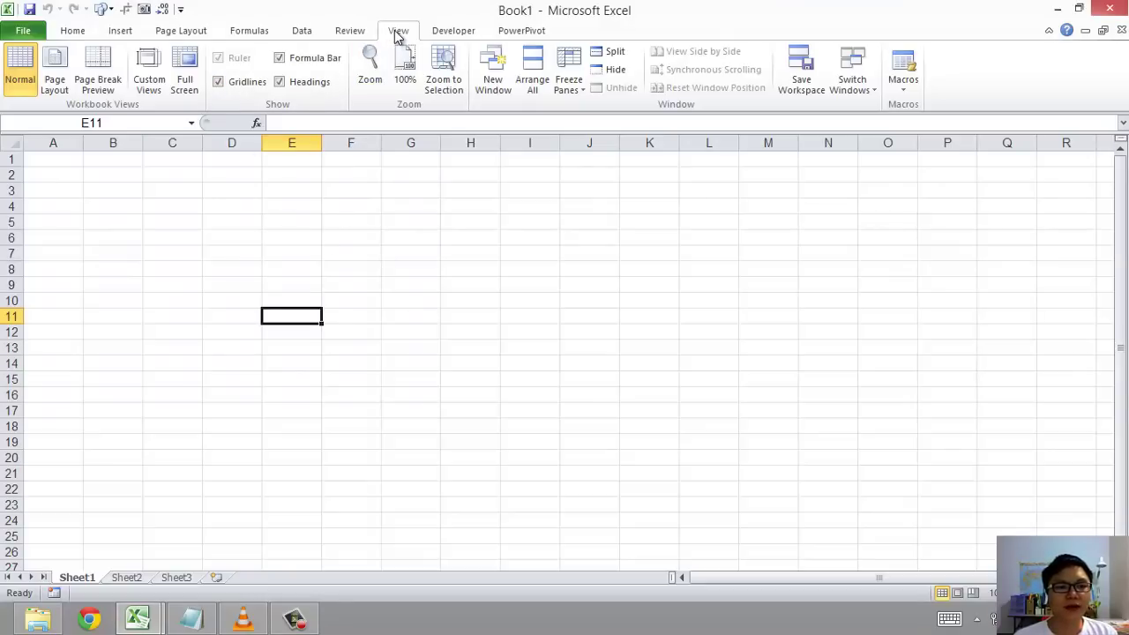
# Turn off gridlines, row and column headings, and the formula bar in the View tab
pyautogui.click(244, 82)
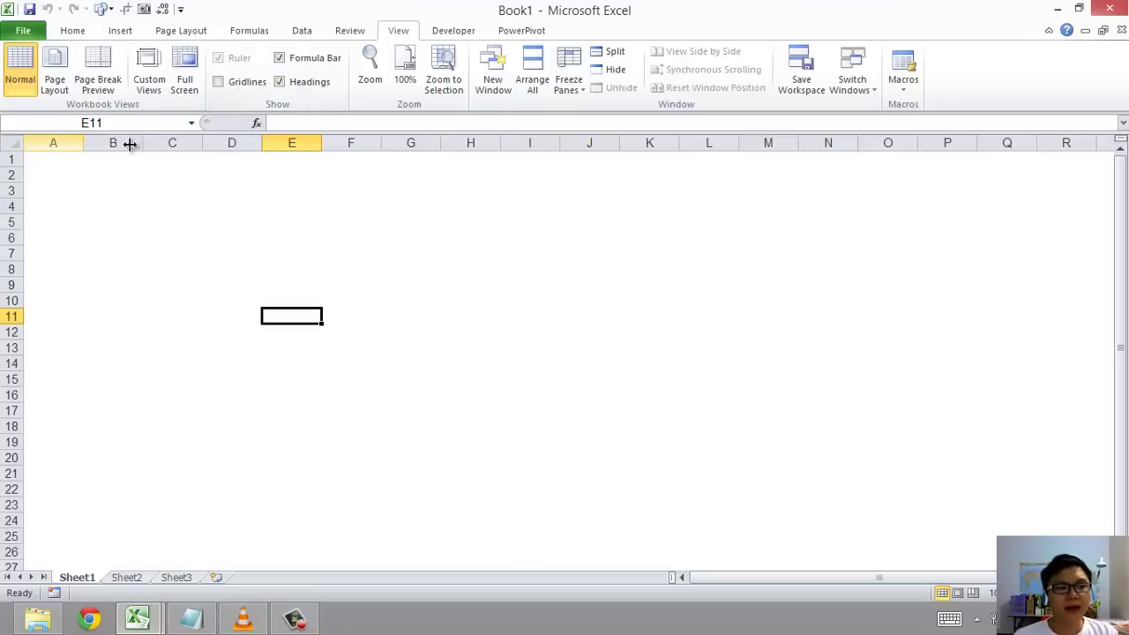
pyautogui.click(294, 87)
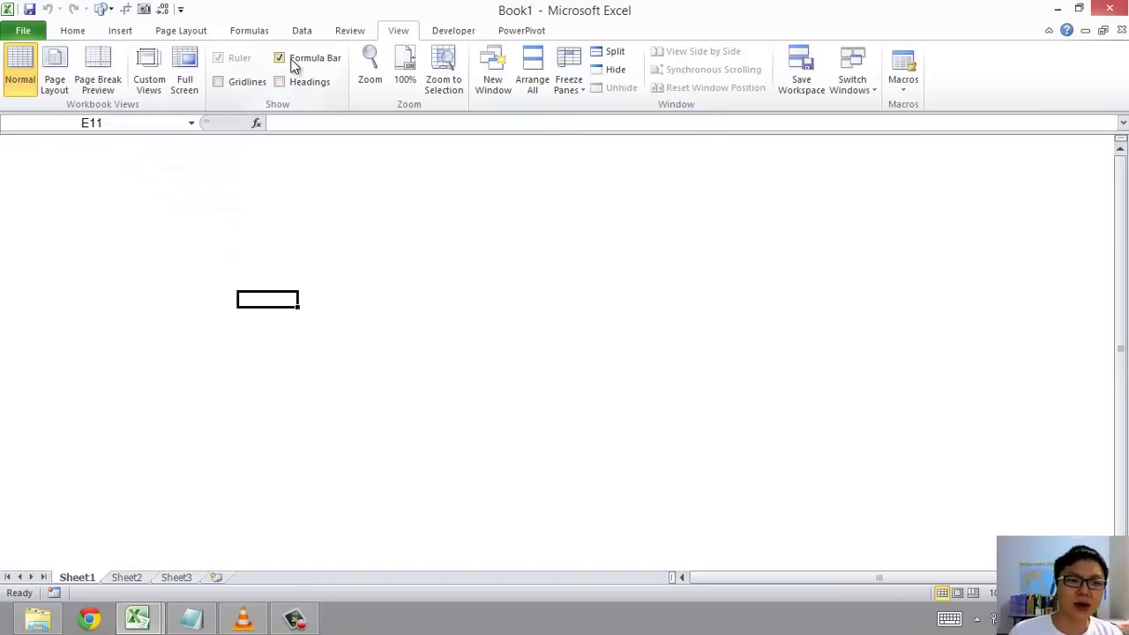
pyautogui.click(291, 59)
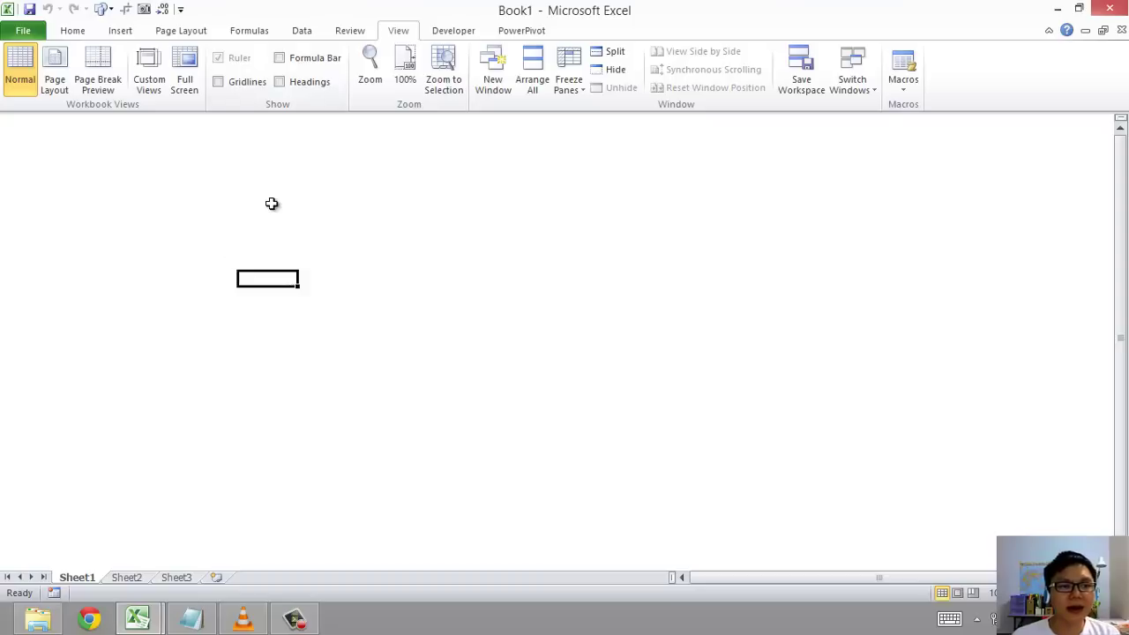
# Draw a long thin rectangle, about 0.64 cm by 11.75 cm, across the sheet
pyautogui.click(121, 32)
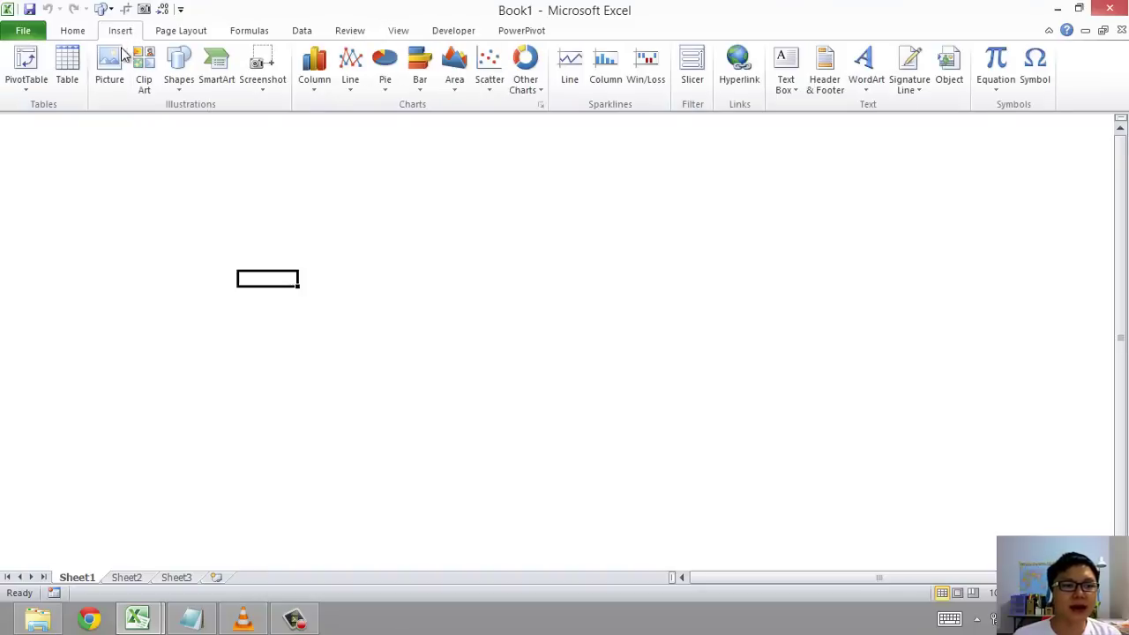
pyautogui.click(178, 84)
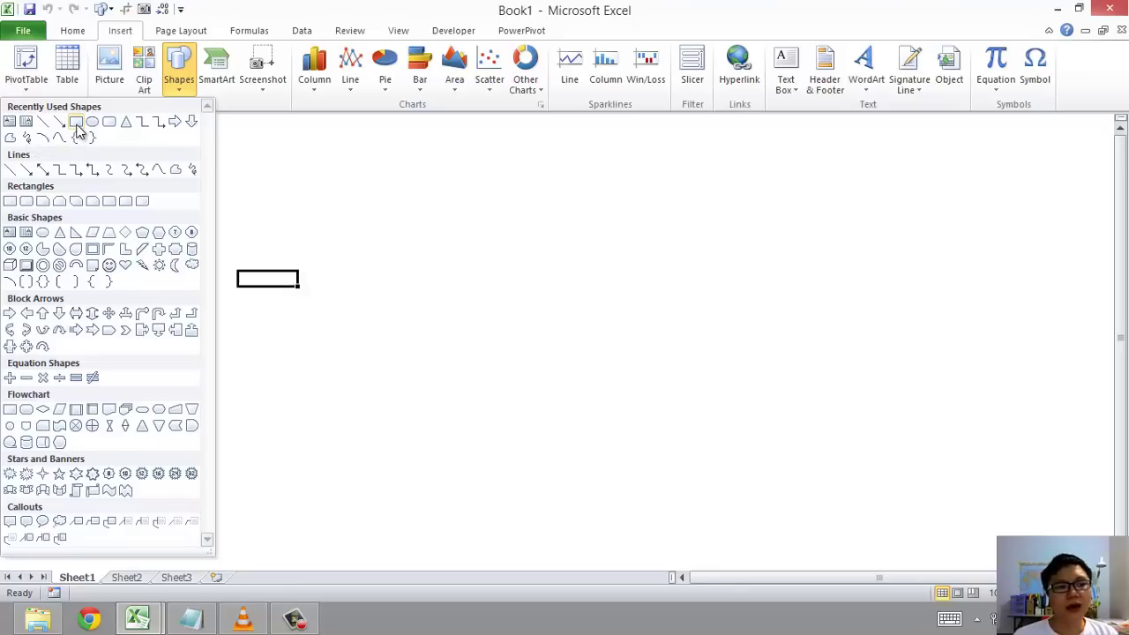
pyautogui.click(79, 128)
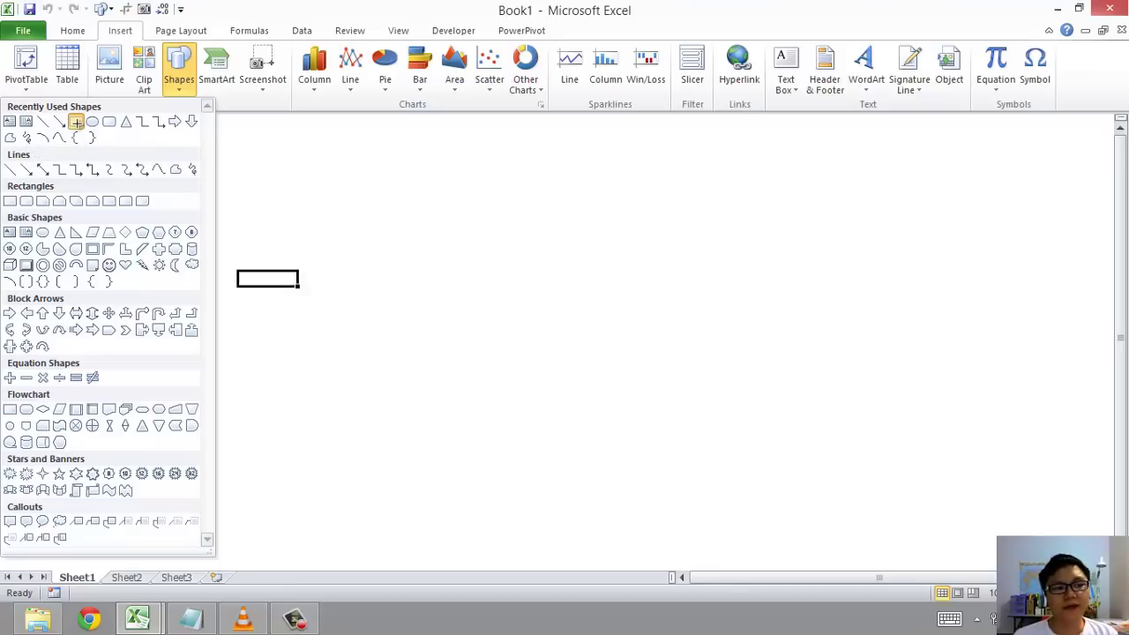
pyautogui.moveTo(129, 241)
pyautogui.mouseDown()
pyautogui.moveTo(720, 288)
pyautogui.moveTo(756, 279)
pyautogui.moveTo(130, 242)
pyautogui.moveTo(310, 303)
pyautogui.moveTo(755, 298)
pyautogui.moveTo(745, 264)
pyautogui.moveTo(723, 253)
pyautogui.moveTo(426, 253)
pyautogui.moveTo(496, 260)
pyautogui.mouseUp()
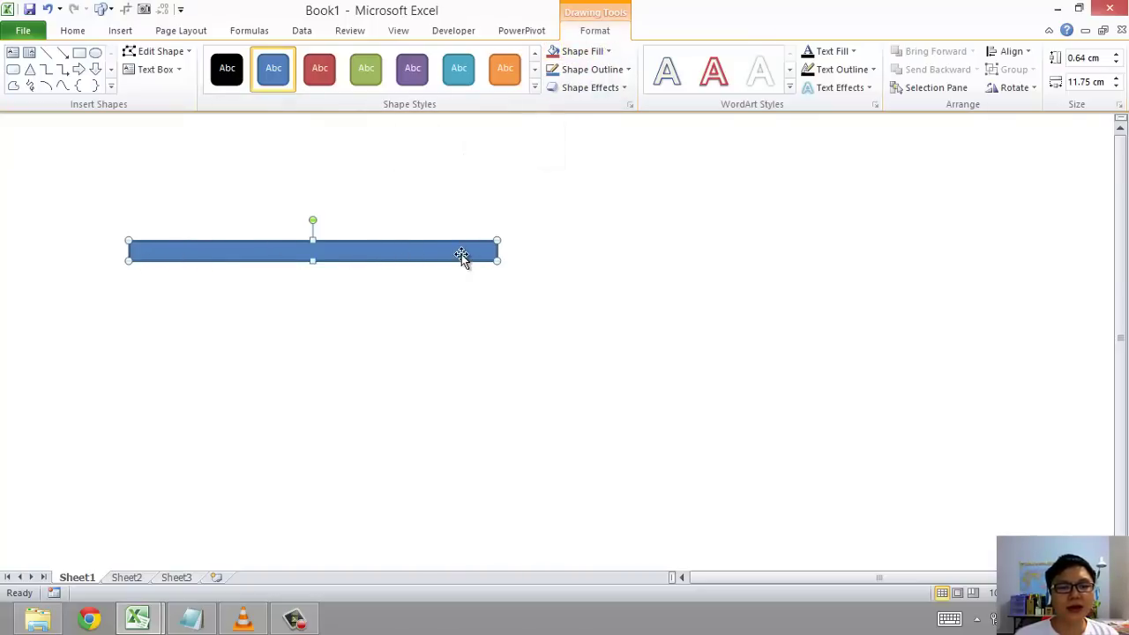
# Fill the road rectangle light grey and give it no outline
pyautogui.click(606, 51)
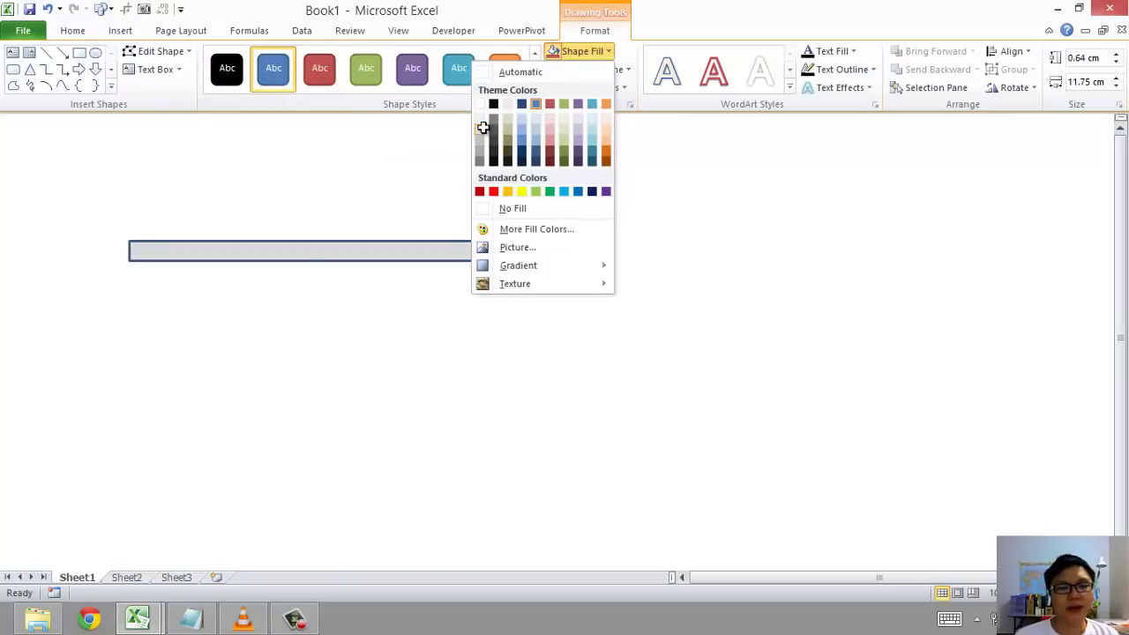
pyautogui.click(483, 127)
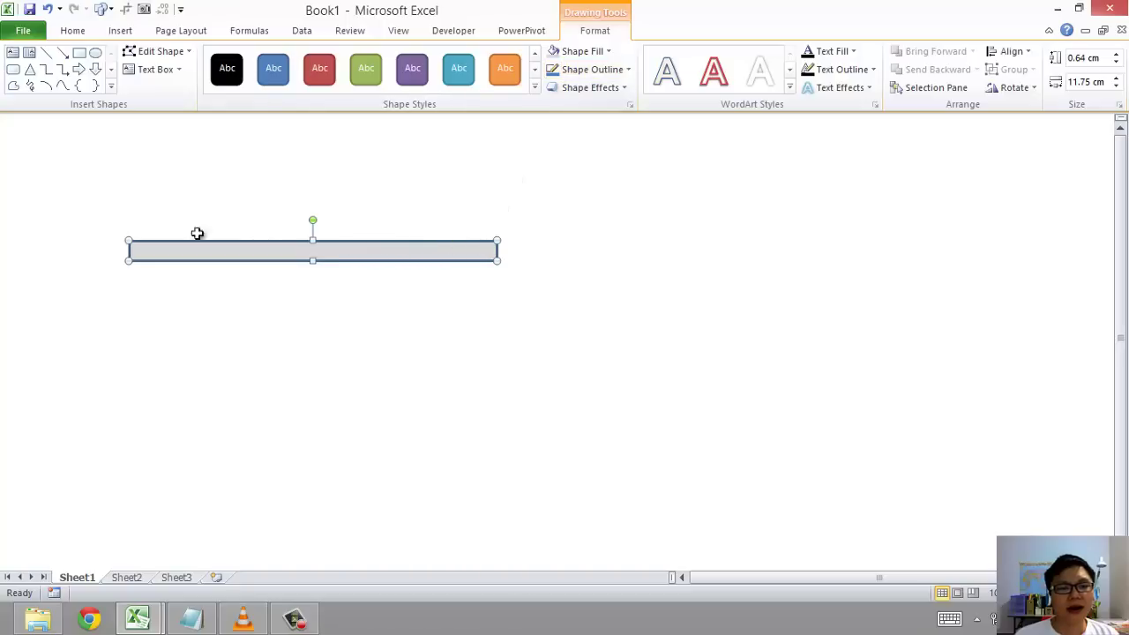
pyautogui.click(589, 71)
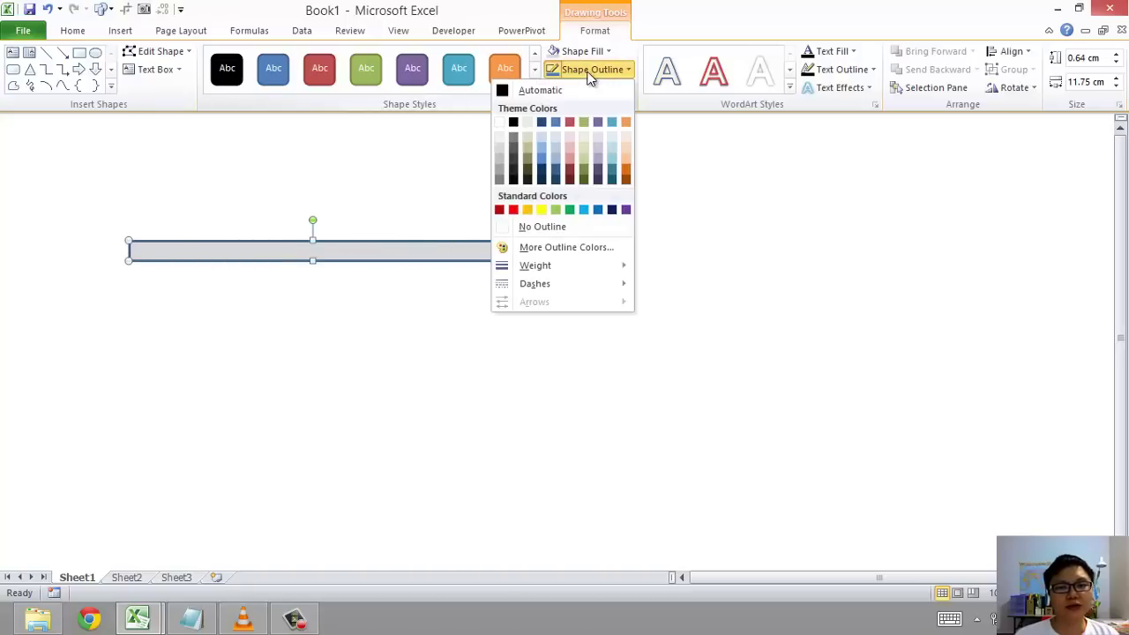
pyautogui.click(521, 225)
pyautogui.click(321, 331)
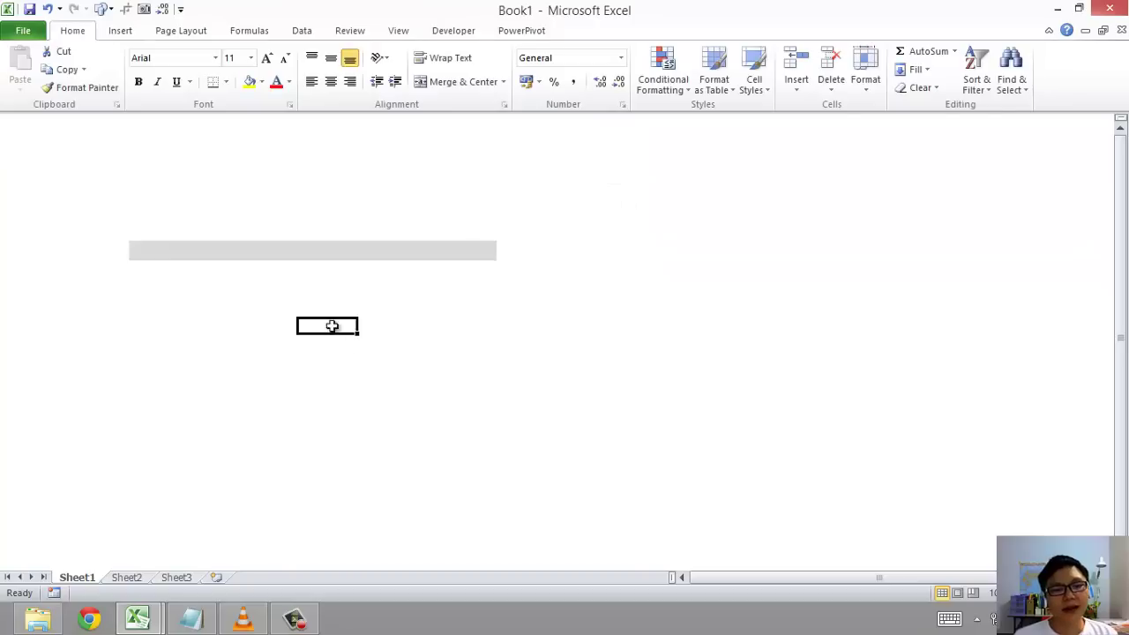
pyautogui.click(279, 254)
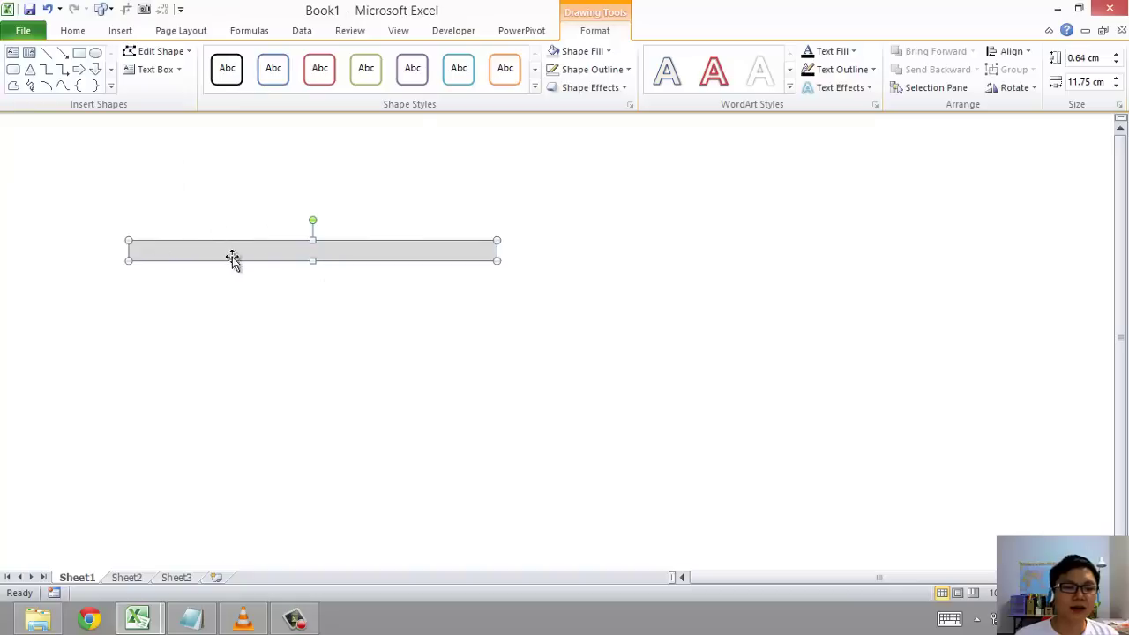
pyautogui.click(225, 192)
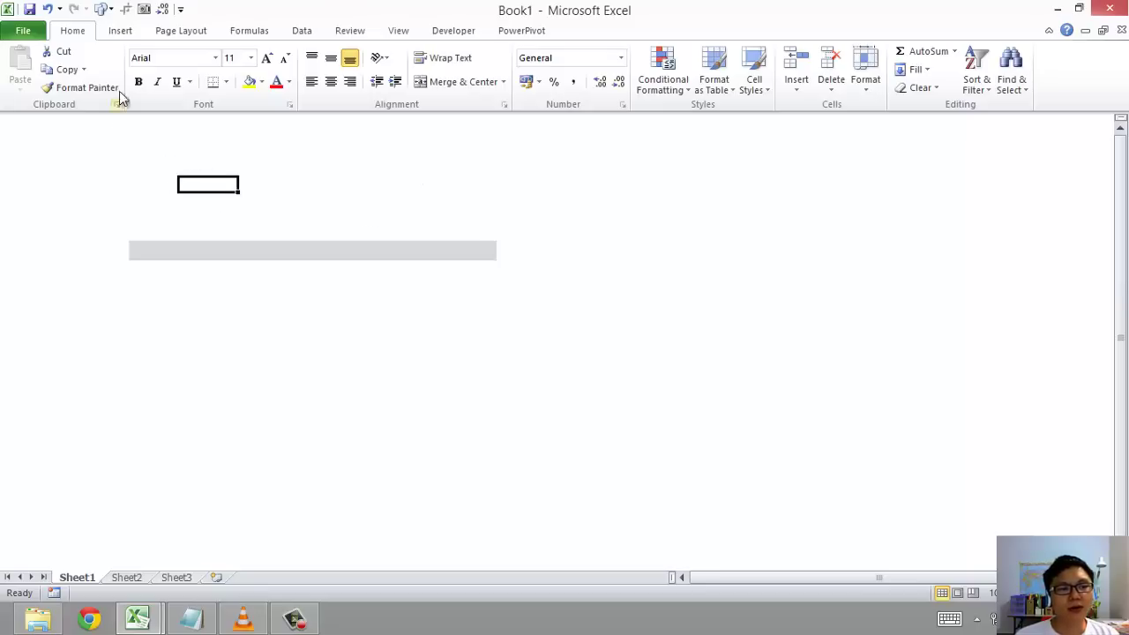
# Draw a small rectangle just above the grey road and fill it pale green
pyautogui.click(120, 33)
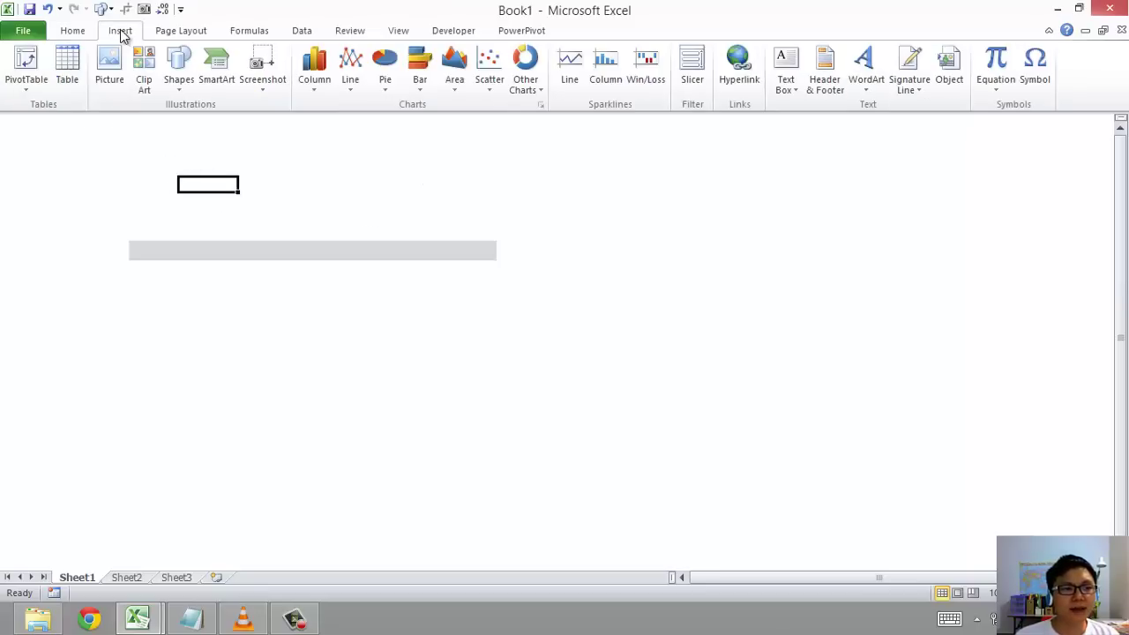
pyautogui.click(184, 92)
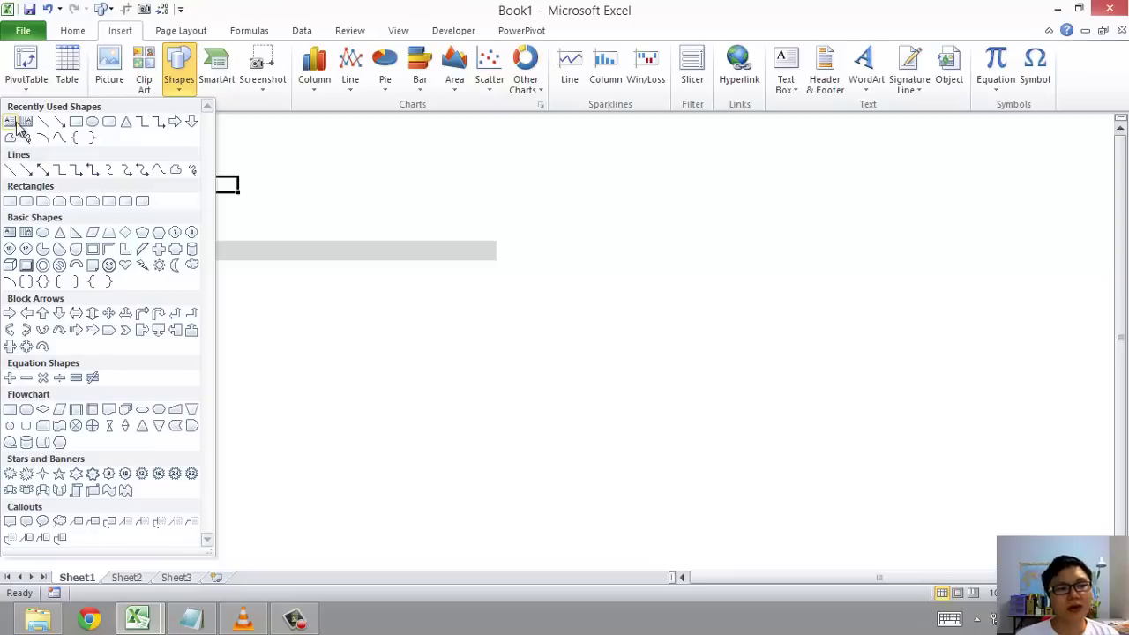
pyautogui.click(76, 120)
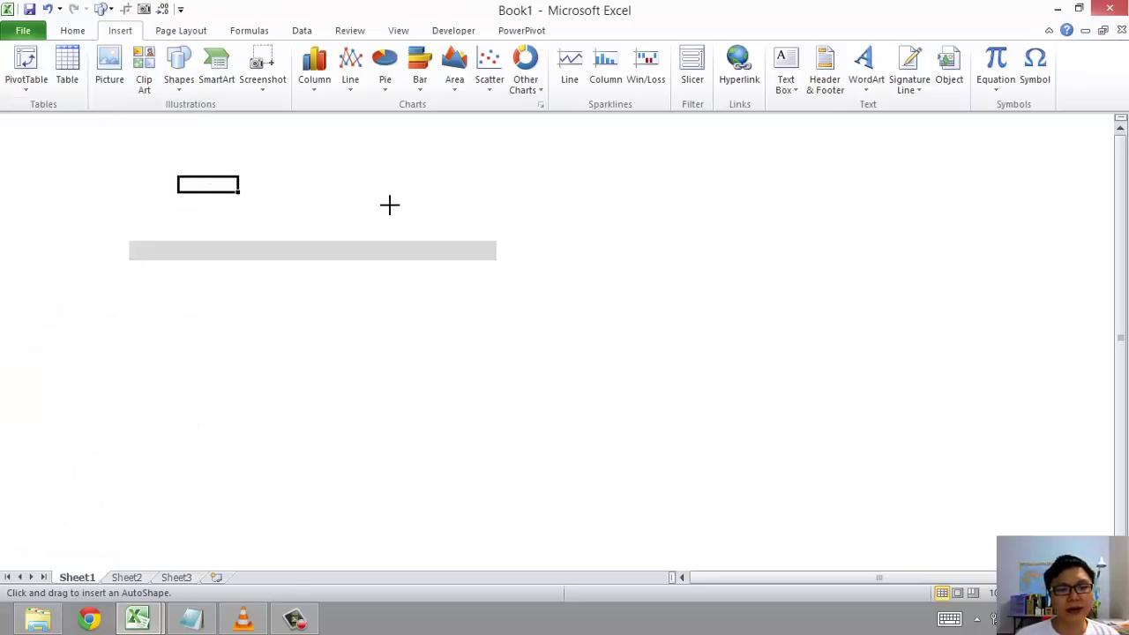
pyautogui.moveTo(371, 195); pyautogui.dragTo(421, 227)
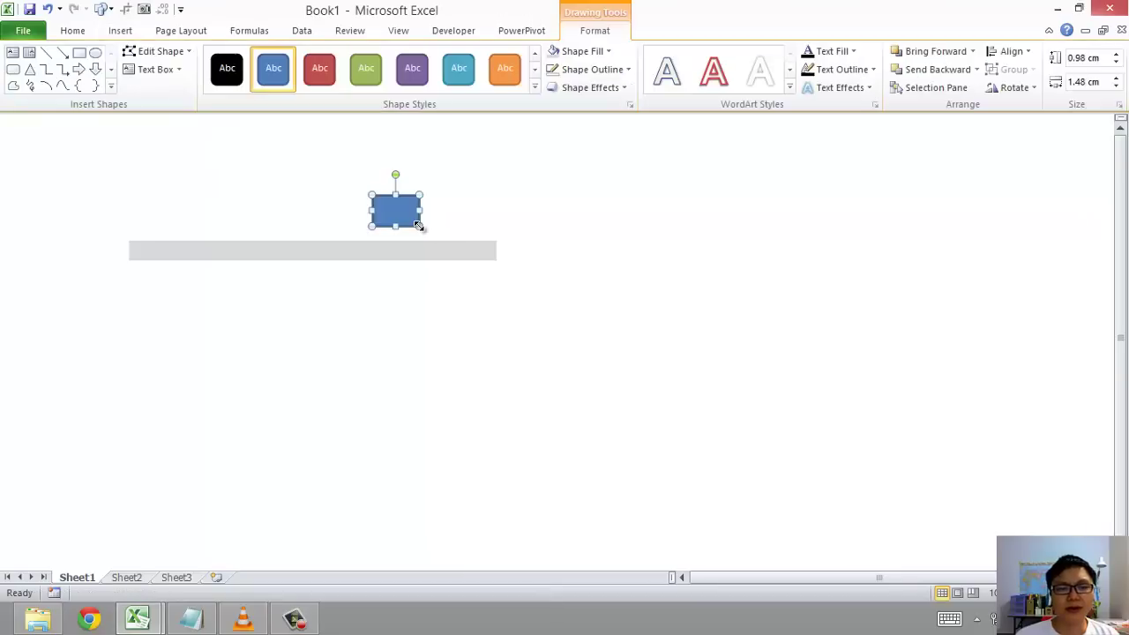
pyautogui.click(579, 58)
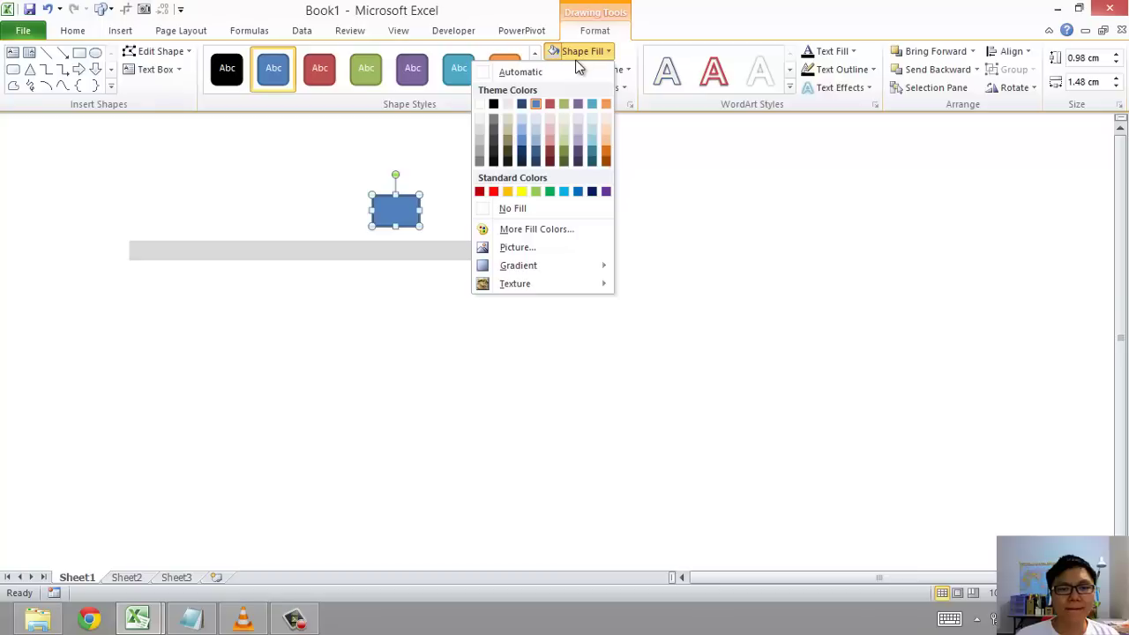
pyautogui.click(563, 118)
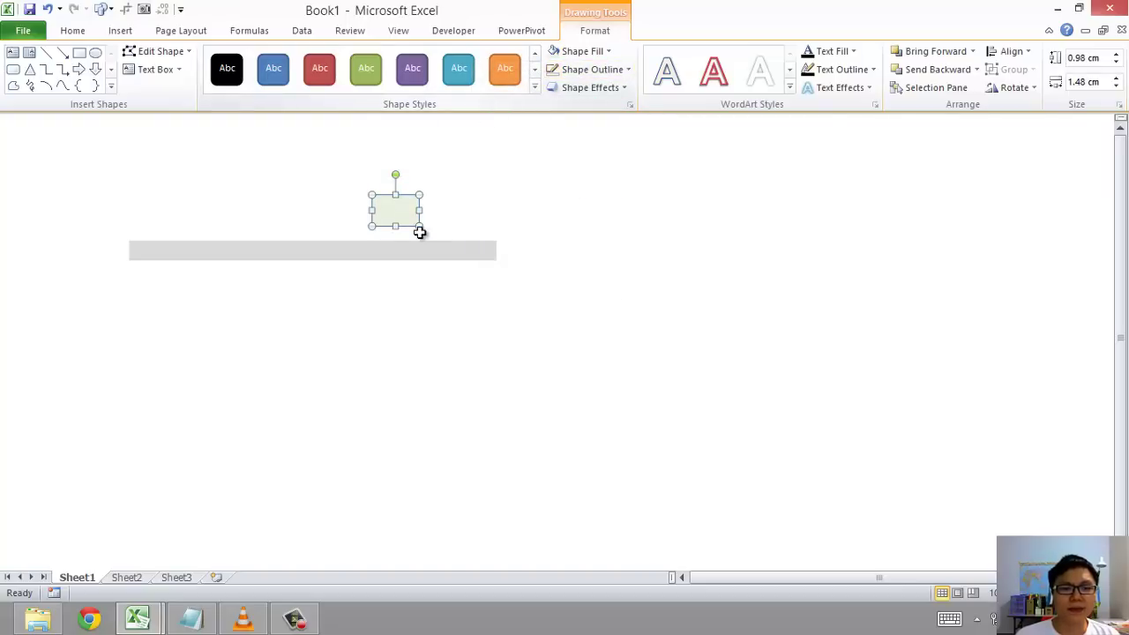
pyautogui.click(453, 222)
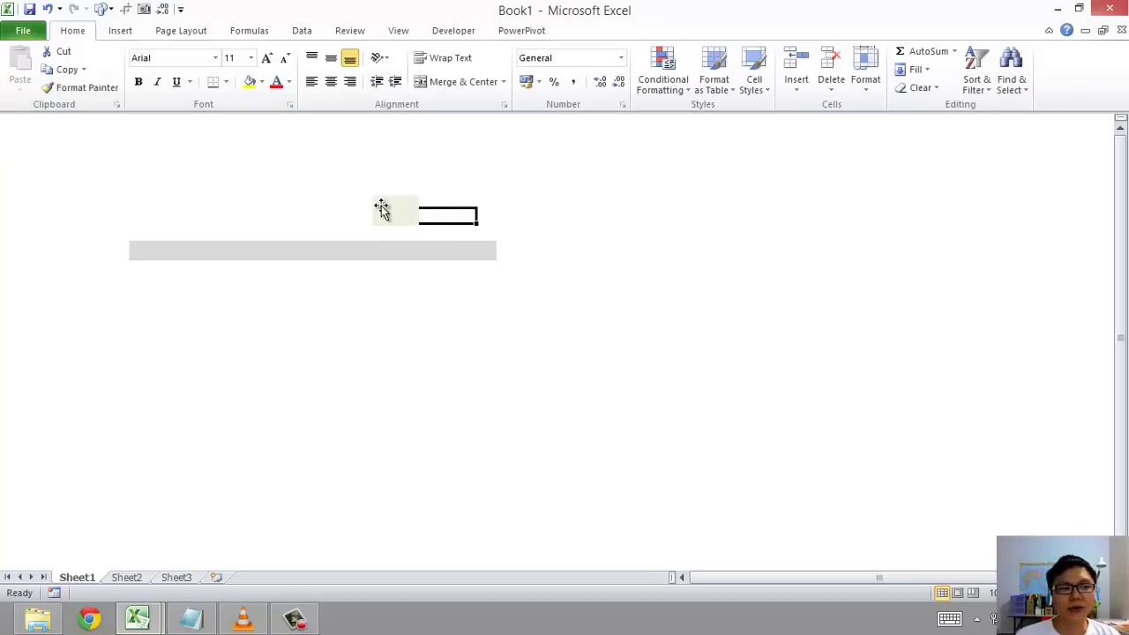
# Restore the green rectangle's dark blue outline with Undo, then select the rectangle
pyautogui.click(128, 33)
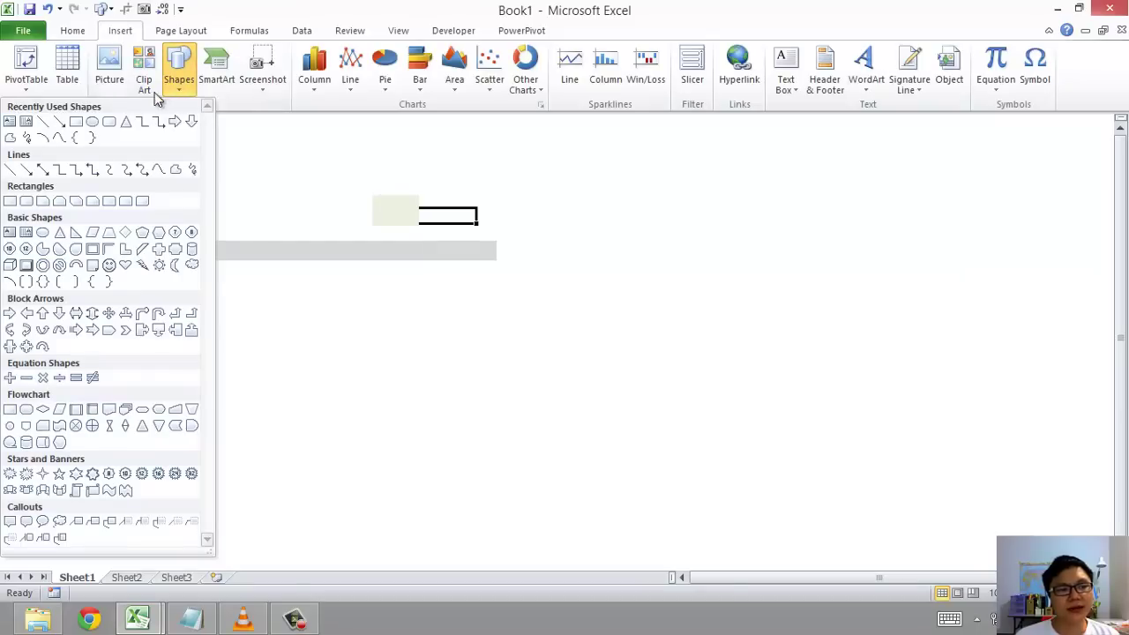
pyautogui.click(10, 122)
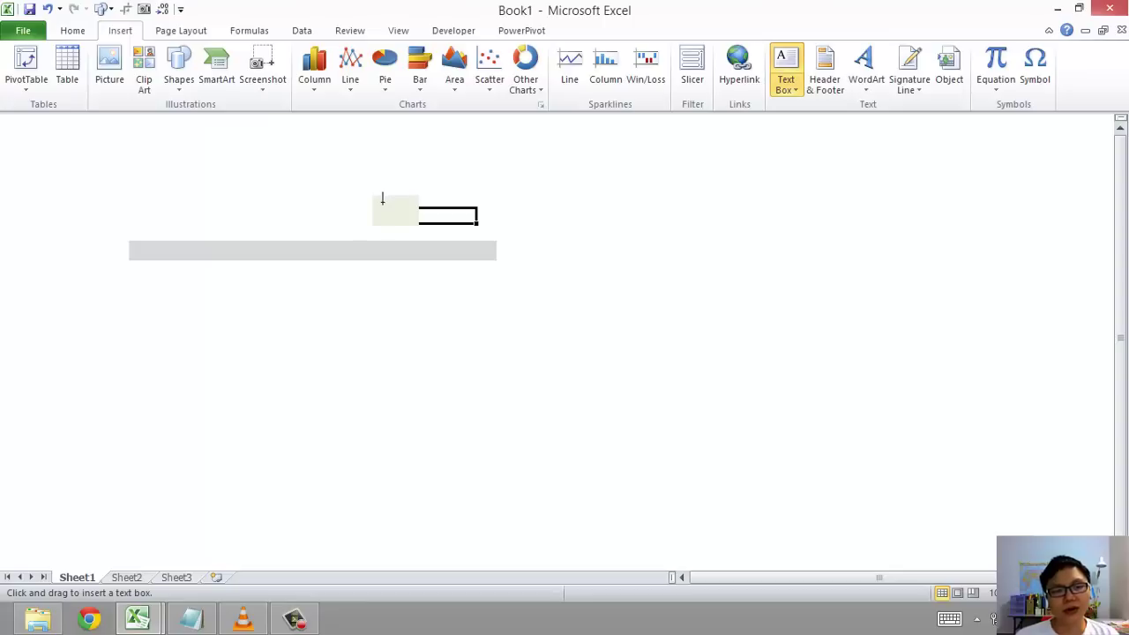
pyautogui.moveTo(382, 199); pyautogui.dragTo(385, 208)
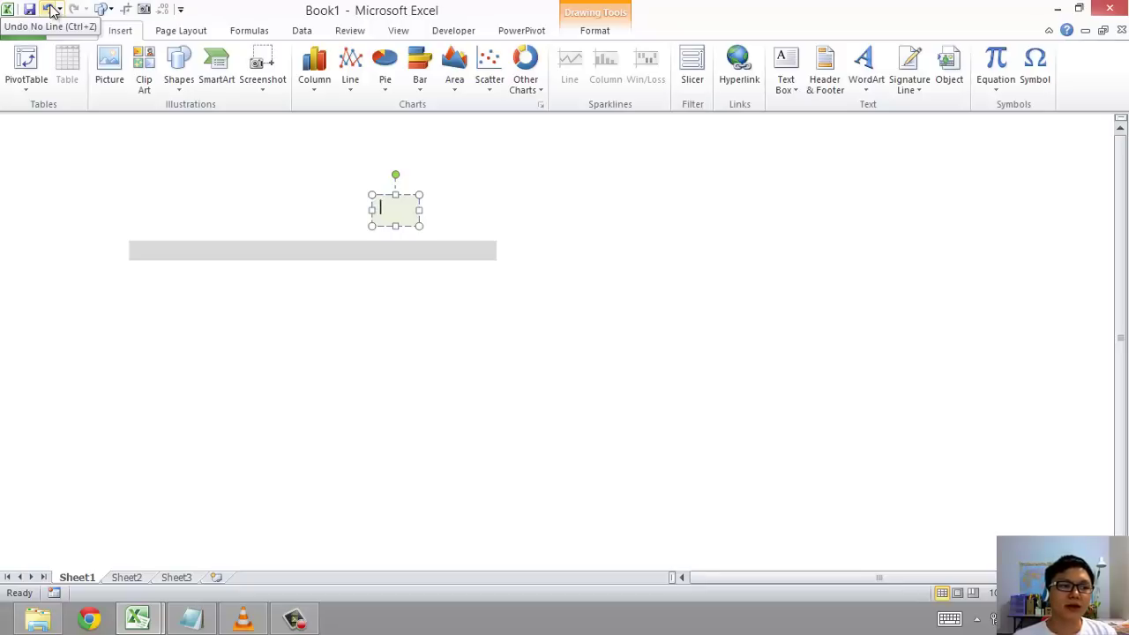
pyautogui.click(50, 10)
pyautogui.click(367, 174)
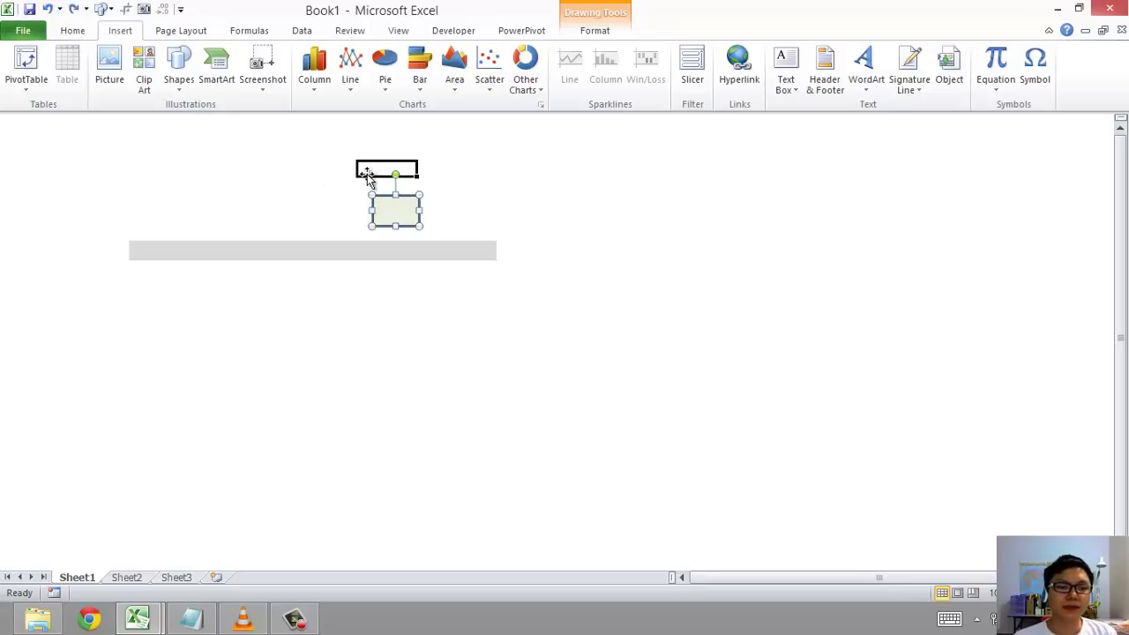
pyautogui.click(178, 63)
pyautogui.click(10, 120)
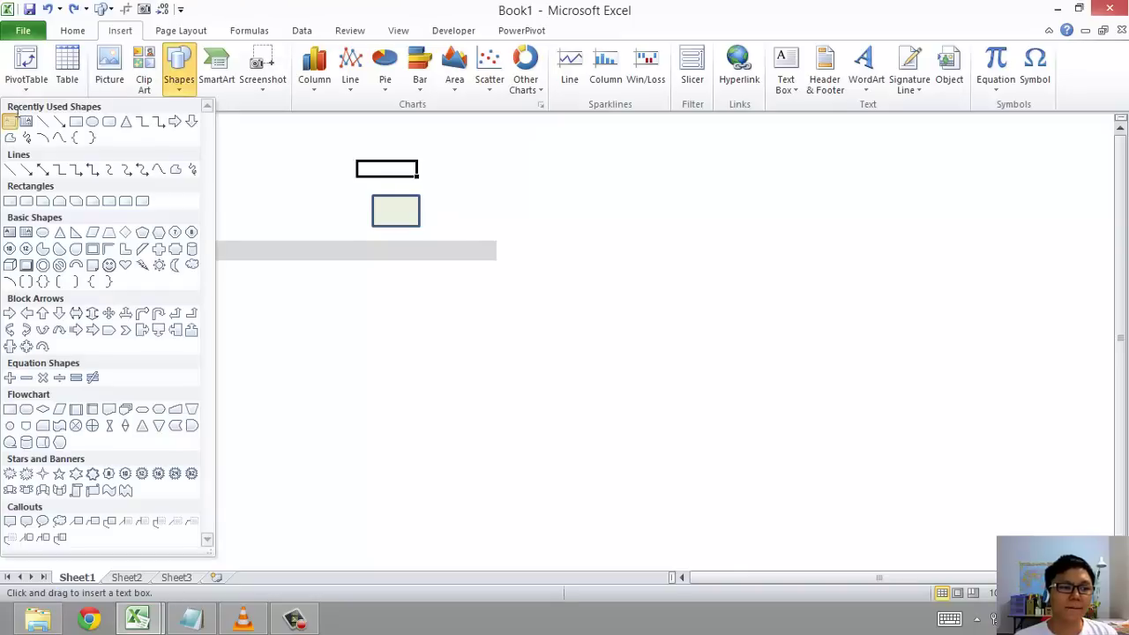
pyautogui.click(382, 204)
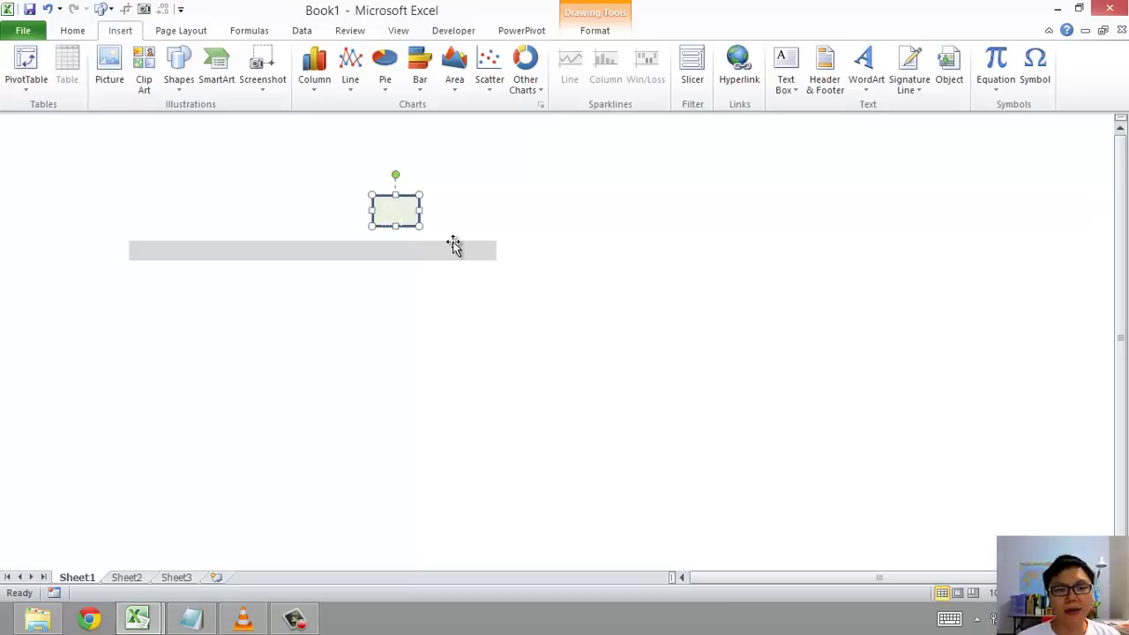
# Colour the IOI Mall label text Black, Text 1, Lighter 5%
pyautogui.scroll(5, 455, 255)
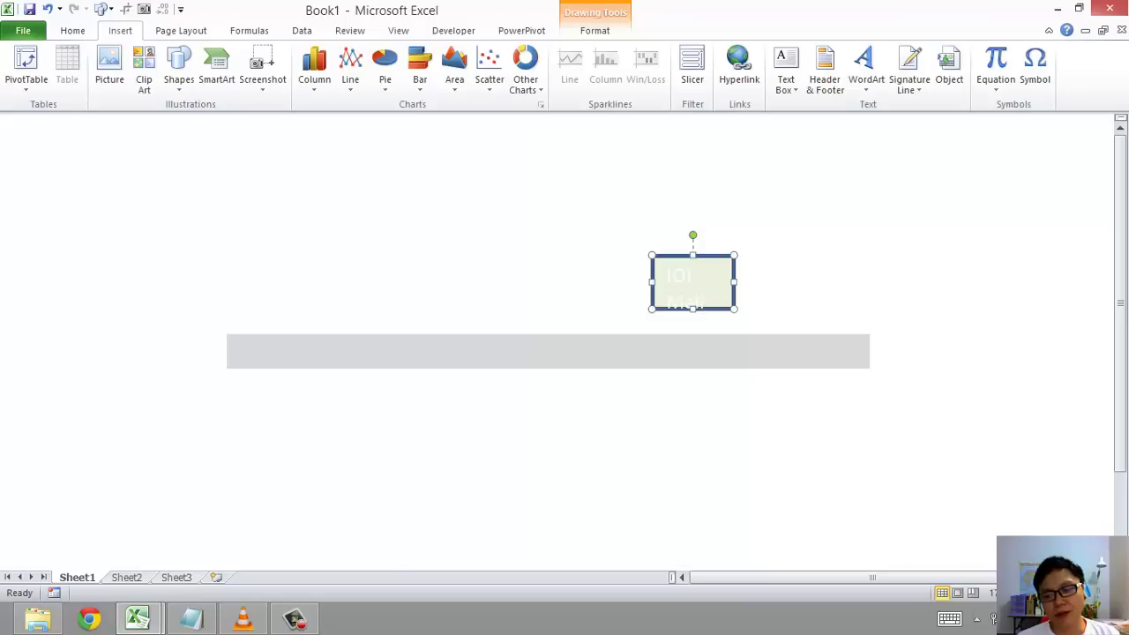
pyautogui.click(1115, 592)
pyautogui.click(1115, 593)
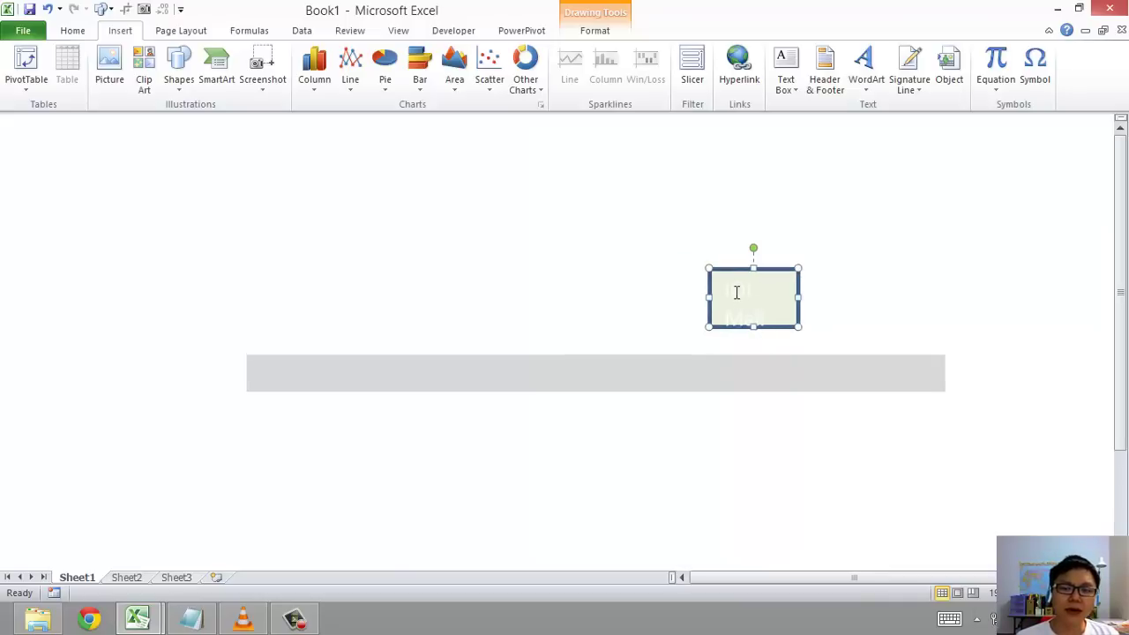
pyautogui.doubleClick(736, 292)
pyautogui.click(736, 292)
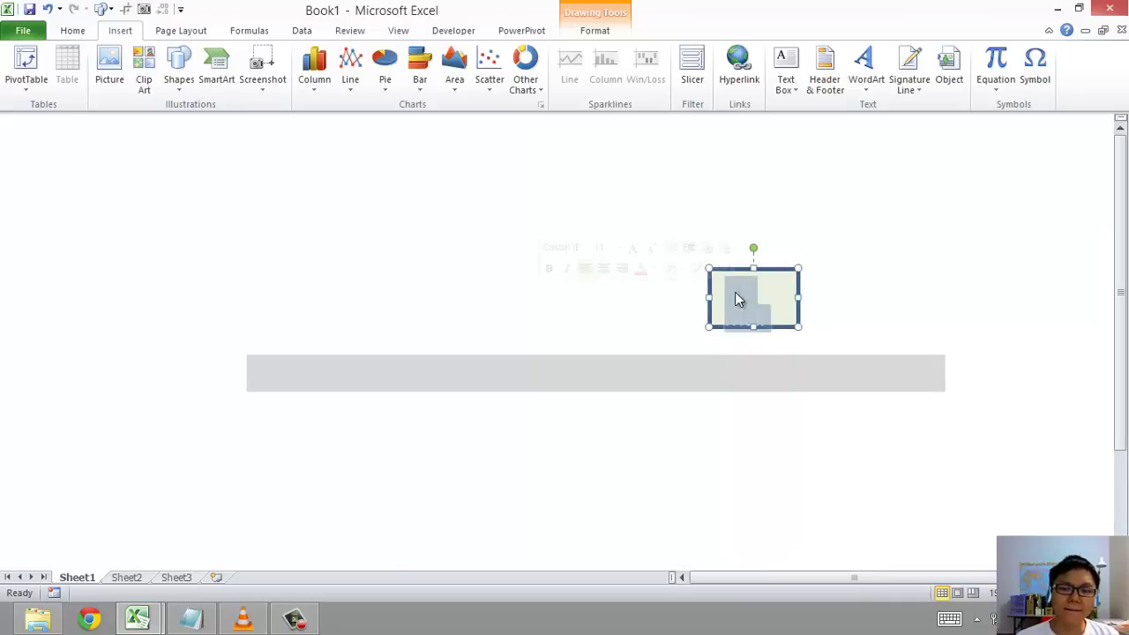
pyautogui.click(654, 268)
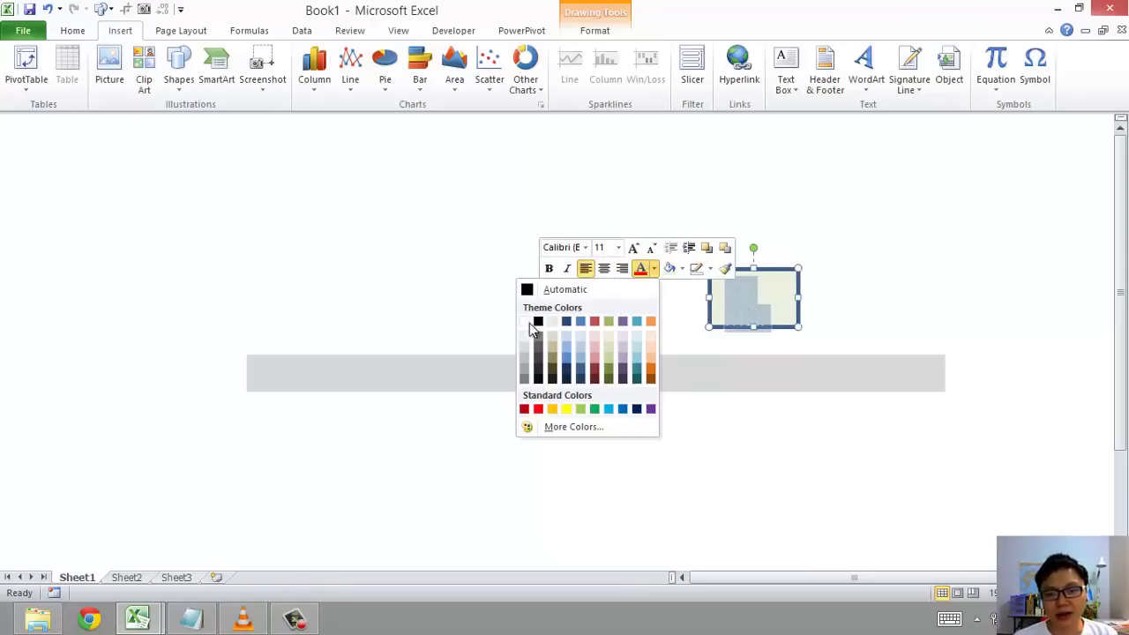
pyautogui.click(537, 379)
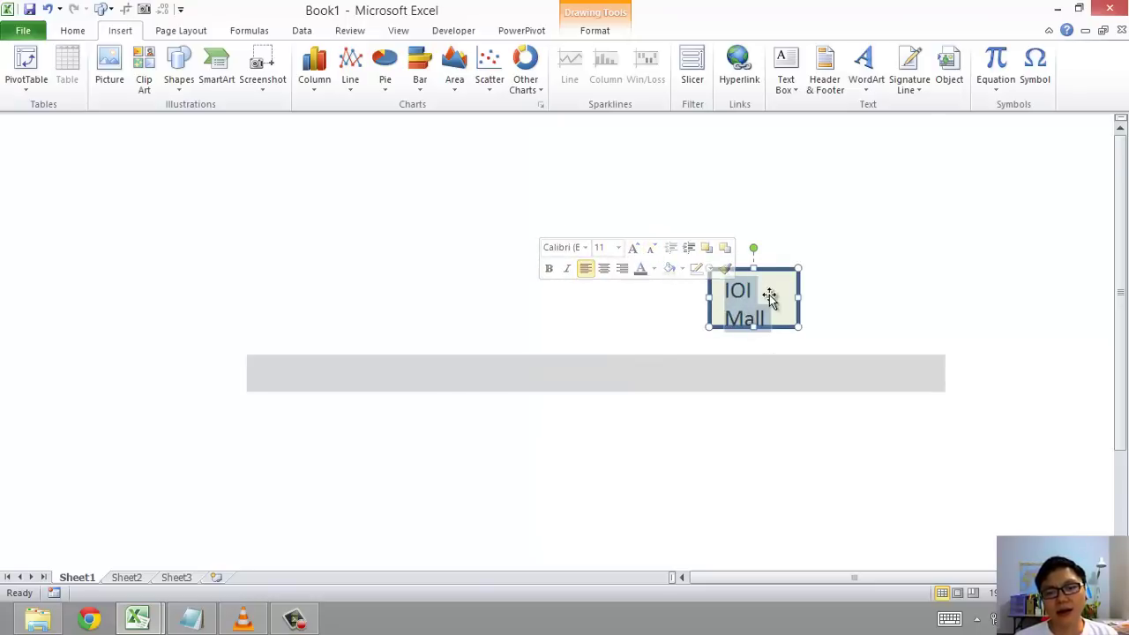
# Reduce the label to font size 8 and centre it in the box
pyautogui.click(653, 248)
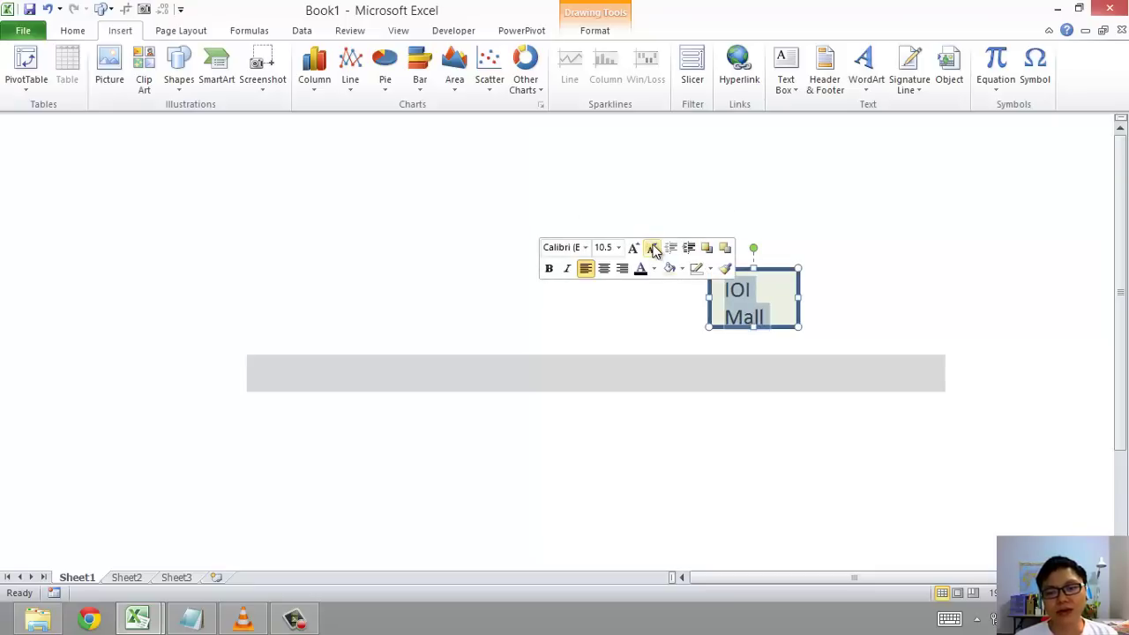
pyautogui.click(652, 248)
pyautogui.click(652, 248)
pyautogui.click(652, 248)
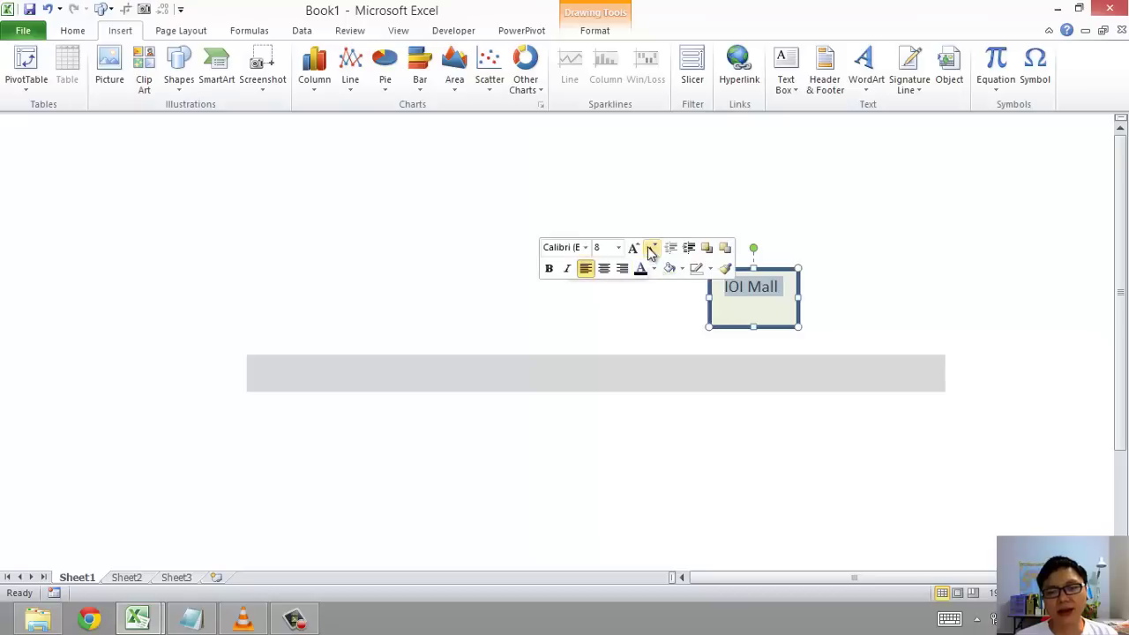
pyautogui.click(651, 250)
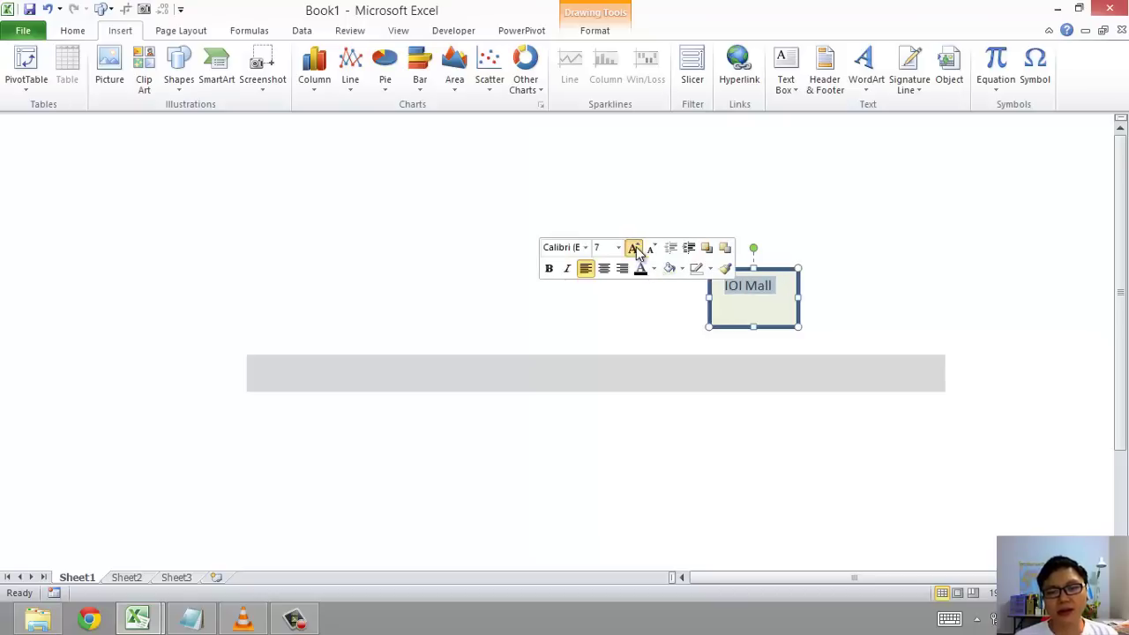
pyautogui.click(635, 247)
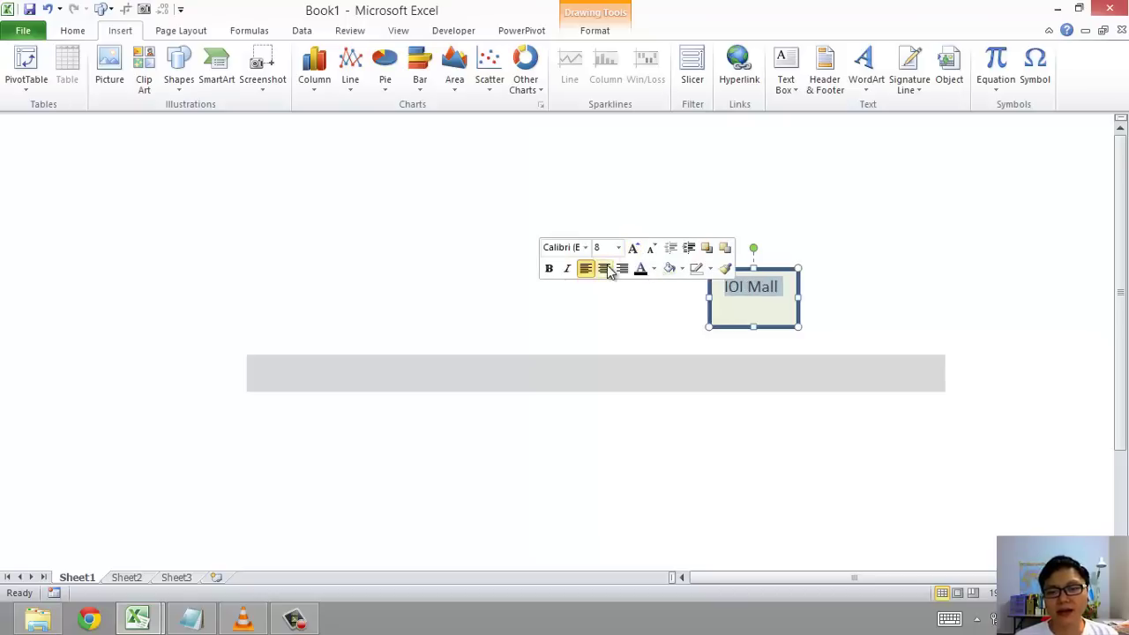
pyautogui.click(605, 269)
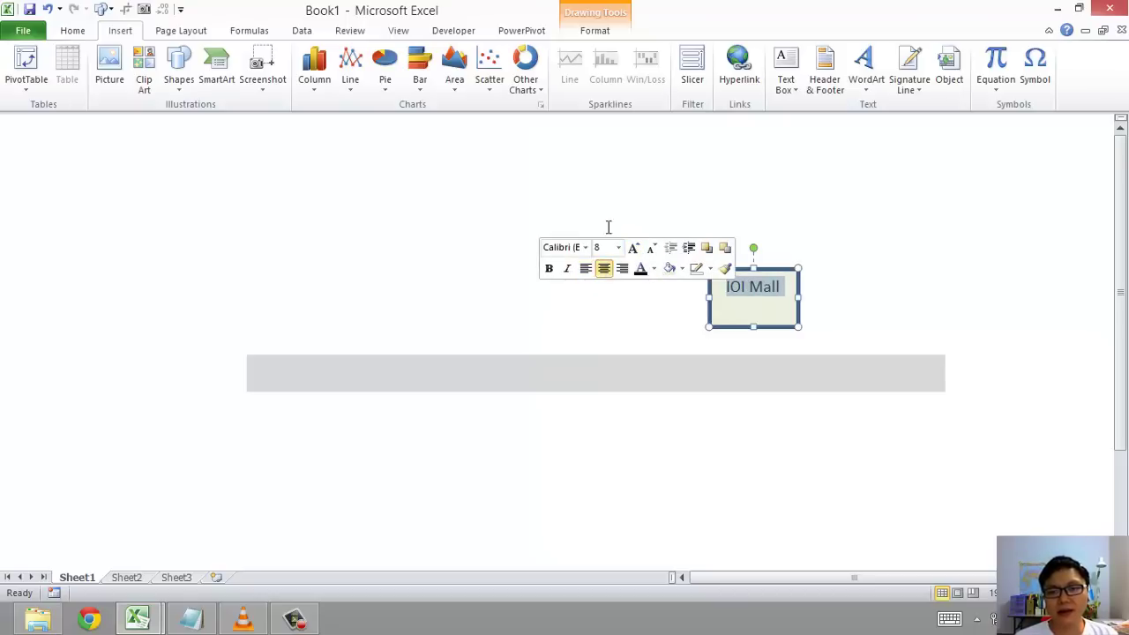
pyautogui.click(589, 30)
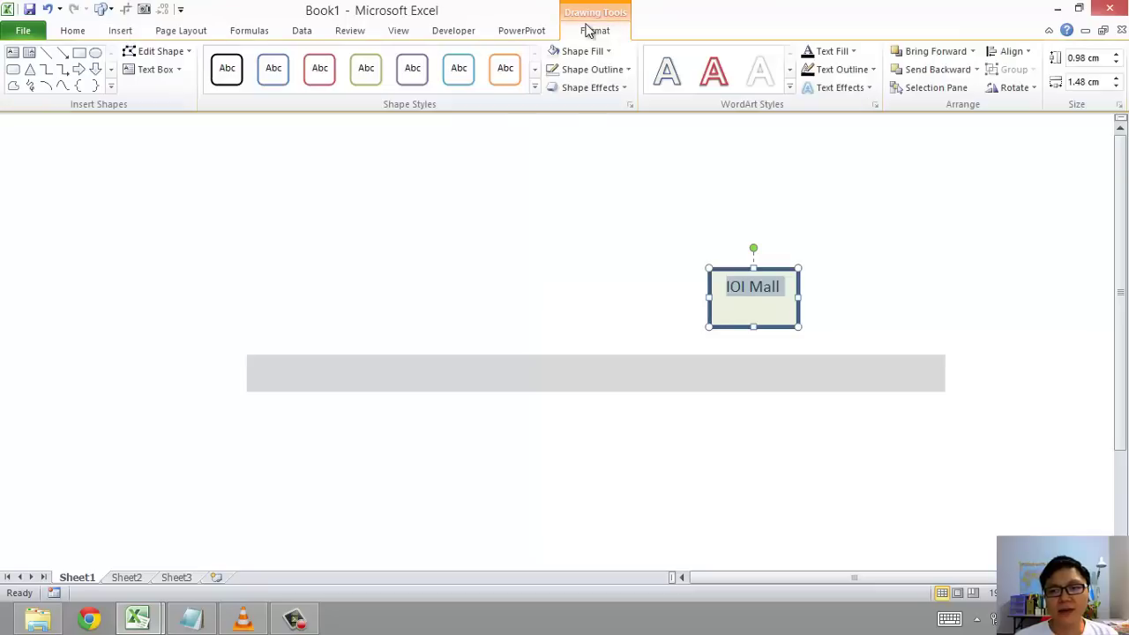
# Insert a blank line before 'IOI Mall' to push the label lower
pyautogui.click(732, 300)
pyautogui.press('Return')
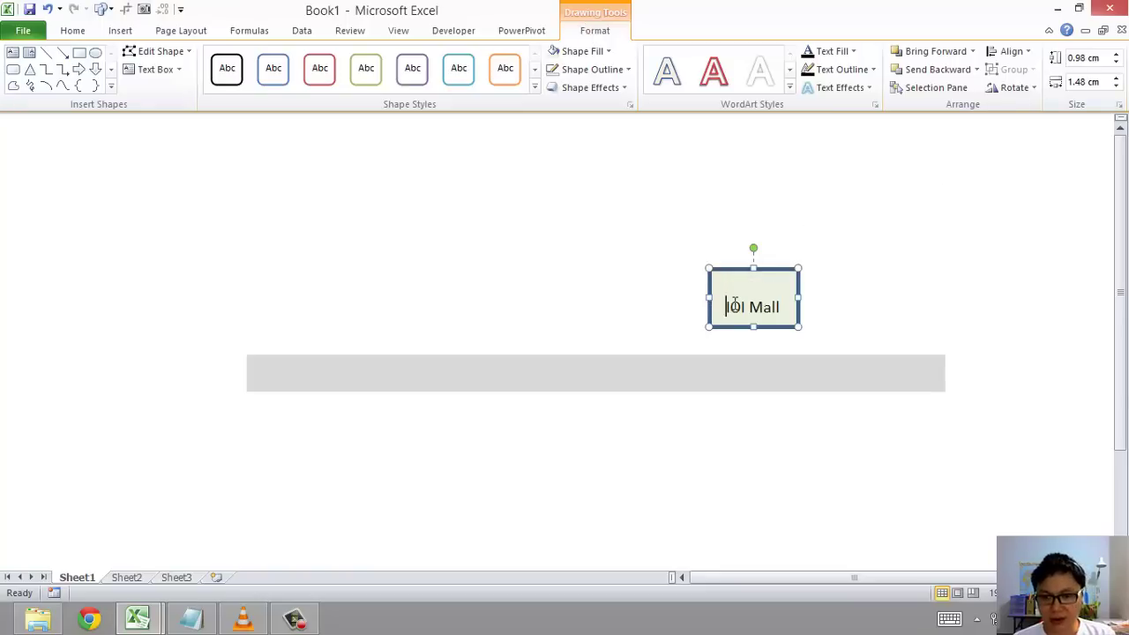
pyautogui.click(824, 307)
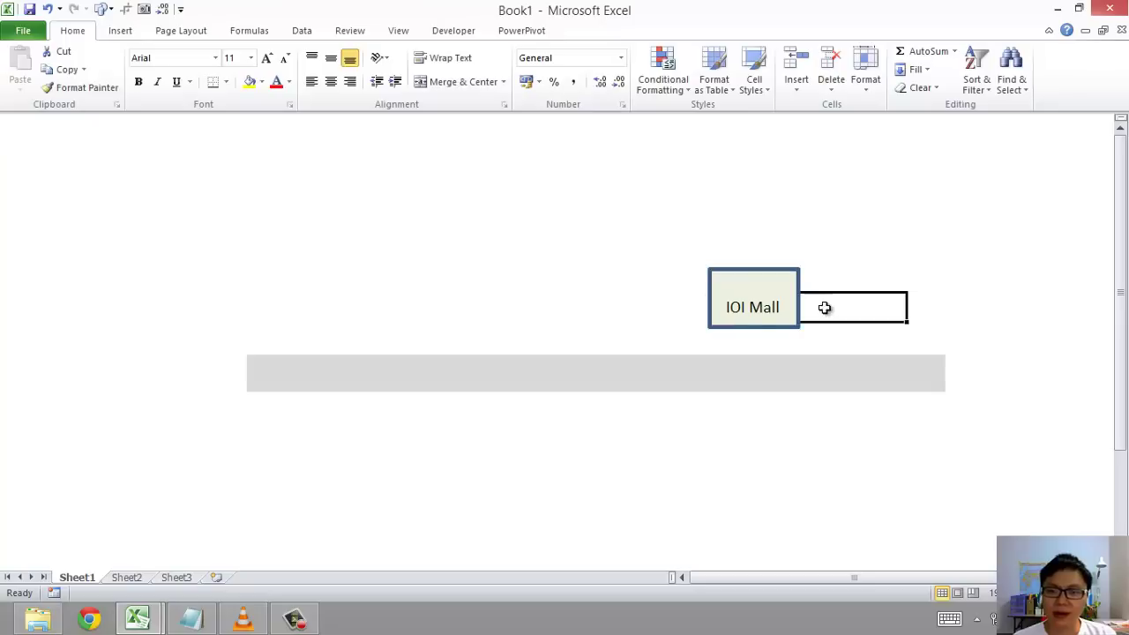
pyautogui.click(751, 323)
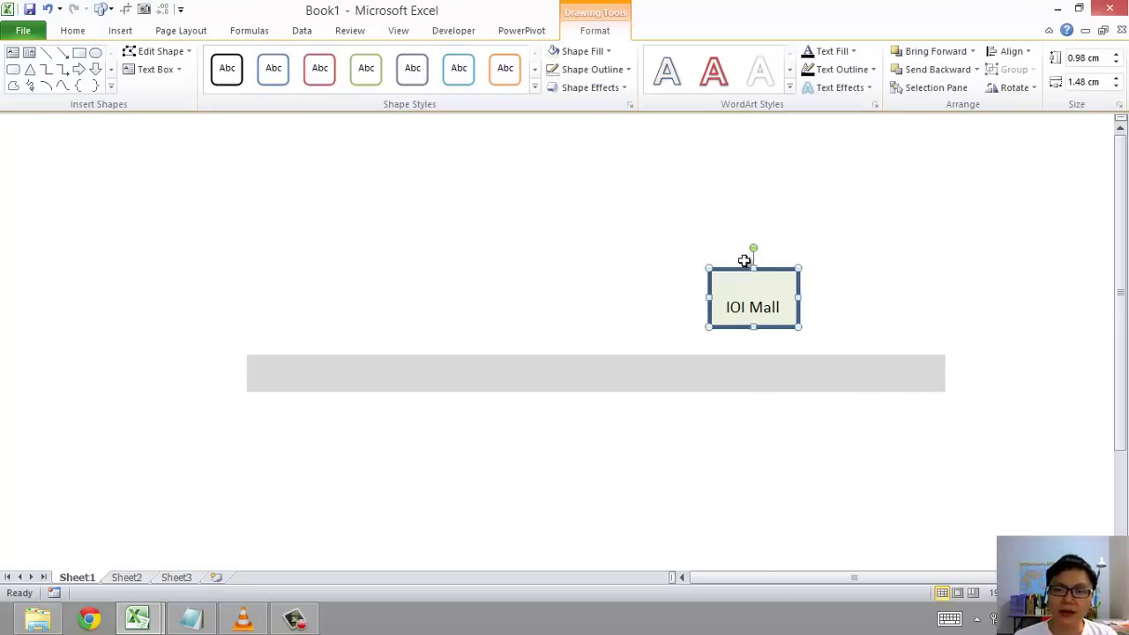
# Set the IOI Mall box to No Outline
pyautogui.click(831, 73)
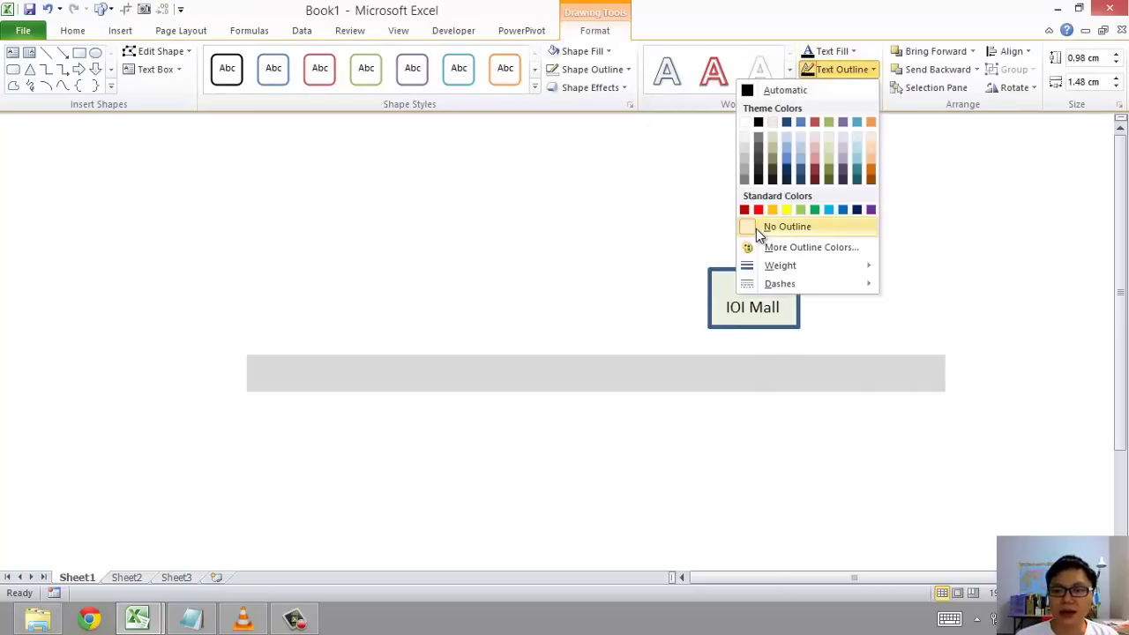
pyautogui.click(758, 35)
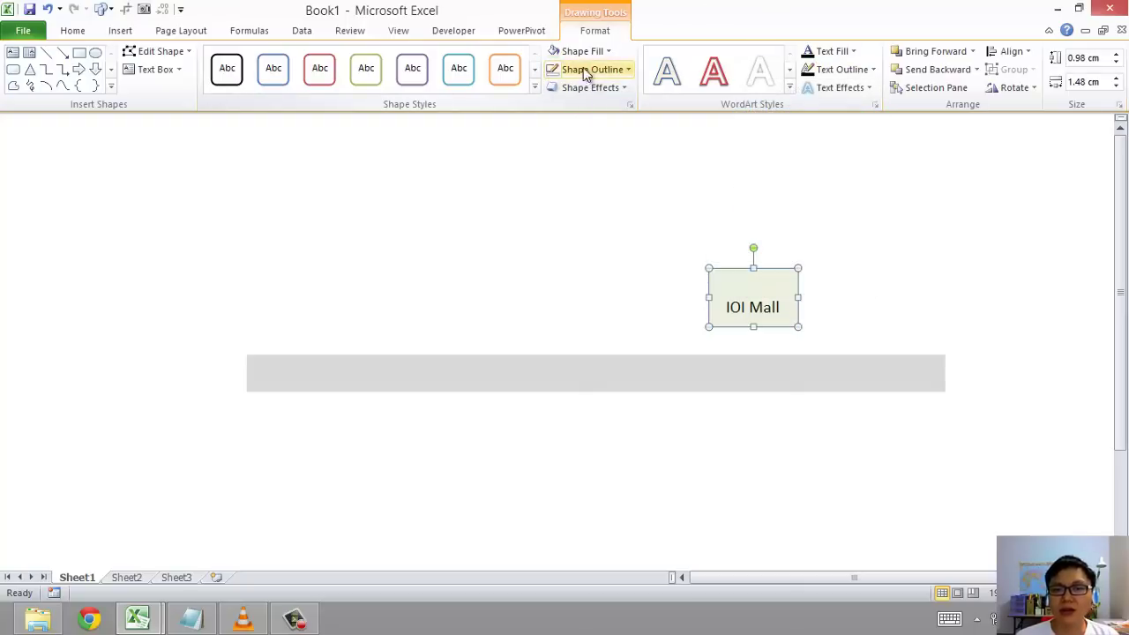
pyautogui.click(657, 277)
pyautogui.click(755, 311)
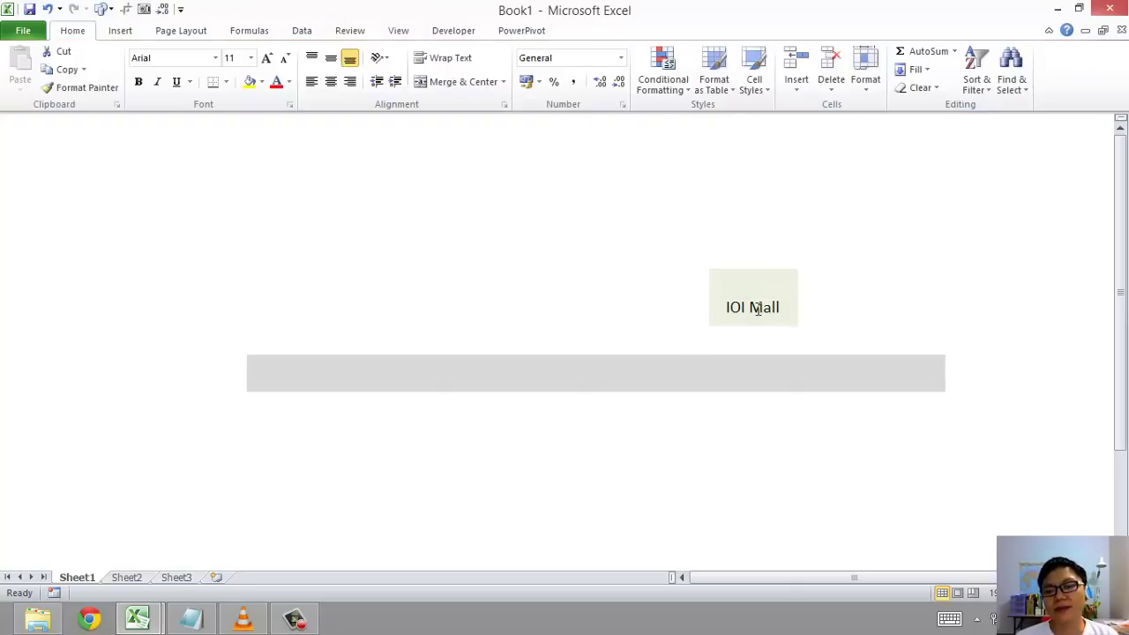
pyautogui.click(829, 306)
pyautogui.click(658, 319)
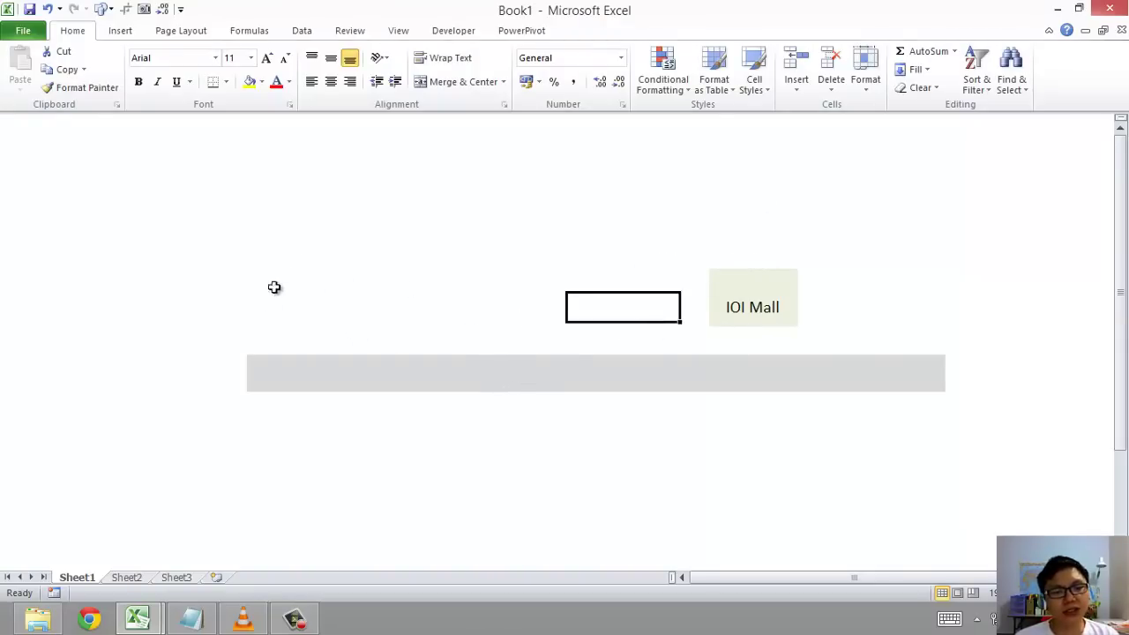
pyautogui.click(762, 287)
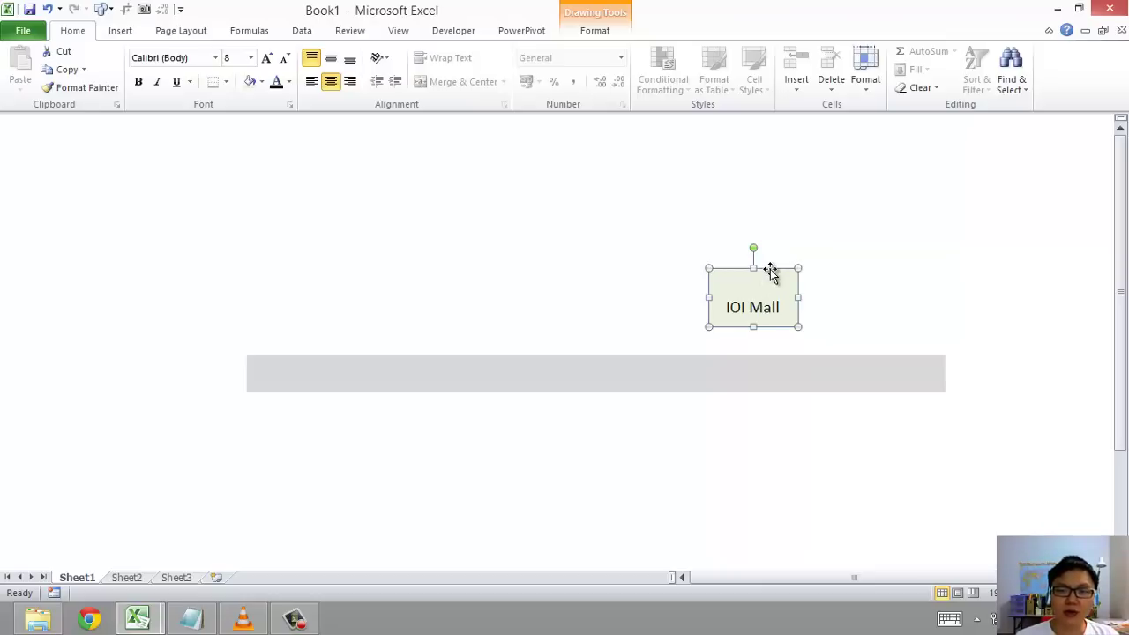
# Copy the IOI Mall box and paste it to the left above the road
pyautogui.rightClick(770, 269)
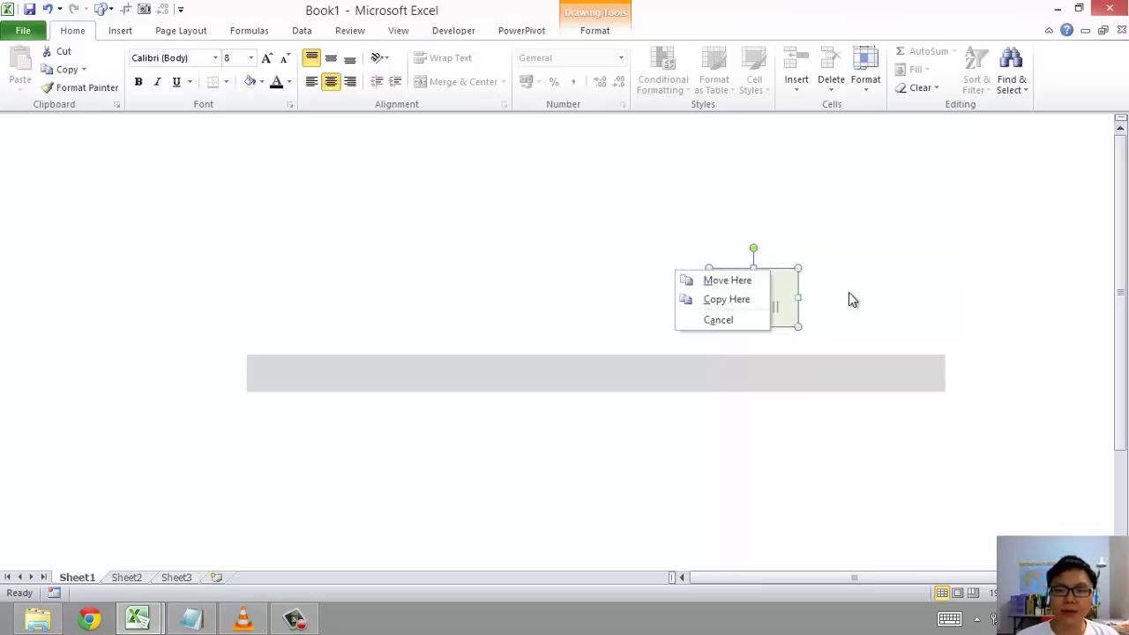
pyautogui.click(848, 288)
pyautogui.click(786, 290)
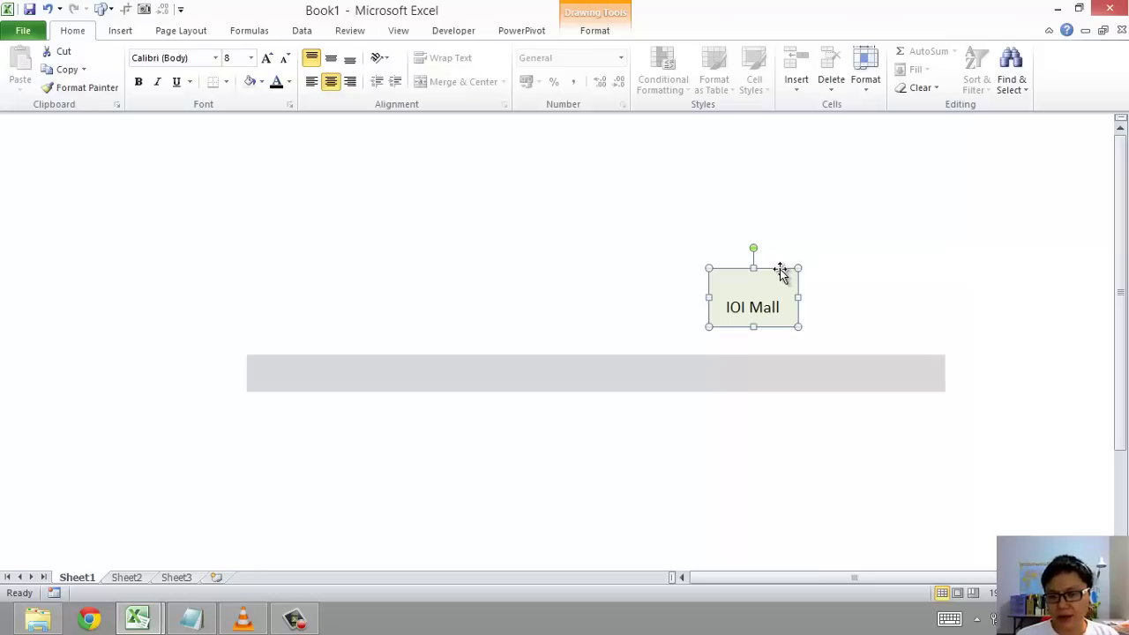
pyautogui.rightClick(780, 269)
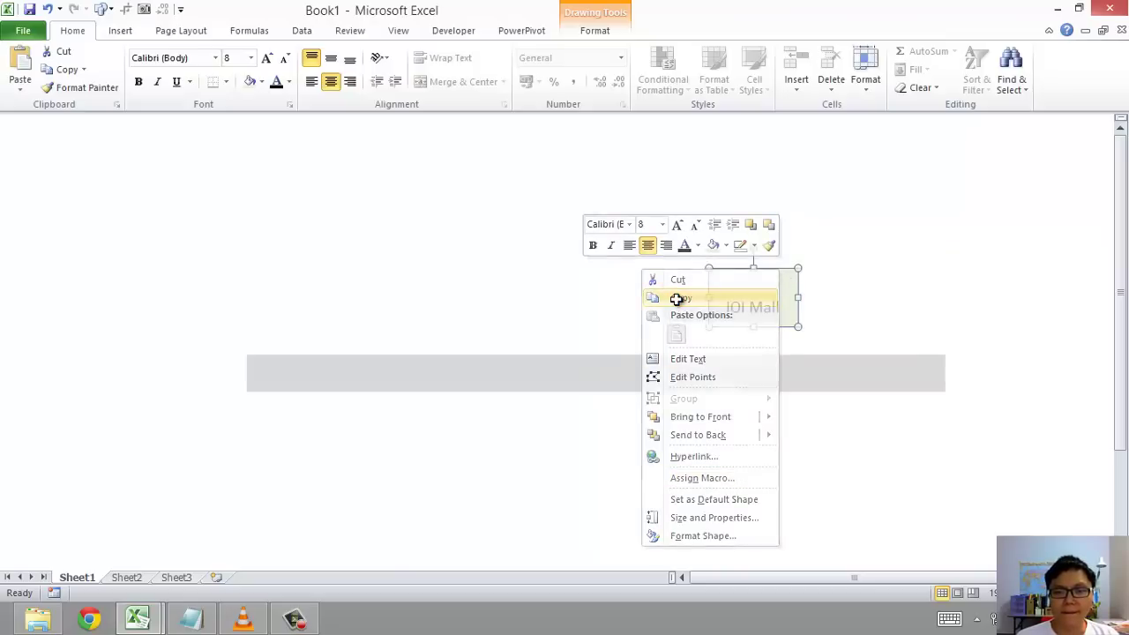
pyautogui.click(680, 302)
pyautogui.click(344, 277)
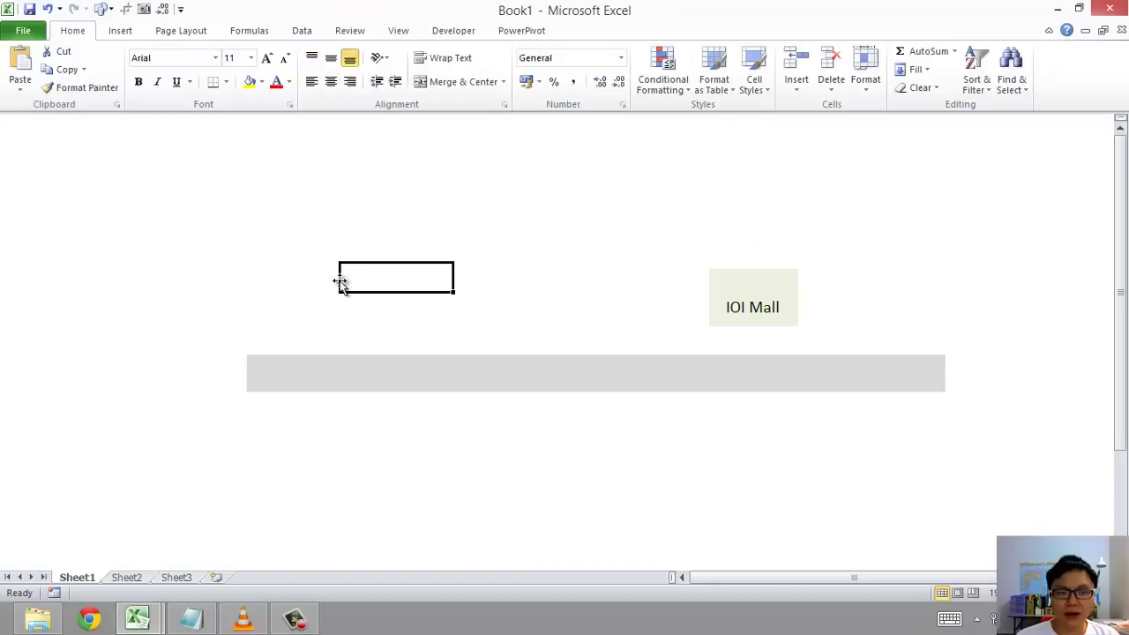
pyautogui.rightClick(347, 276)
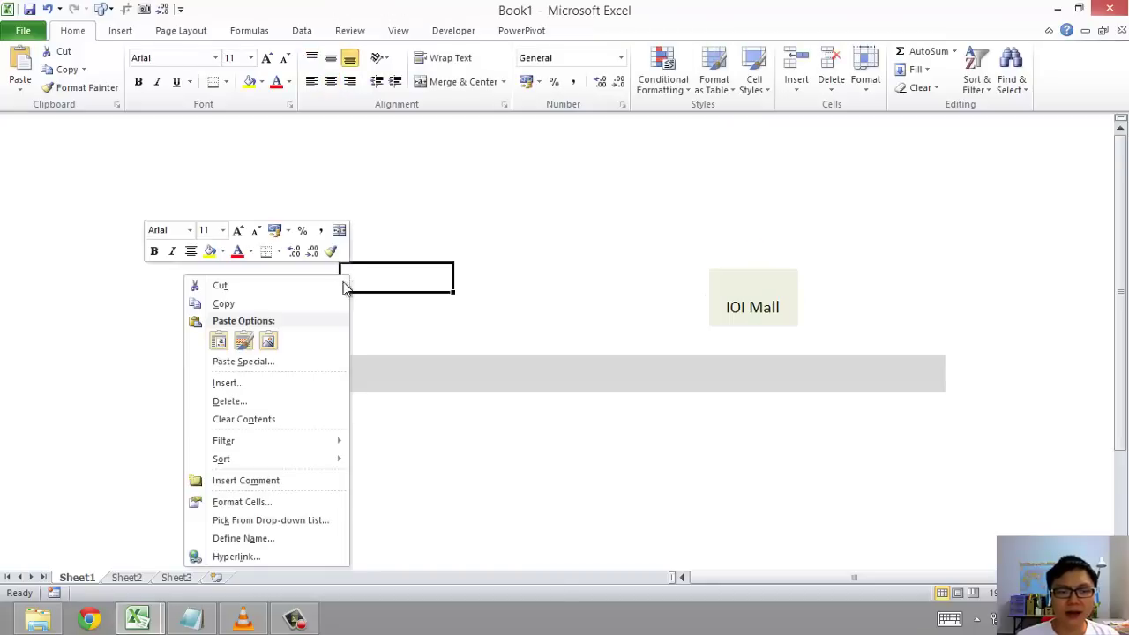
pyautogui.click(215, 343)
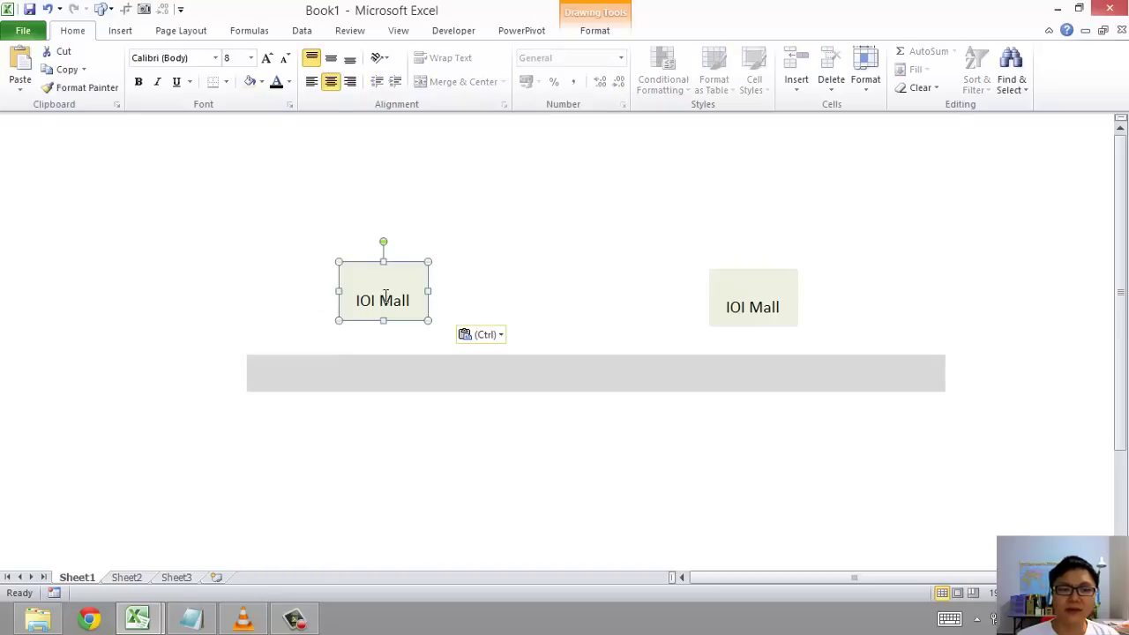
pyautogui.moveTo(359, 320); pyautogui.dragTo(392, 325)
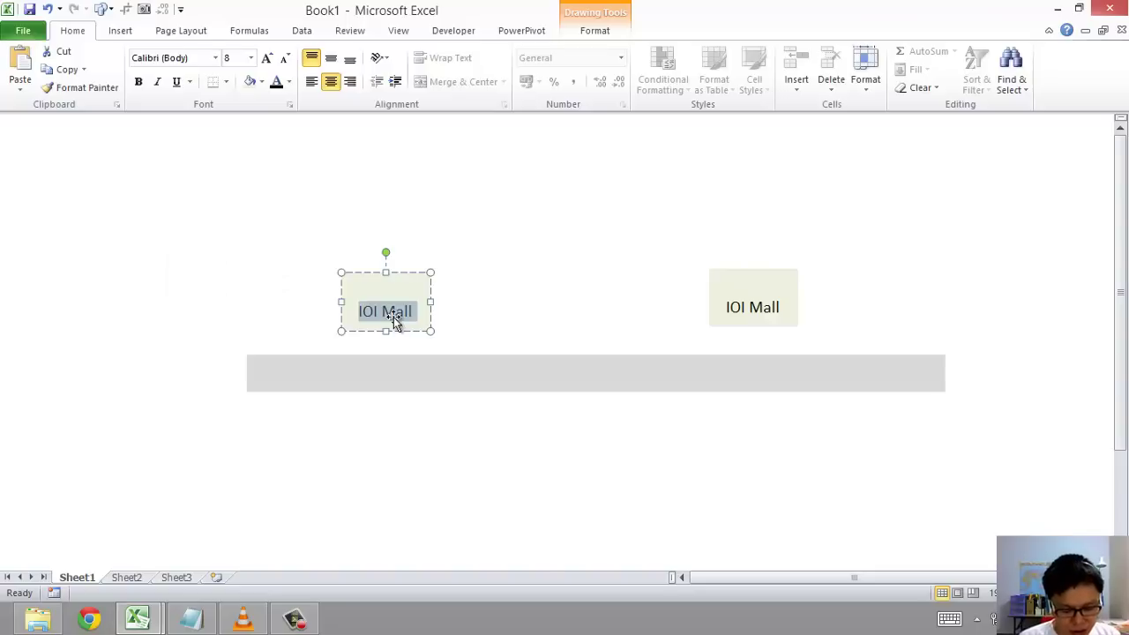
# Change the copied box's label to 'TESCO'
pyautogui.write('TESCO')
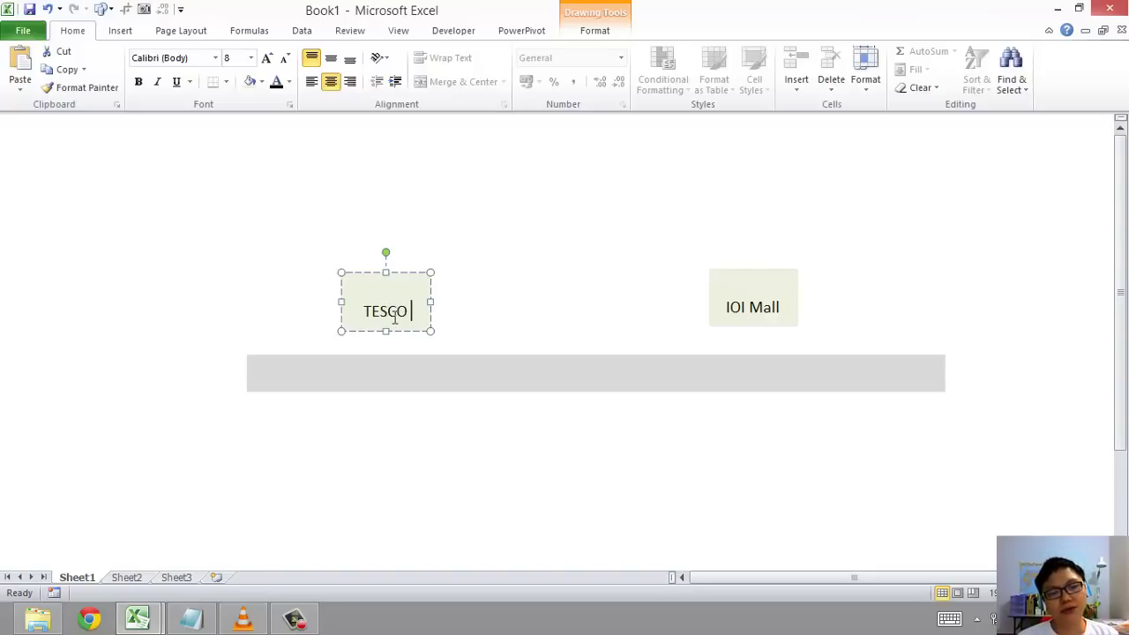
pyautogui.write(' Puc')
pyautogui.press('BackSpace')
pyautogui.press('BackSpace')
pyautogui.press('BackSpace')
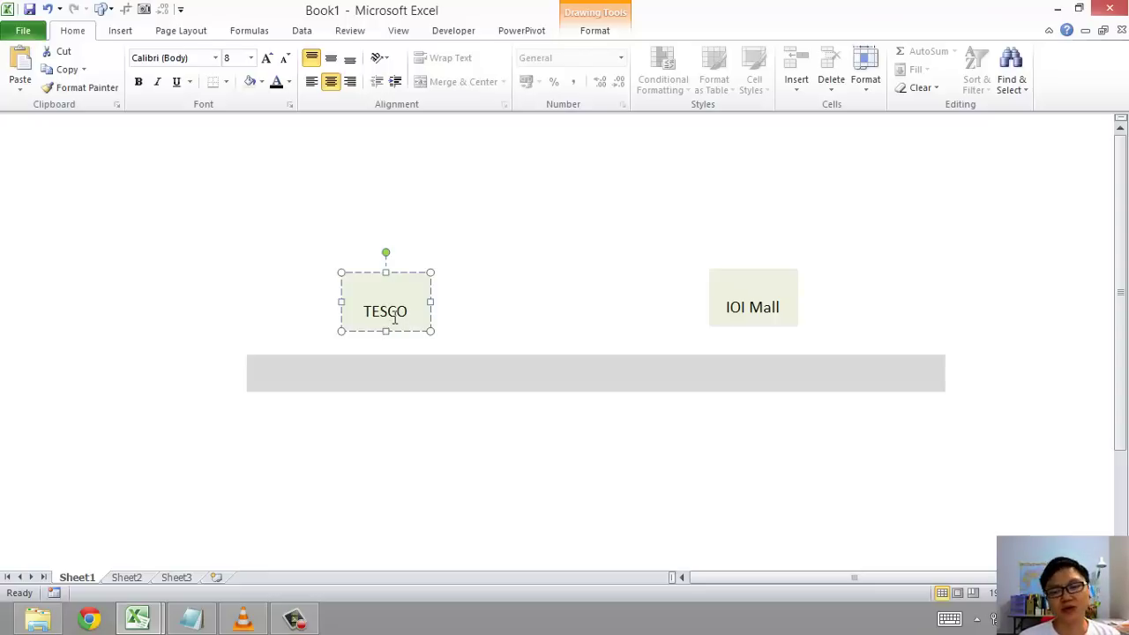
pyautogui.click(498, 298)
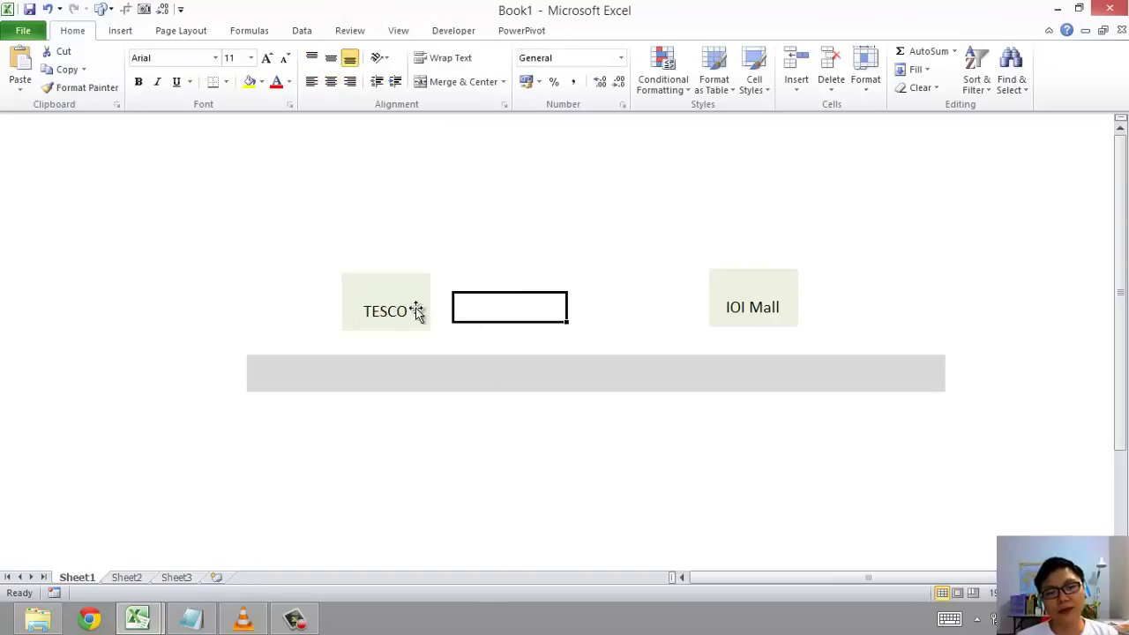
# Paste a copy of the IOI Mall box below the grey road, opposite the others
pyautogui.click(371, 331)
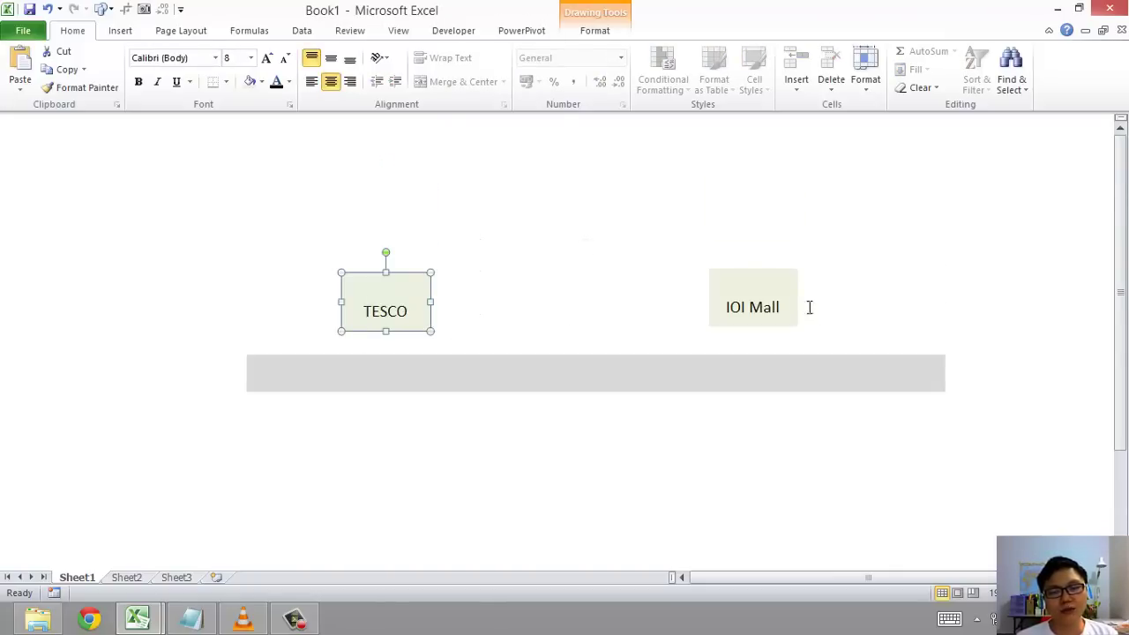
pyautogui.click(753, 286)
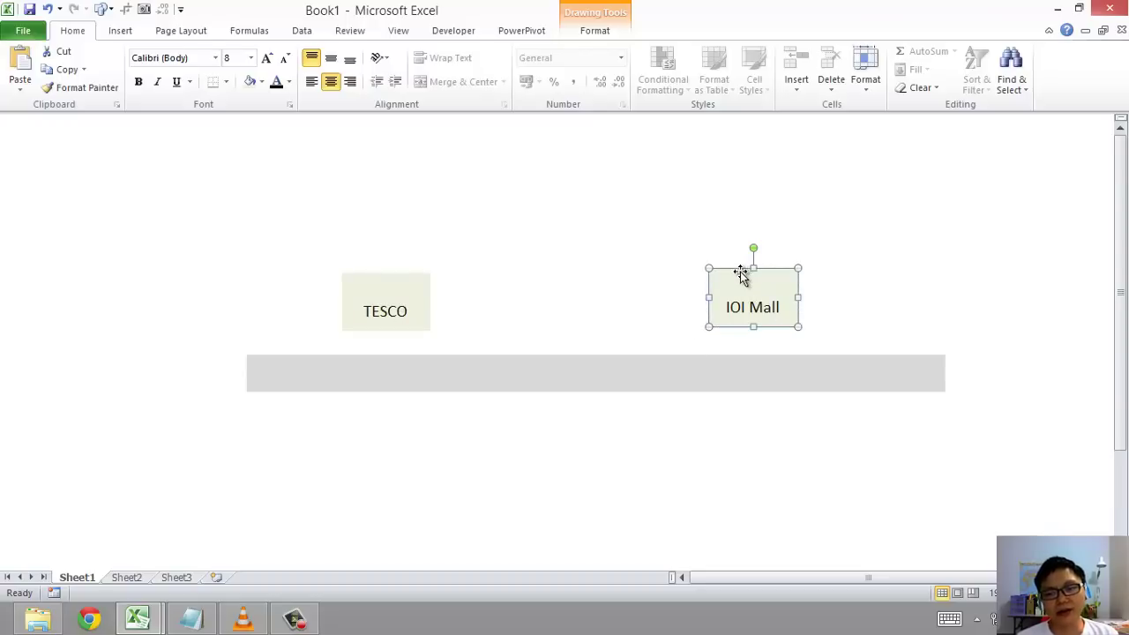
pyautogui.click(600, 308)
pyautogui.click(727, 269)
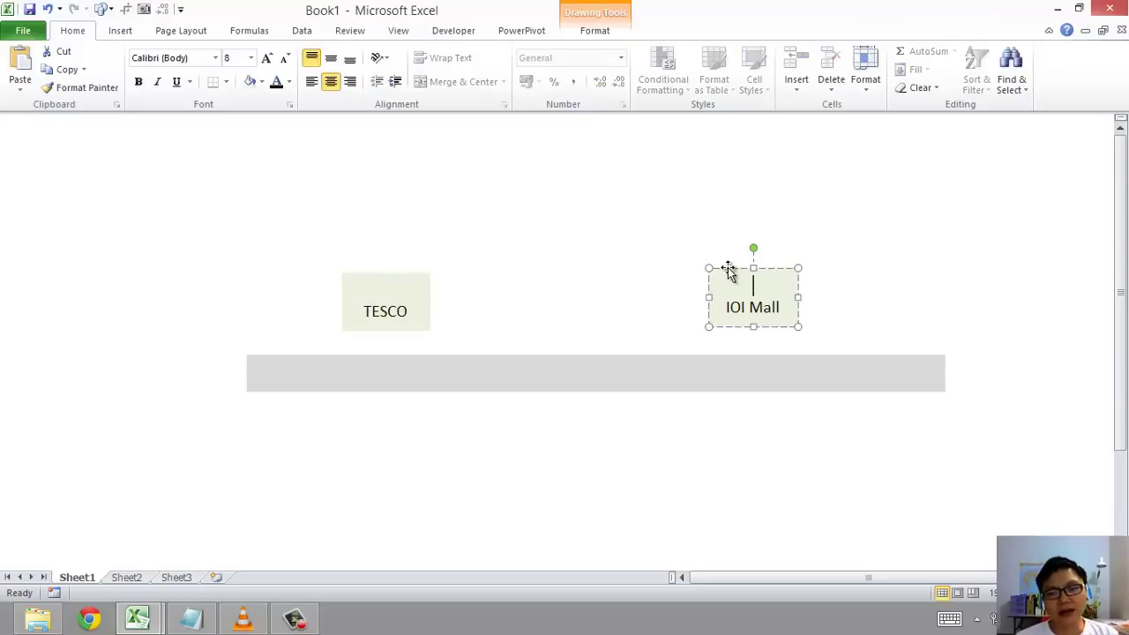
pyautogui.rightClick(727, 267)
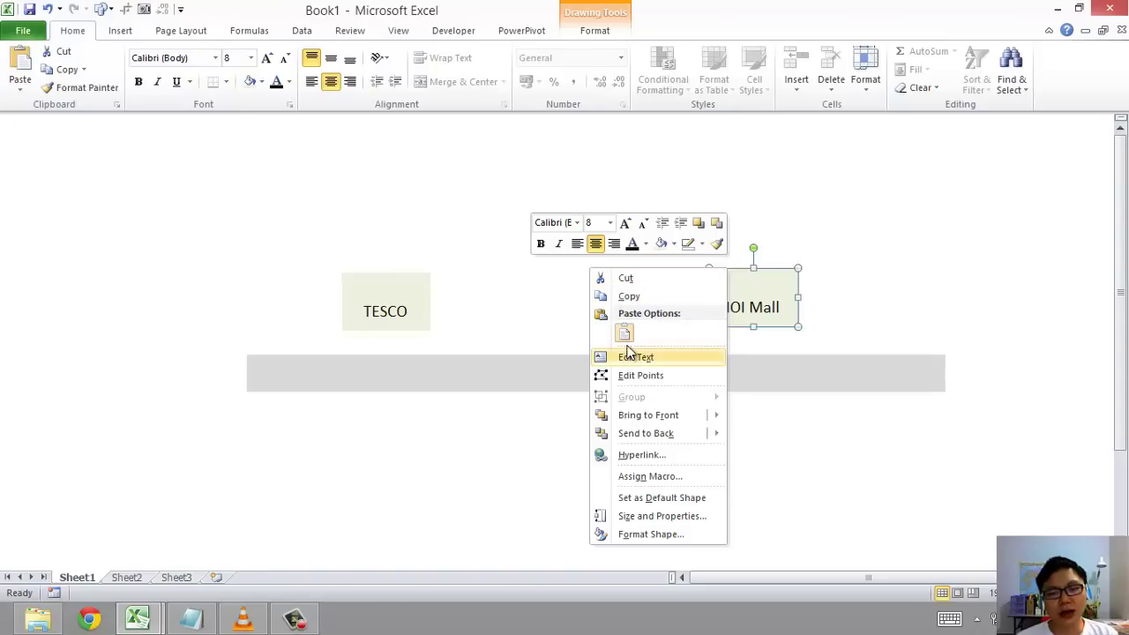
pyautogui.click(628, 294)
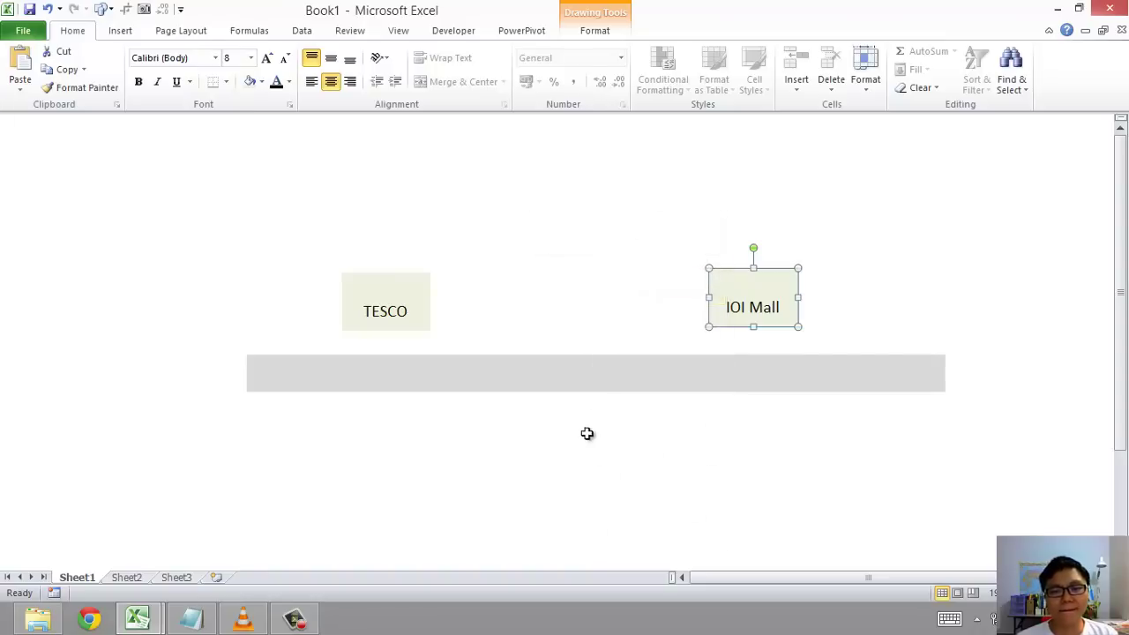
pyautogui.click(583, 452)
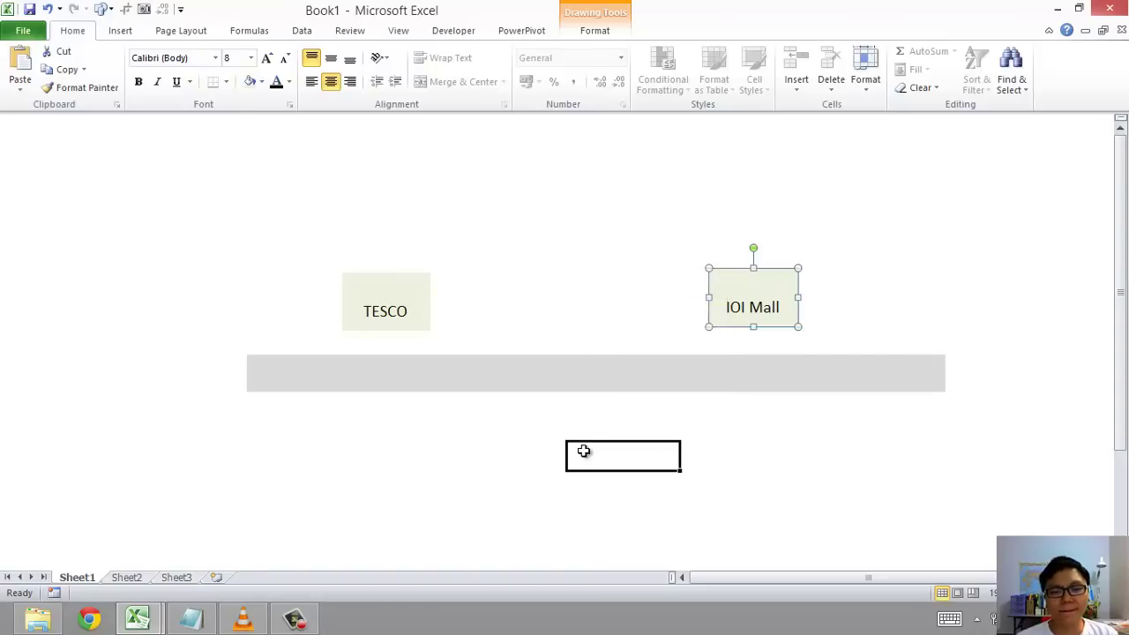
pyautogui.rightClick(636, 428)
pyautogui.click(504, 199)
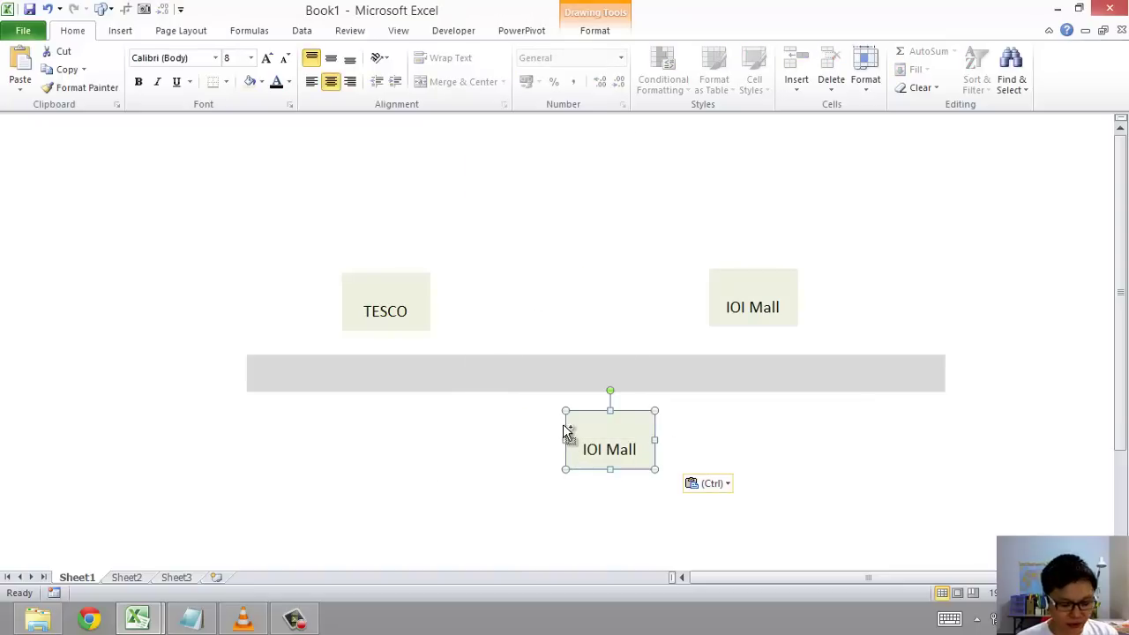
pyautogui.press('Delete')
pyautogui.rightClick(589, 427)
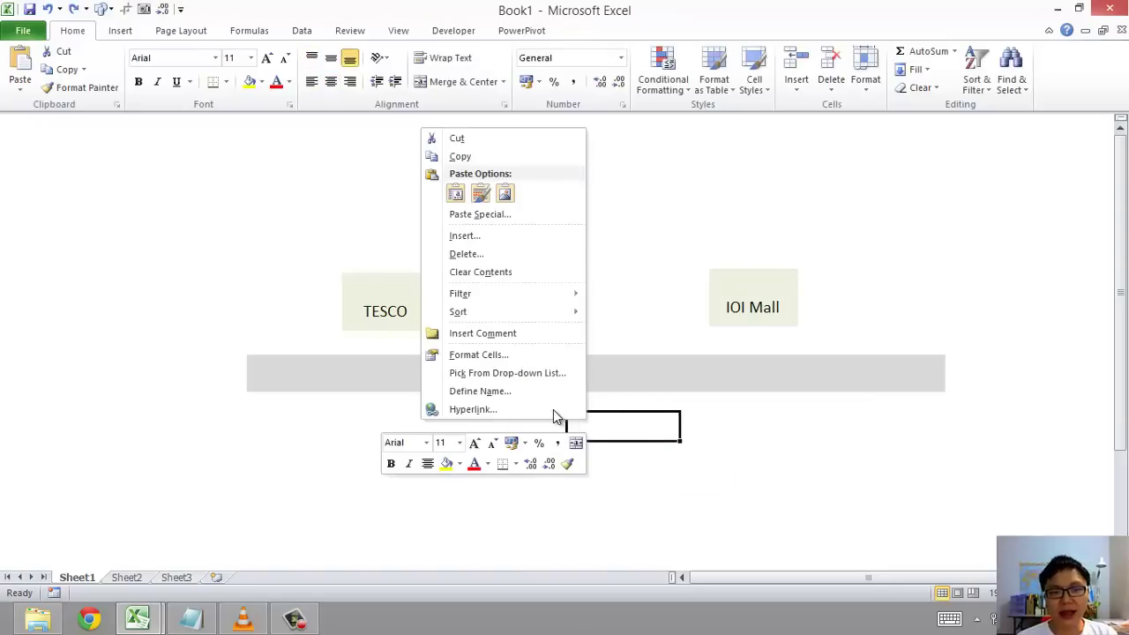
pyautogui.click(454, 196)
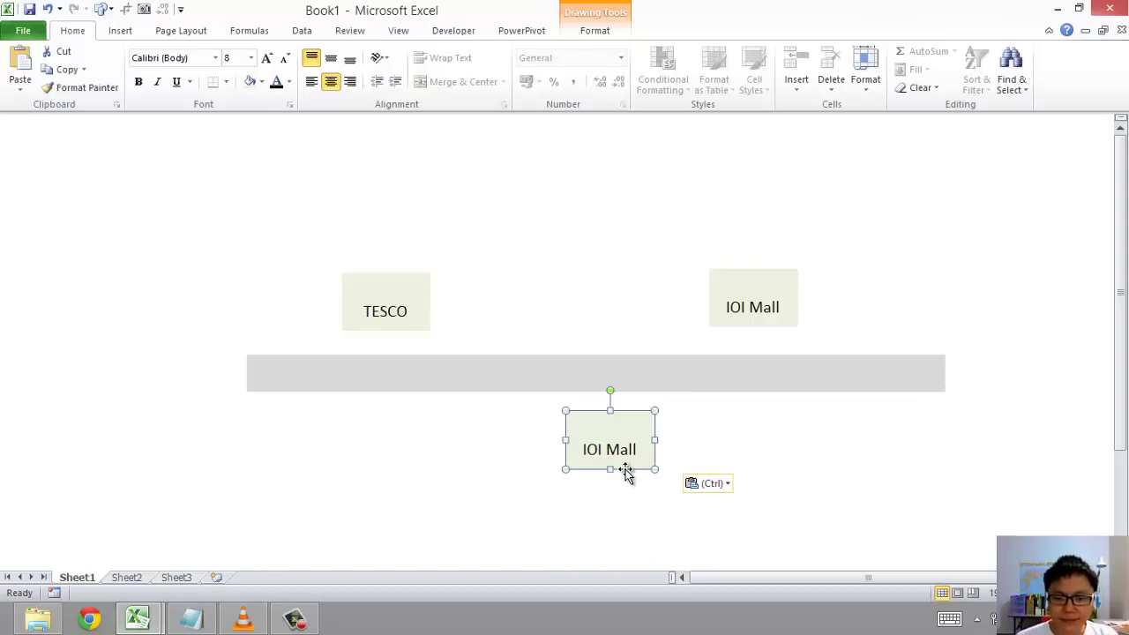
# Replace 'Mall' with 'Business Park' and widen the box so the label fits
pyautogui.doubleClick(615, 451)
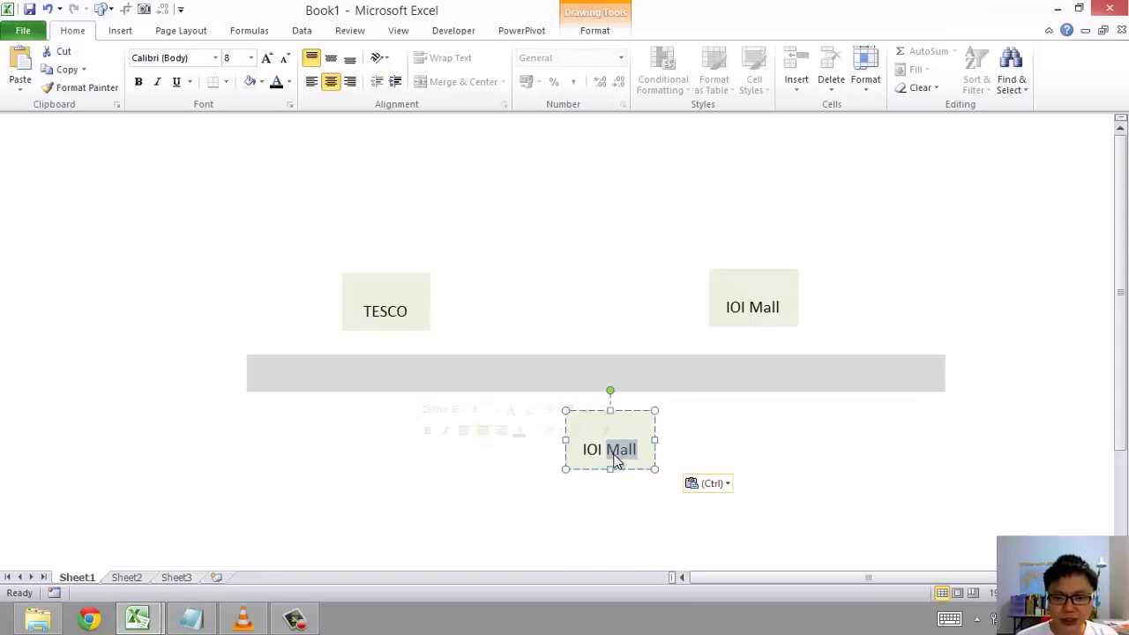
pyautogui.write('B')
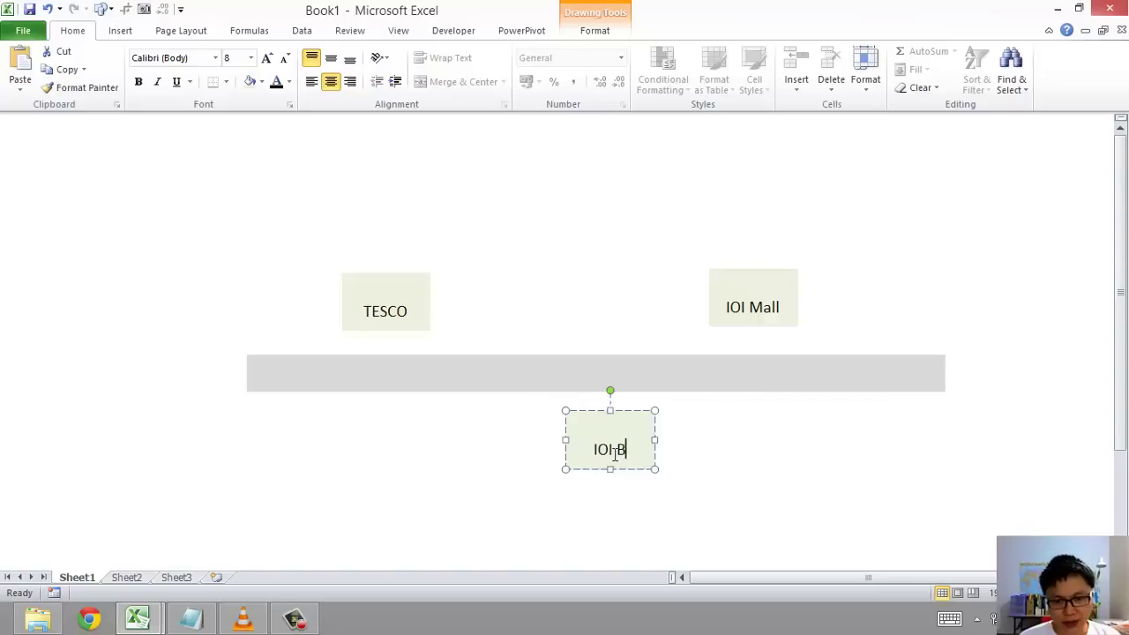
pyautogui.write('usiness Park')
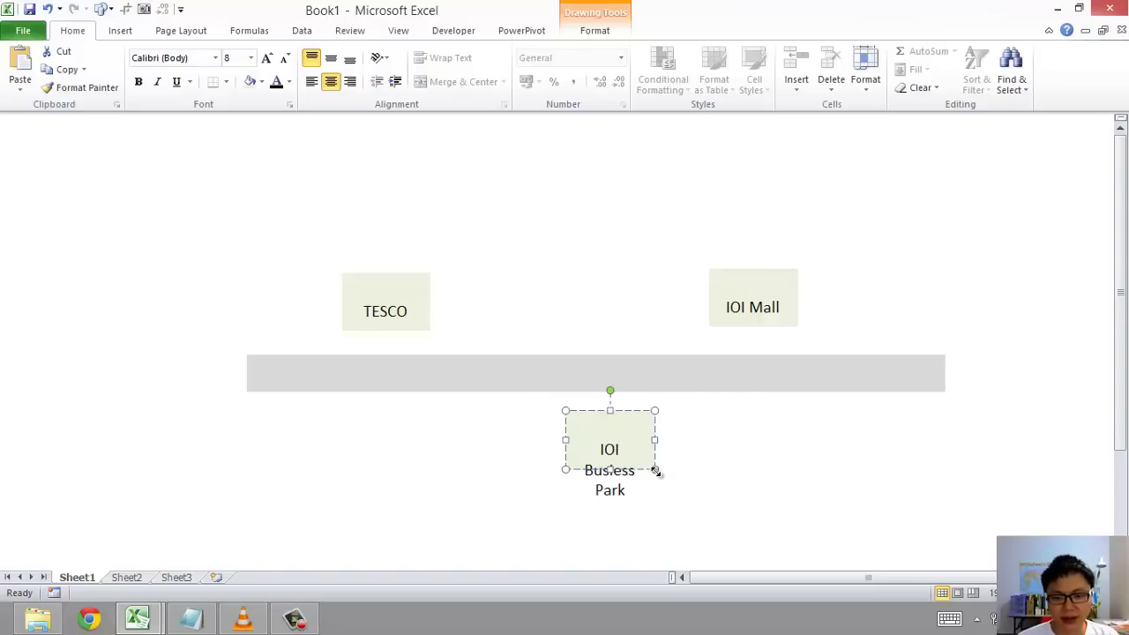
pyautogui.moveTo(656, 471)
pyautogui.mouseDown()
pyautogui.moveTo(683, 476)
pyautogui.moveTo(653, 467)
pyautogui.moveTo(677, 464)
pyautogui.mouseUp()
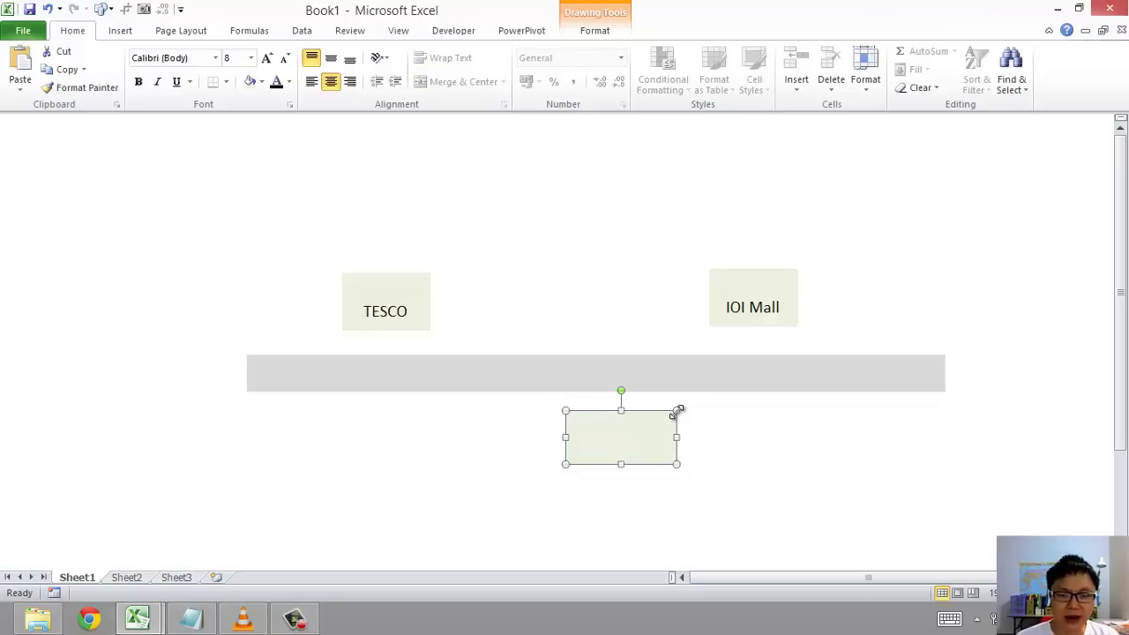
pyautogui.moveTo(678, 410); pyautogui.dragTo(708, 411)
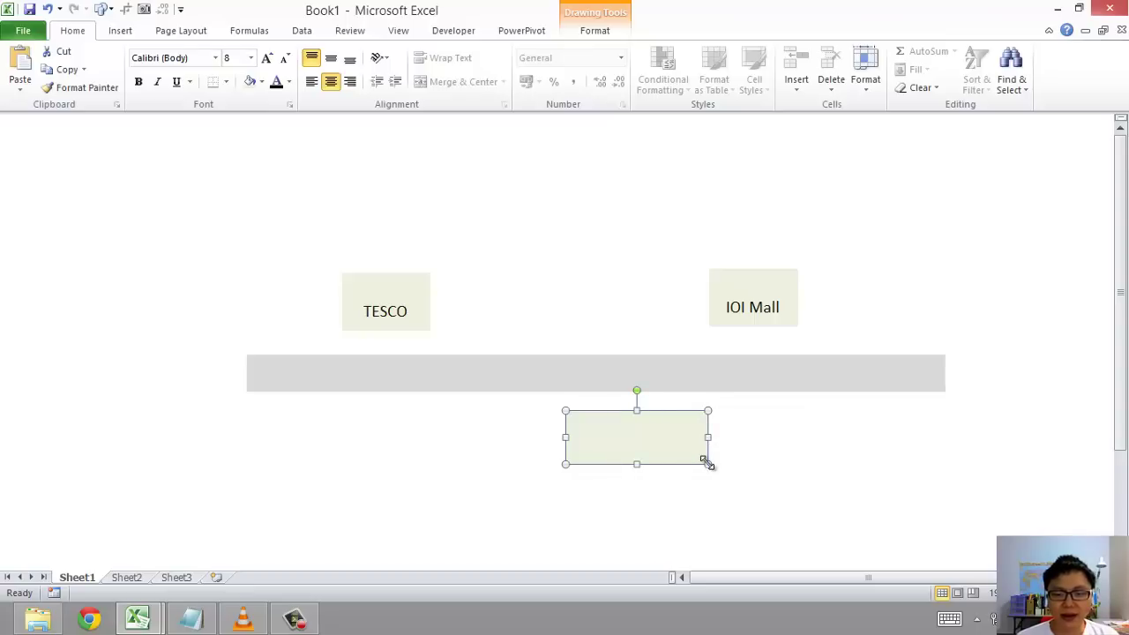
pyautogui.moveTo(706, 462); pyautogui.dragTo(714, 490)
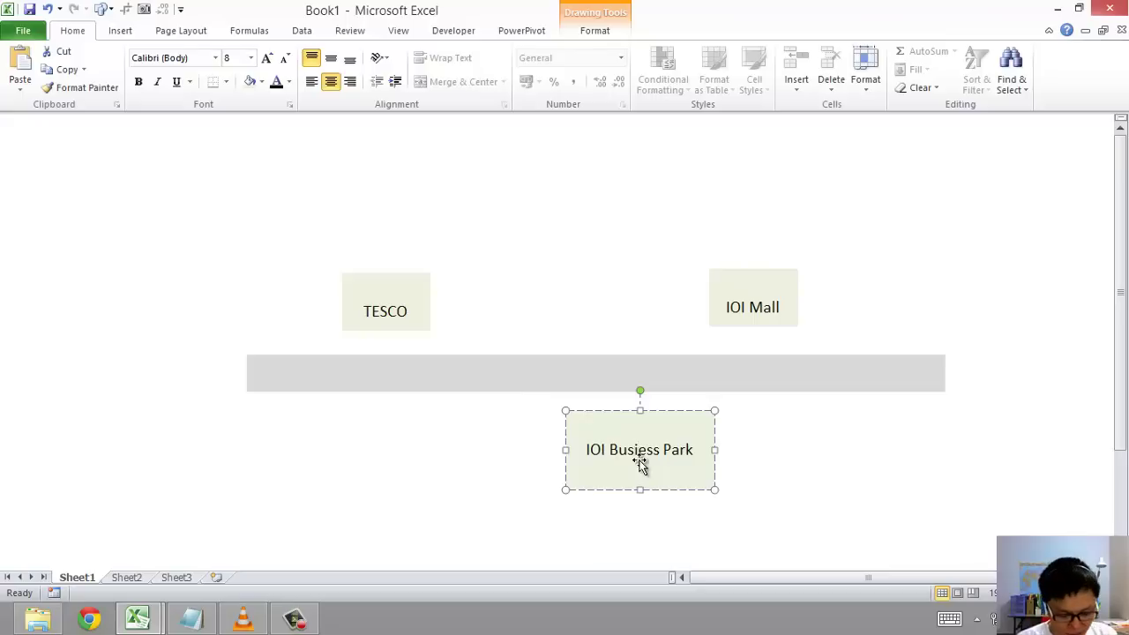
# Shrink the IOI Business Park label text to size 5
pyautogui.tripleClick(617, 452)
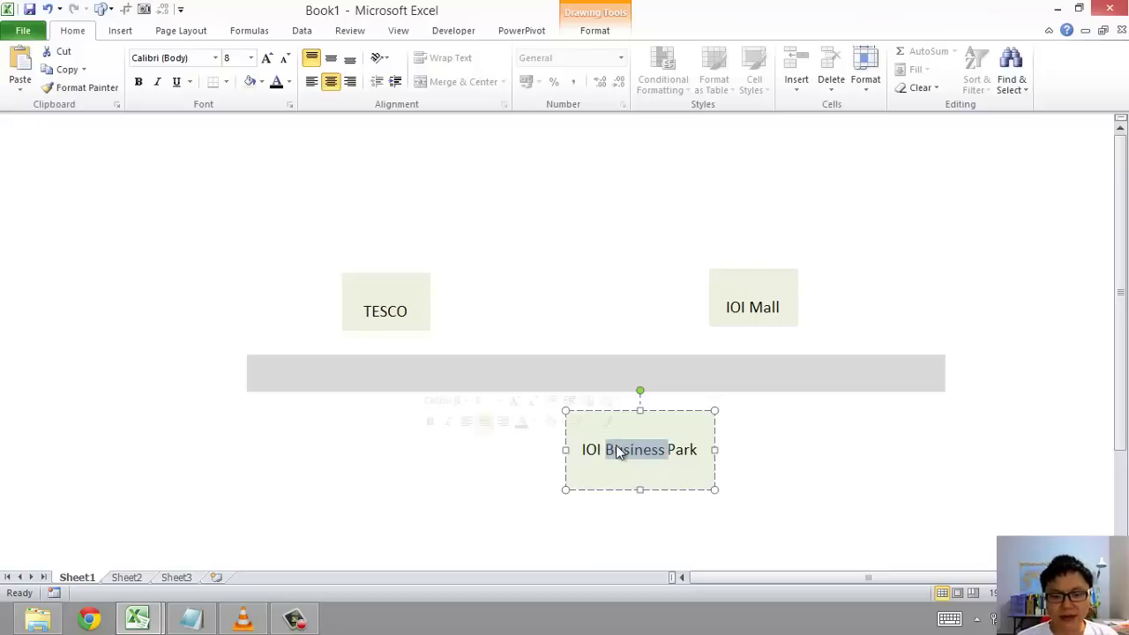
pyautogui.click(532, 401)
pyautogui.click(533, 401)
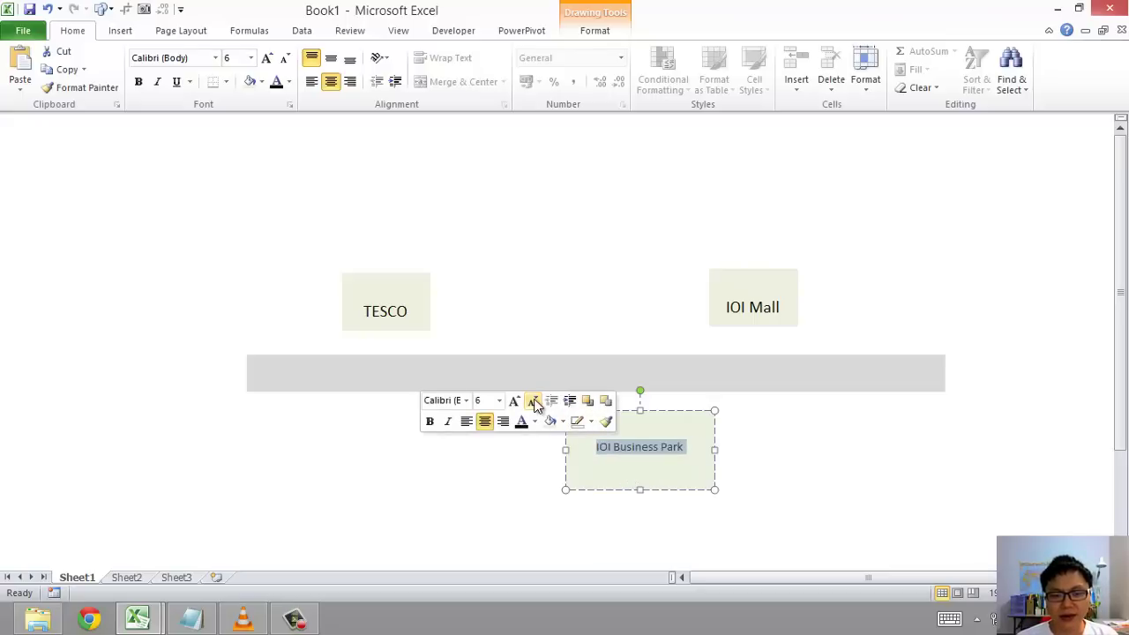
pyautogui.click(533, 401)
pyautogui.click(711, 488)
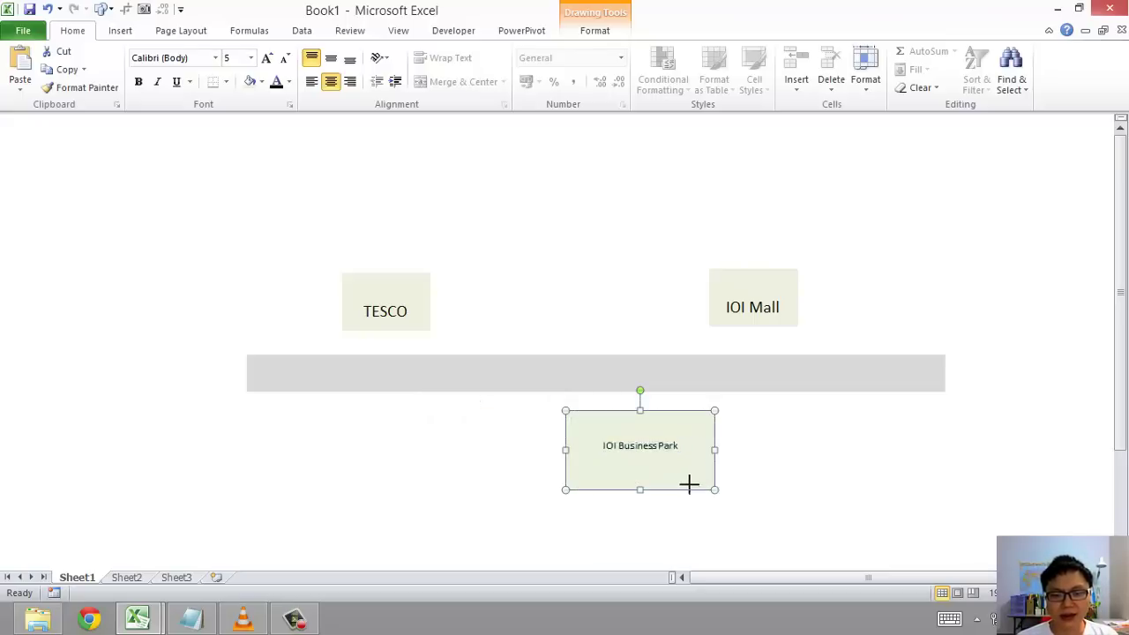
# Narrow the IOI Business Park box and shift it slightly to the right
pyautogui.moveTo(650, 474); pyautogui.dragTo(672, 472)
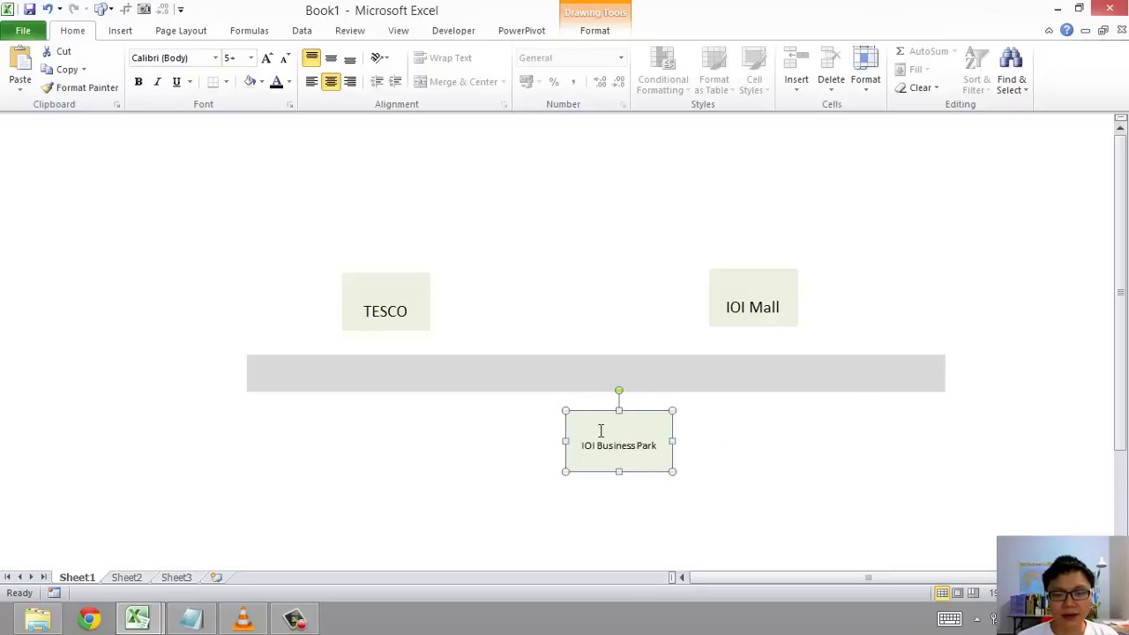
pyautogui.click(600, 430)
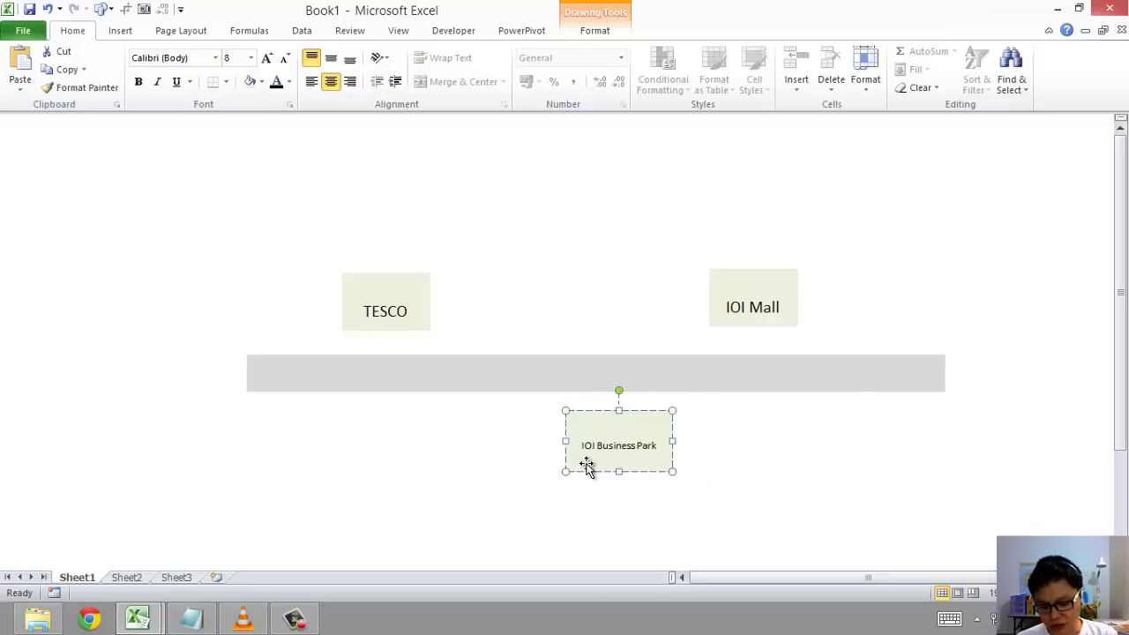
pyautogui.click(588, 506)
pyautogui.click(594, 467)
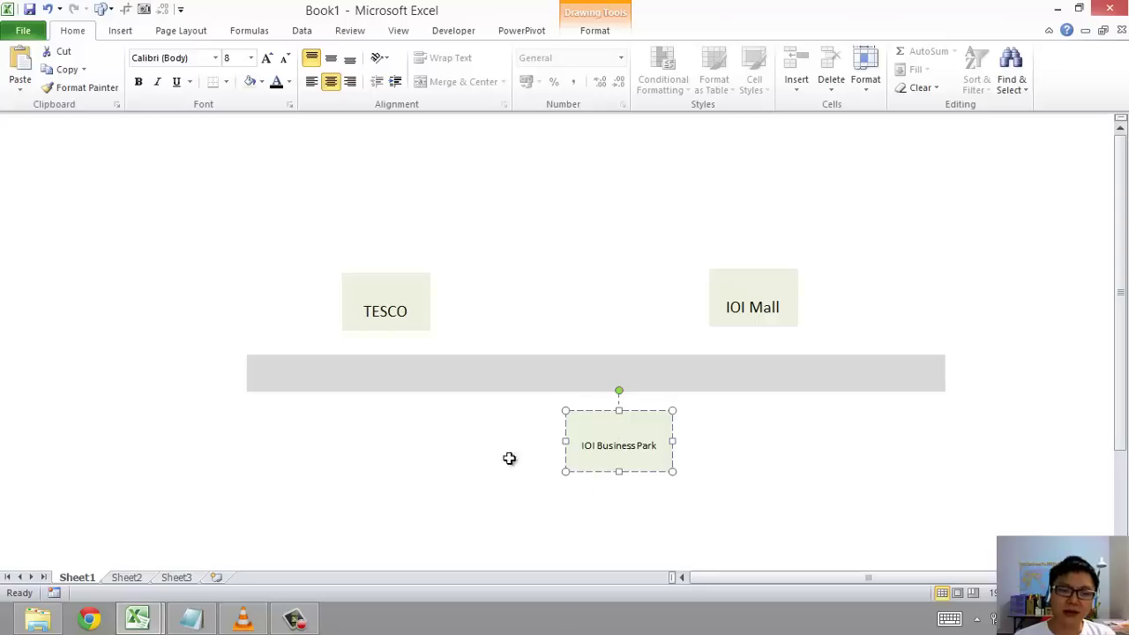
pyautogui.click(356, 307)
pyautogui.click(620, 465)
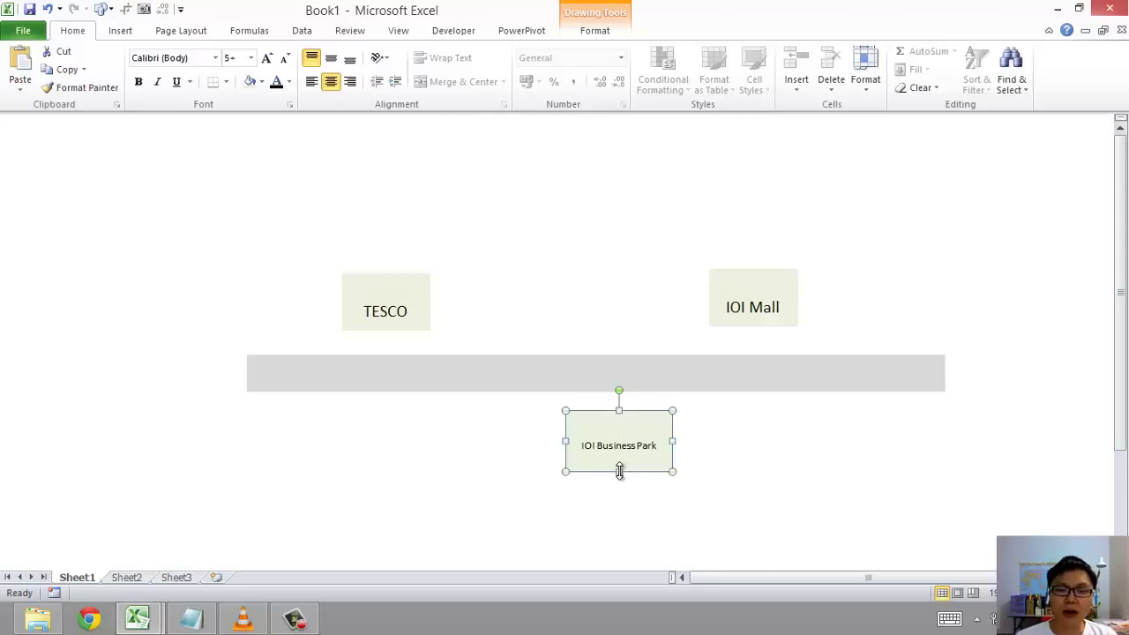
pyautogui.moveTo(634, 472); pyautogui.dragTo(674, 463)
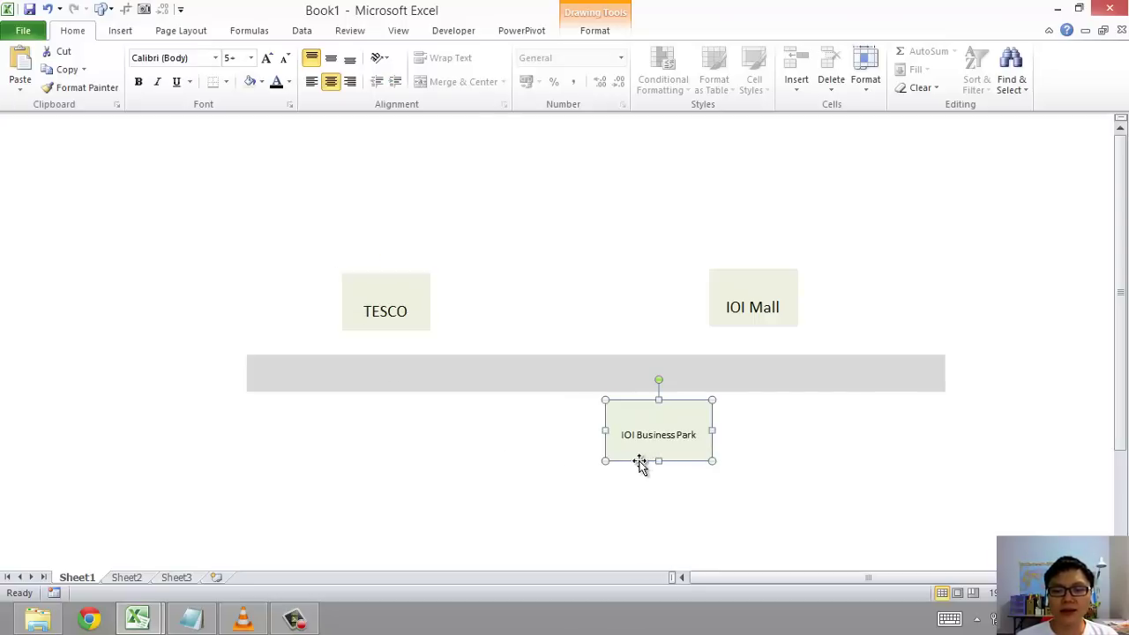
pyautogui.moveTo(605, 461)
pyautogui.mouseDown()
pyautogui.moveTo(637, 459)
pyautogui.moveTo(604, 462)
pyautogui.mouseUp()
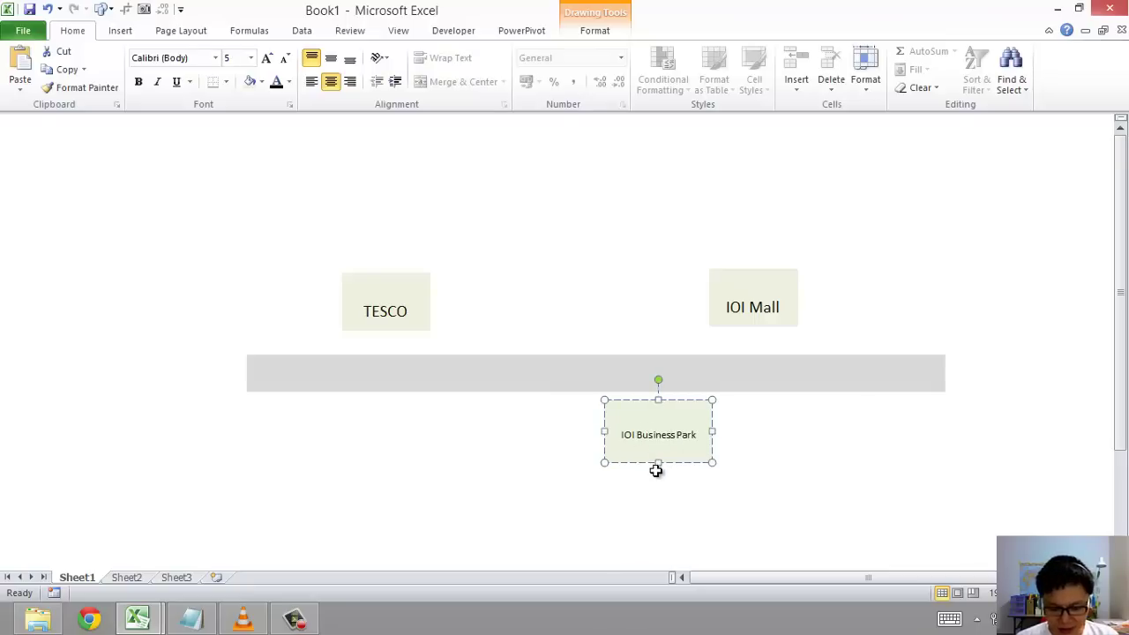
# Break the label after 'IOI' onto two lines and narrow the box further
pyautogui.press('Return')
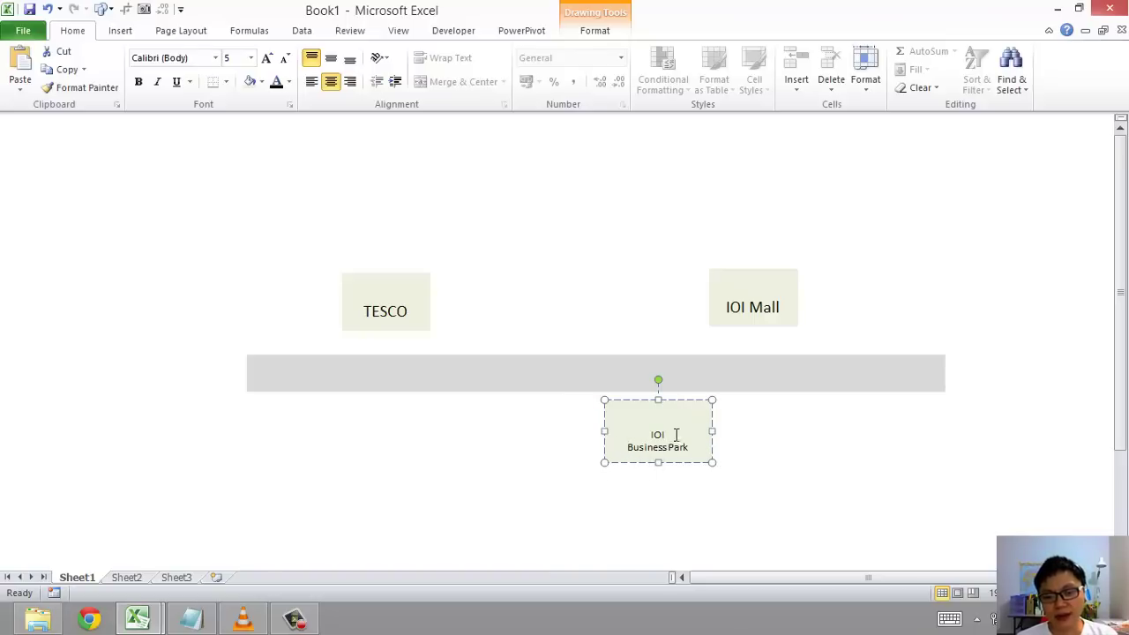
pyautogui.moveTo(604, 462)
pyautogui.mouseDown()
pyautogui.moveTo(638, 452)
pyautogui.moveTo(619, 463)
pyautogui.mouseUp()
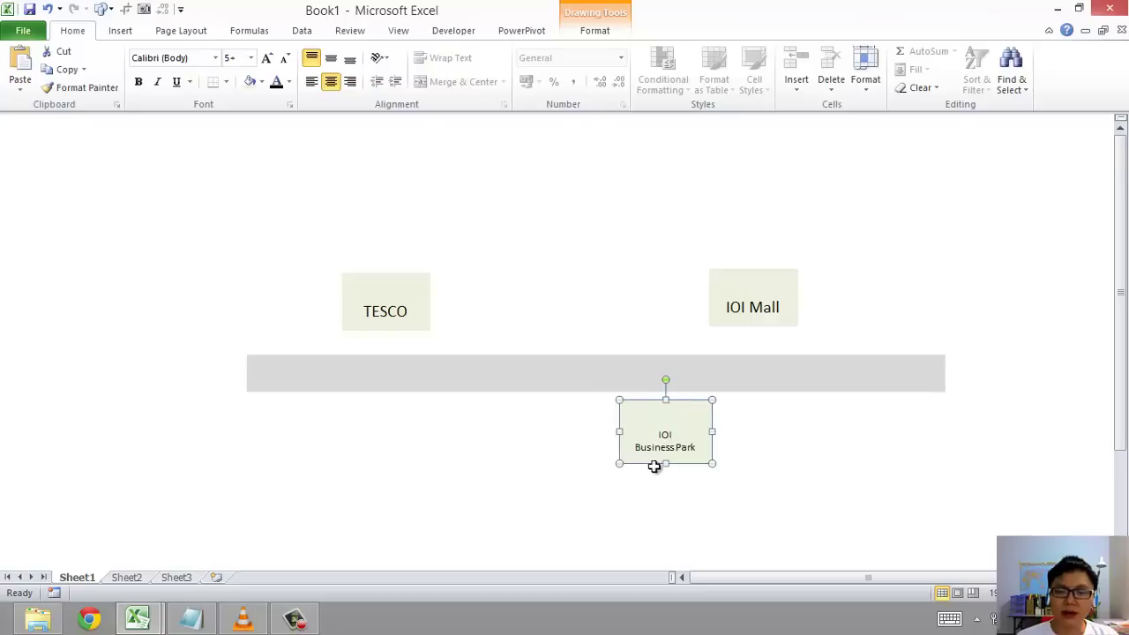
pyautogui.moveTo(666, 403); pyautogui.dragTo(666, 415)
pyautogui.click(682, 430)
pyautogui.click(768, 447)
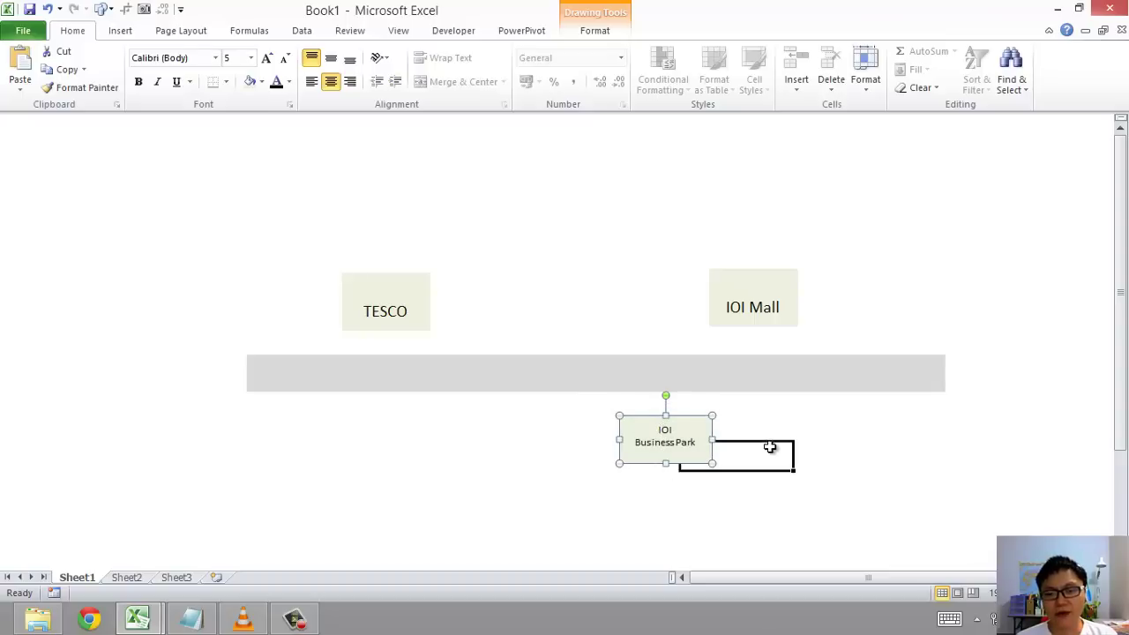
pyautogui.click(645, 488)
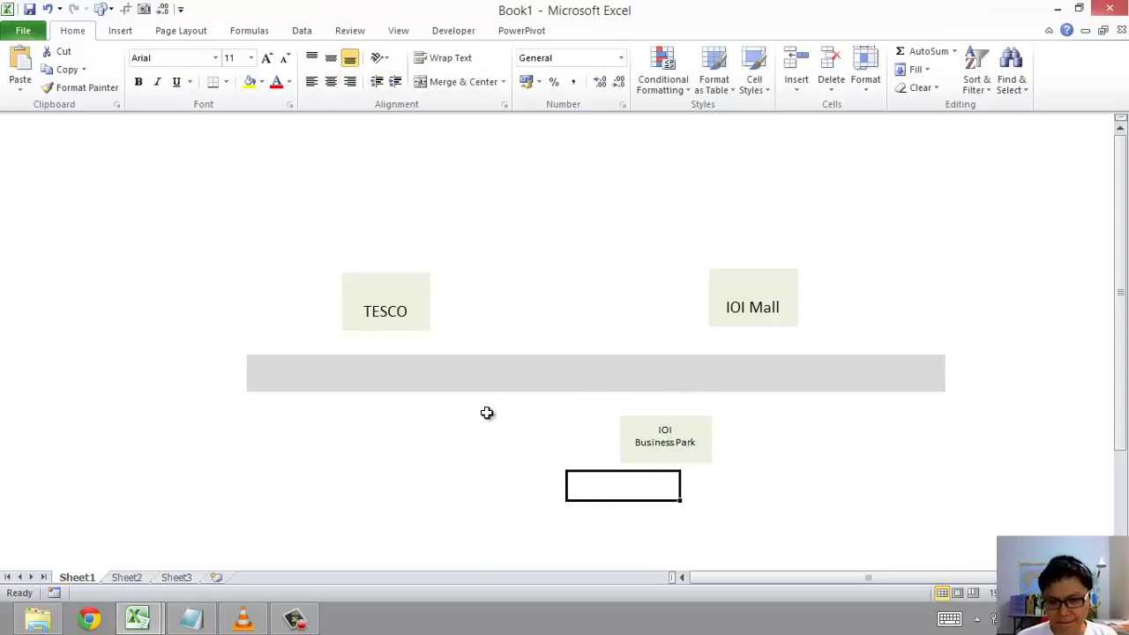
pyautogui.click(740, 280)
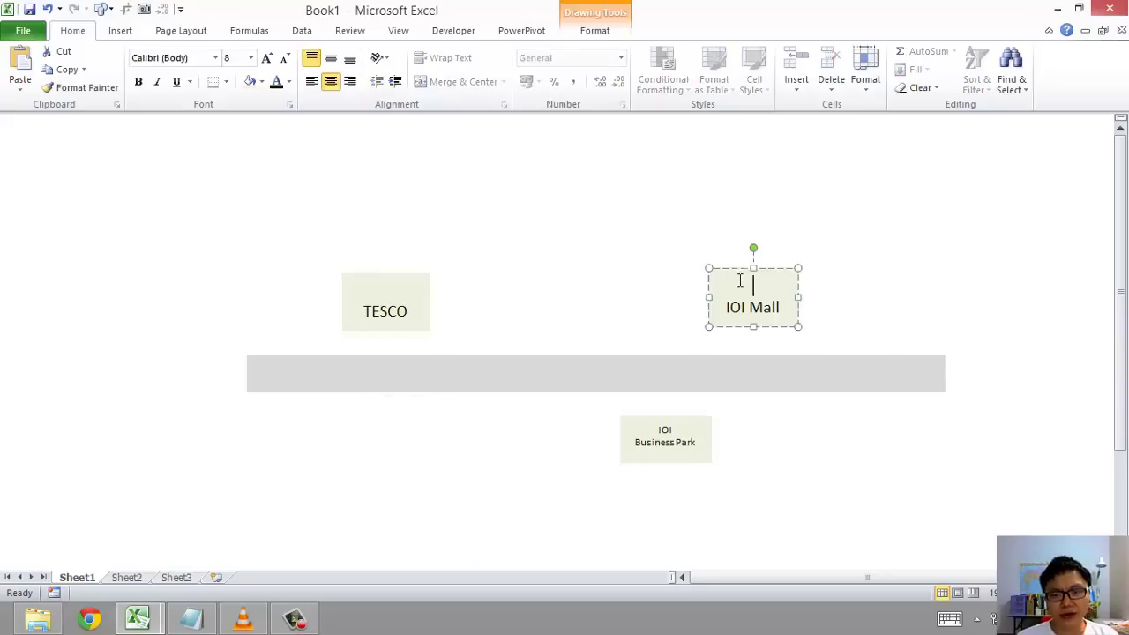
pyautogui.click(739, 268)
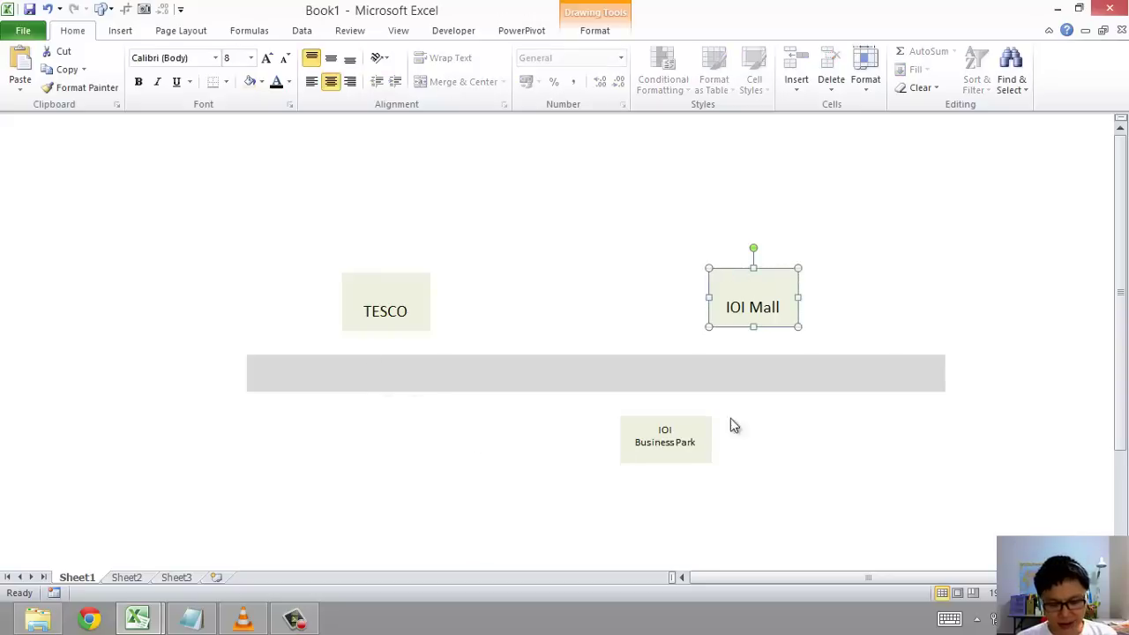
pyautogui.hotkey('ctrl', 'c')
pyautogui.click(728, 486)
pyautogui.hotkey('ctrl', 'v')
pyautogui.moveTo(736, 468); pyautogui.dragTo(514, 416)
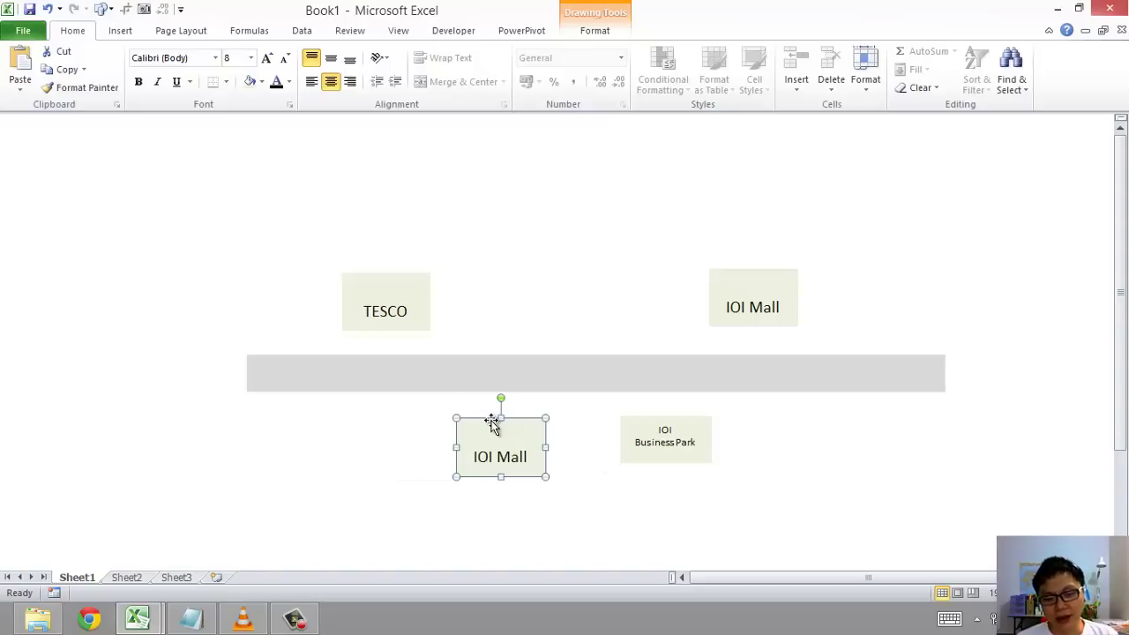
pyautogui.press('Delete')
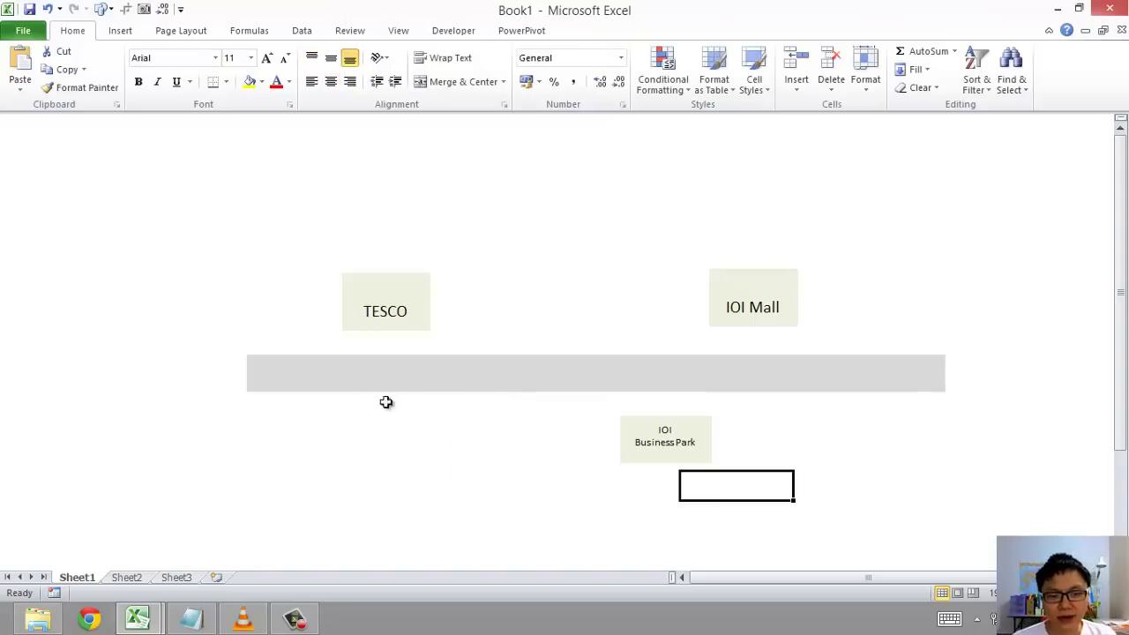
# Browse the Shapes gallery and the Shapes command options on the Insert tab
pyautogui.click(100, 9)
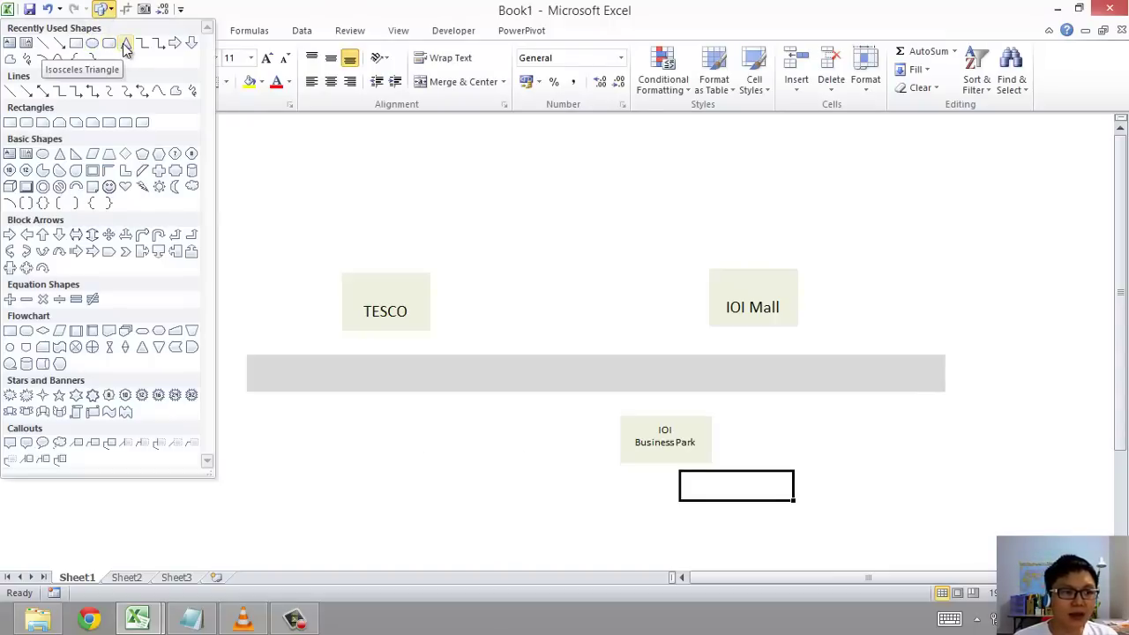
pyautogui.click(170, 42)
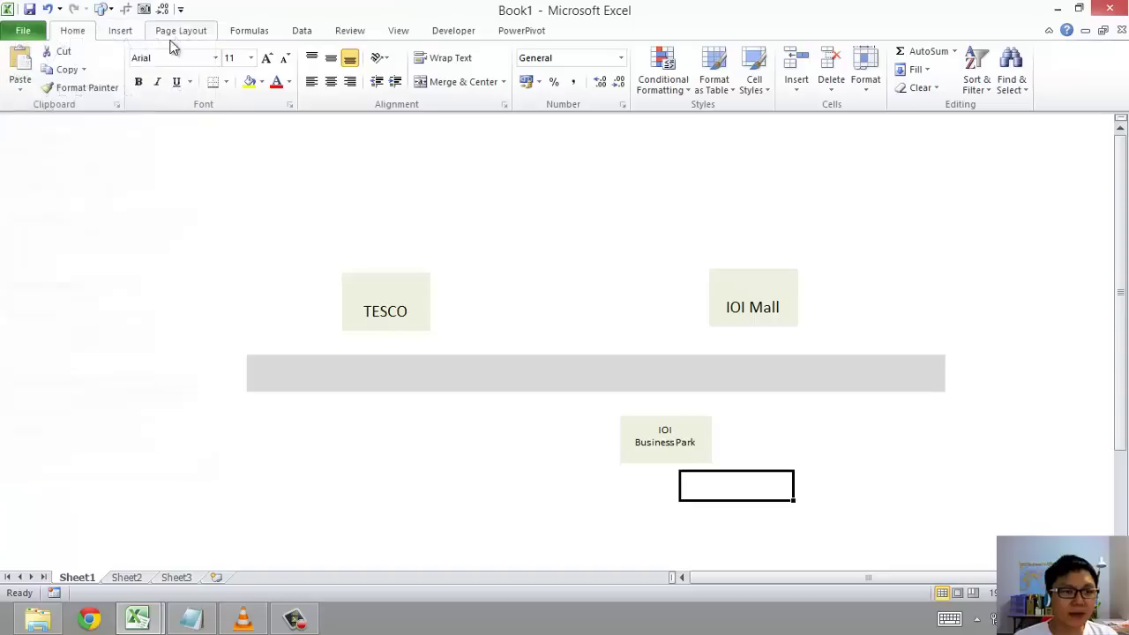
pyautogui.click(111, 10)
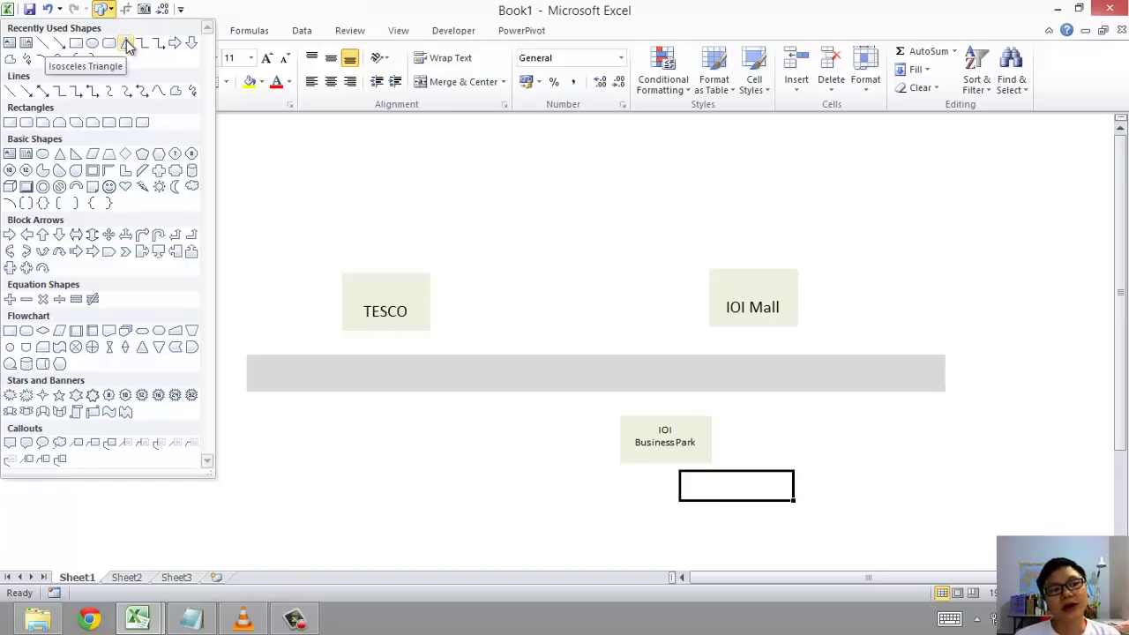
pyautogui.click(279, 5)
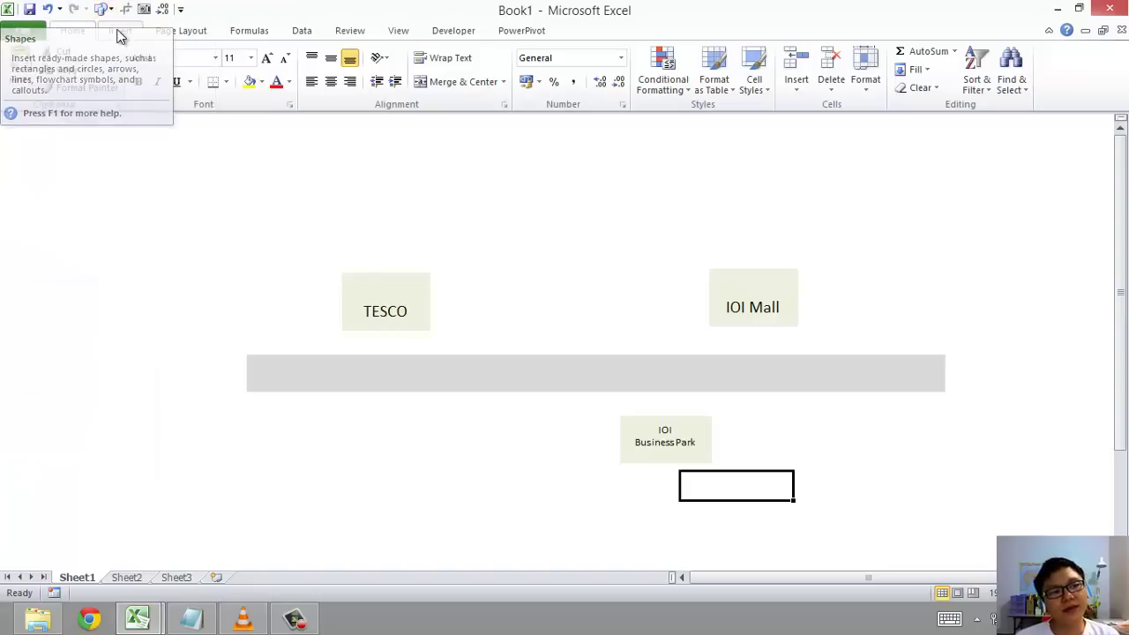
pyautogui.click(121, 30)
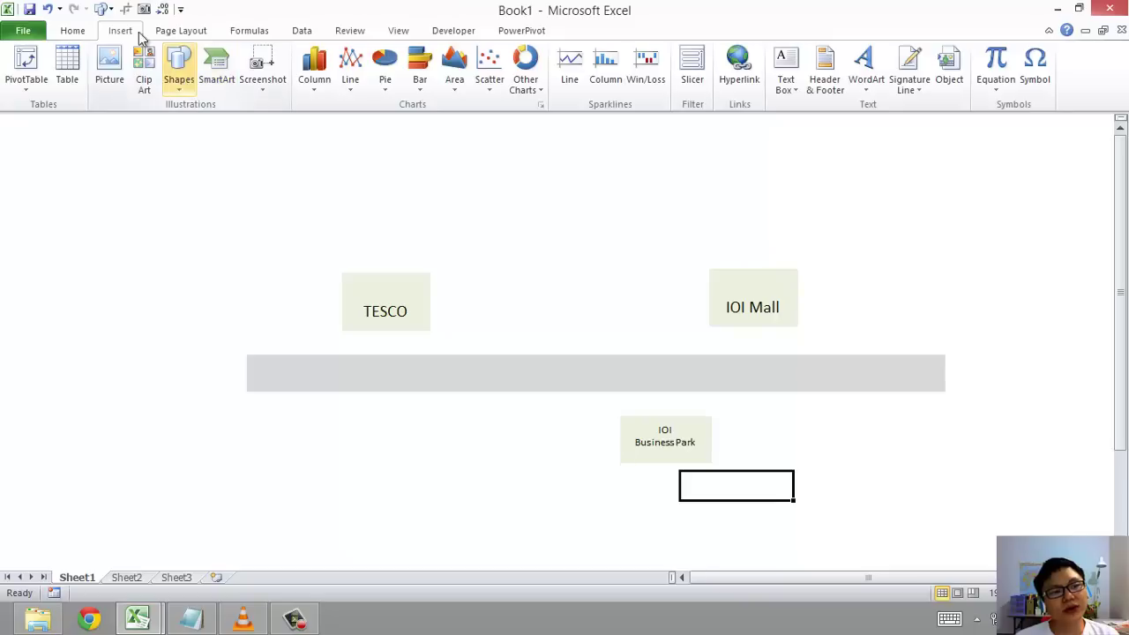
pyautogui.click(181, 84)
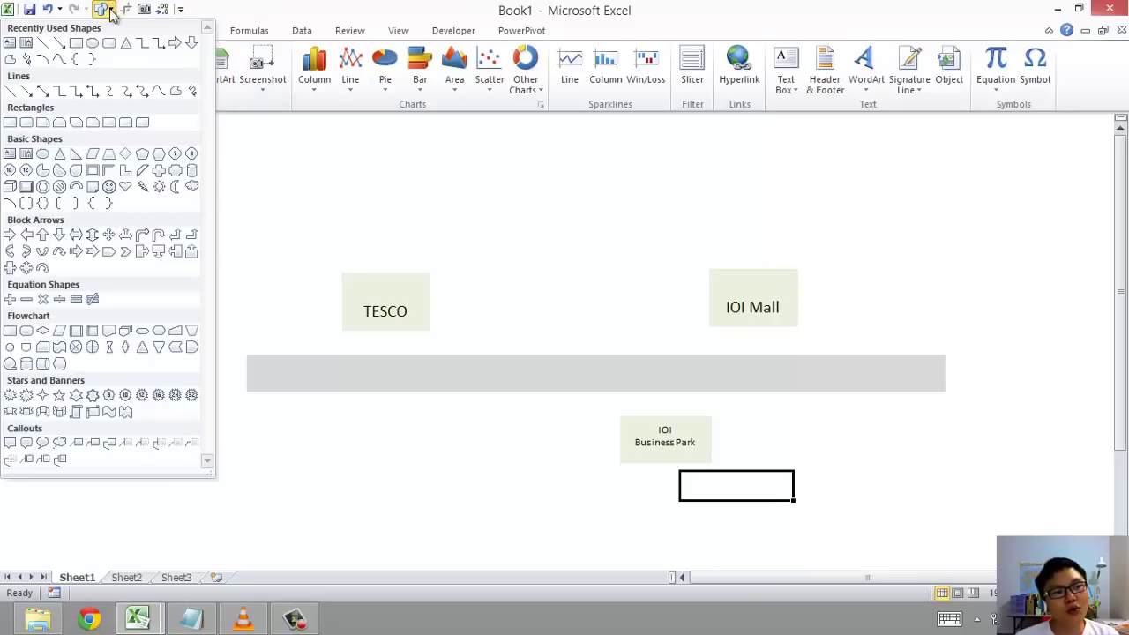
pyautogui.click(120, 30)
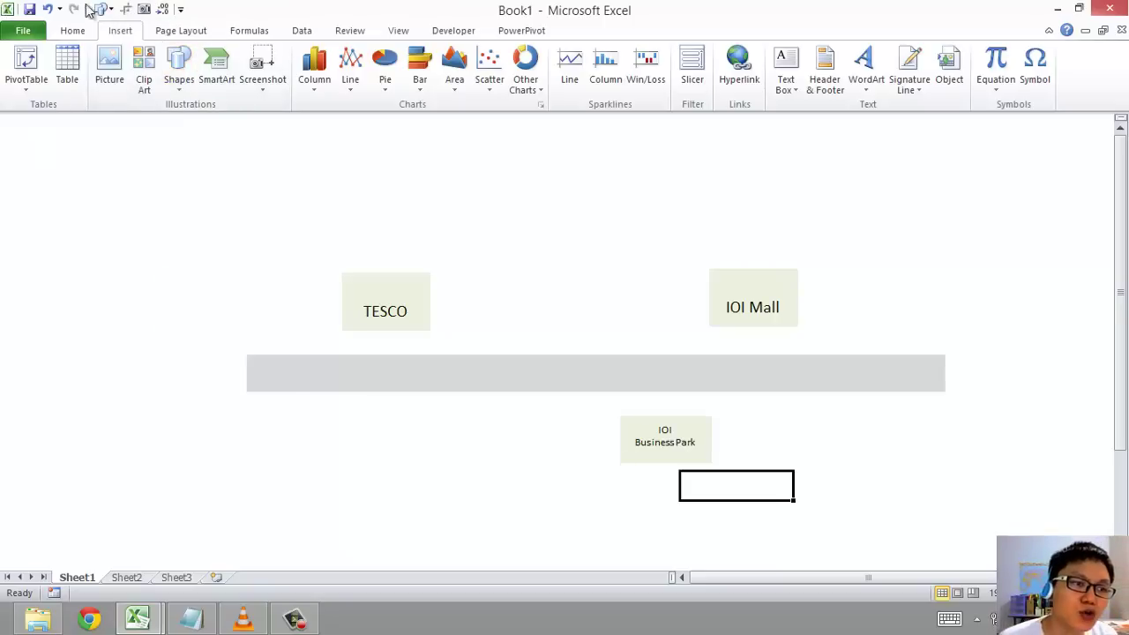
pyautogui.rightClick(183, 81)
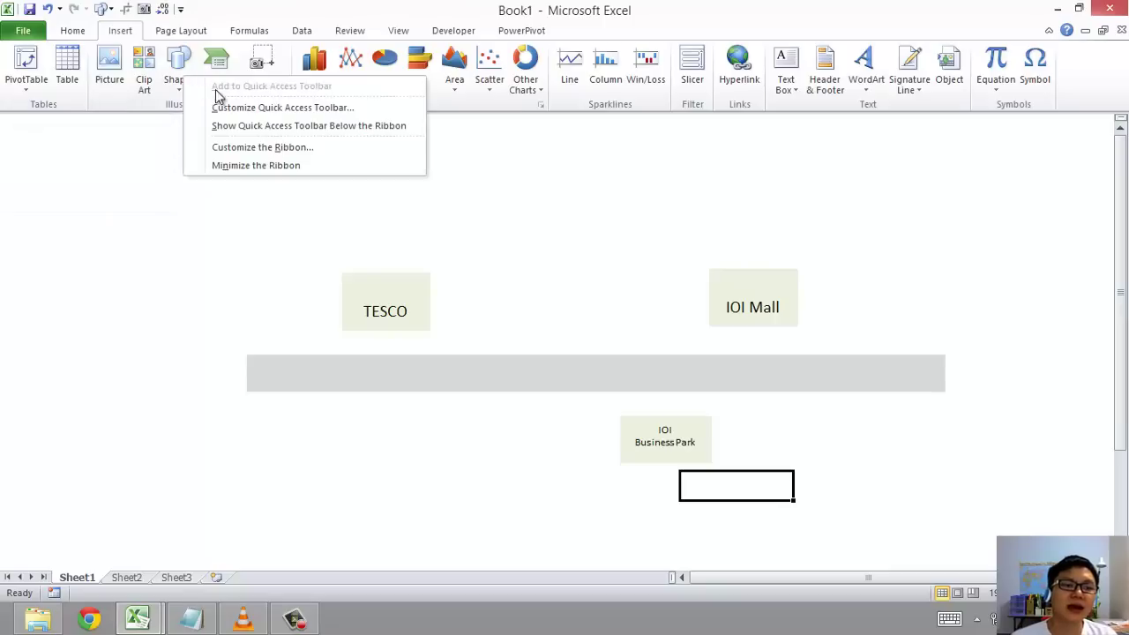
pyautogui.click(66, 7)
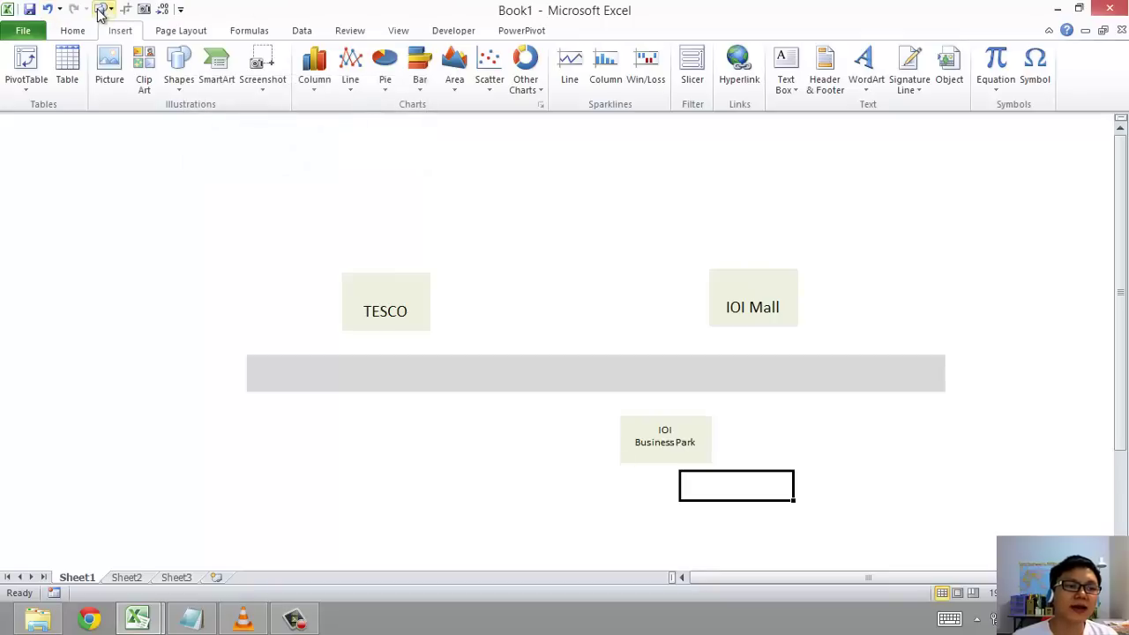
# Replace the old Quick Access Toolbar shortcut with the Shapes command and open its gallery
pyautogui.rightClick(103, 14)
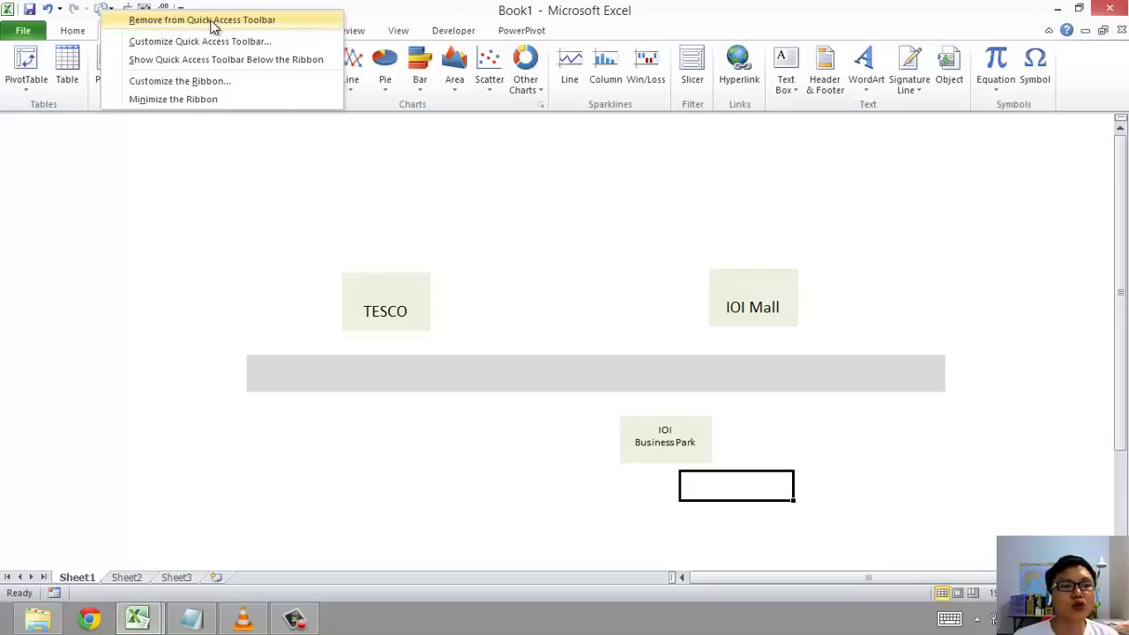
pyautogui.click(270, 21)
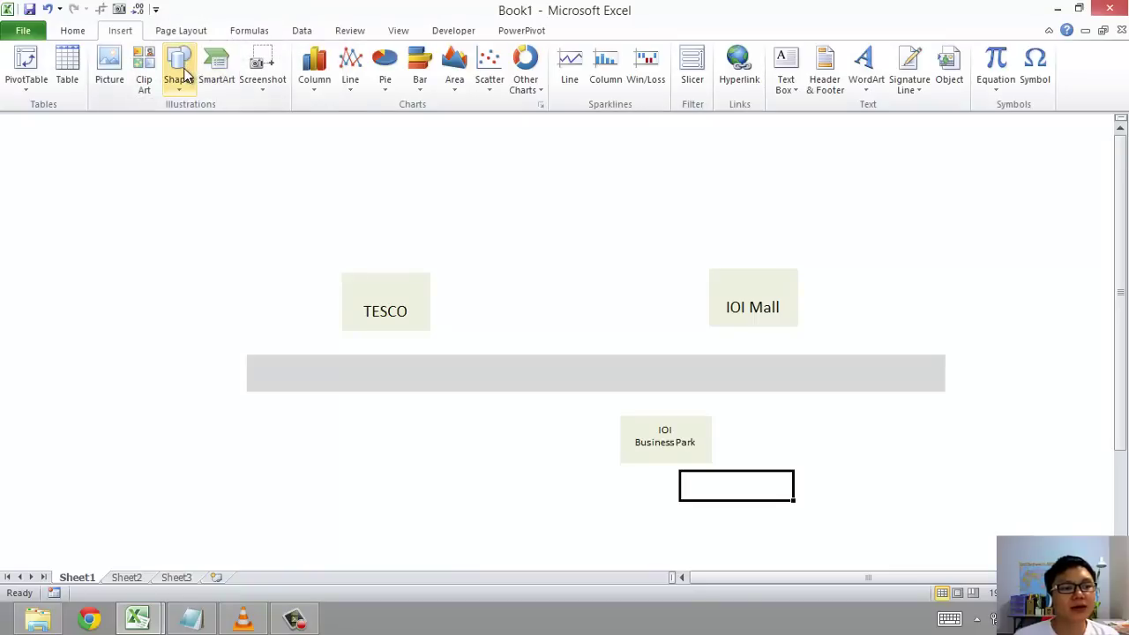
pyautogui.rightClick(185, 76)
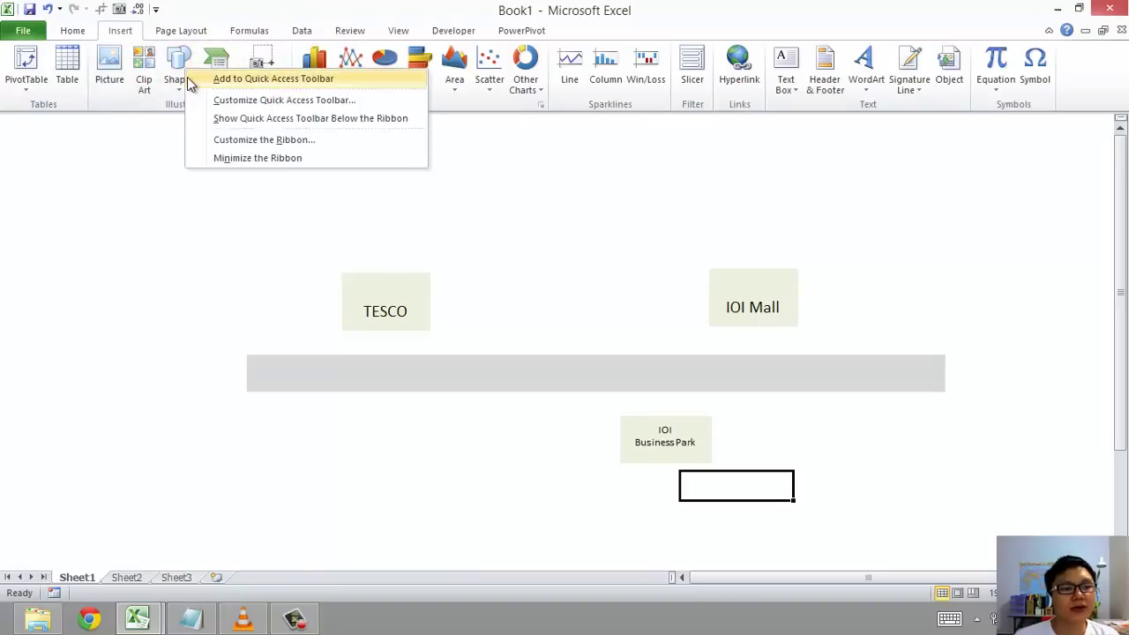
pyautogui.click(250, 79)
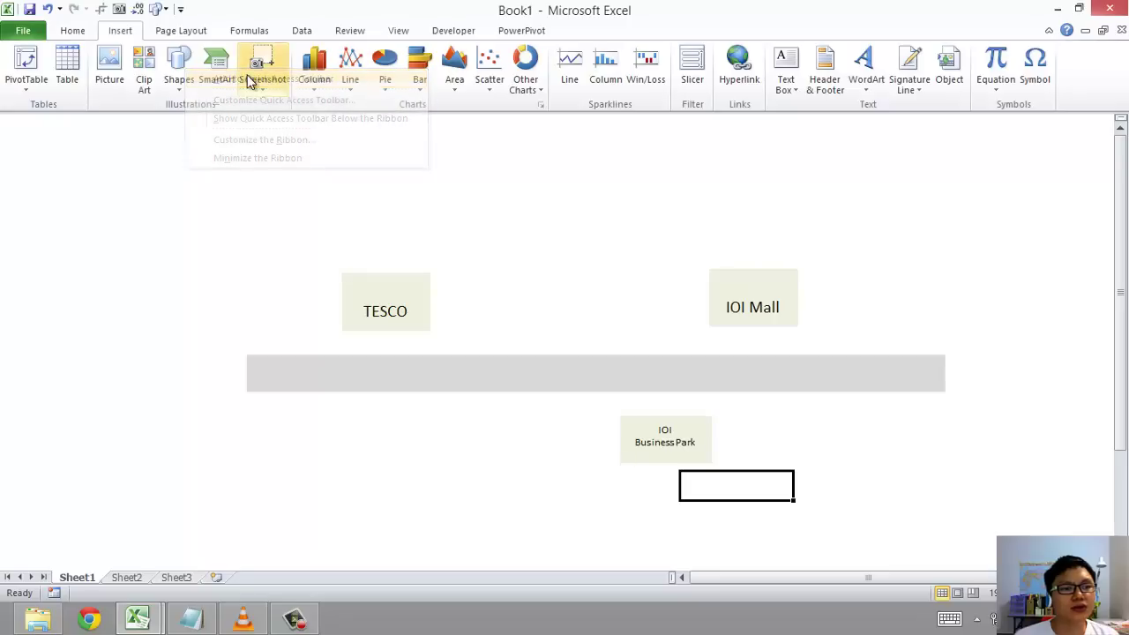
pyautogui.click(157, 10)
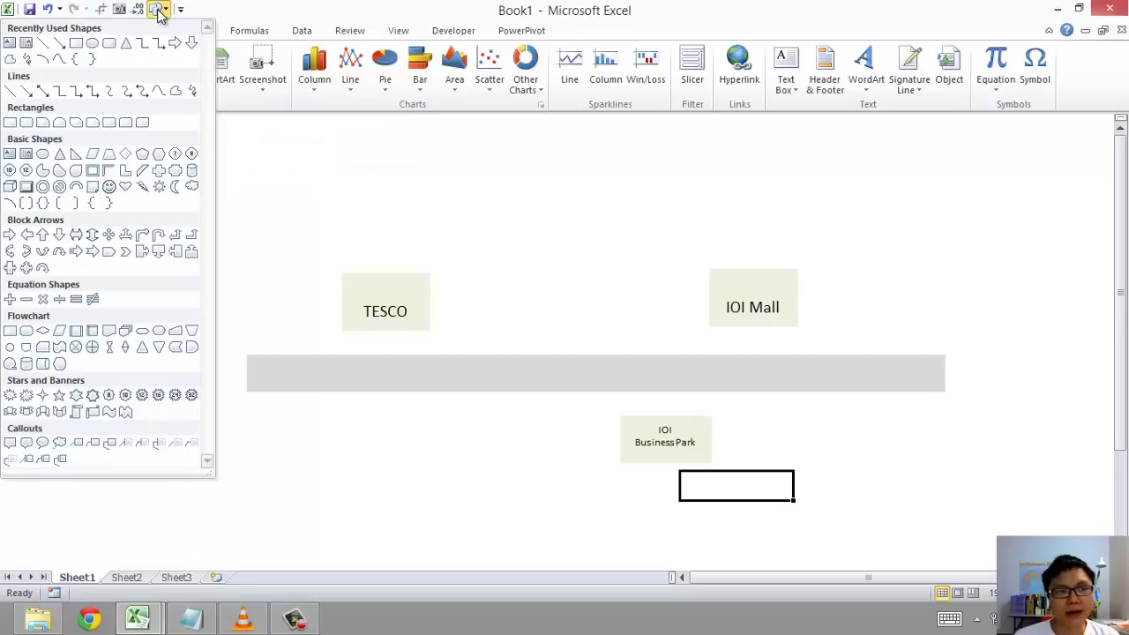
# Draw an isosceles triangle below the road and move its apex to the left corner
pyautogui.click(127, 44)
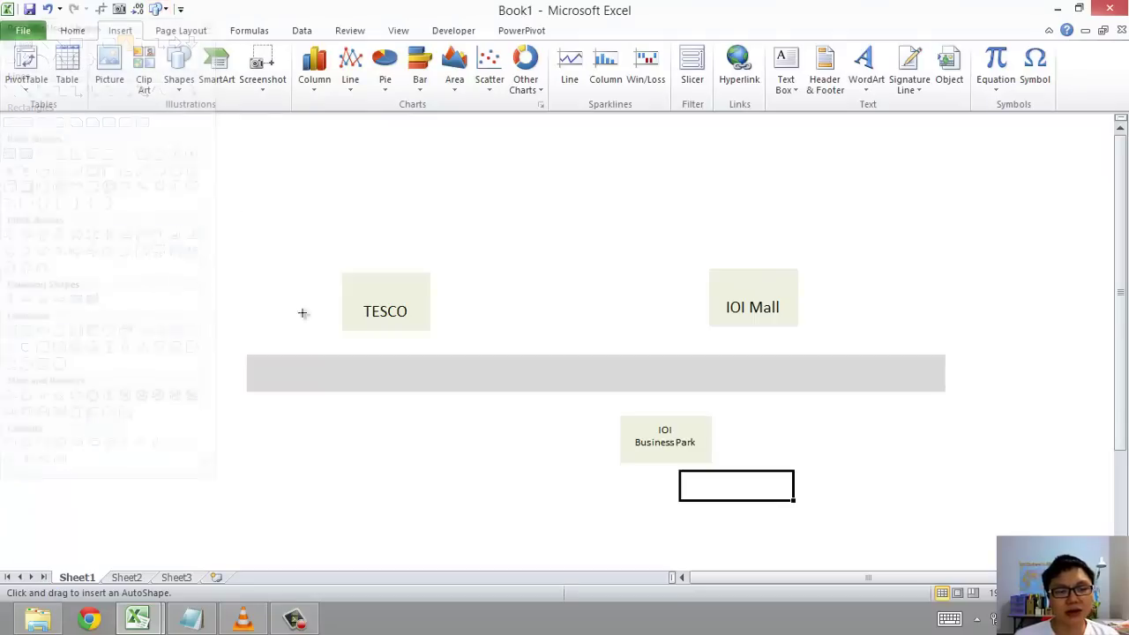
pyautogui.moveTo(365, 401)
pyautogui.mouseDown()
pyautogui.moveTo(496, 465)
pyautogui.moveTo(492, 479)
pyautogui.moveTo(508, 472)
pyautogui.mouseUp()
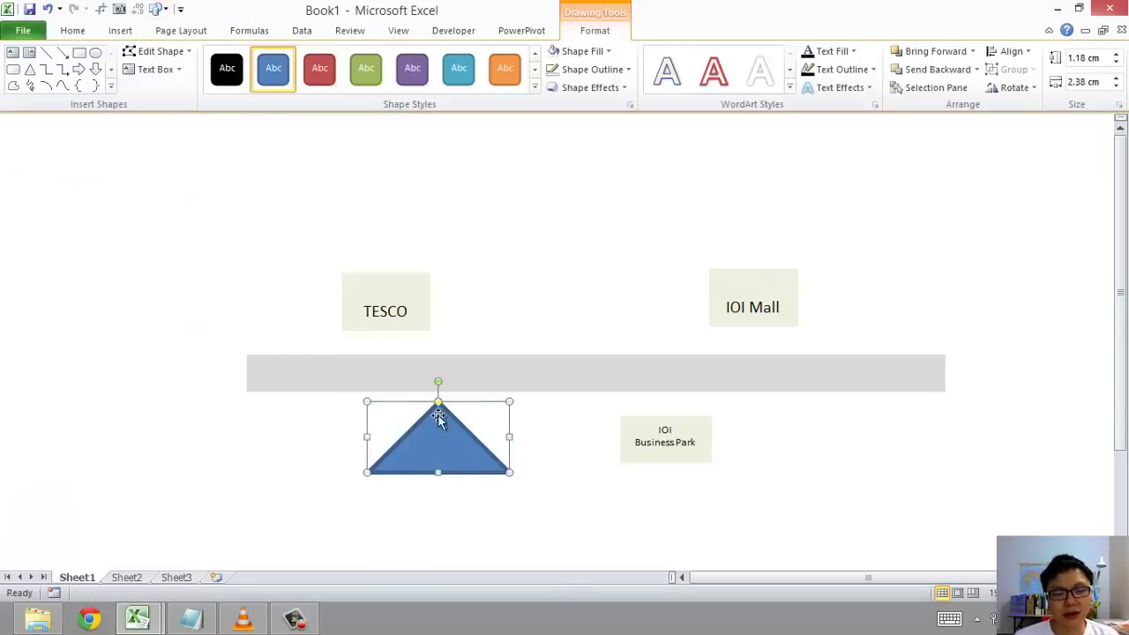
pyautogui.moveTo(437, 402); pyautogui.dragTo(370, 441)
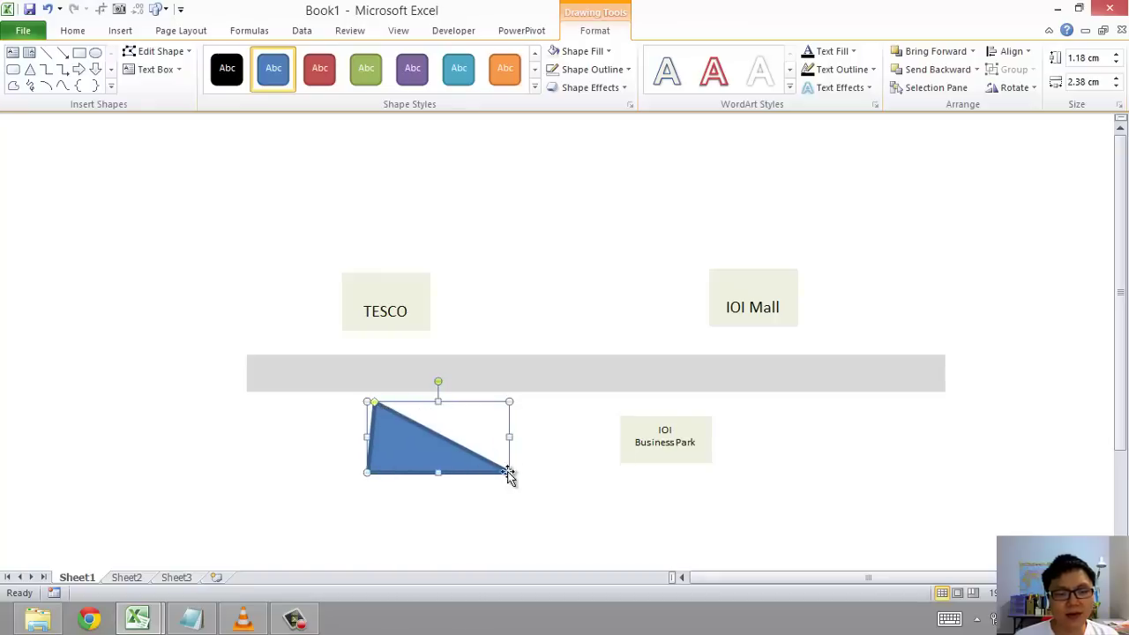
pyautogui.moveTo(513, 472); pyautogui.dragTo(555, 483)
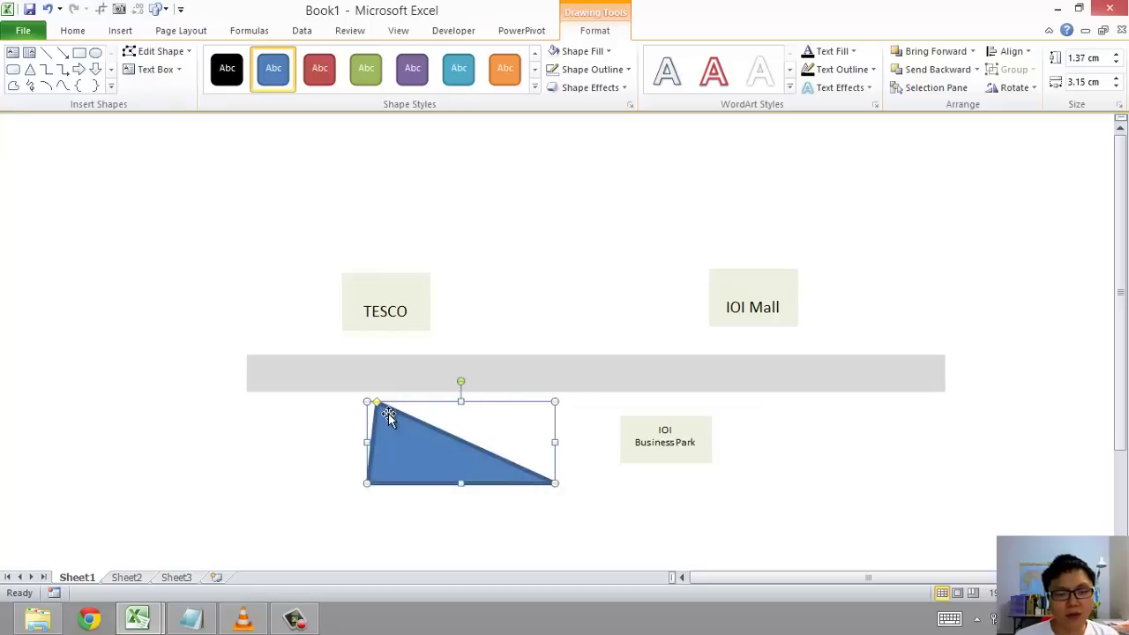
pyautogui.hotkey('ctrl', 'z')
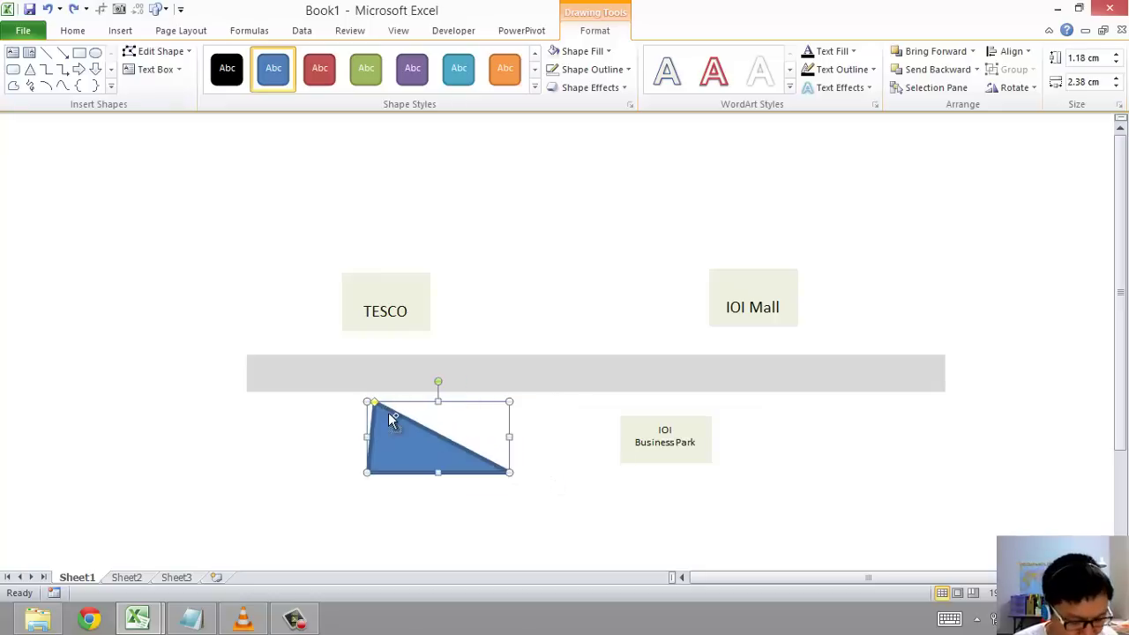
pyautogui.moveTo(374, 406); pyautogui.dragTo(408, 445)
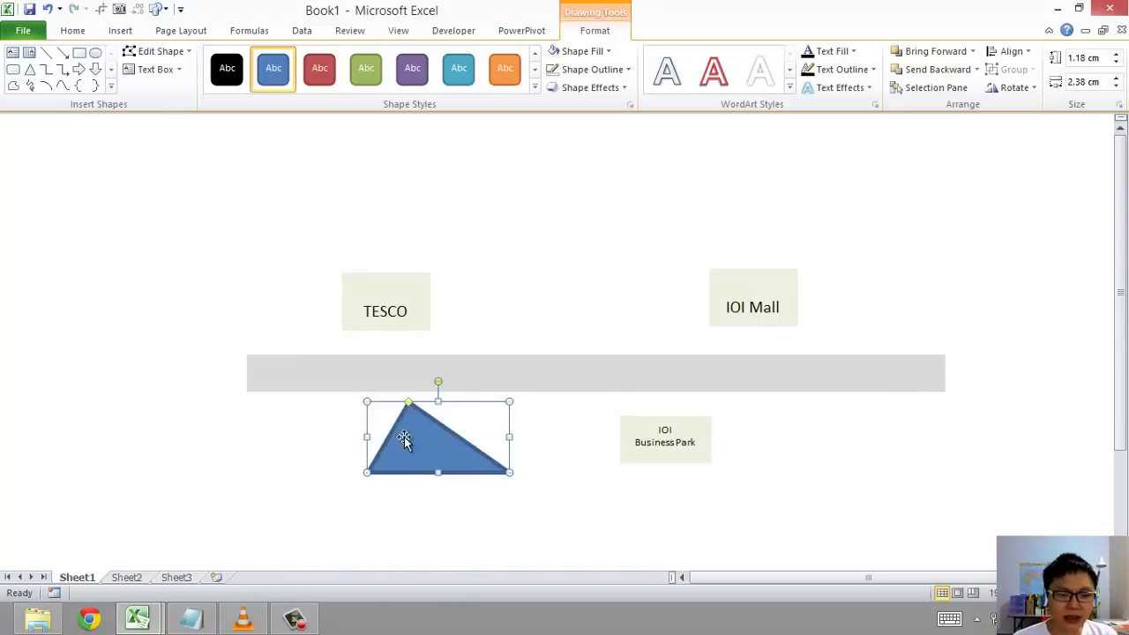
pyautogui.moveTo(408, 402); pyautogui.dragTo(389, 459)
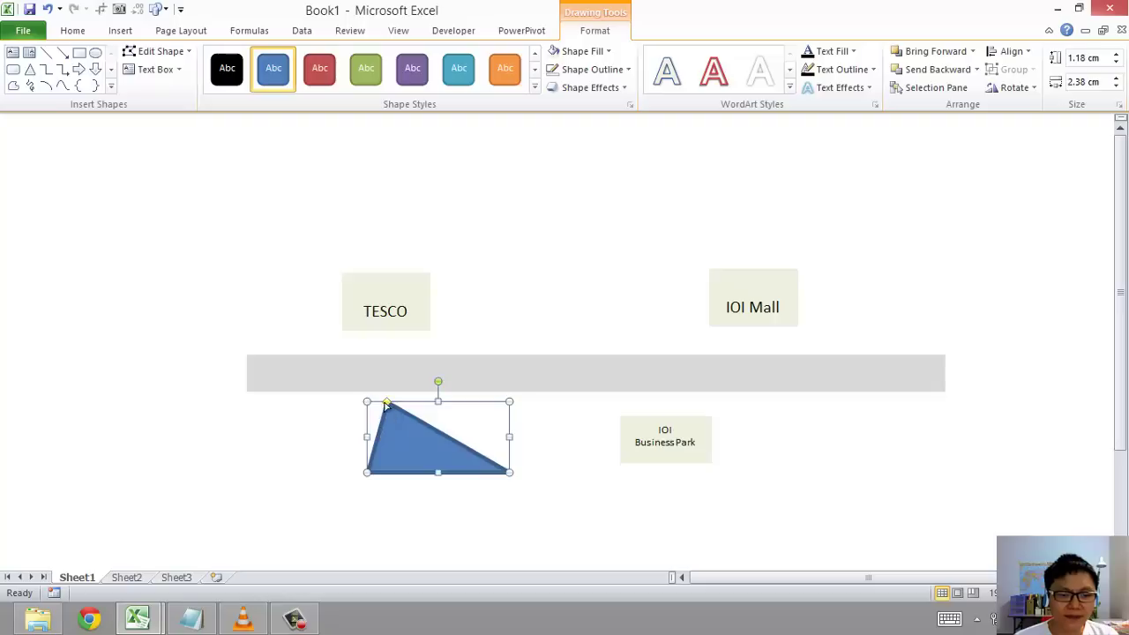
pyautogui.moveTo(386, 404); pyautogui.dragTo(378, 403)
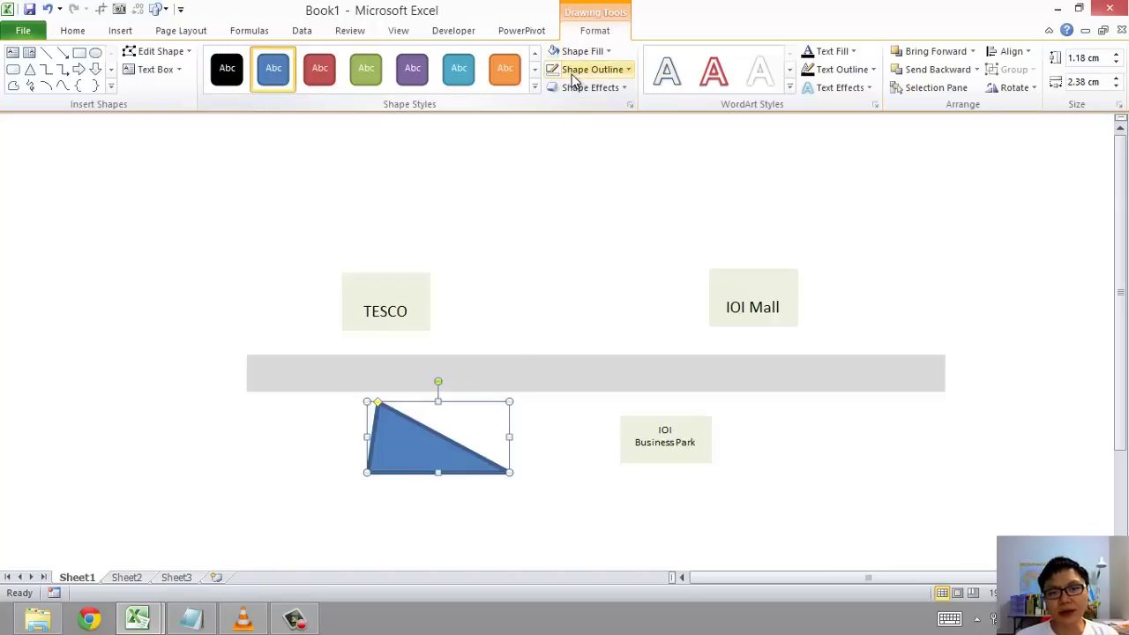
# Give the triangle a 6 pt outline weight and No Fill
pyautogui.click(572, 72)
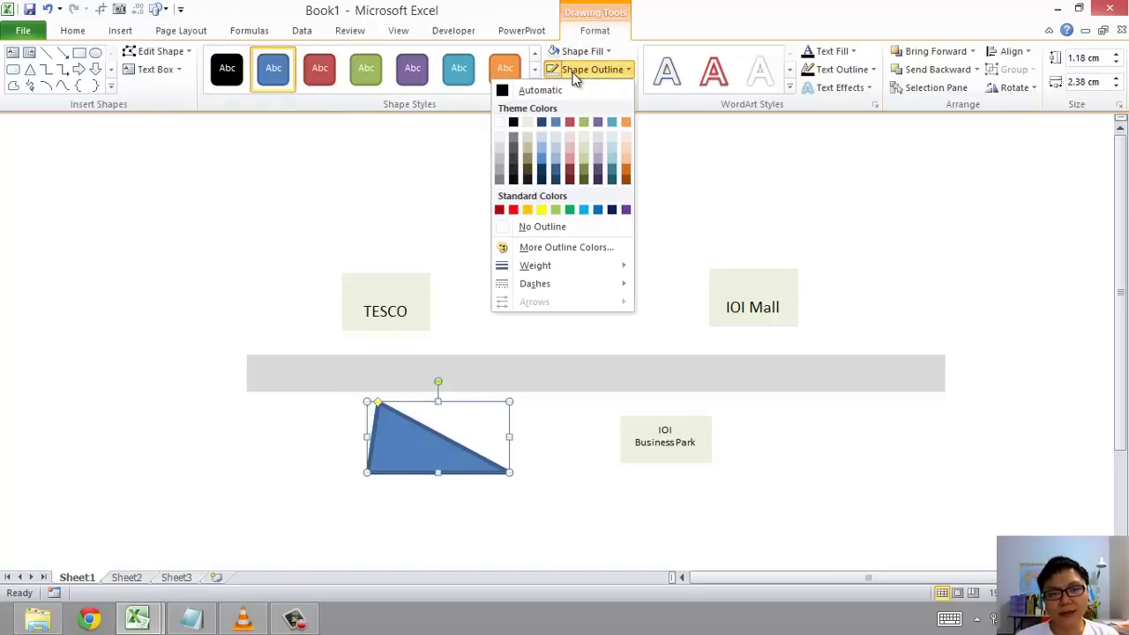
pyautogui.moveTo(555, 263)
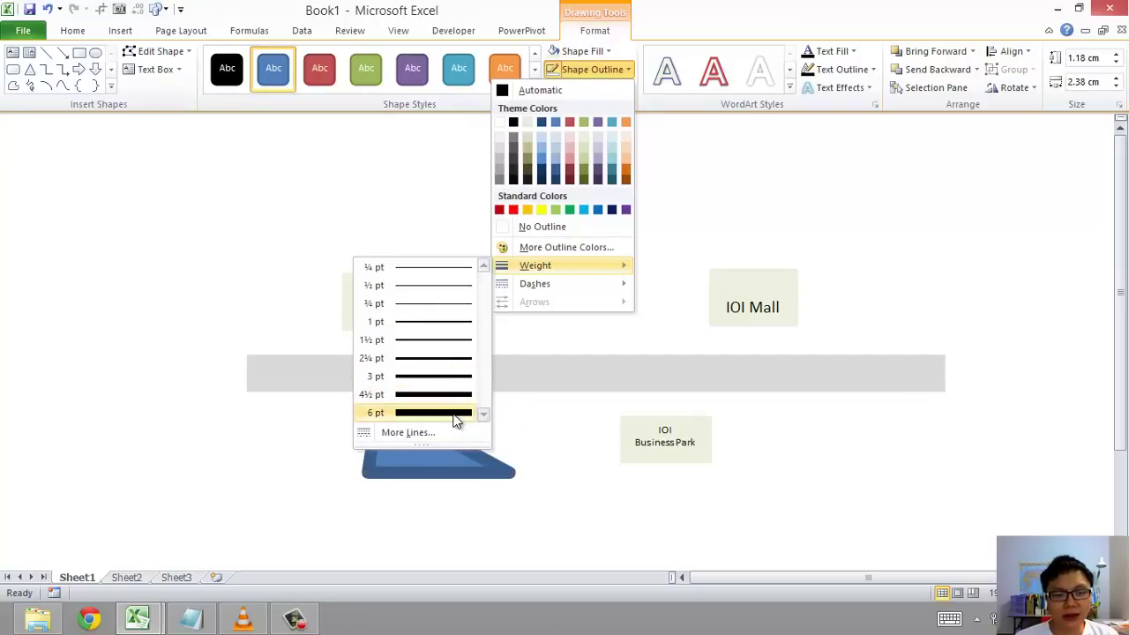
pyautogui.click(448, 413)
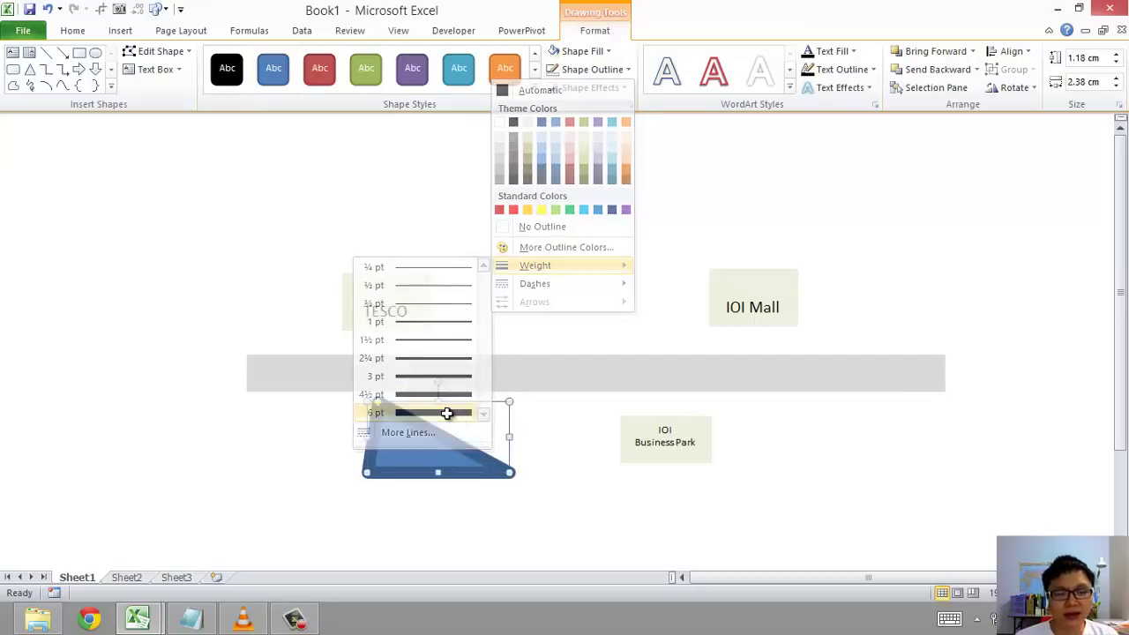
pyautogui.click(614, 73)
pyautogui.moveTo(550, 267)
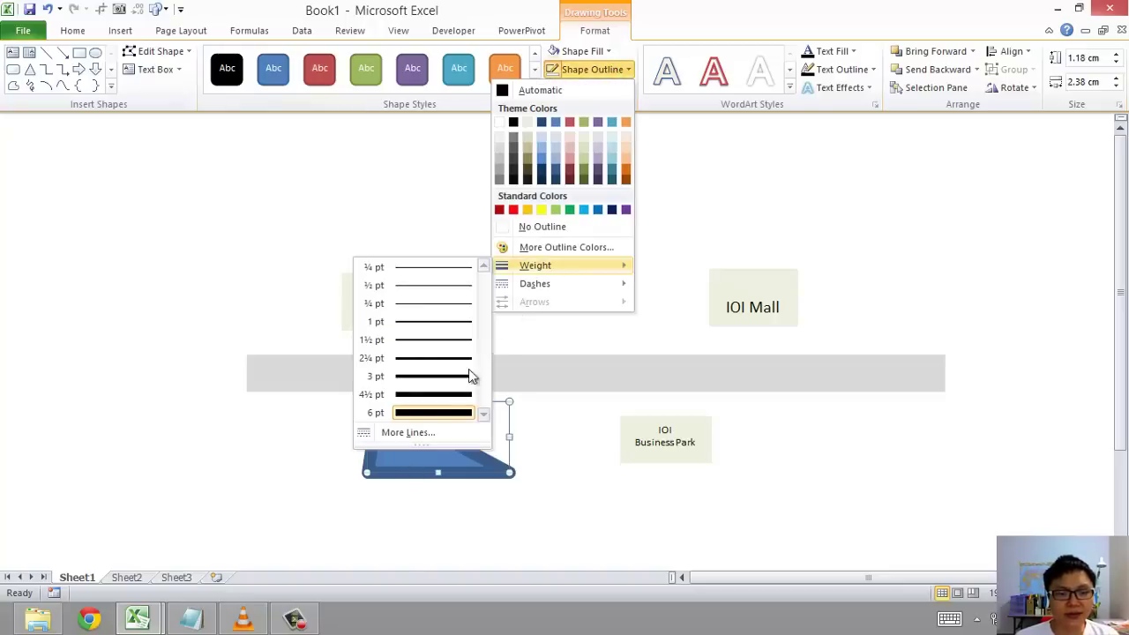
pyautogui.click(420, 414)
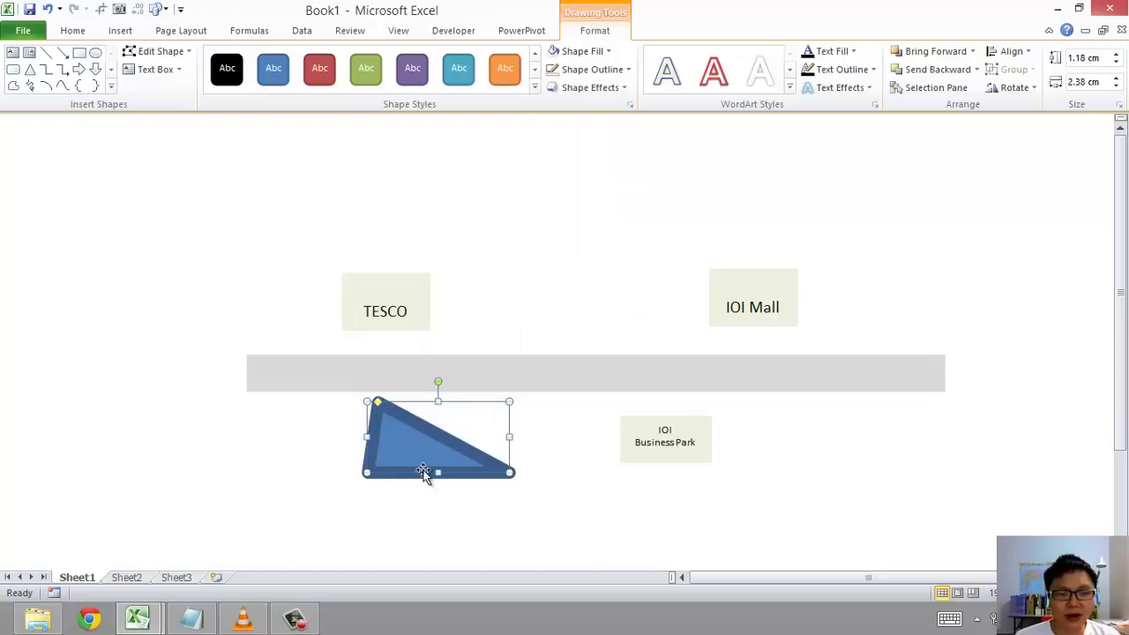
pyautogui.click(604, 57)
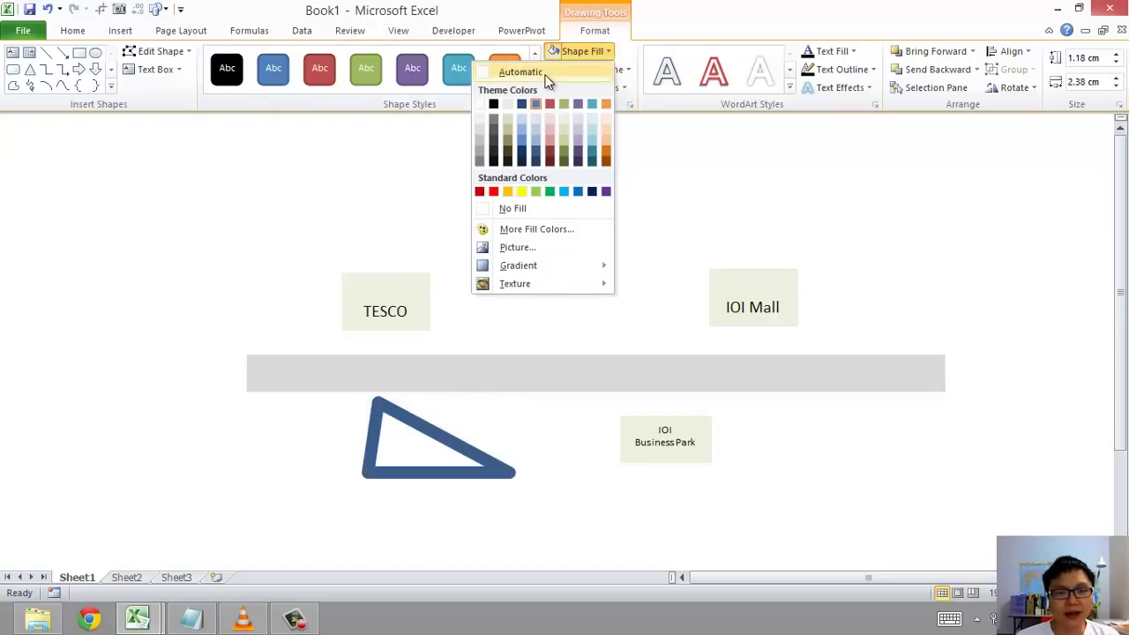
pyautogui.click(514, 214)
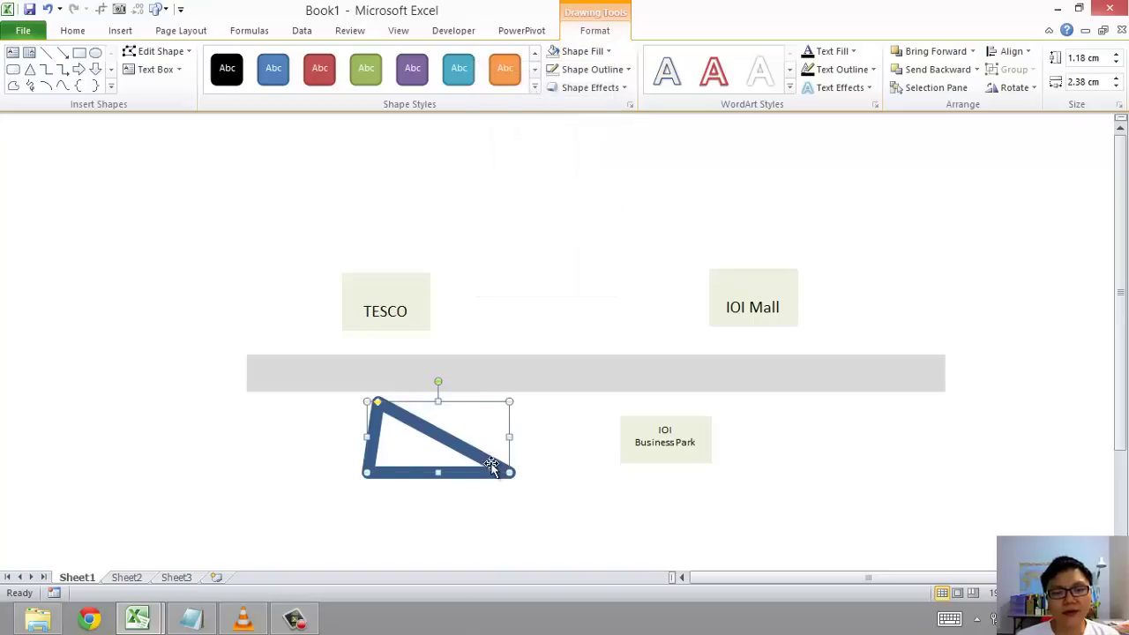
pyautogui.moveTo(484, 468)
pyautogui.mouseDown()
pyautogui.moveTo(567, 467)
pyautogui.moveTo(467, 483)
pyautogui.mouseUp()
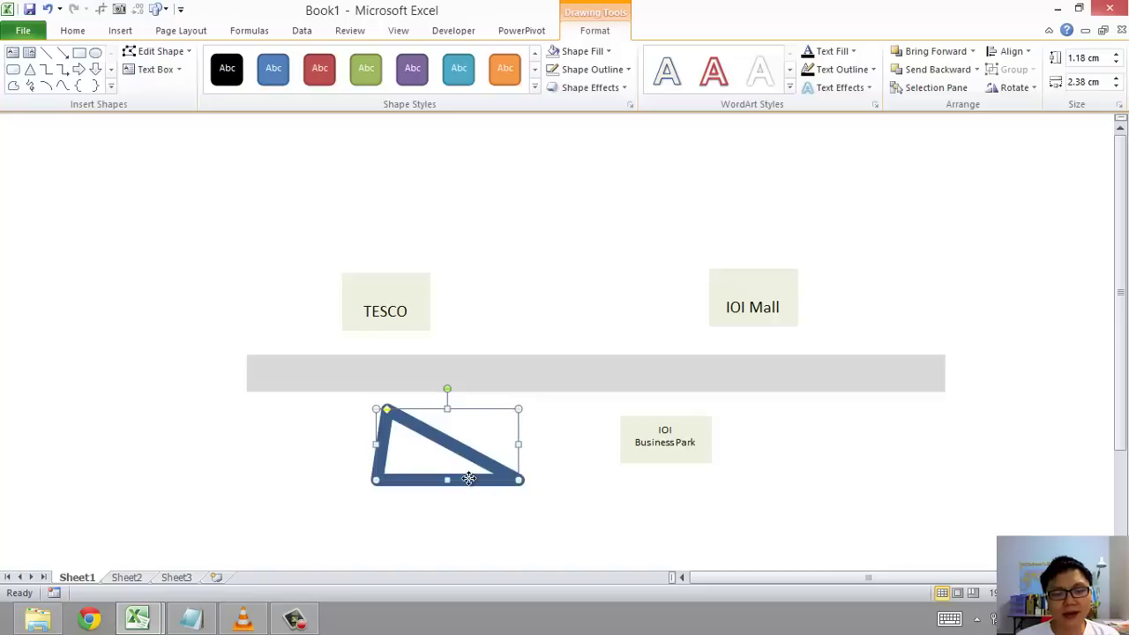
pyautogui.moveTo(484, 478); pyautogui.dragTo(556, 472)
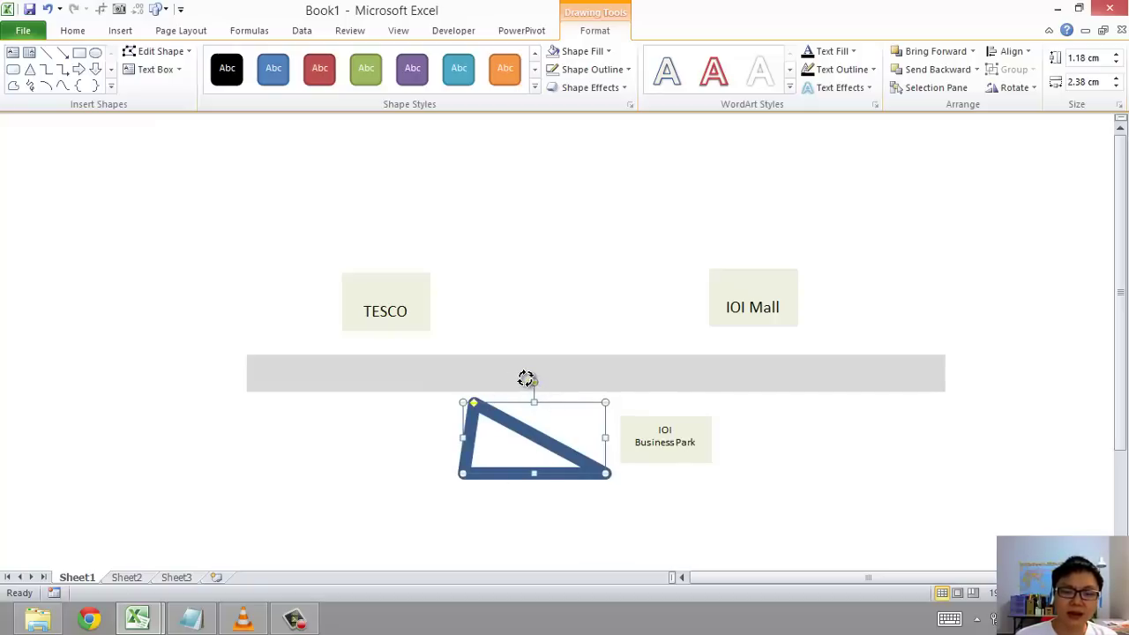
pyautogui.moveTo(526, 378)
pyautogui.mouseDown()
pyautogui.moveTo(504, 405)
pyautogui.moveTo(509, 388)
pyautogui.mouseUp()
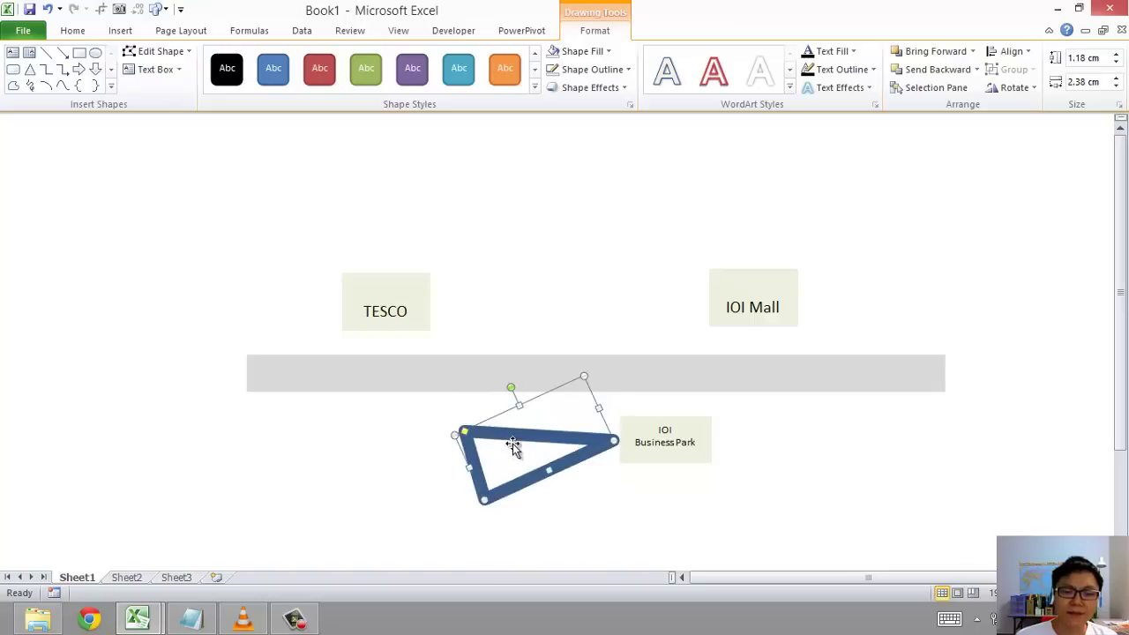
pyautogui.moveTo(491, 431)
pyautogui.mouseDown()
pyautogui.moveTo(494, 403)
pyautogui.moveTo(484, 428)
pyautogui.moveTo(484, 415)
pyautogui.moveTo(508, 378)
pyautogui.moveTo(510, 423)
pyautogui.mouseUp()
pyautogui.click(777, 412)
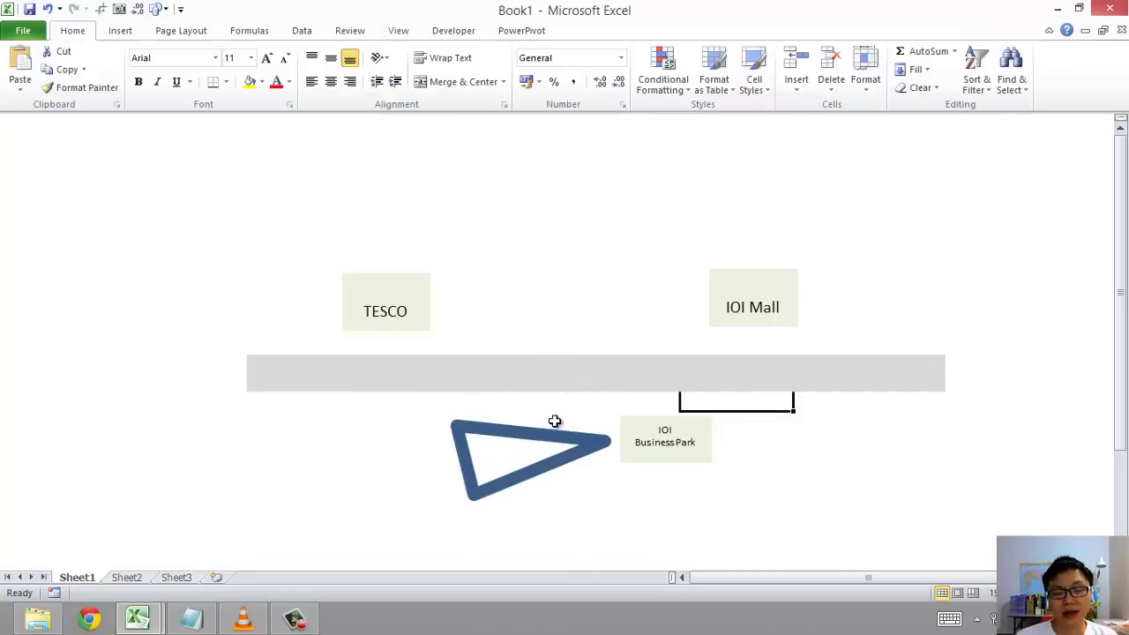
pyautogui.click(504, 435)
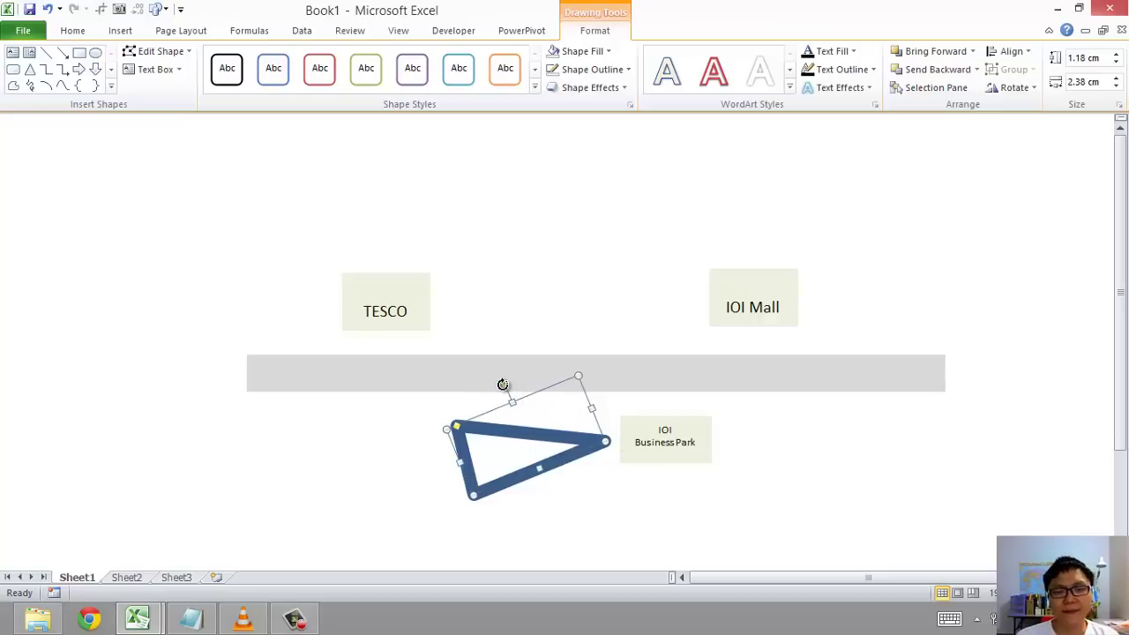
pyautogui.click(677, 429)
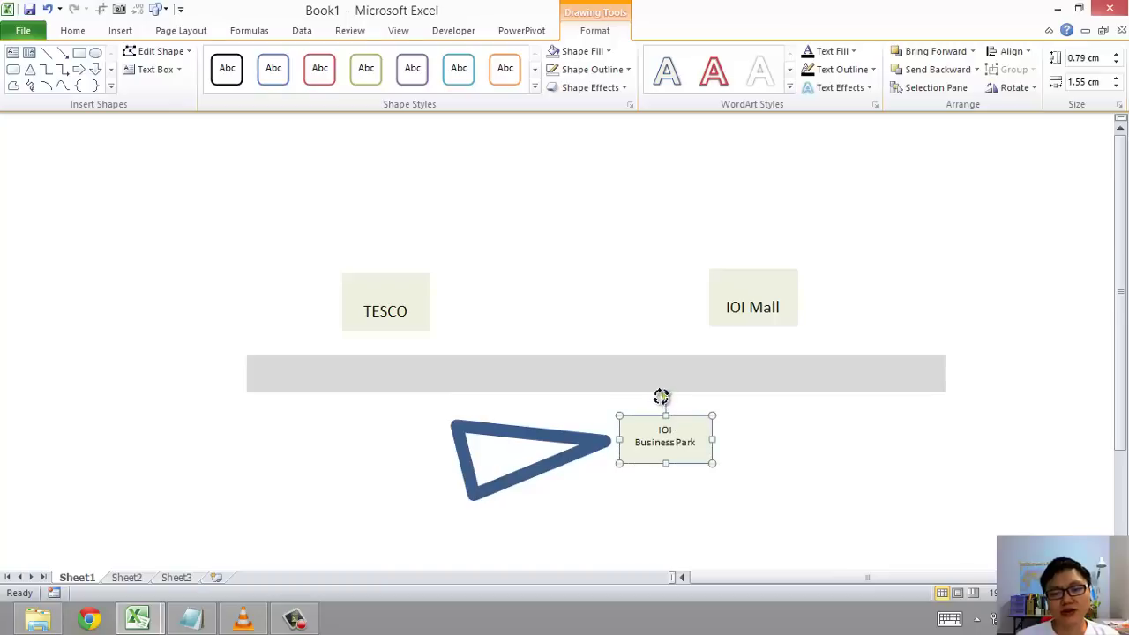
pyautogui.click(663, 395)
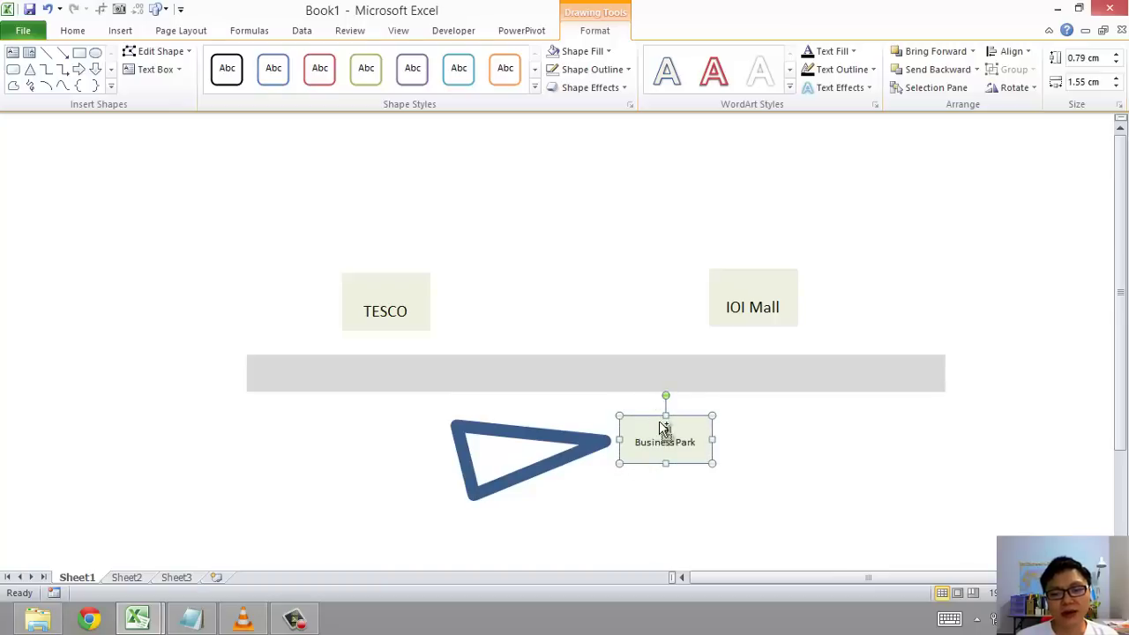
pyautogui.click(542, 467)
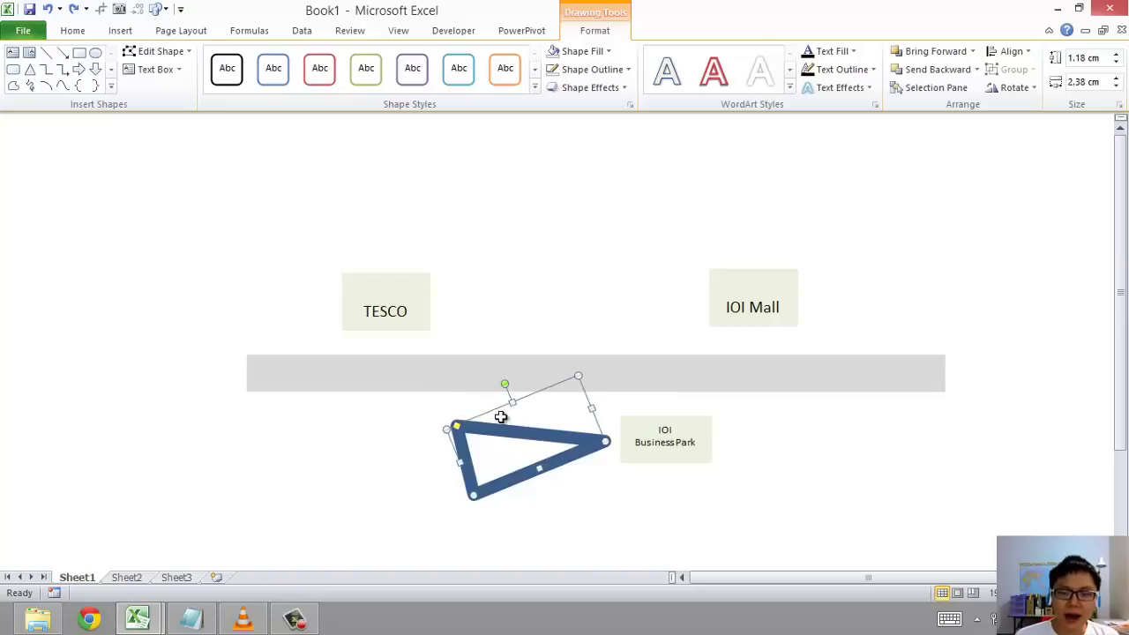
pyautogui.click(624, 405)
pyautogui.click(751, 429)
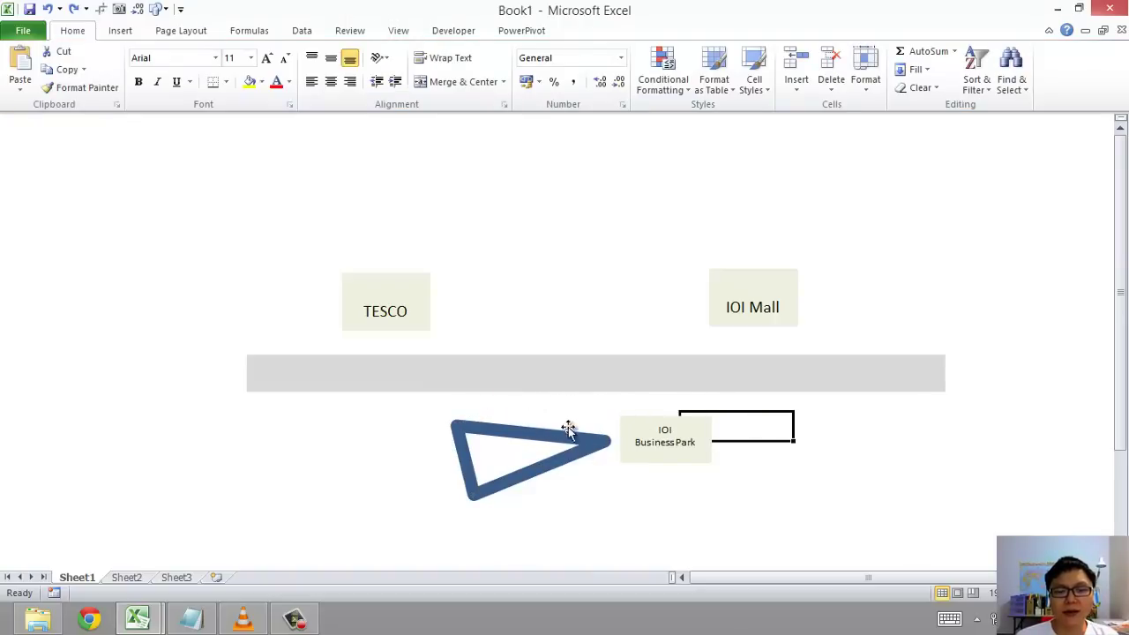
pyautogui.click(638, 417)
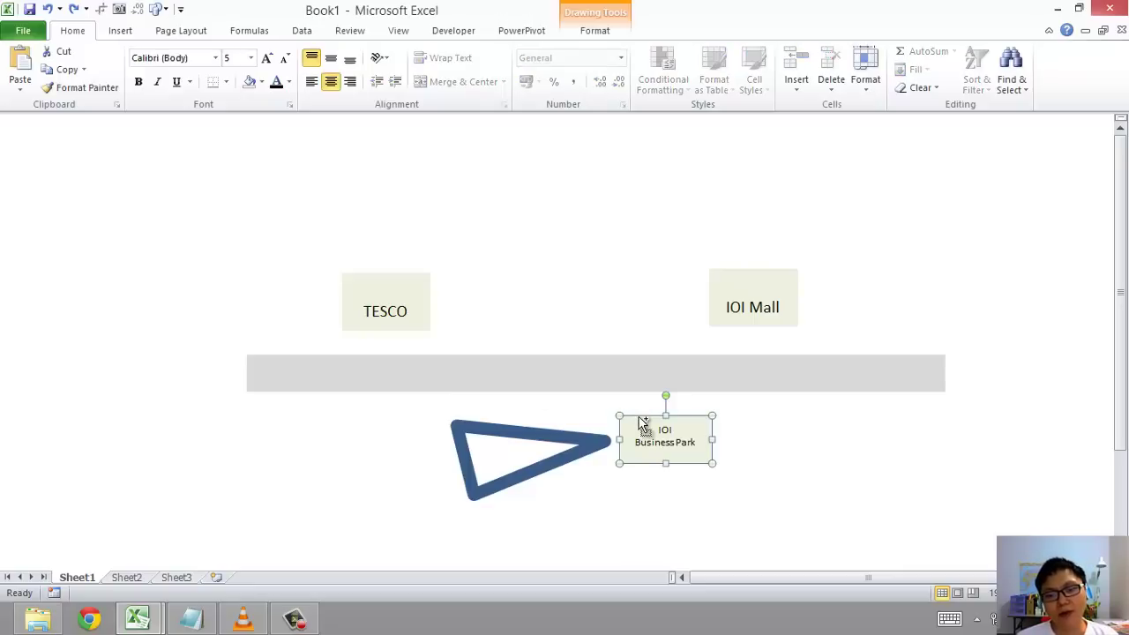
# Duplicate the IOI Business Park box and place the copy on the grey road
pyautogui.click(748, 439)
pyautogui.click(682, 437)
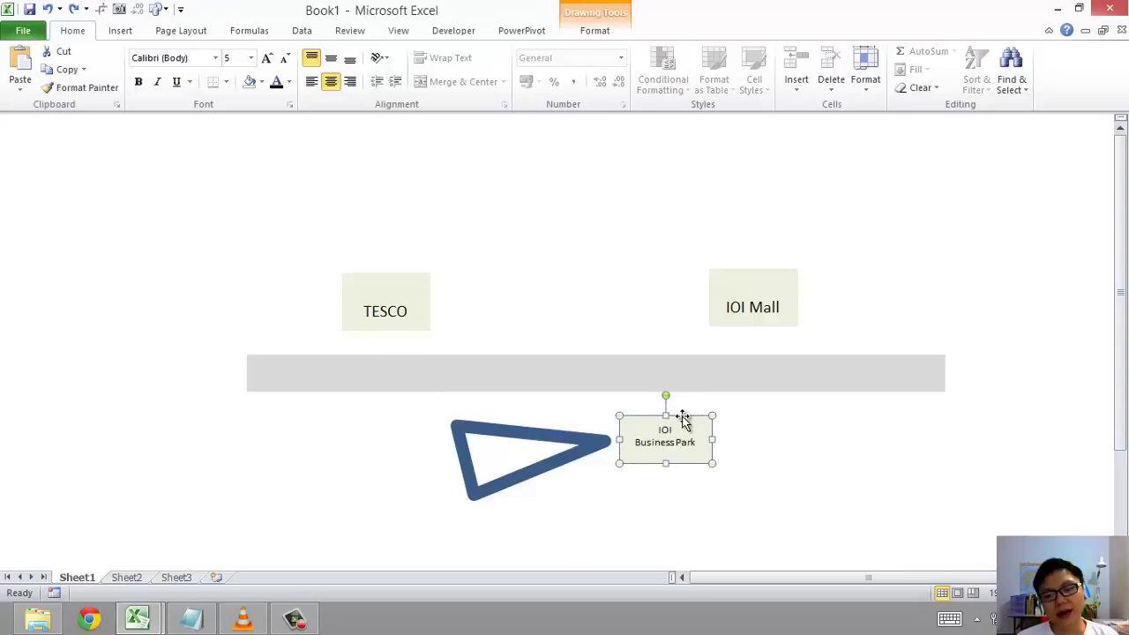
pyautogui.rightClick(682, 415)
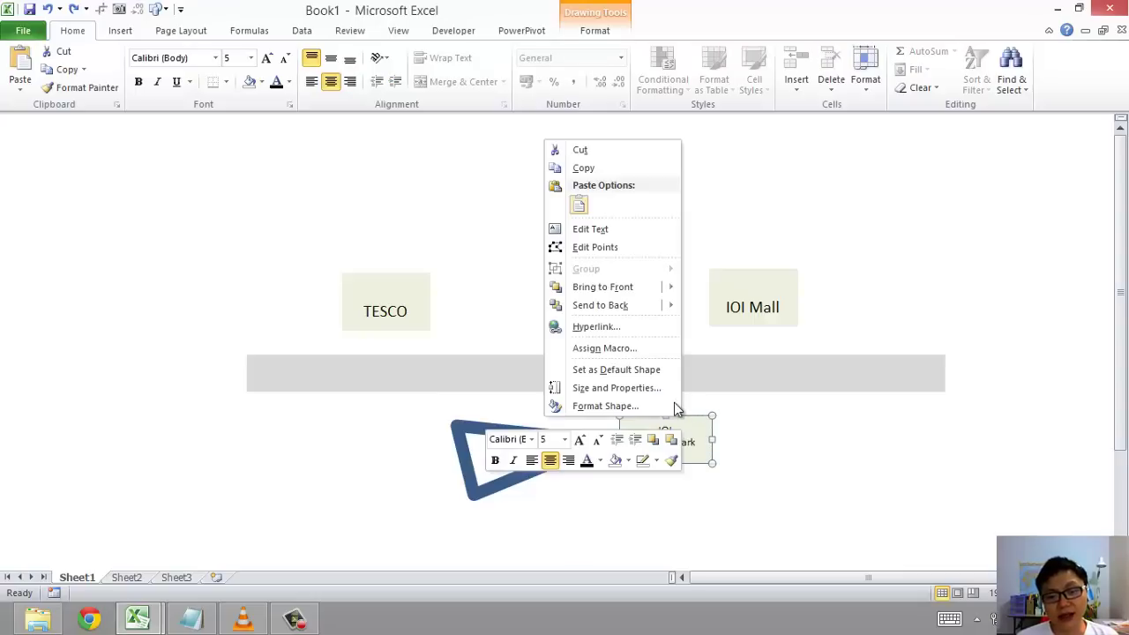
pyautogui.press('Escape')
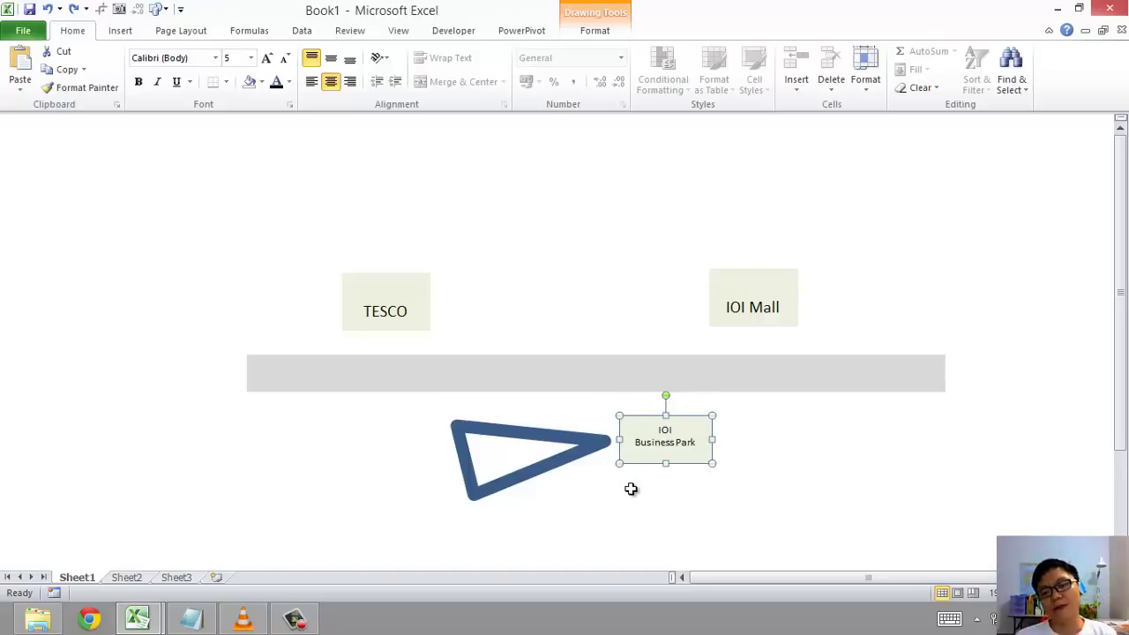
pyautogui.click(631, 490)
pyautogui.moveTo(632, 487); pyautogui.dragTo(635, 427)
pyautogui.hotkey('ctrl', 'v')
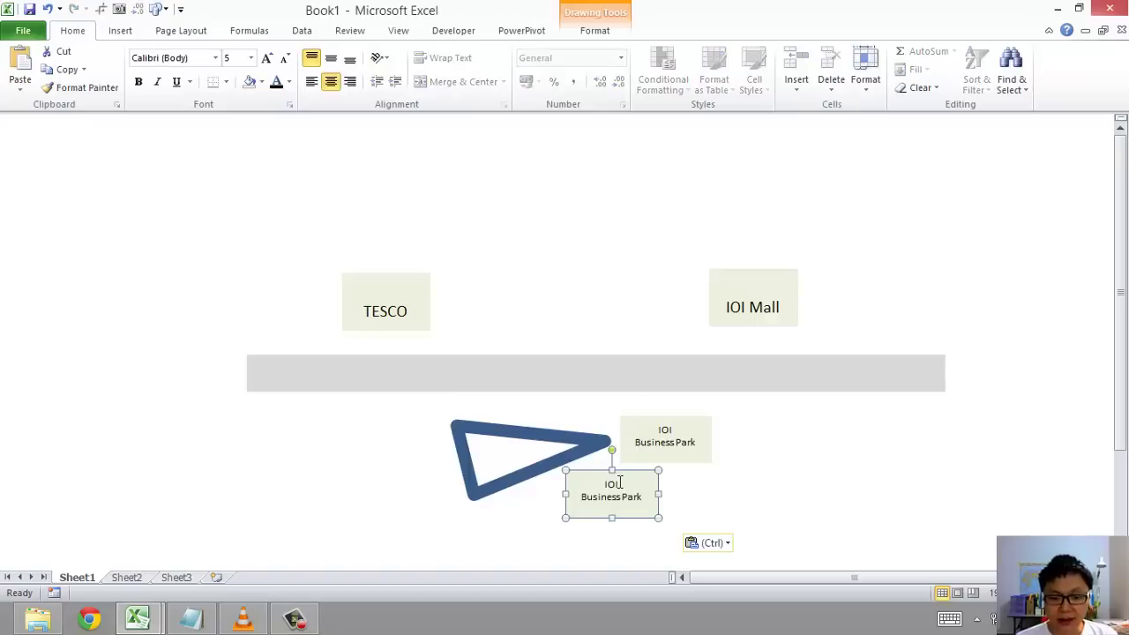
pyautogui.moveTo(624, 471); pyautogui.dragTo(615, 416)
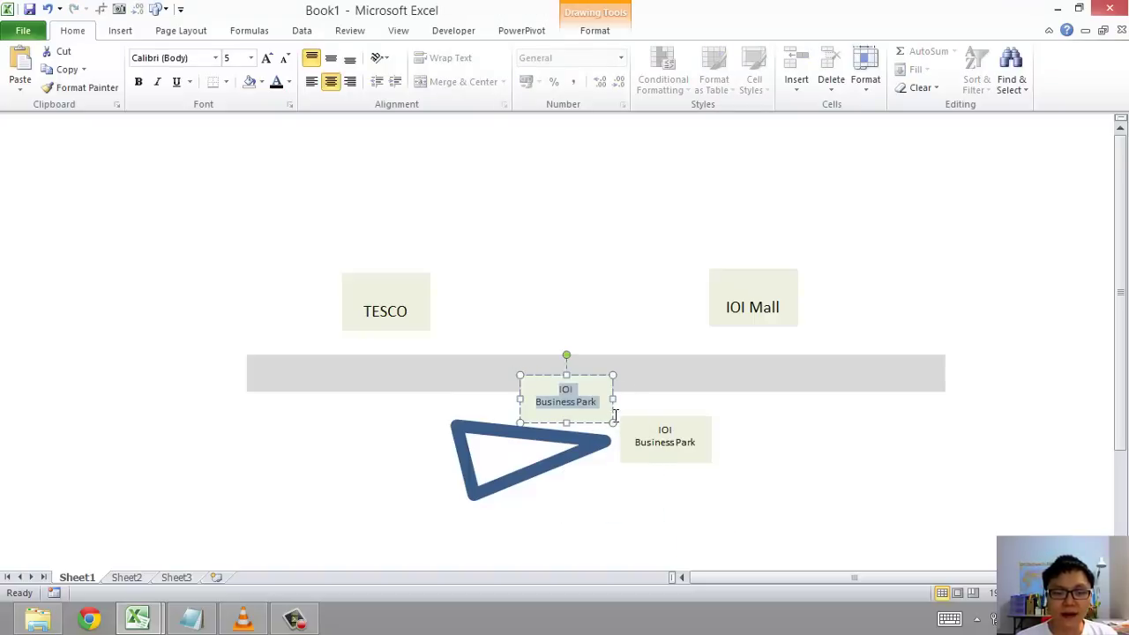
# Retype the copy as 'Patron Petrol Station', wrap it to three lines, and place it between TESCO and IOI Mall
pyautogui.write('Pe')
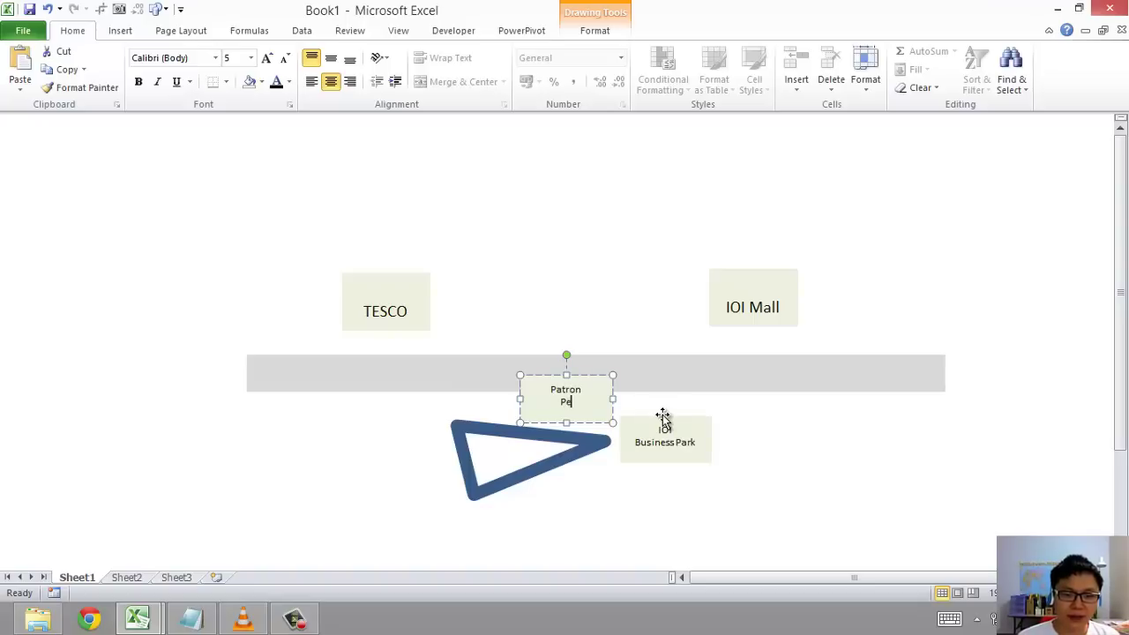
pyautogui.write('atron Petrol Station')
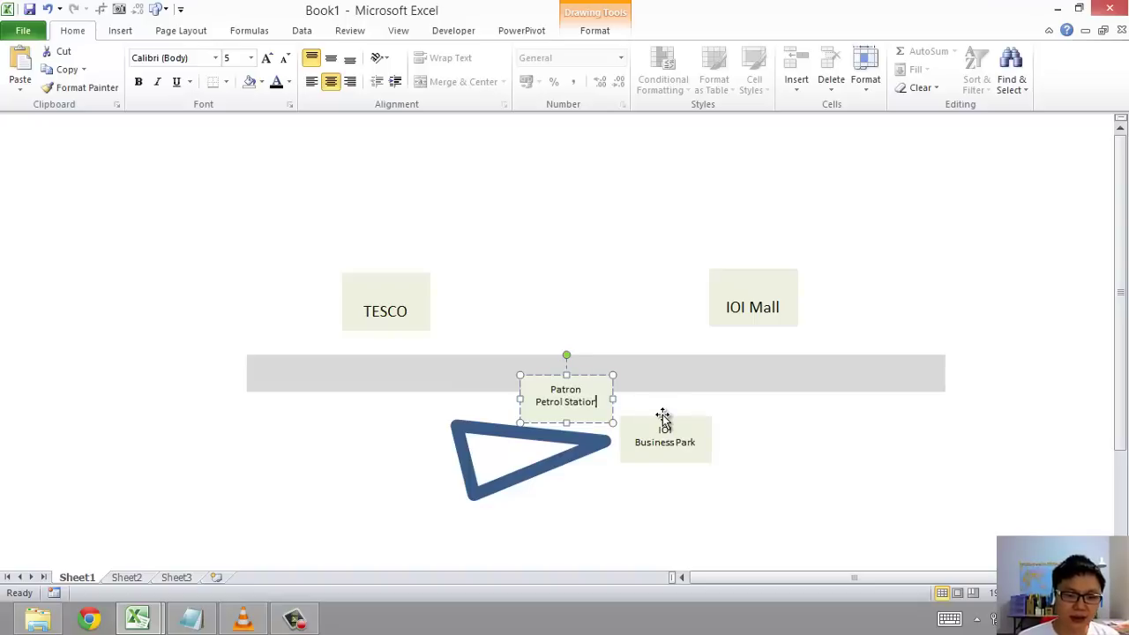
pyautogui.moveTo(520, 376)
pyautogui.mouseDown()
pyautogui.moveTo(567, 378)
pyautogui.moveTo(519, 368)
pyautogui.mouseUp()
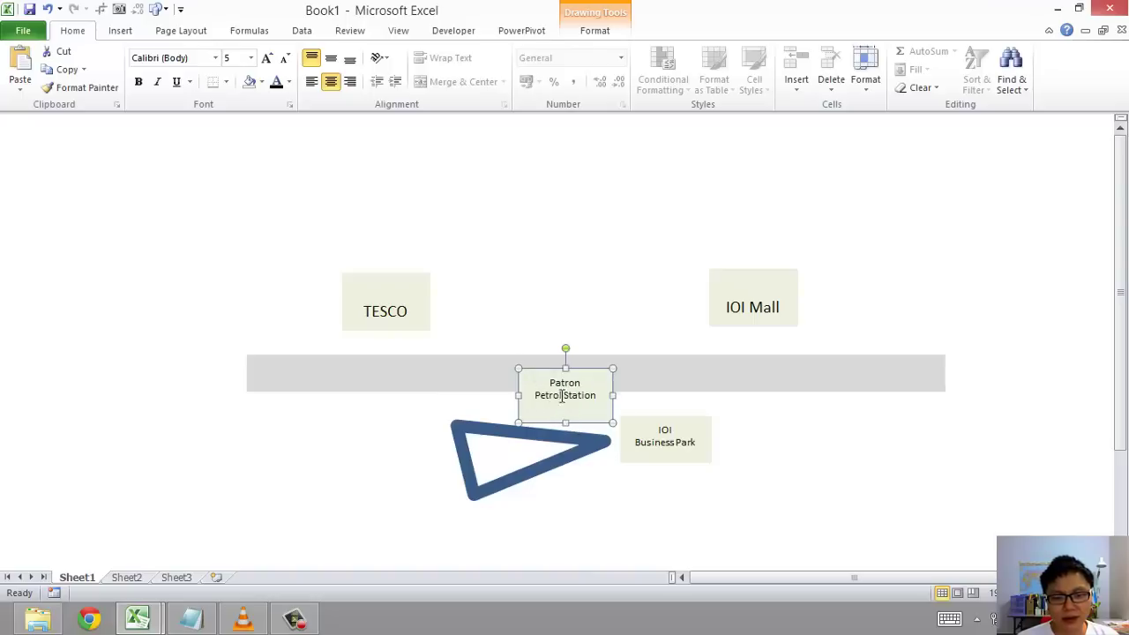
pyautogui.moveTo(564, 422); pyautogui.dragTo(564, 427)
pyautogui.moveTo(612, 396); pyautogui.dragTo(596, 397)
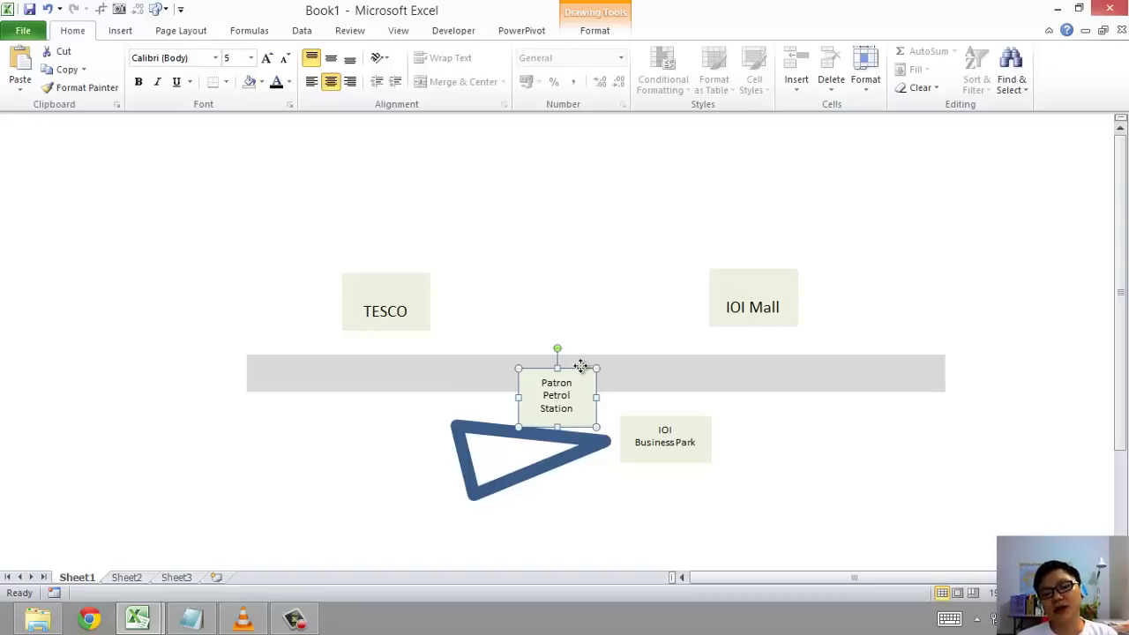
pyautogui.moveTo(580, 367); pyautogui.dragTo(596, 275)
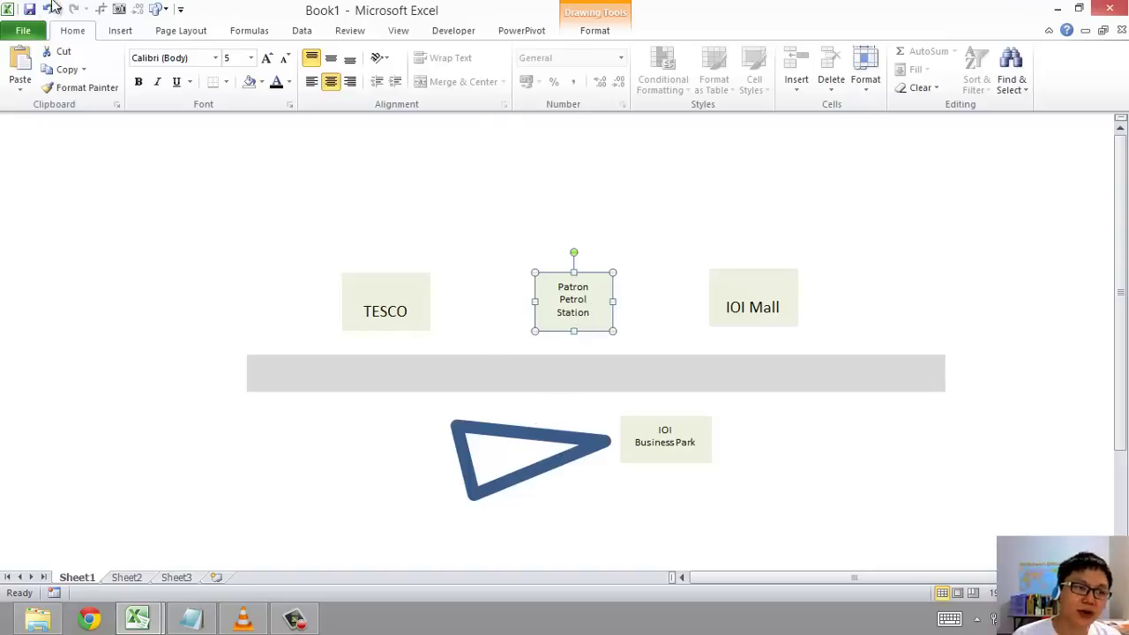
pyautogui.click(157, 9)
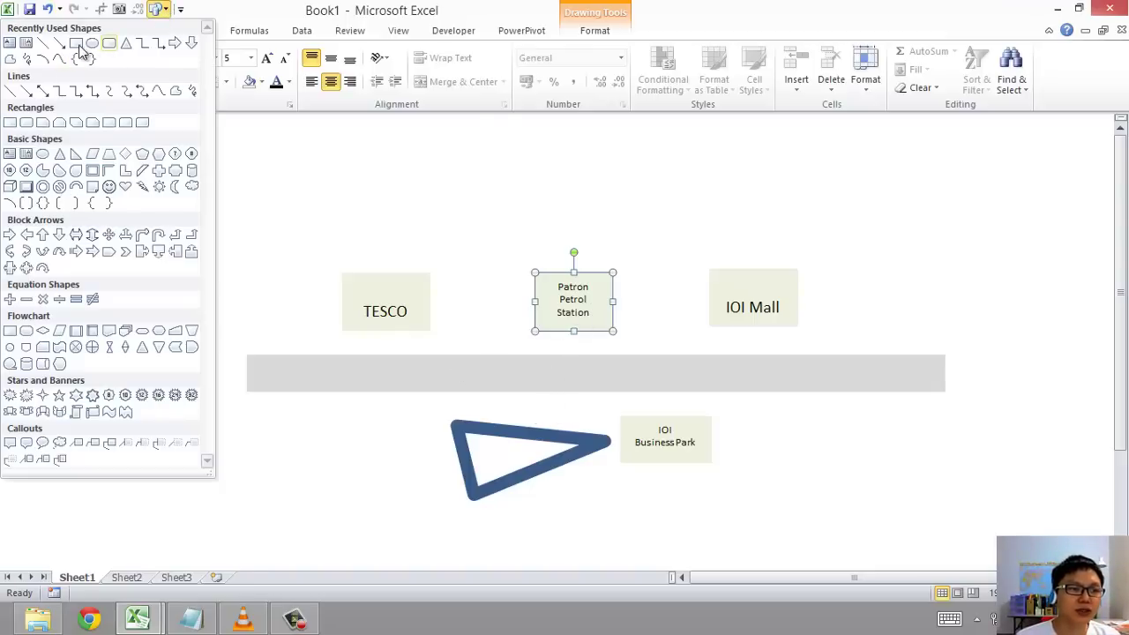
# Draw a small rounded square under the road and fill it tan
pyautogui.click(109, 44)
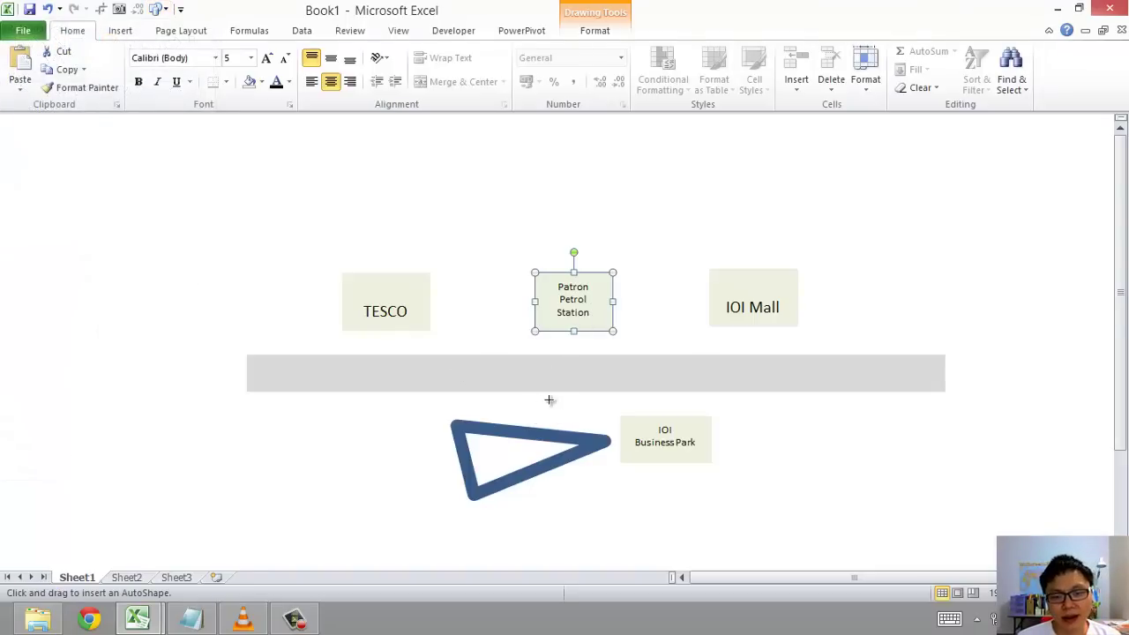
pyautogui.moveTo(548, 399); pyautogui.dragTo(575, 423)
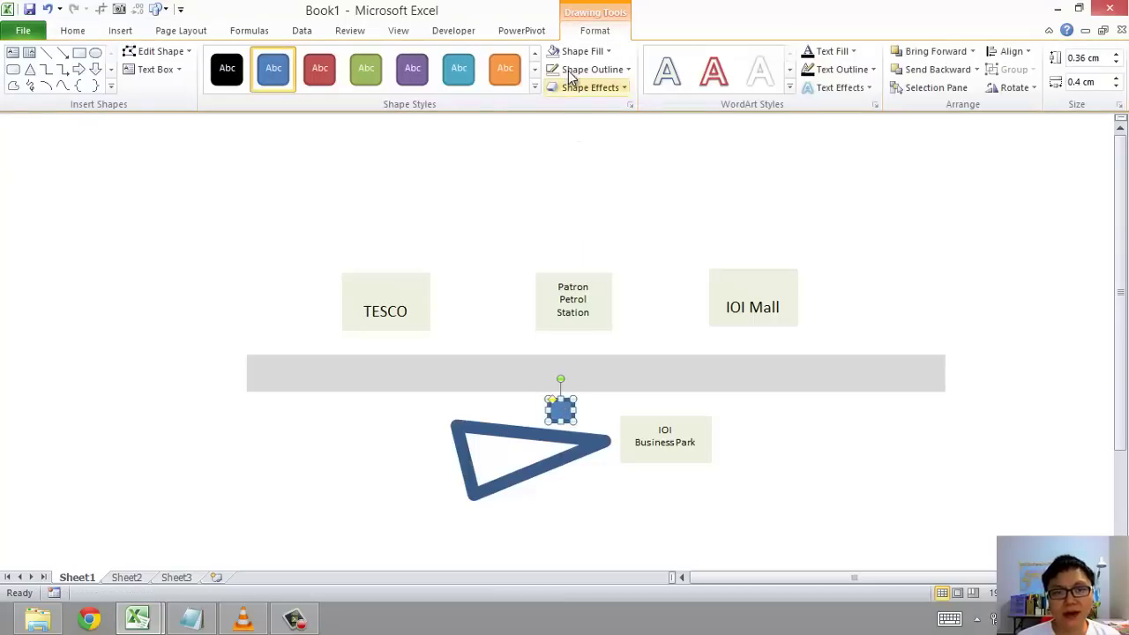
pyautogui.click(583, 51)
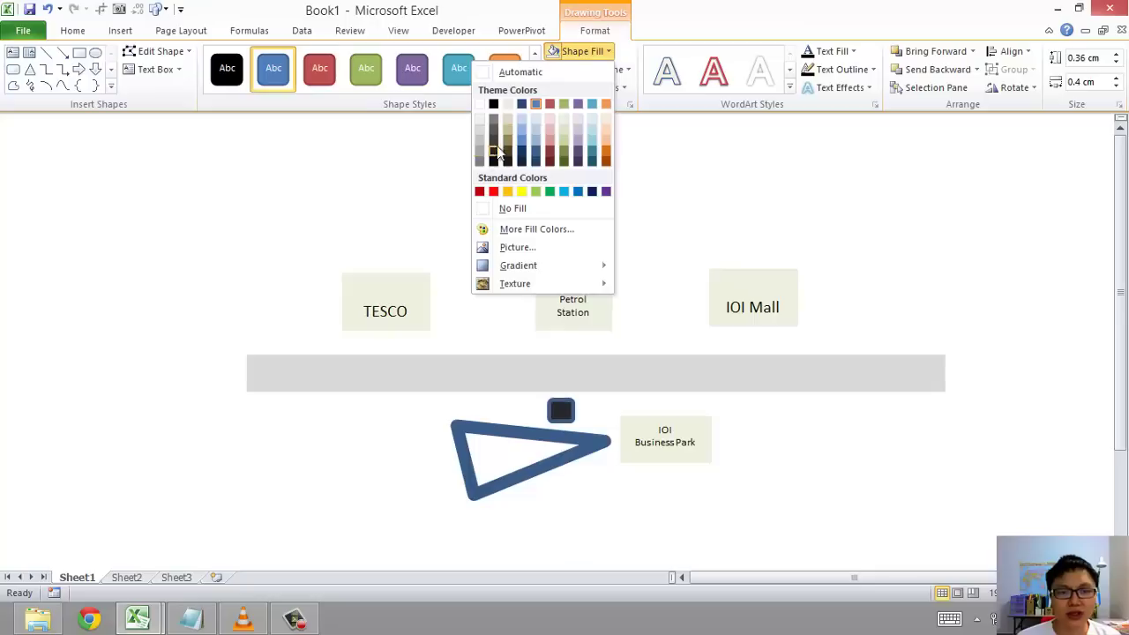
pyautogui.click(507, 130)
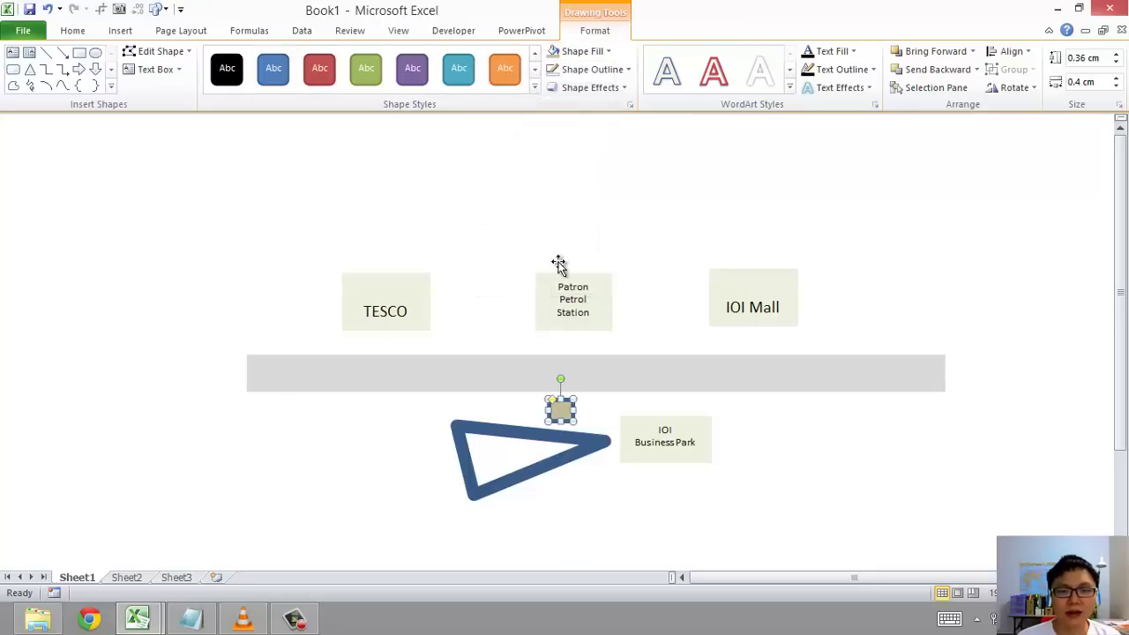
pyautogui.click(602, 406)
pyautogui.click(562, 411)
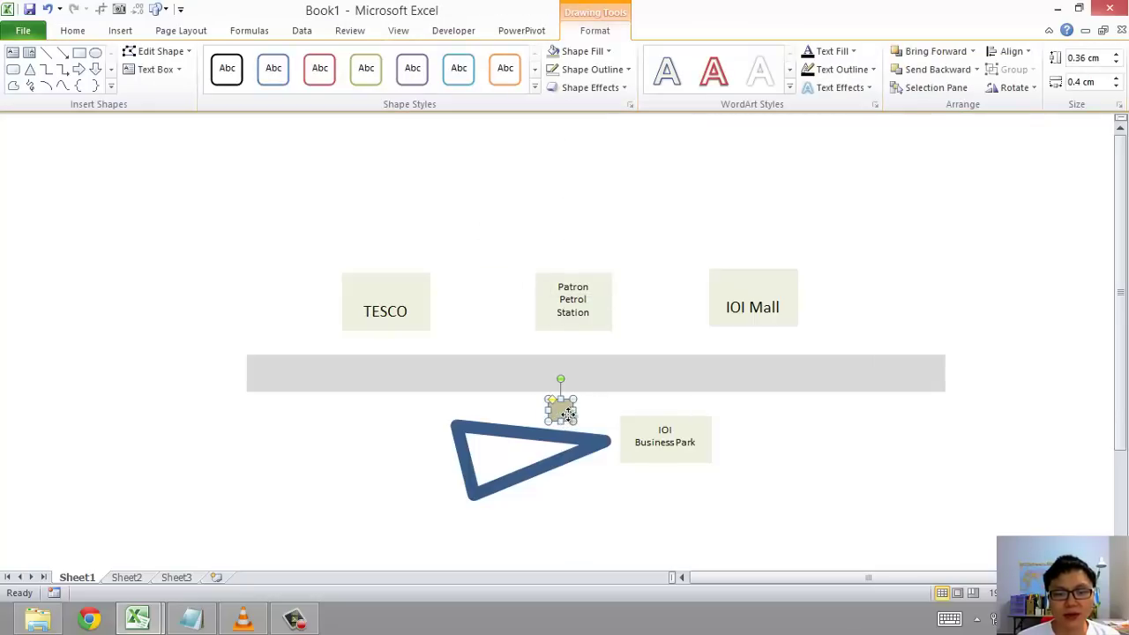
pyautogui.click(571, 324)
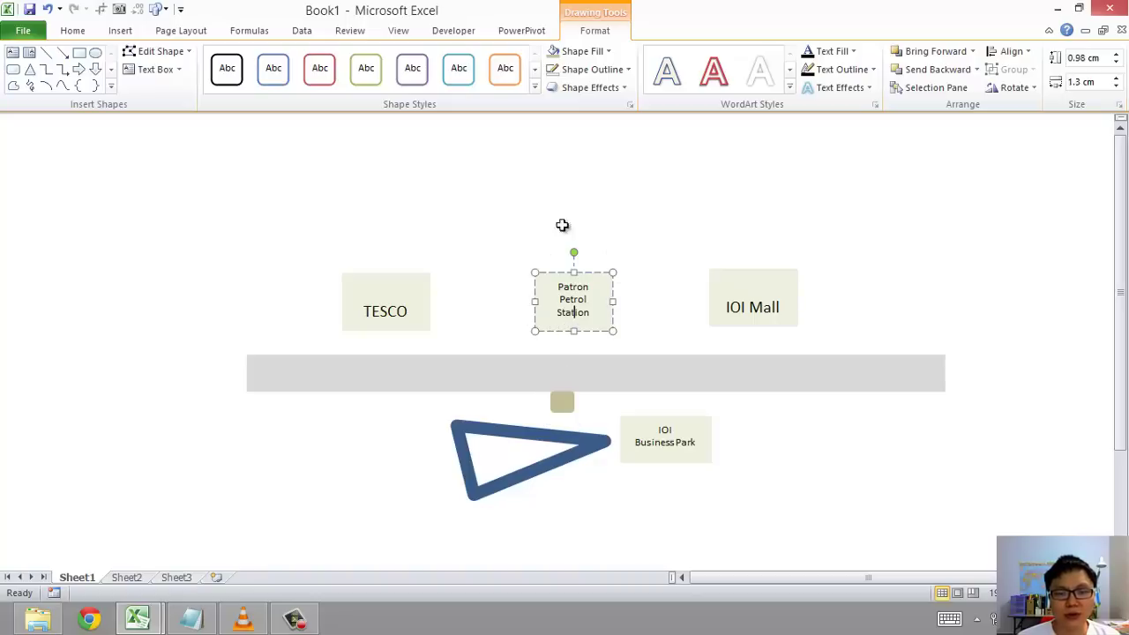
pyautogui.click(594, 50)
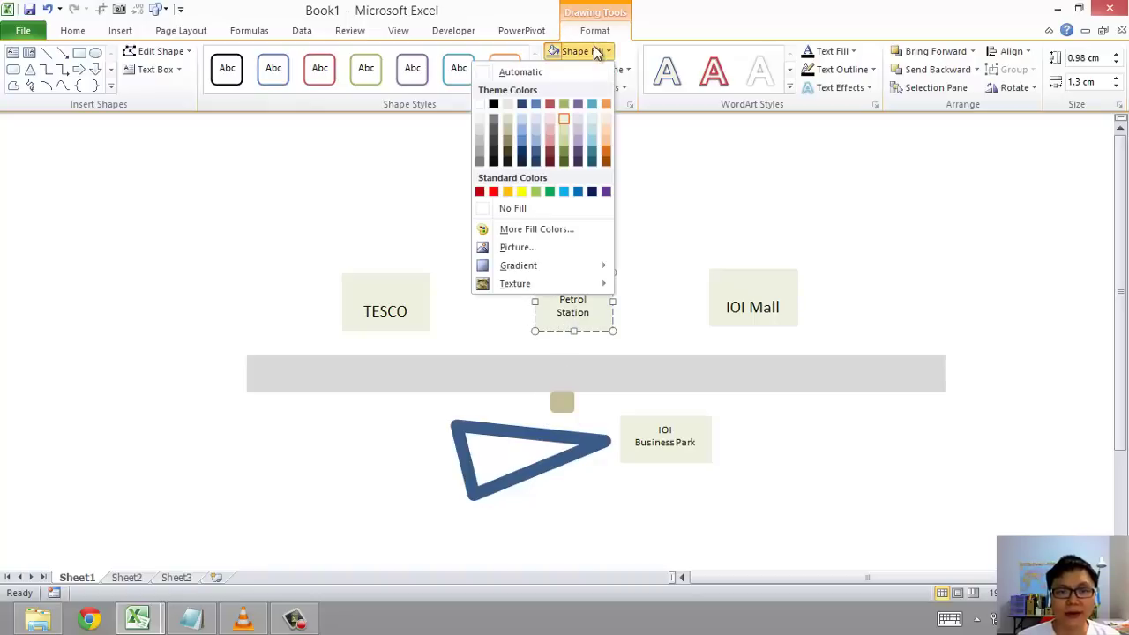
# Remove the label's fill, move it below the road, and resize it to two lines
pyautogui.click(506, 209)
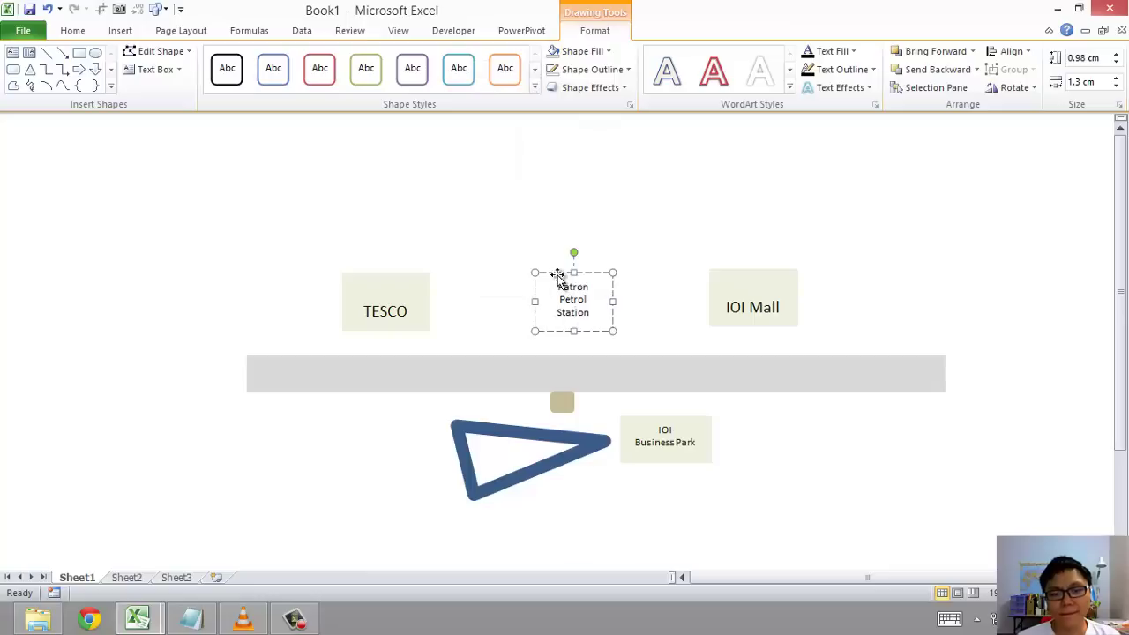
pyautogui.moveTo(557, 274); pyautogui.dragTo(571, 376)
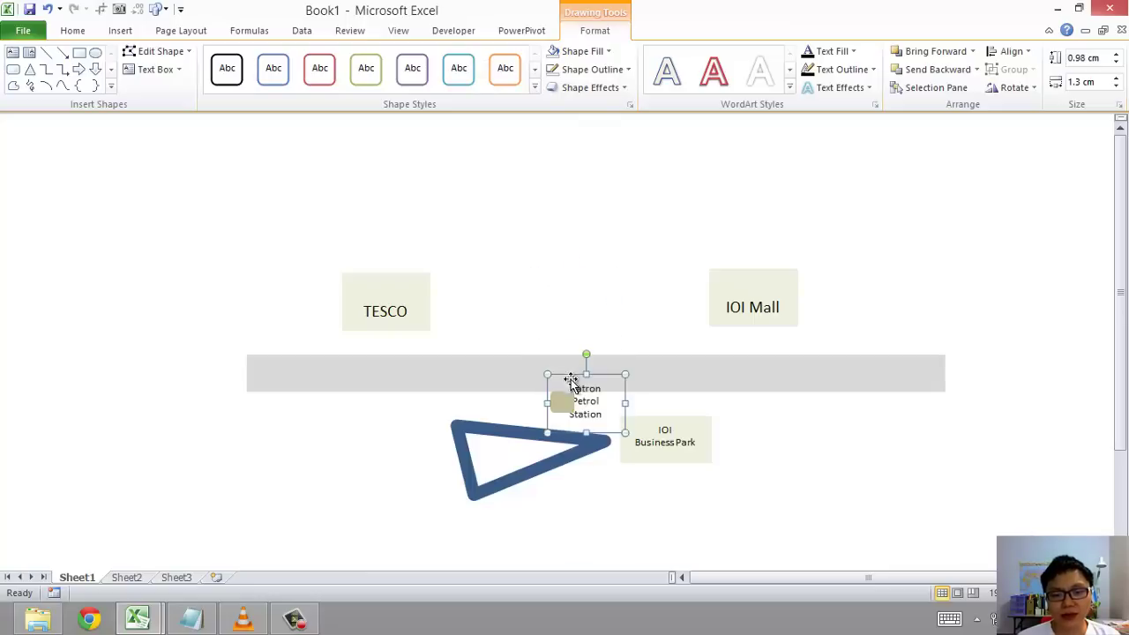
pyautogui.moveTo(637, 405); pyautogui.dragTo(684, 404)
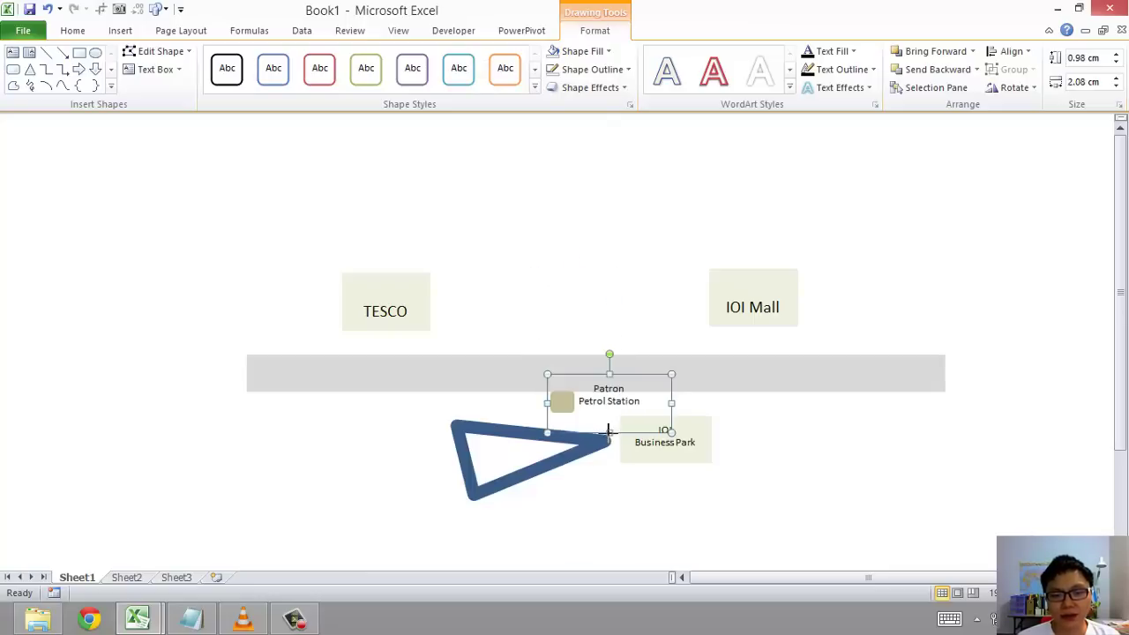
pyautogui.moveTo(609, 432); pyautogui.dragTo(608, 416)
pyautogui.moveTo(578, 374)
pyautogui.mouseDown()
pyautogui.moveTo(564, 382)
pyautogui.moveTo(573, 371)
pyautogui.mouseUp()
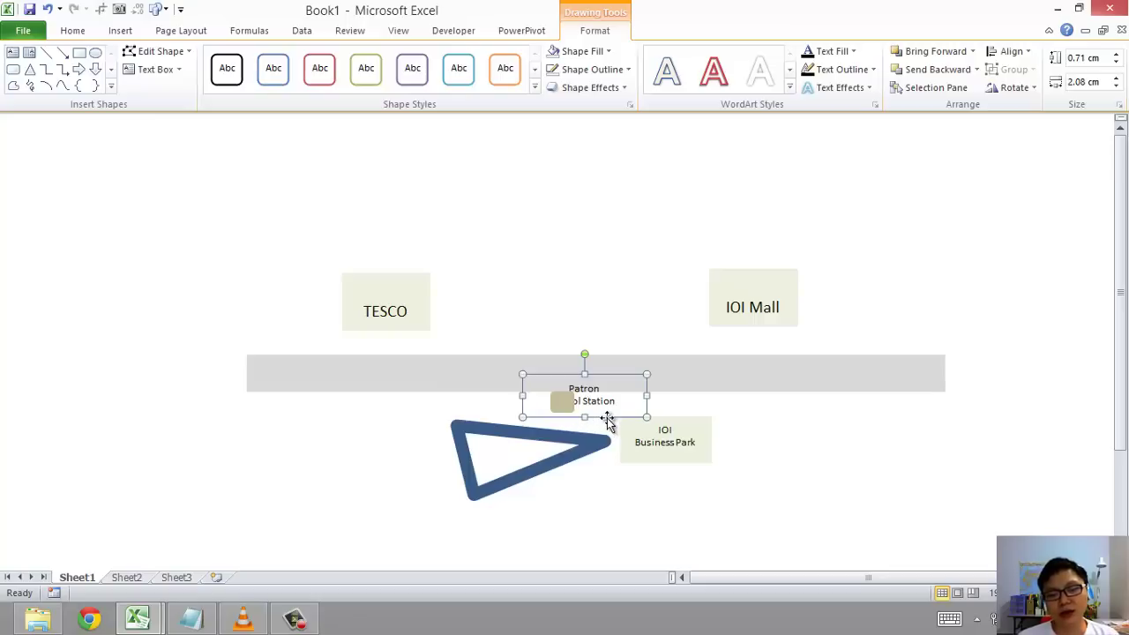
# Bring the Patron Petrol Station label to front and nudge it up and right
pyautogui.rightClick(606, 418)
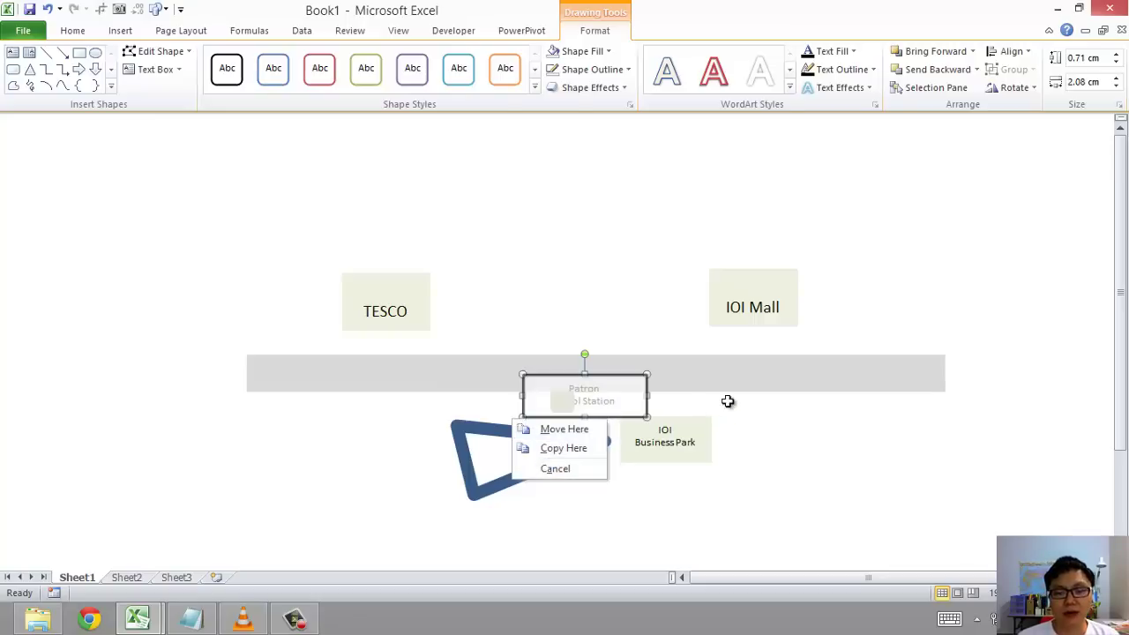
pyautogui.click(726, 400)
pyautogui.click(609, 400)
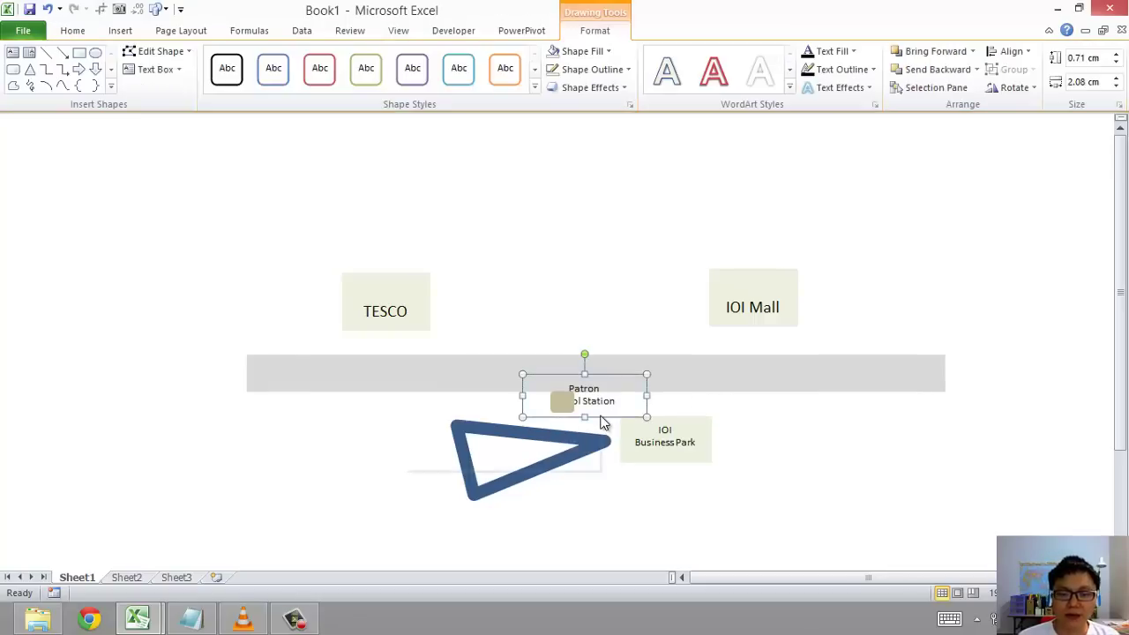
pyautogui.rightClick(600, 422)
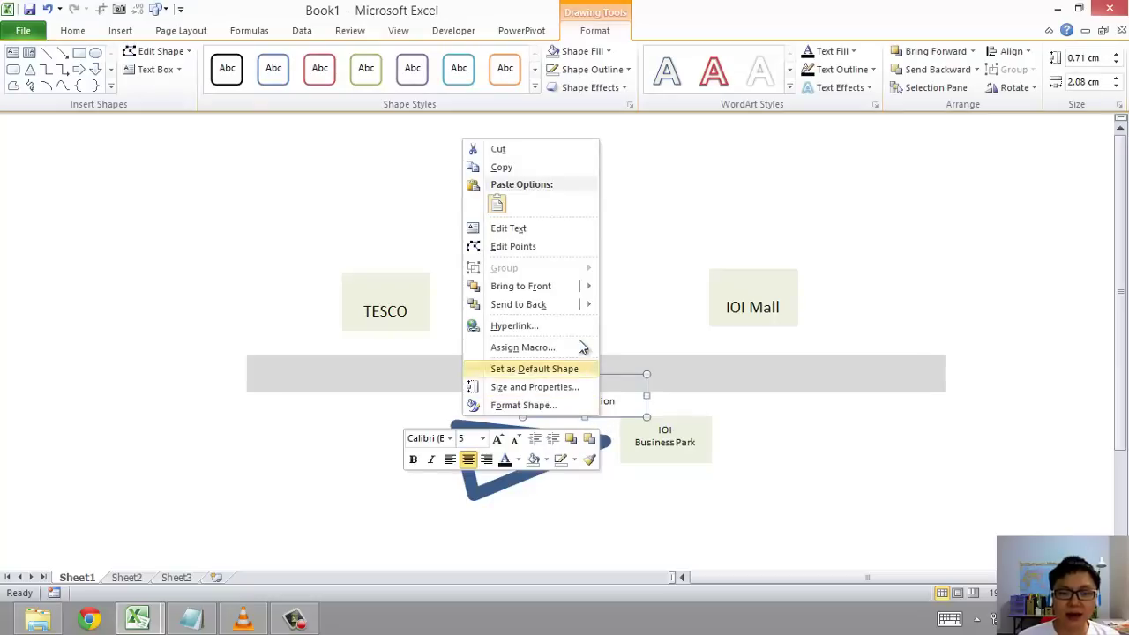
pyautogui.moveTo(565, 286)
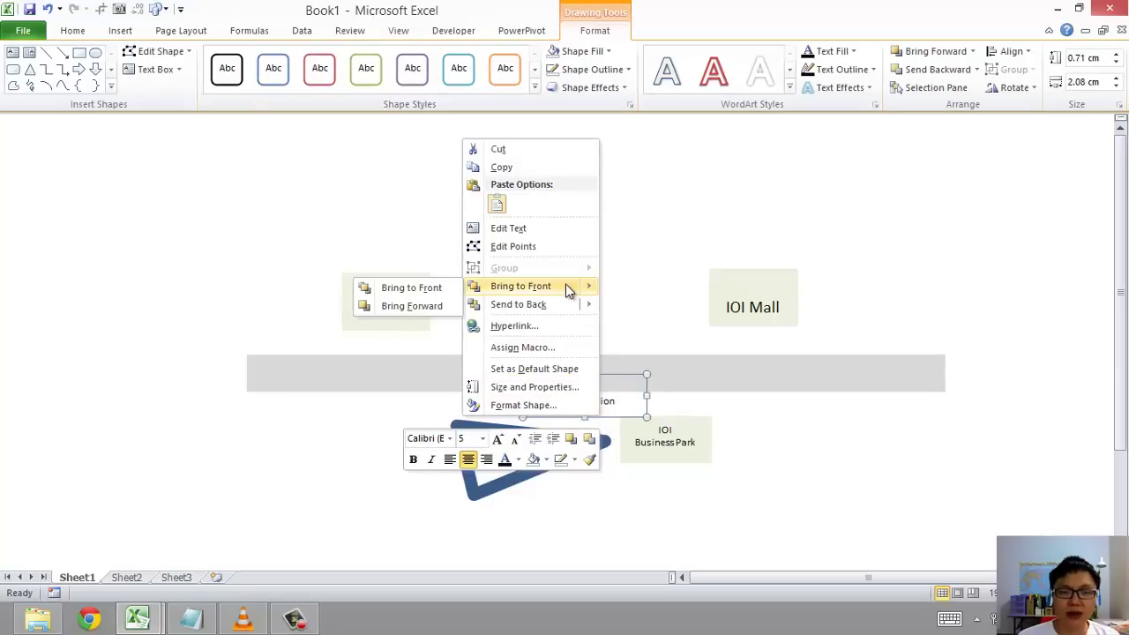
pyautogui.click(432, 287)
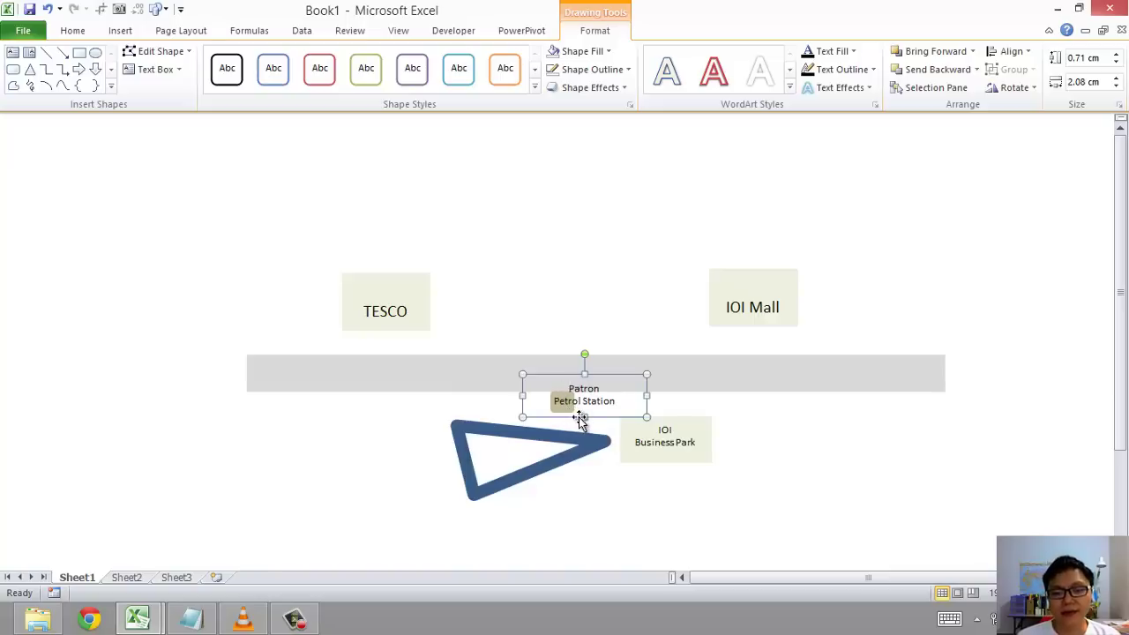
pyautogui.moveTo(581, 417); pyautogui.dragTo(580, 426)
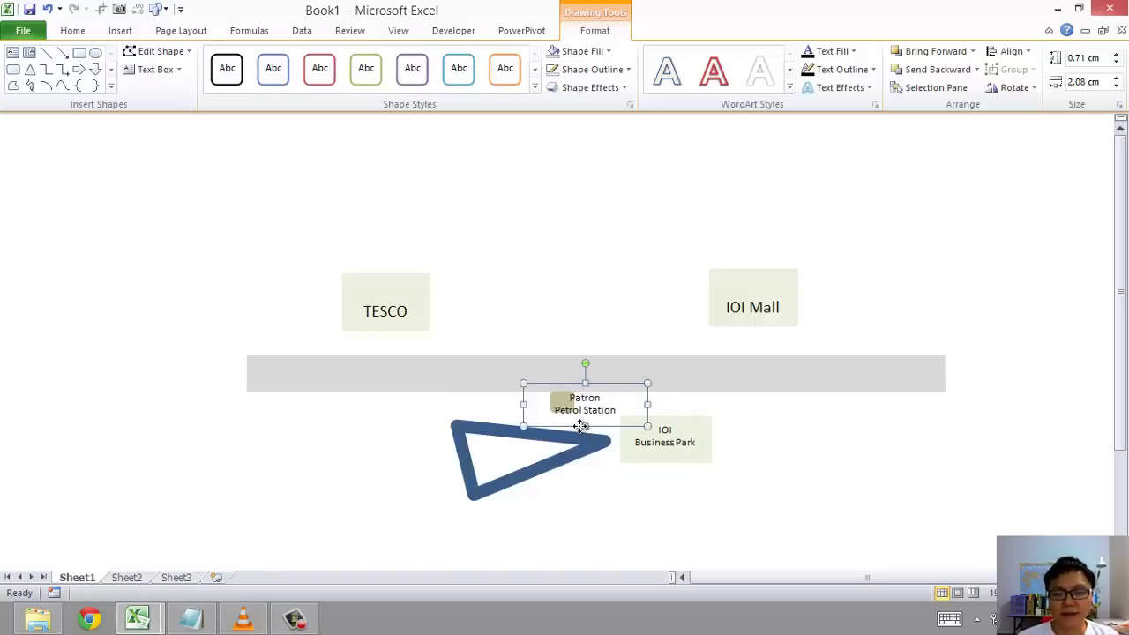
pyautogui.moveTo(583, 421); pyautogui.dragTo(577, 428)
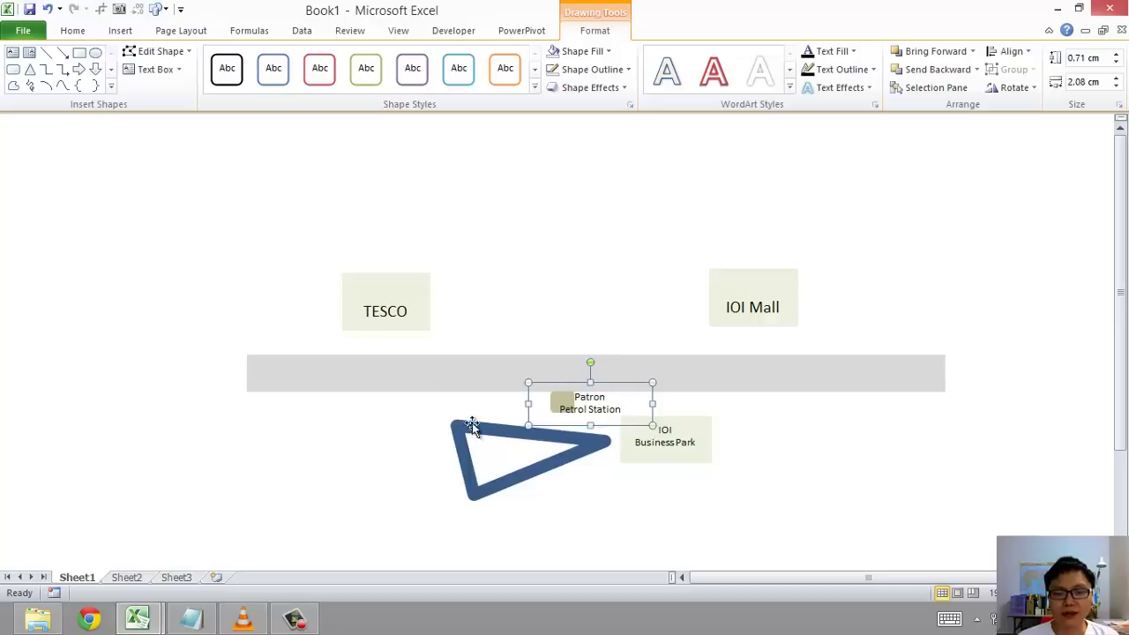
pyautogui.click(410, 413)
# Make the grey road thinner and shorten its right end
pyautogui.click(420, 370)
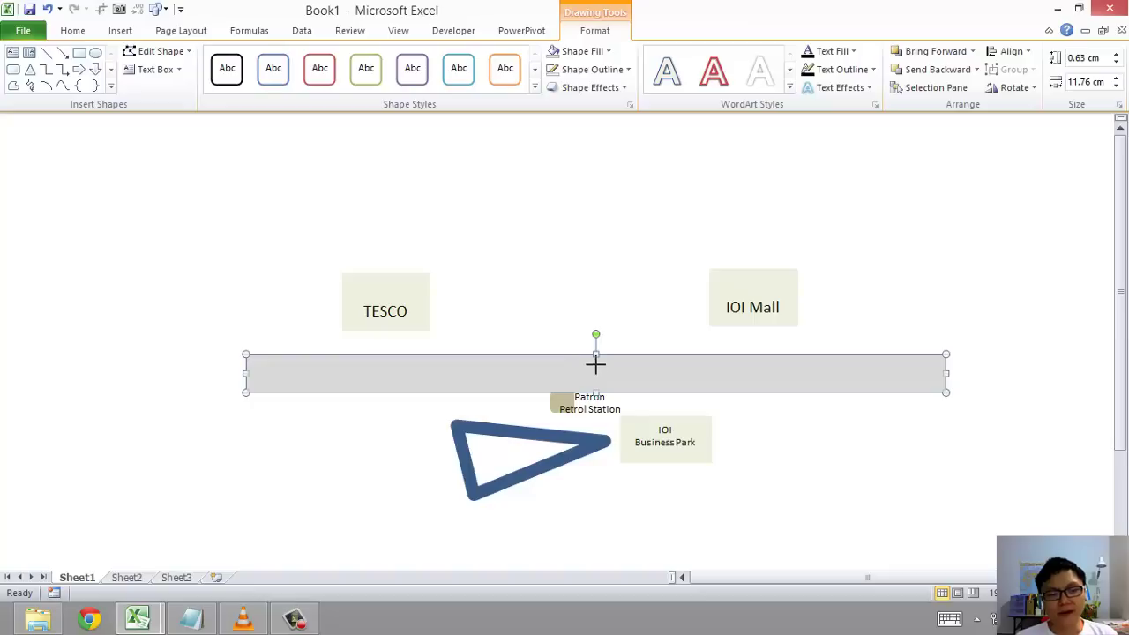
pyautogui.moveTo(595, 363); pyautogui.dragTo(596, 372)
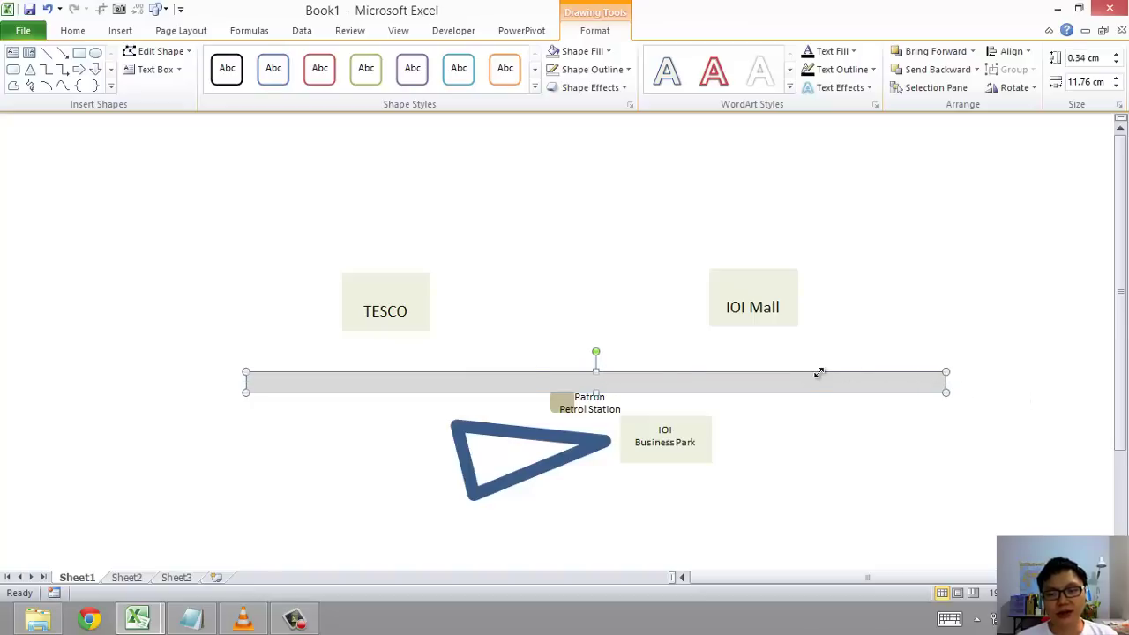
pyautogui.moveTo(818, 373); pyautogui.dragTo(818, 373)
pyautogui.click(842, 443)
pyautogui.click(650, 398)
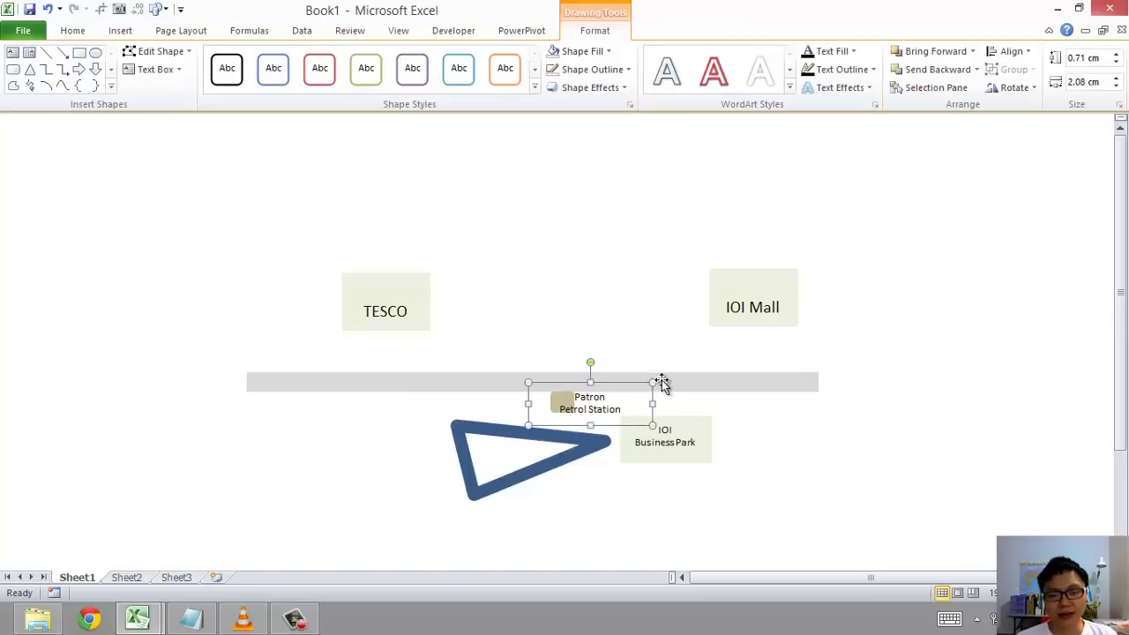
pyautogui.click(662, 382)
# Paste a copy of the road, rotate it upright, and size it as a side road beside the triangle
pyautogui.hotkey('ctrl', 'c')
pyautogui.click(796, 421)
pyautogui.hotkey('ctrl', 'v')
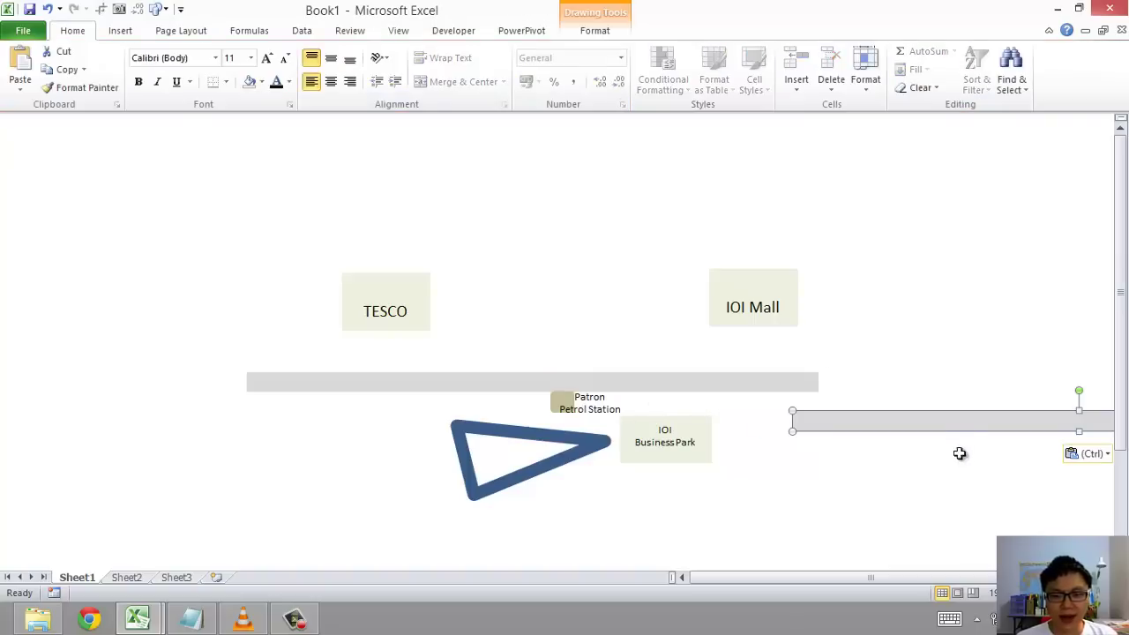
pyautogui.moveTo(925, 426); pyautogui.dragTo(300, 385)
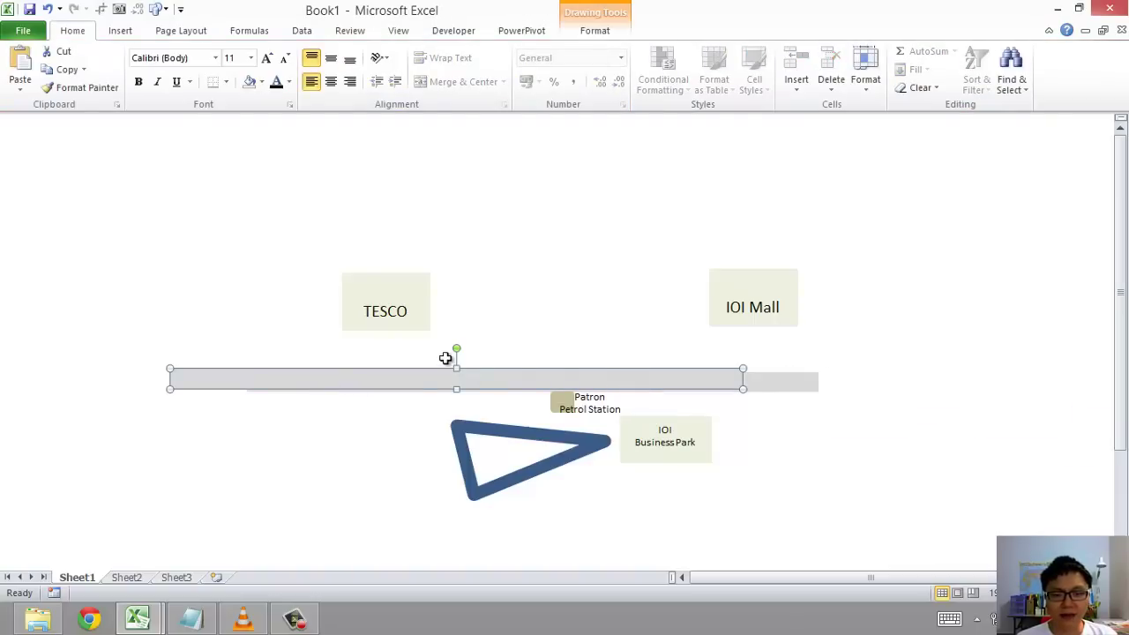
pyautogui.moveTo(454, 348); pyautogui.dragTo(245, 362)
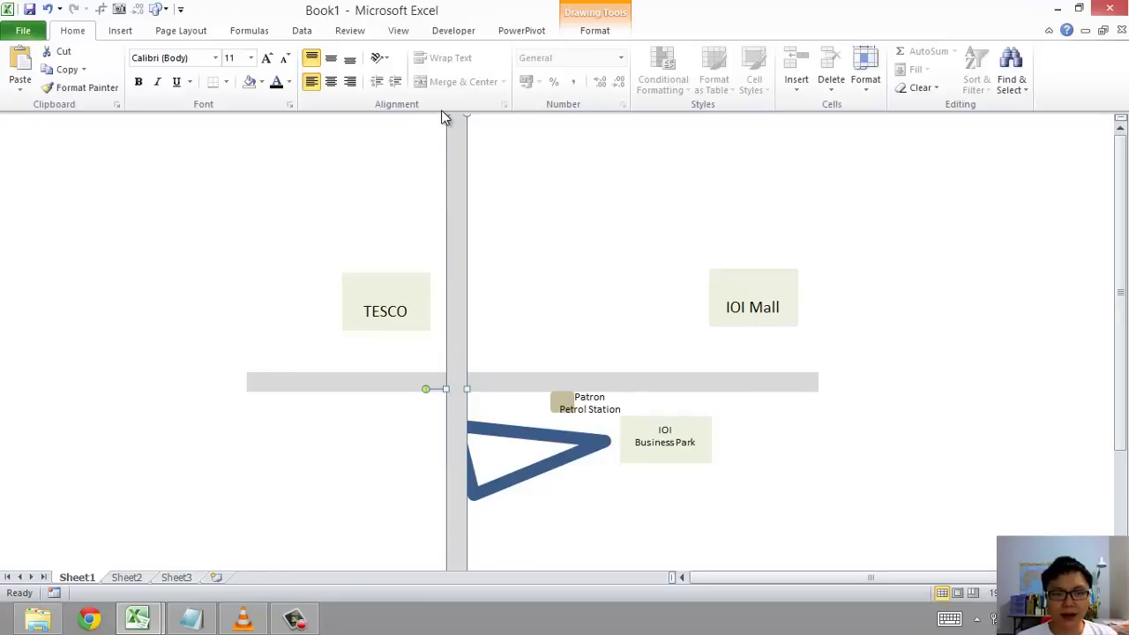
pyautogui.moveTo(450, 277); pyautogui.dragTo(456, 356)
pyautogui.moveTo(459, 449); pyautogui.dragTo(440, 470)
pyautogui.scroll(-6, 435, 470)
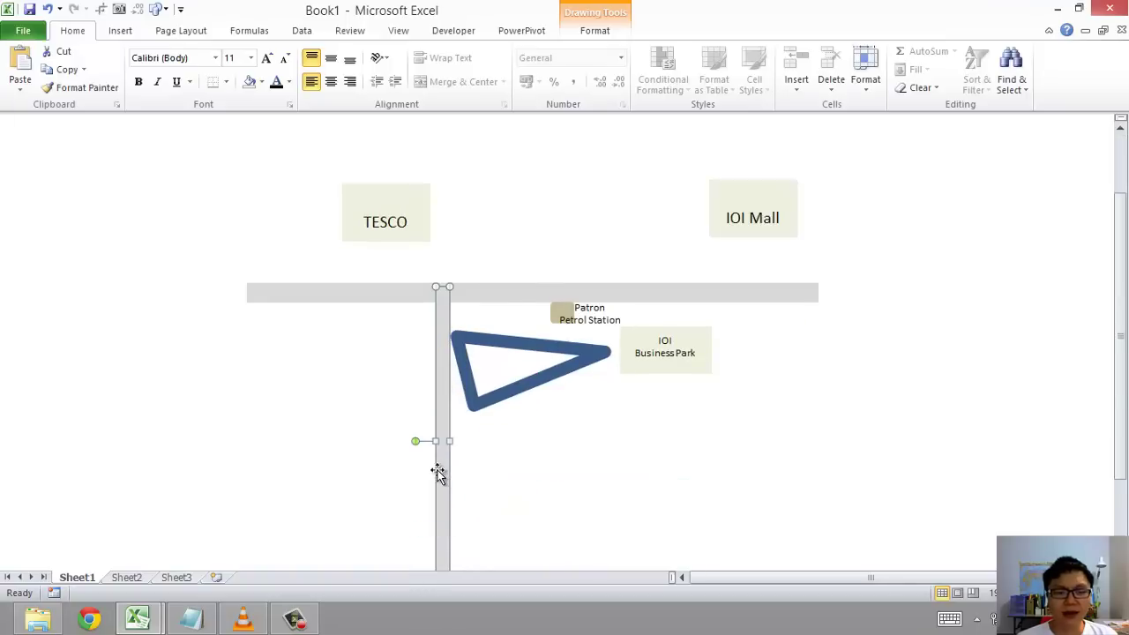
pyautogui.moveTo(450, 328); pyautogui.dragTo(448, 156)
pyautogui.scroll(5, 463, 264)
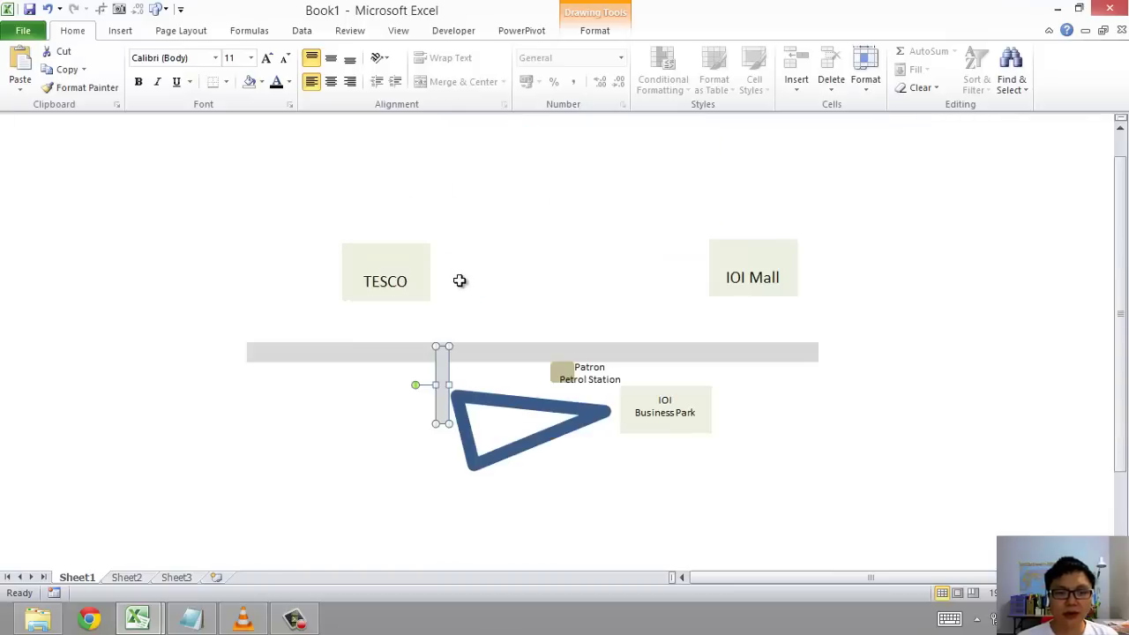
pyautogui.scroll(-2, 445, 300)
pyautogui.click(419, 375)
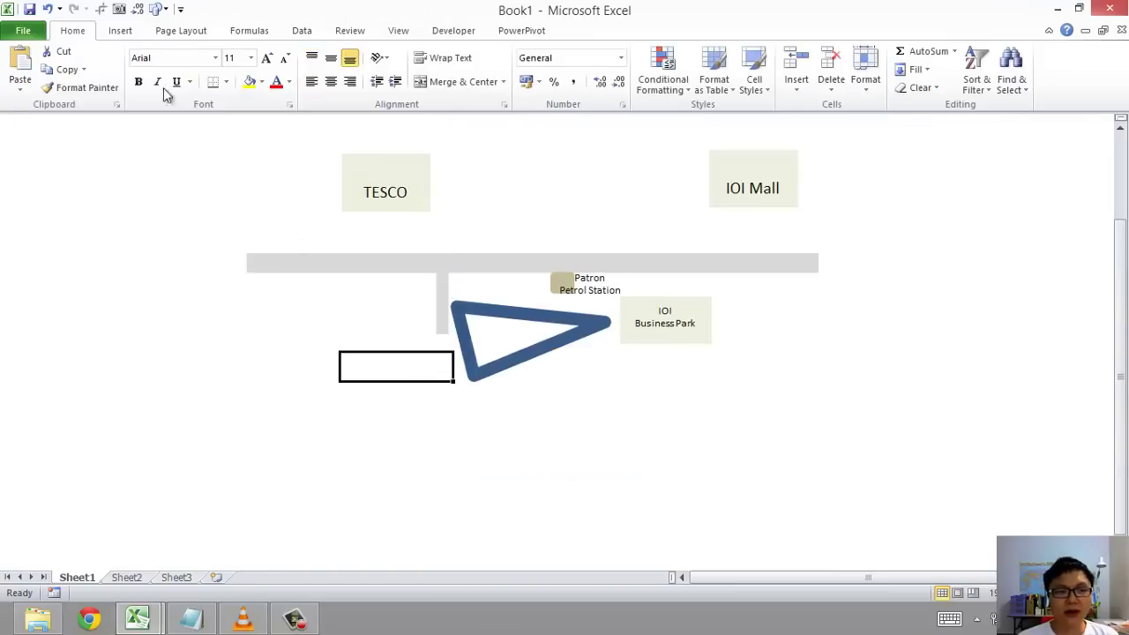
# Collapse the ribbon and lengthen the vertical side road downward
pyautogui.doubleClick(72, 30)
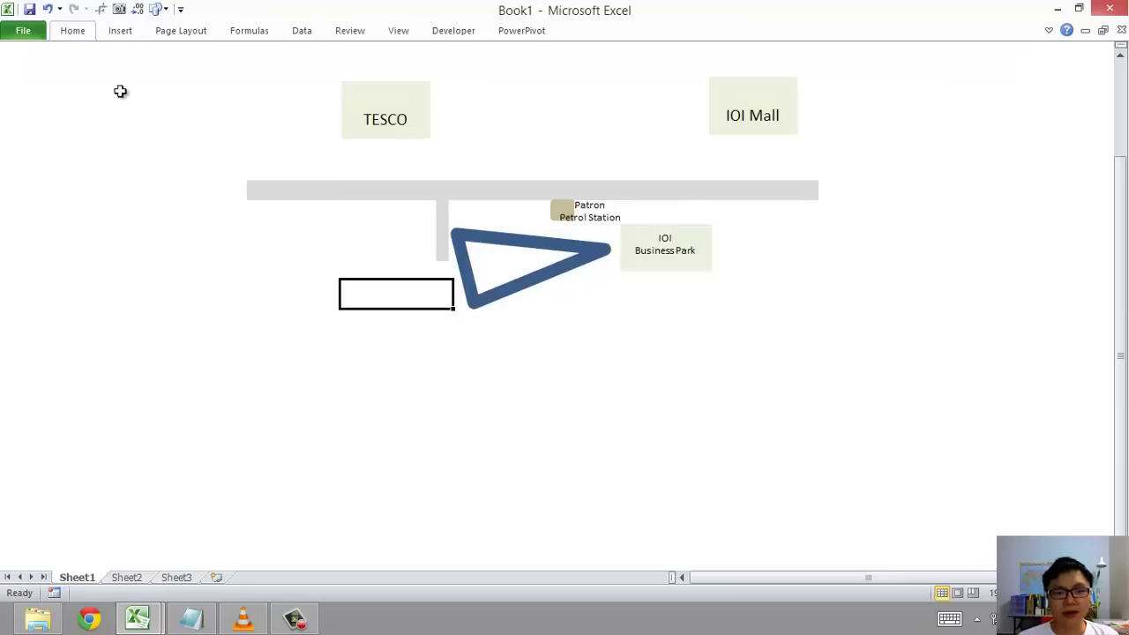
pyautogui.click(444, 256)
pyautogui.moveTo(438, 259); pyautogui.dragTo(432, 305)
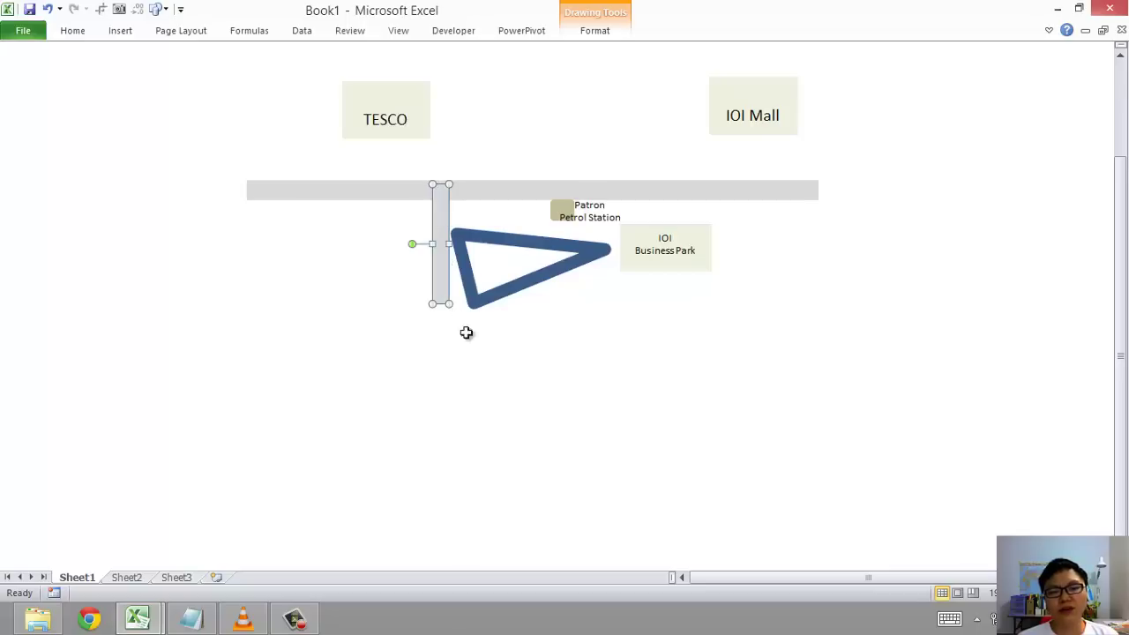
pyautogui.click(482, 375)
# Lower the TESCO and IOI Mall boxes onto the main grey road
pyautogui.scroll(1, 480, 365)
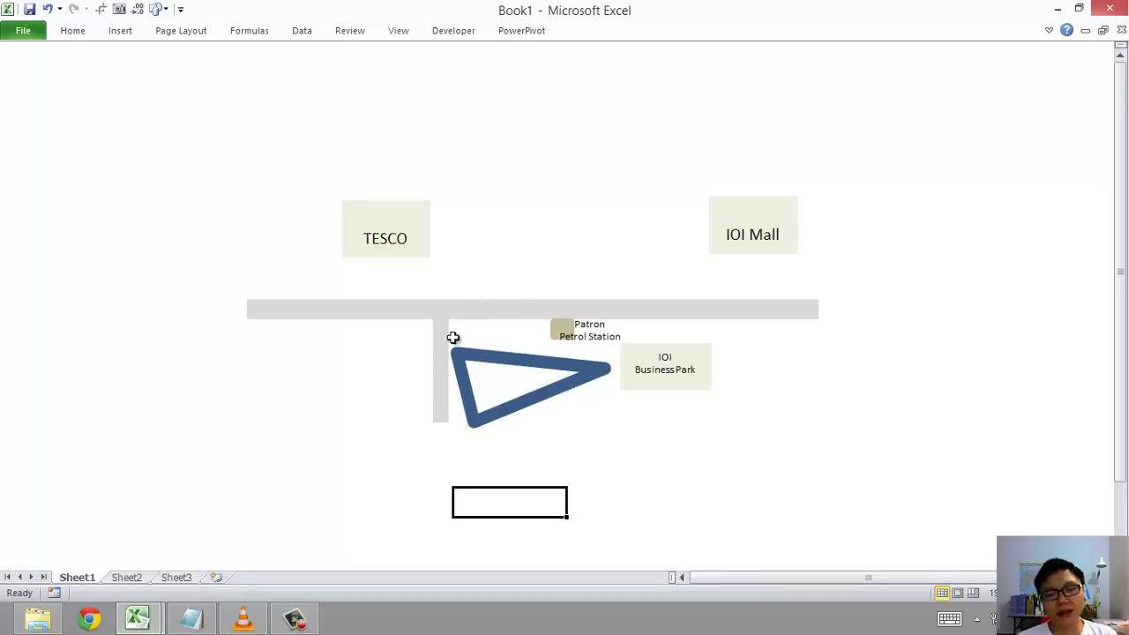
pyautogui.click(391, 252)
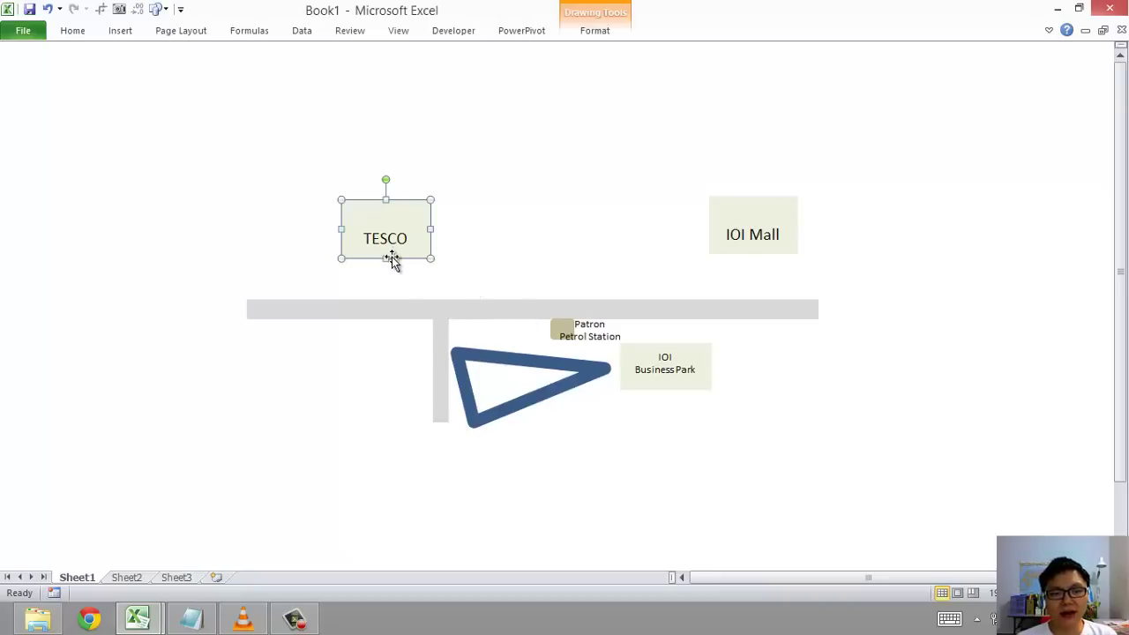
pyautogui.moveTo(393, 257); pyautogui.dragTo(385, 289)
pyautogui.click(728, 250)
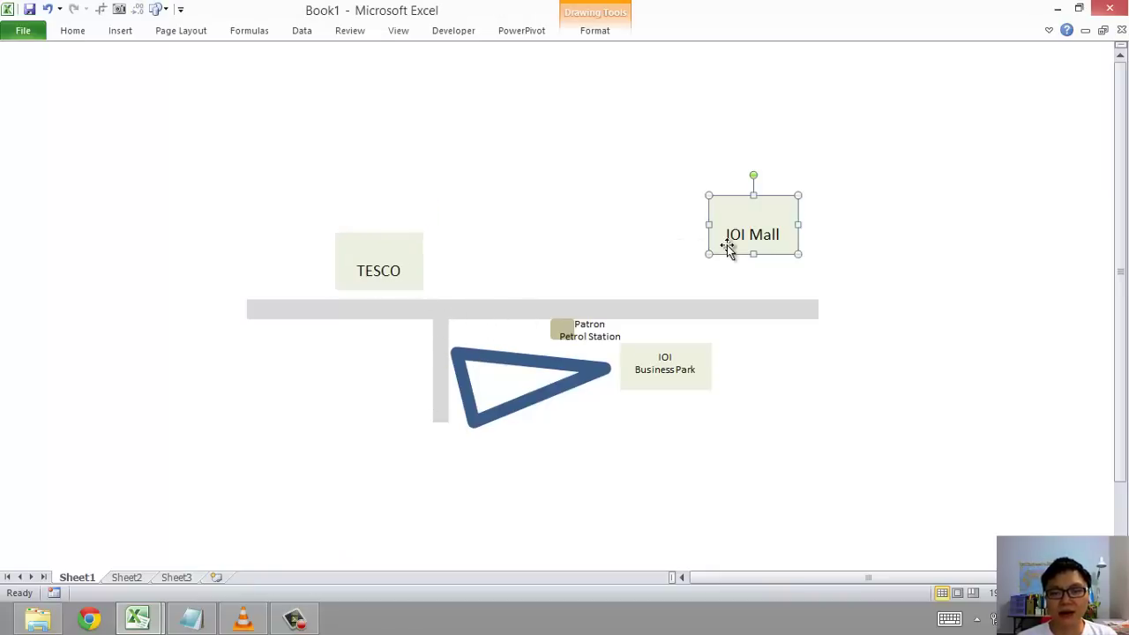
pyautogui.moveTo(718, 264); pyautogui.dragTo(716, 305)
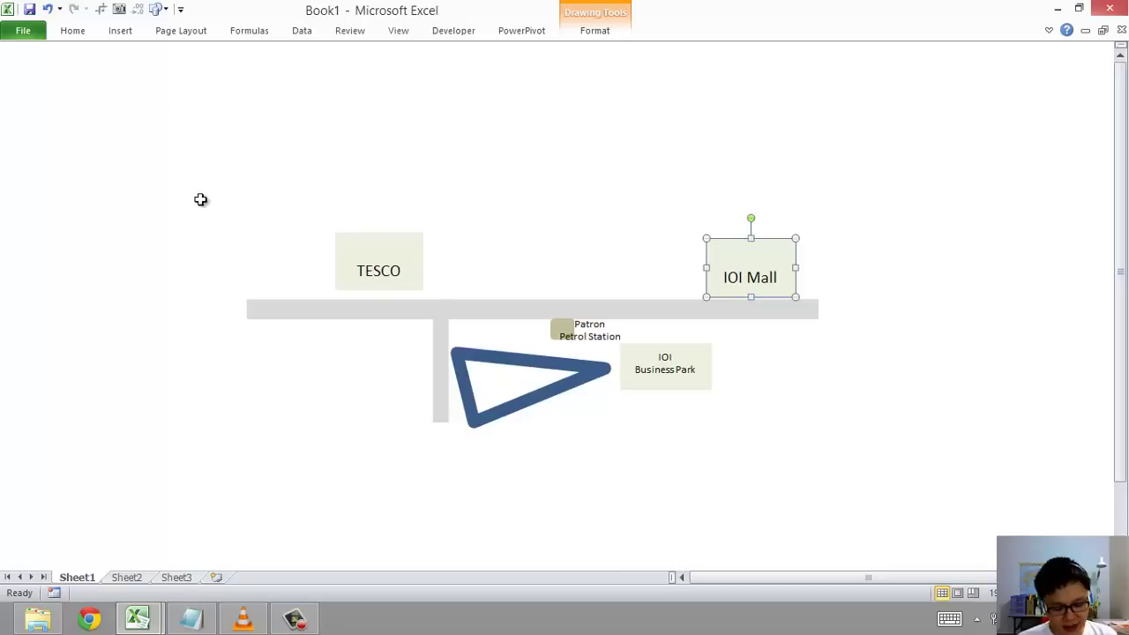
pyautogui.scroll(1, 201, 199)
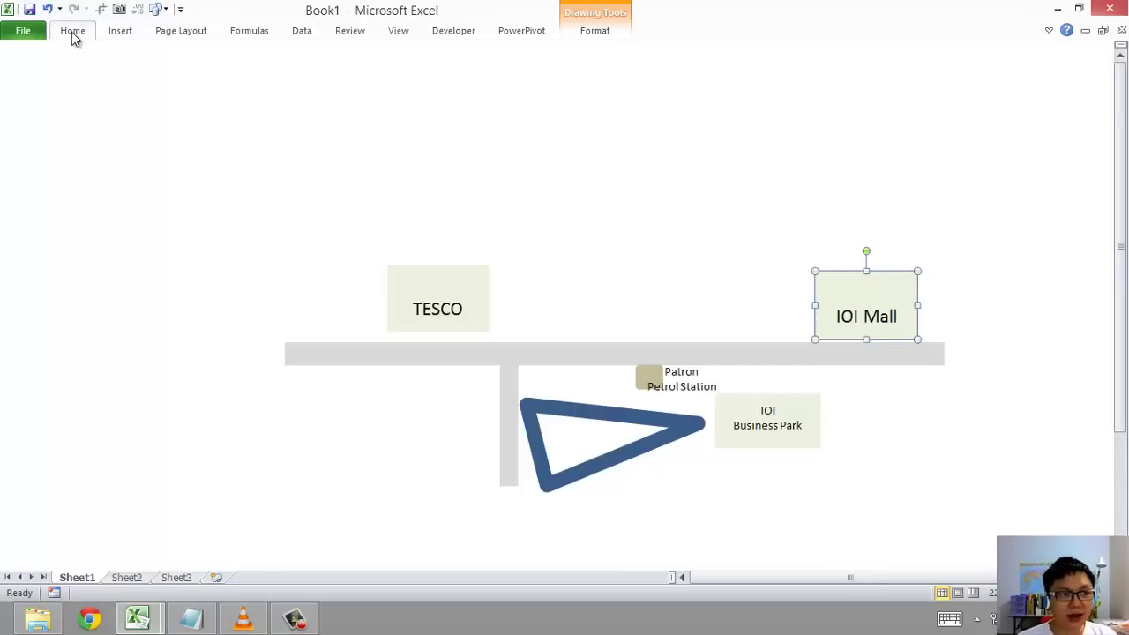
# Place an orange oval on the triangle's top edge and shrink it to 0.18 cm
pyautogui.click(156, 9)
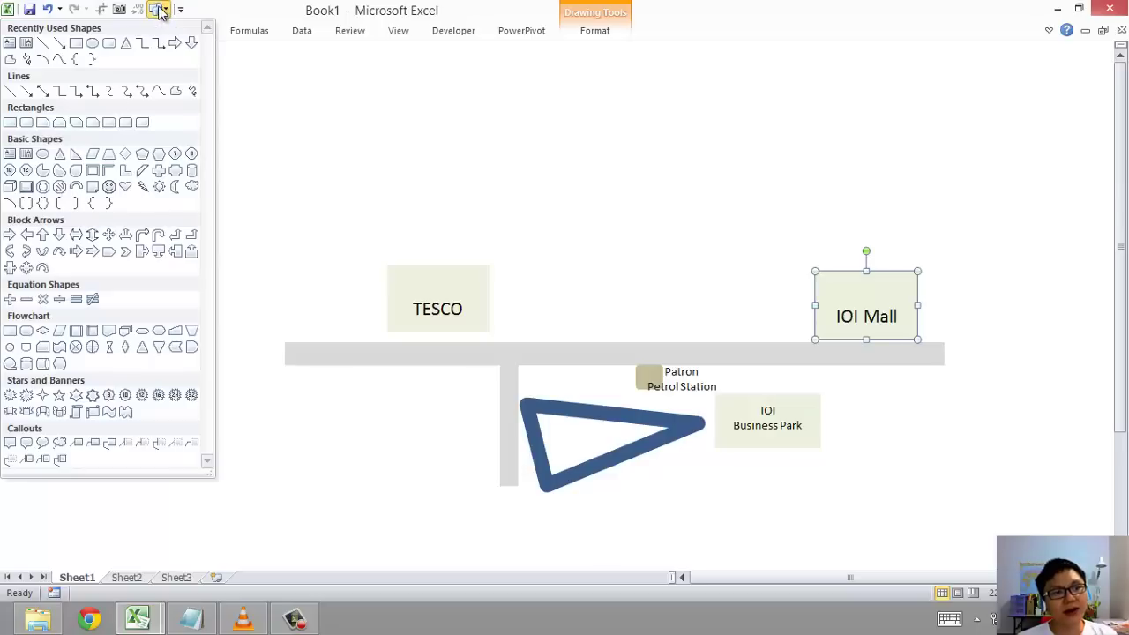
pyautogui.click(92, 44)
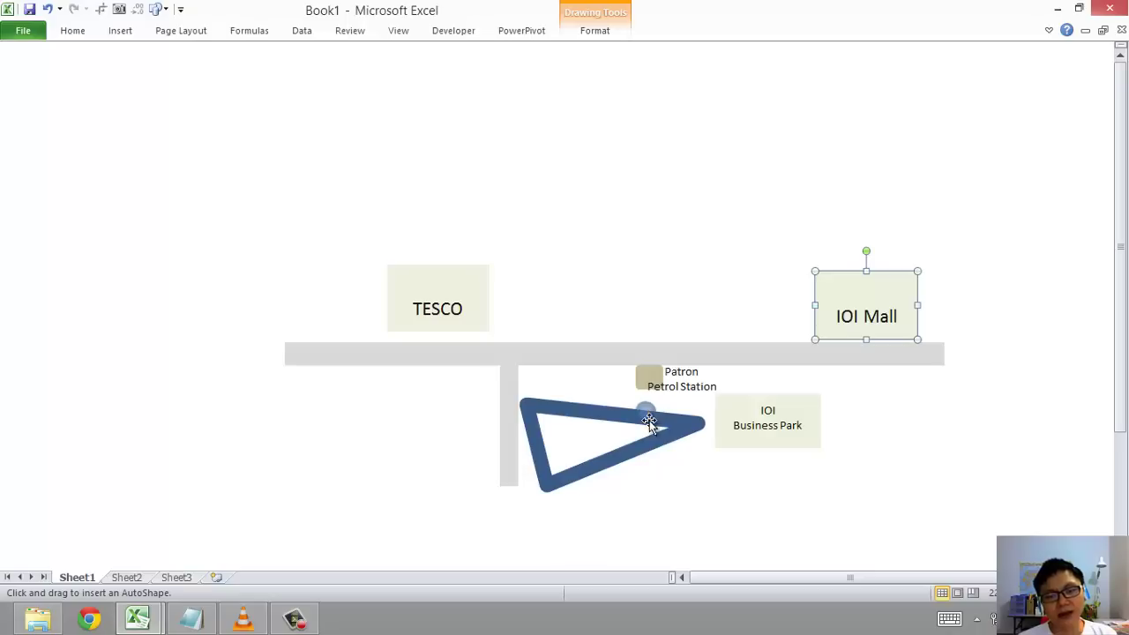
pyautogui.click(648, 420)
pyautogui.click(569, 34)
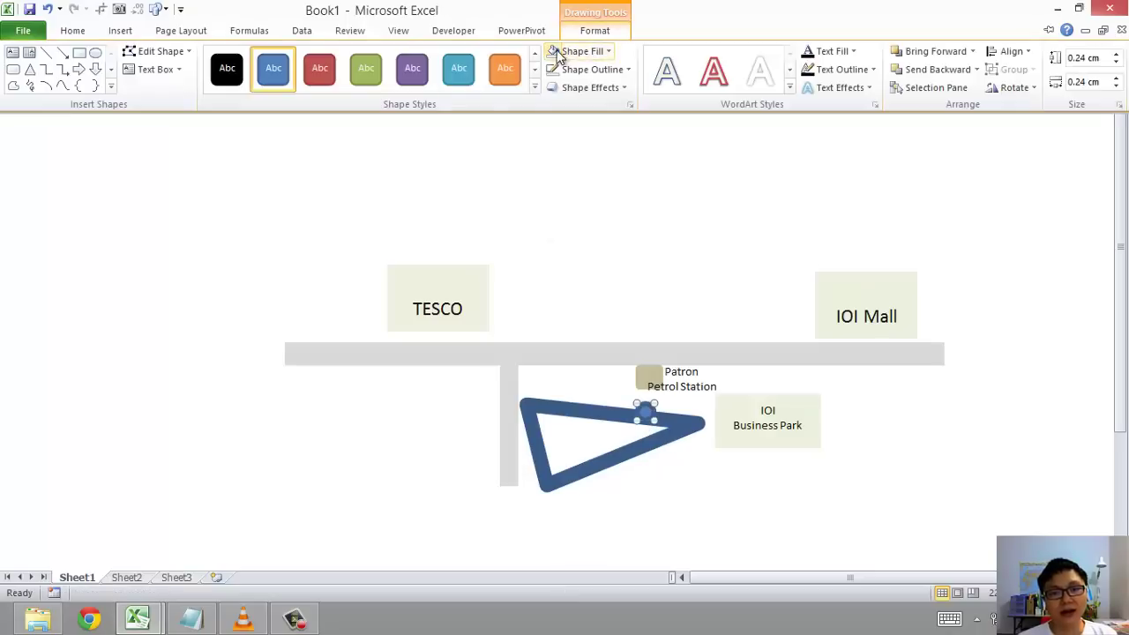
pyautogui.click(559, 52)
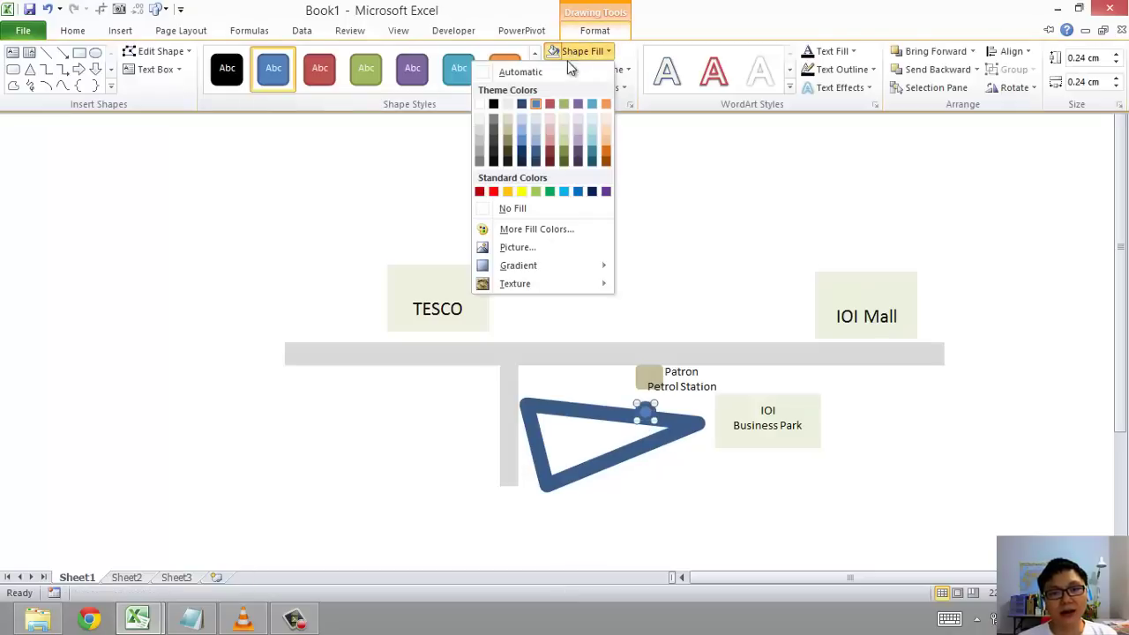
pyautogui.click(507, 191)
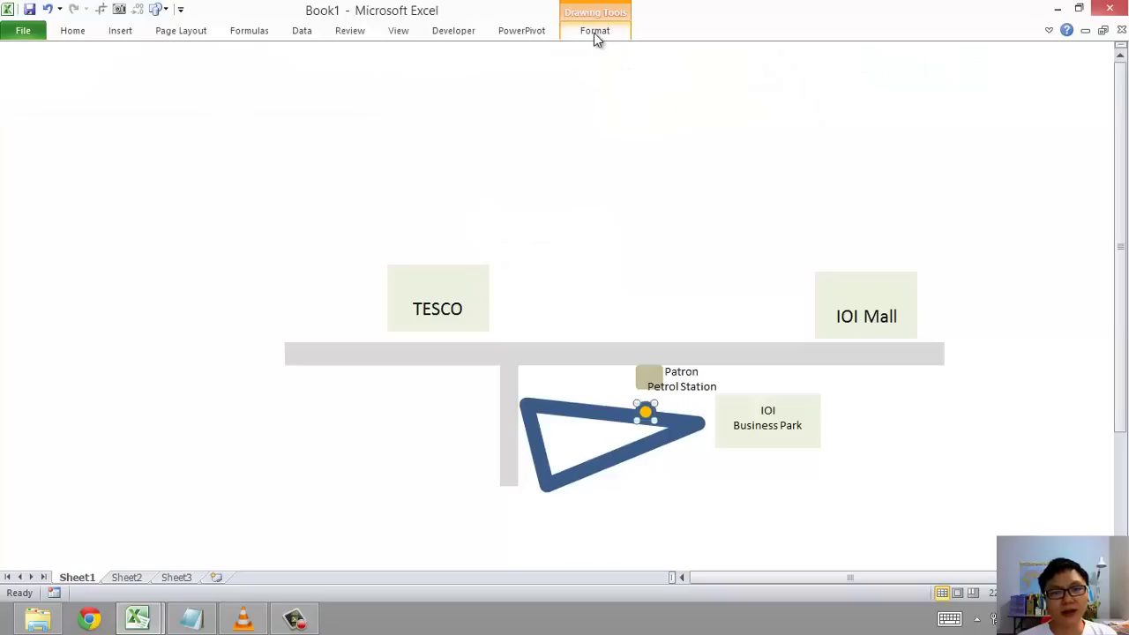
pyautogui.doubleClick(595, 31)
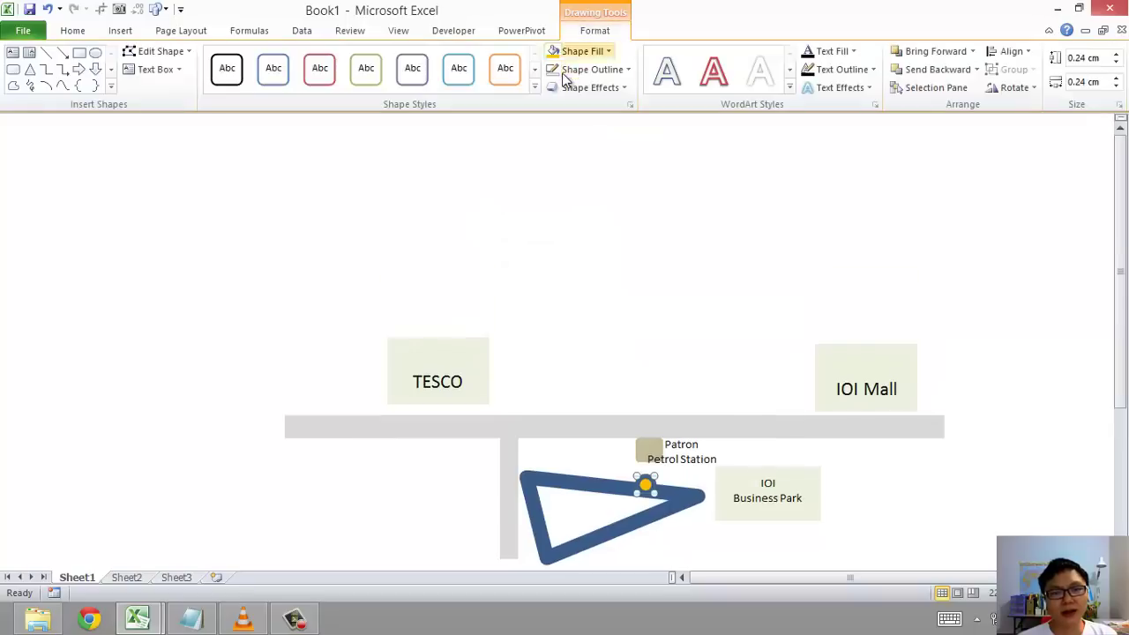
pyautogui.click(637, 487)
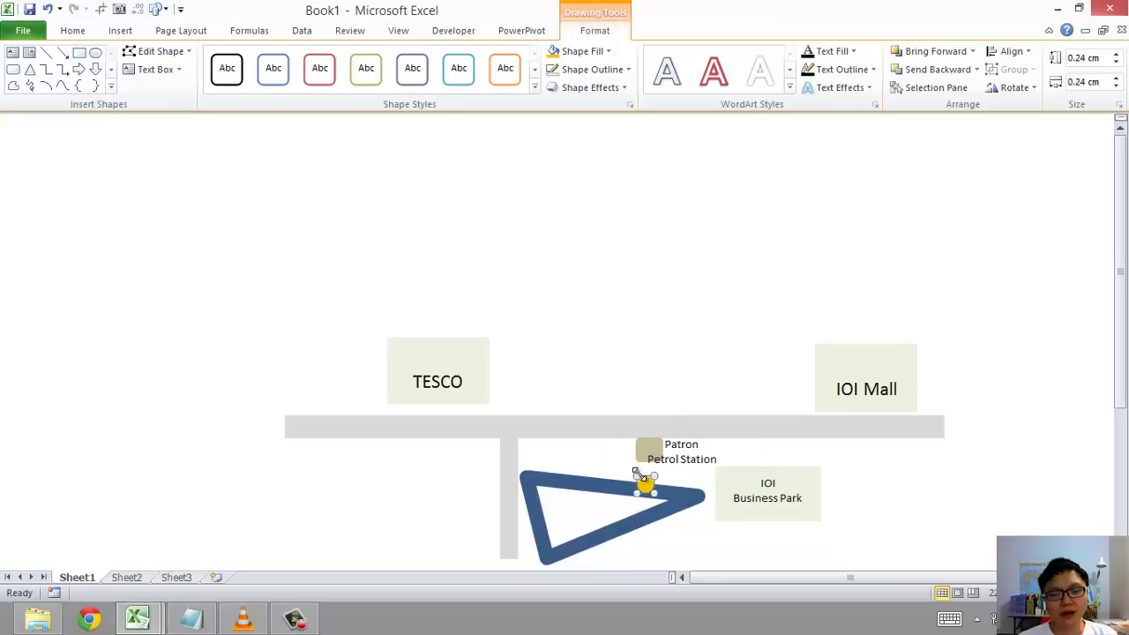
pyautogui.moveTo(637, 477); pyautogui.dragTo(647, 489)
pyautogui.click(590, 511)
pyautogui.scroll(-2, 554, 448)
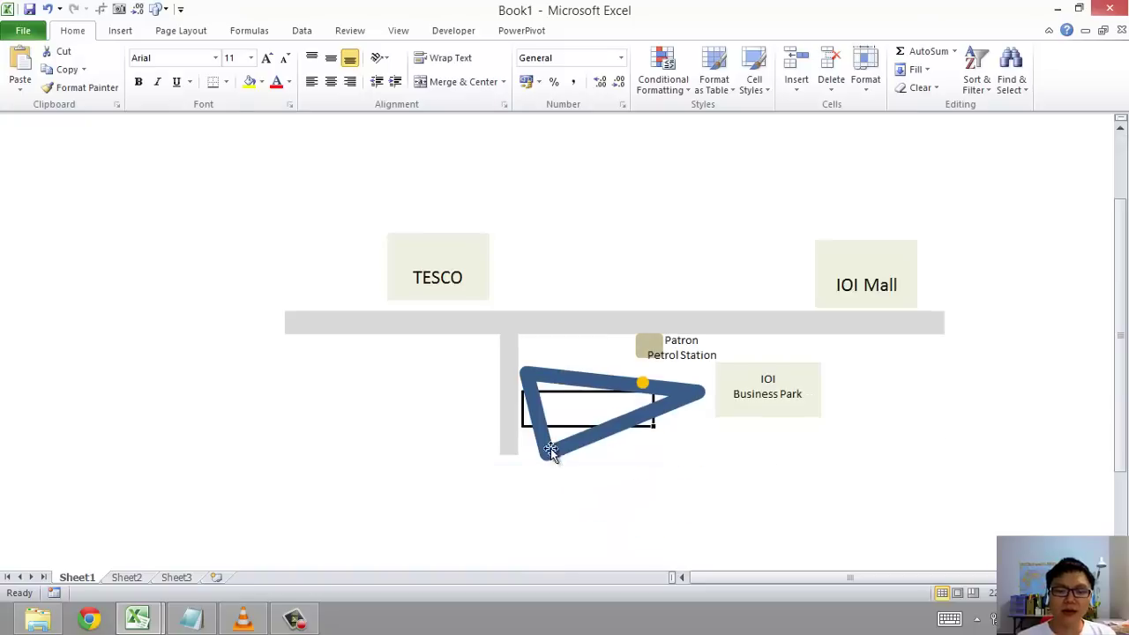
pyautogui.click(638, 380)
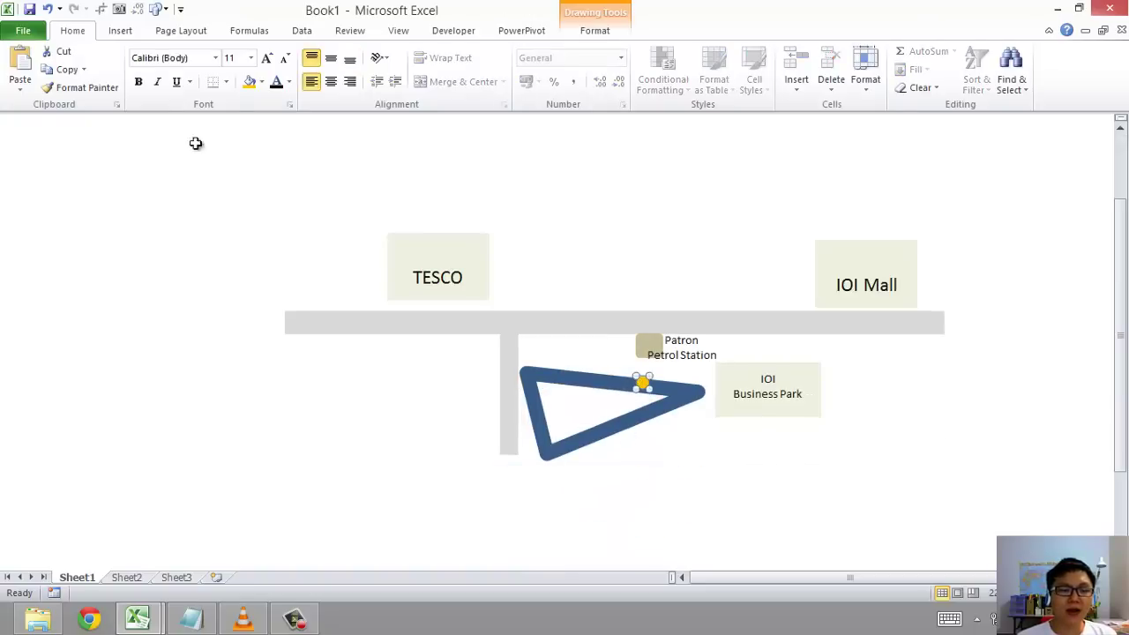
# Draw an arrow rising up to the orange marker, make its outline red, and slant its tail slightly
pyautogui.click(157, 9)
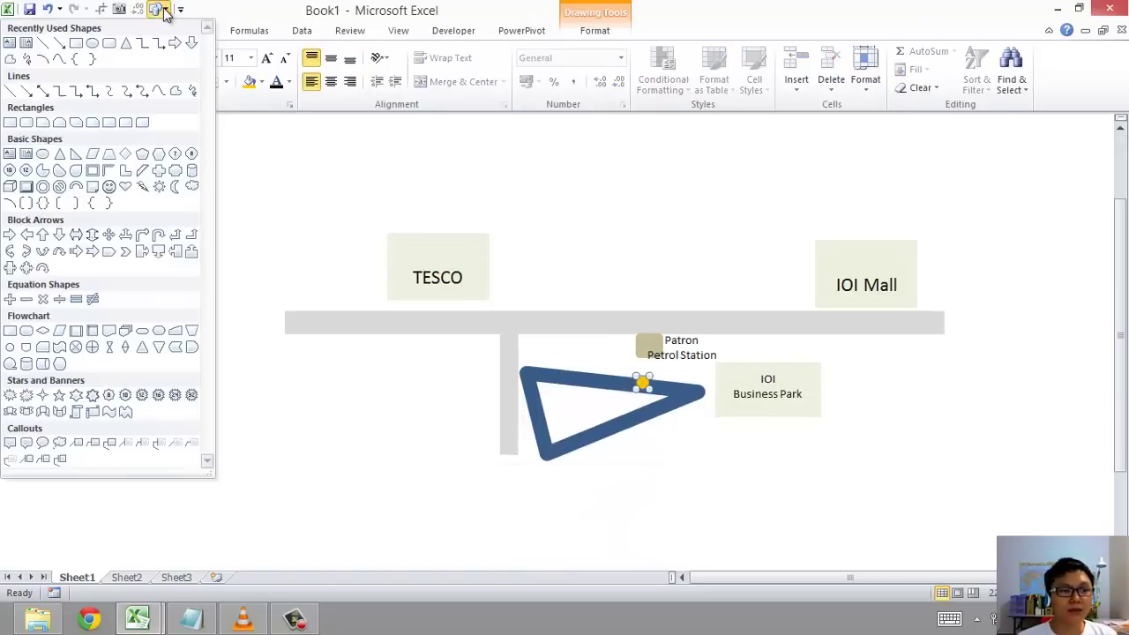
pyautogui.click(59, 44)
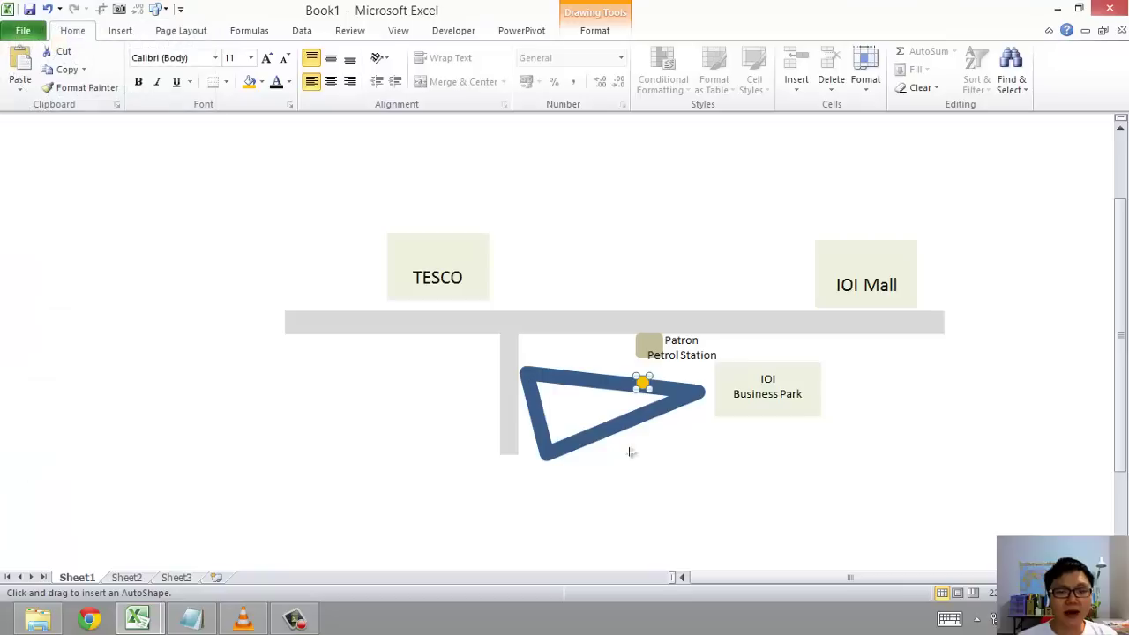
pyautogui.moveTo(650, 461); pyautogui.dragTo(644, 396)
pyautogui.click(573, 73)
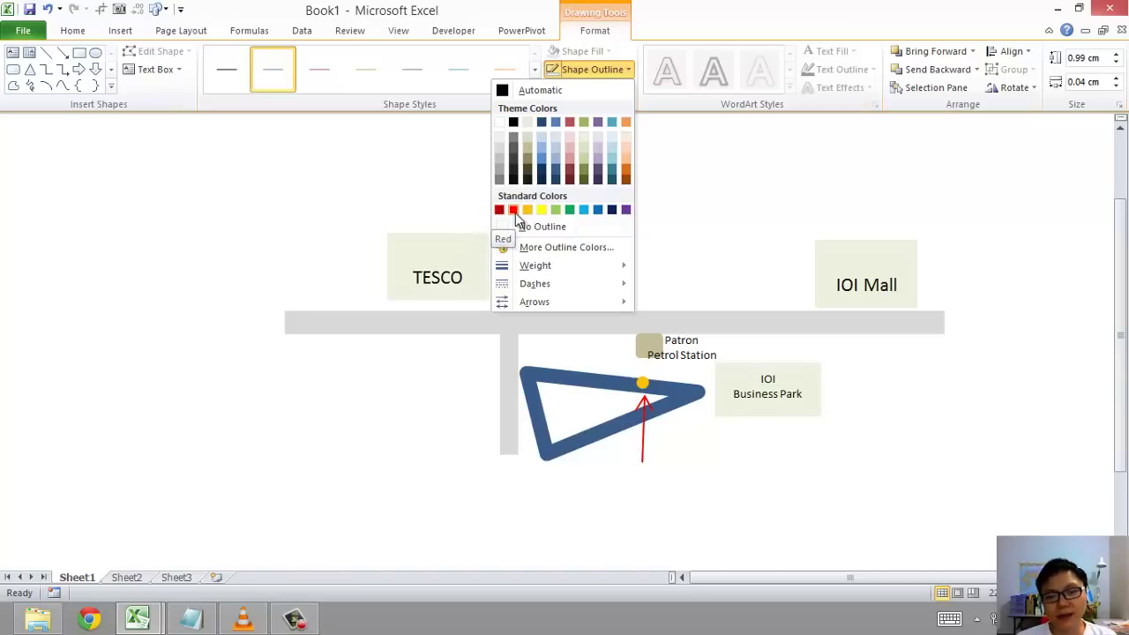
pyautogui.click(514, 210)
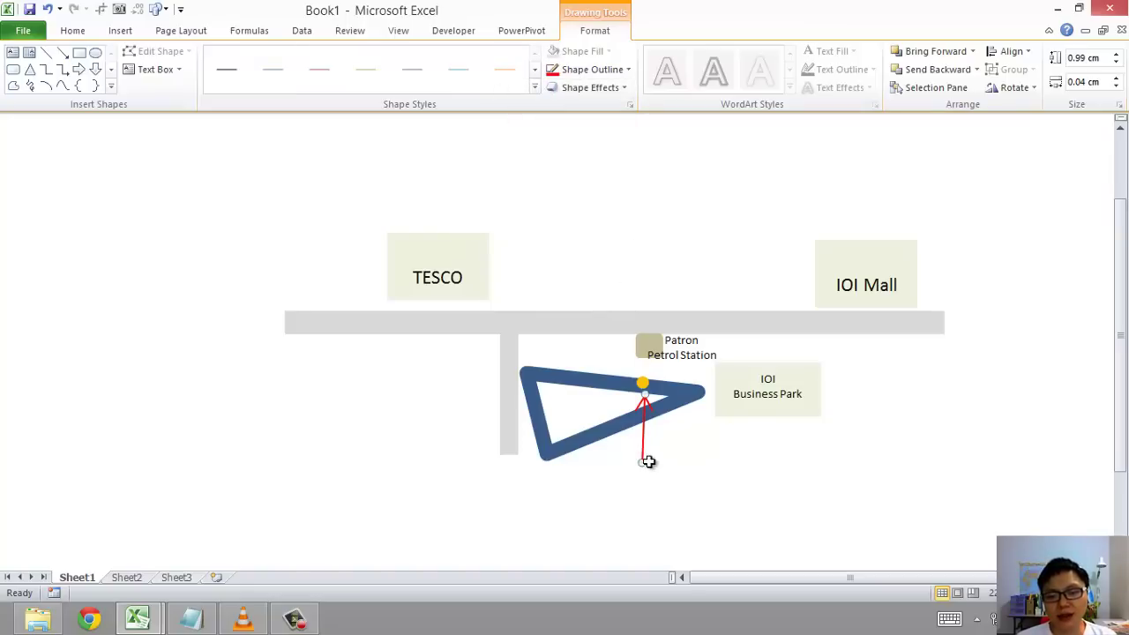
pyautogui.moveTo(643, 460); pyautogui.dragTo(668, 458)
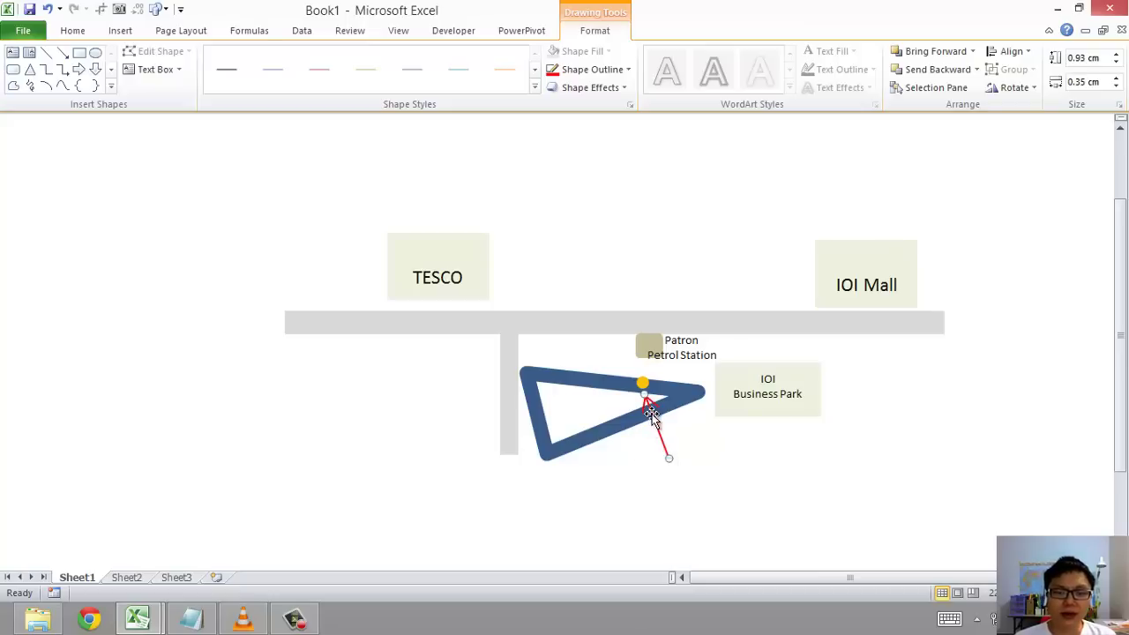
# Set the red arrow's outline weight to ½ pt
pyautogui.click(589, 70)
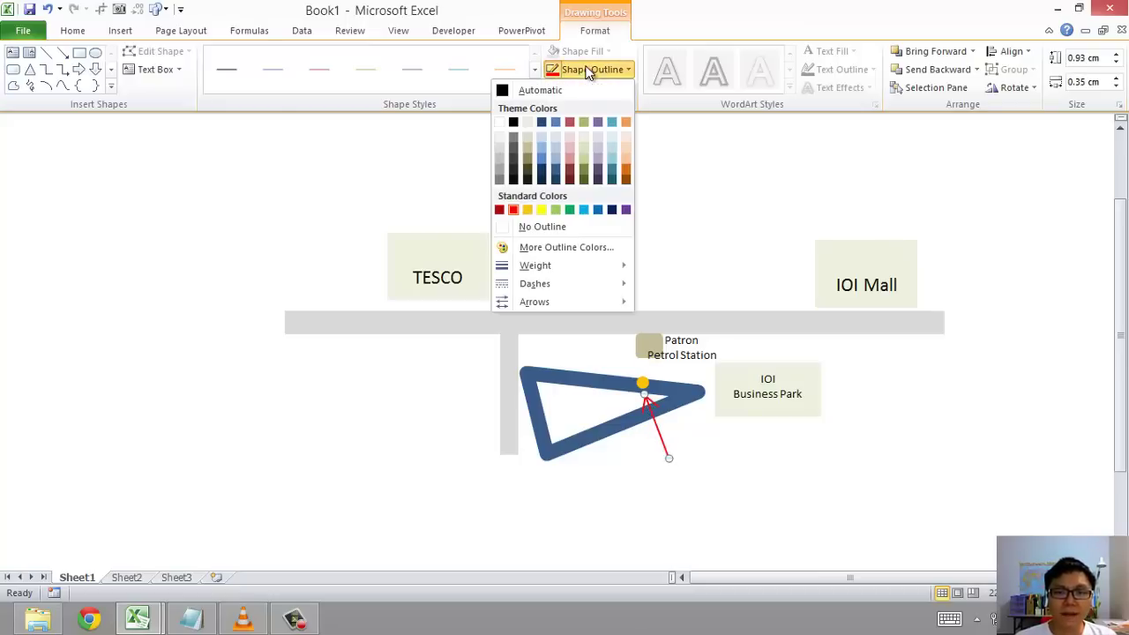
pyautogui.moveTo(542, 268)
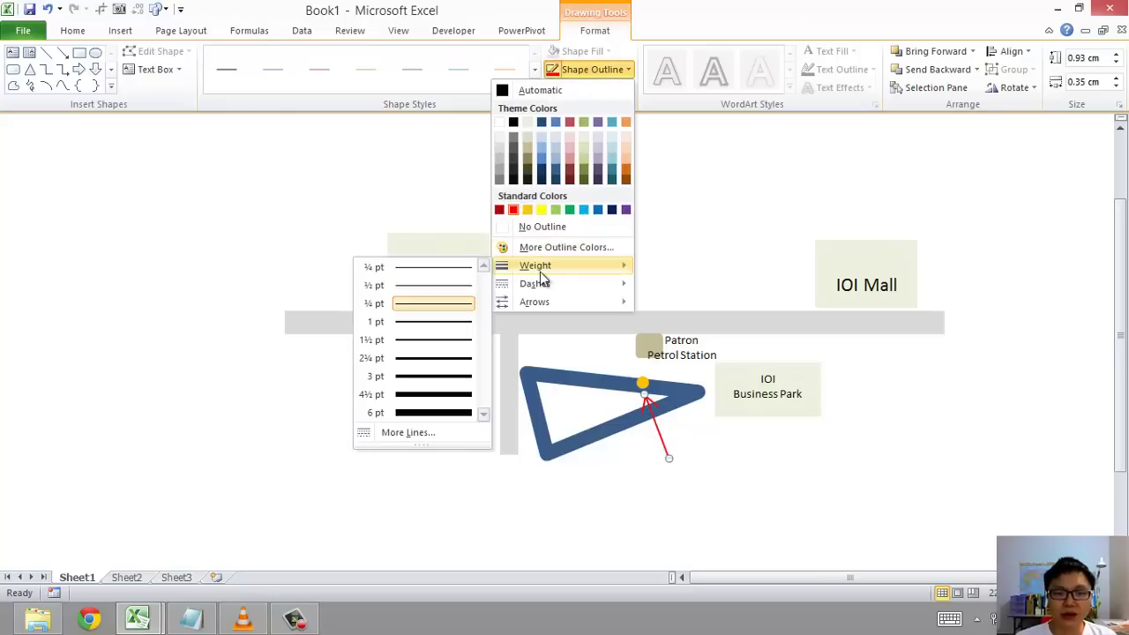
pyautogui.click(454, 284)
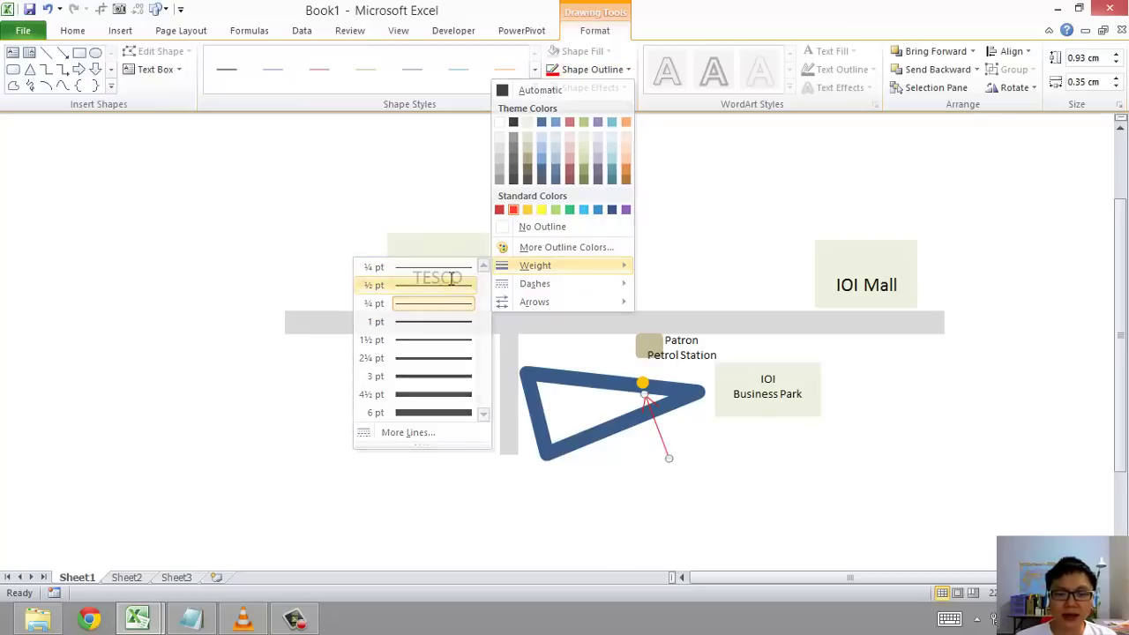
pyautogui.click(682, 463)
pyautogui.click(683, 432)
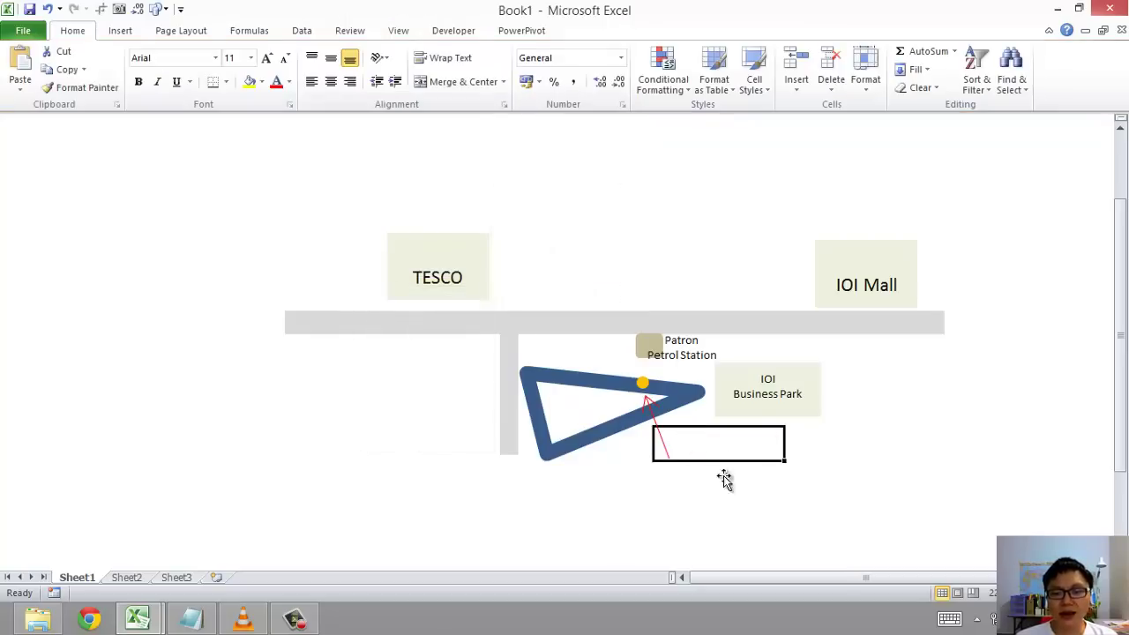
# Paste a copy of the Patron Petrol Station label below IOI Business Park and select its text
pyautogui.click(680, 360)
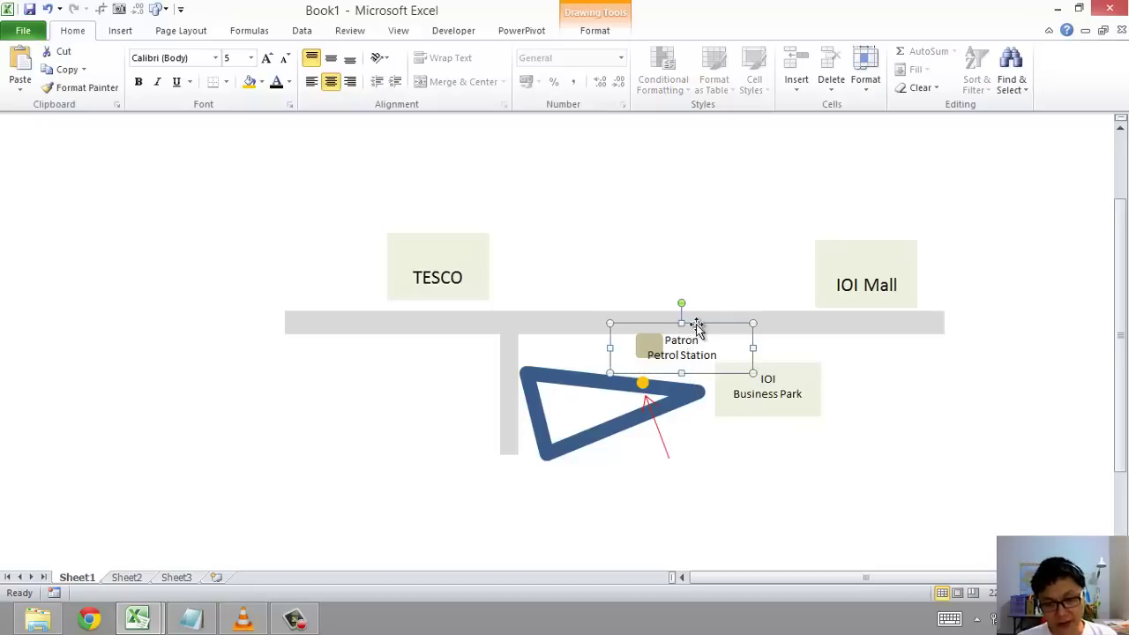
pyautogui.click(742, 486)
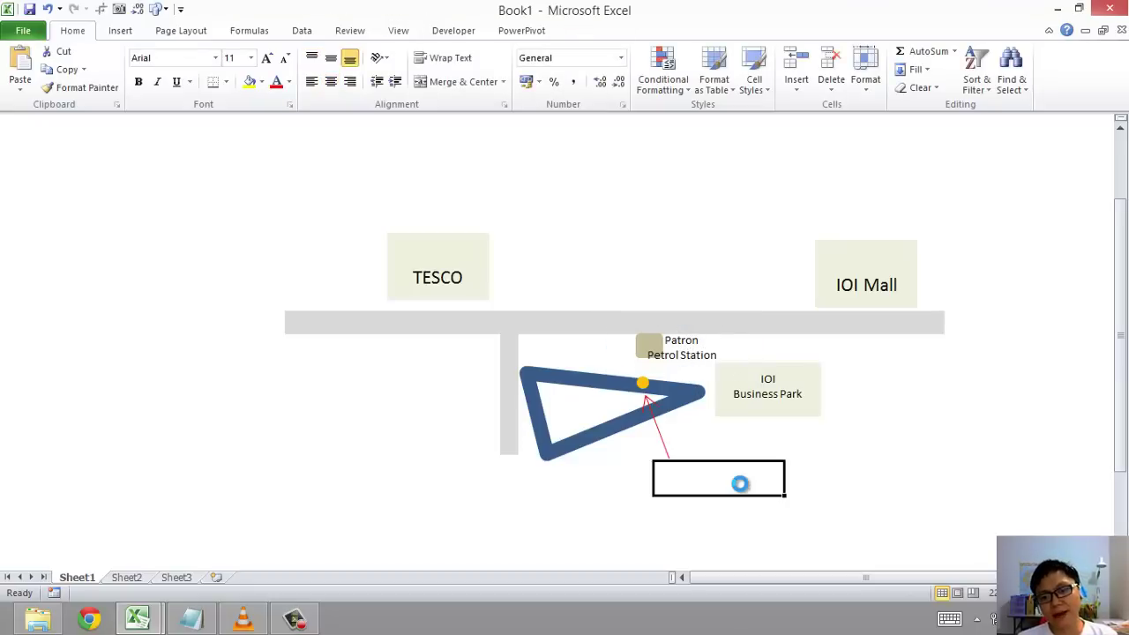
pyautogui.hotkey('ctrl', 'v')
pyautogui.moveTo(703, 445); pyautogui.dragTo(705, 445)
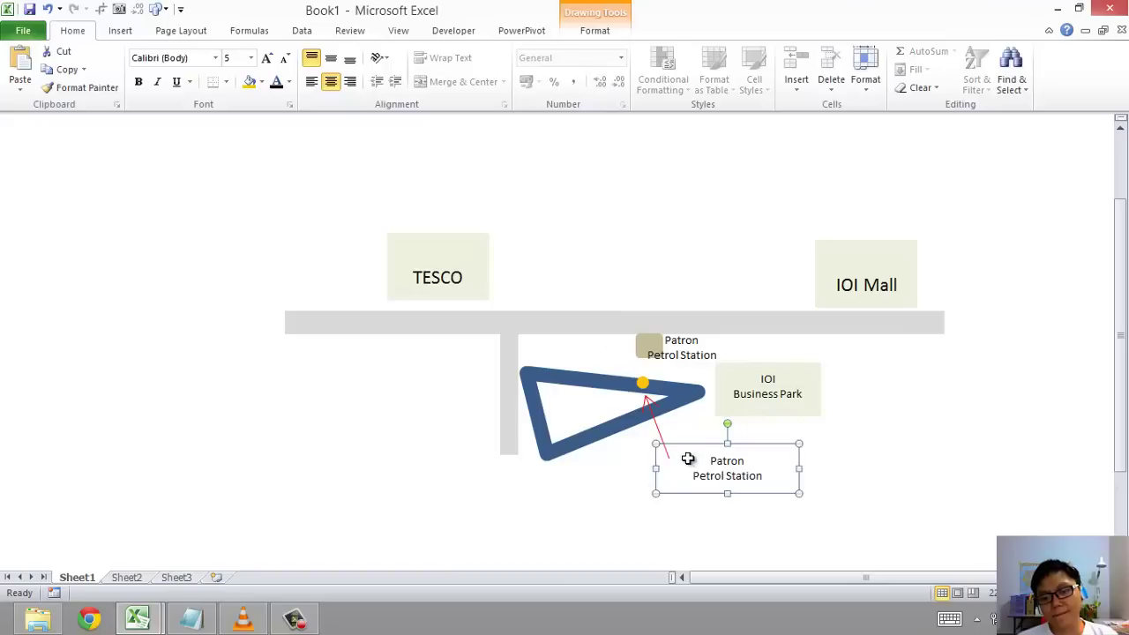
pyautogui.click(711, 462)
pyautogui.click(710, 468)
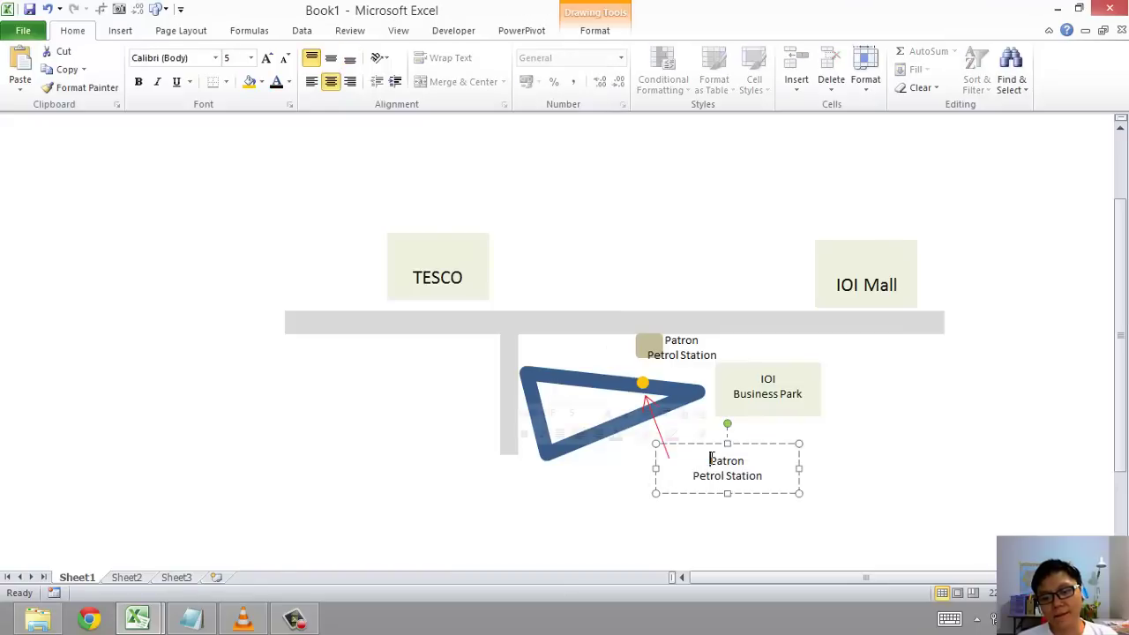
pyautogui.doubleClick(712, 460)
pyautogui.press('Escape')
pyautogui.press('Escape')
pyautogui.click(731, 465)
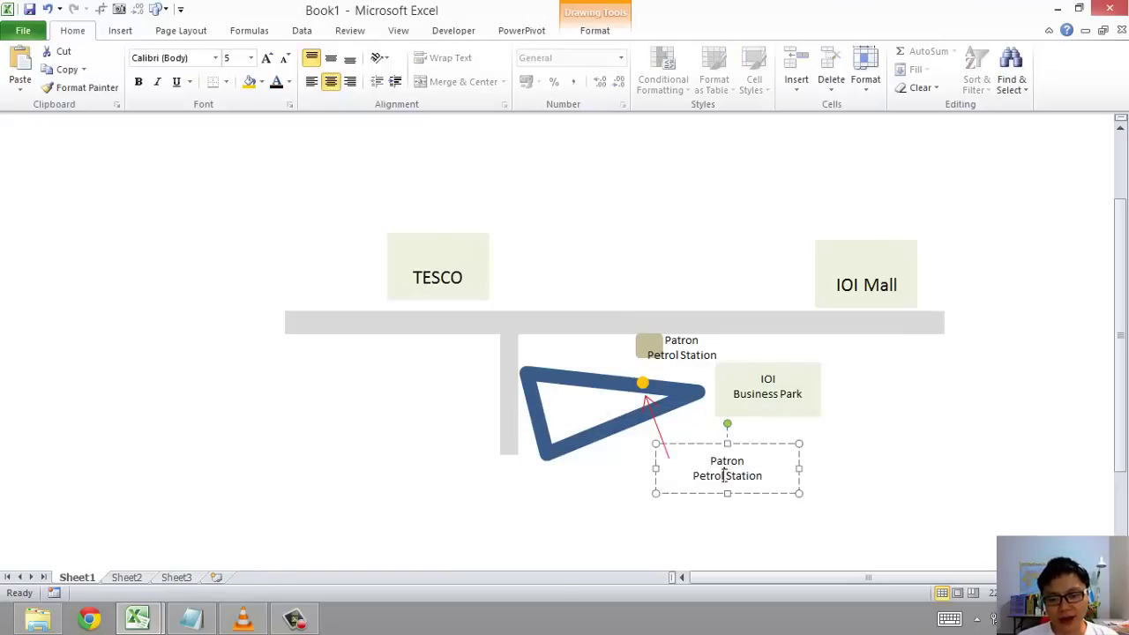
pyautogui.moveTo(735, 476)
pyautogui.mouseDown()
pyautogui.moveTo(693, 473)
pyautogui.moveTo(801, 484)
pyautogui.mouseUp()
pyautogui.click(739, 460)
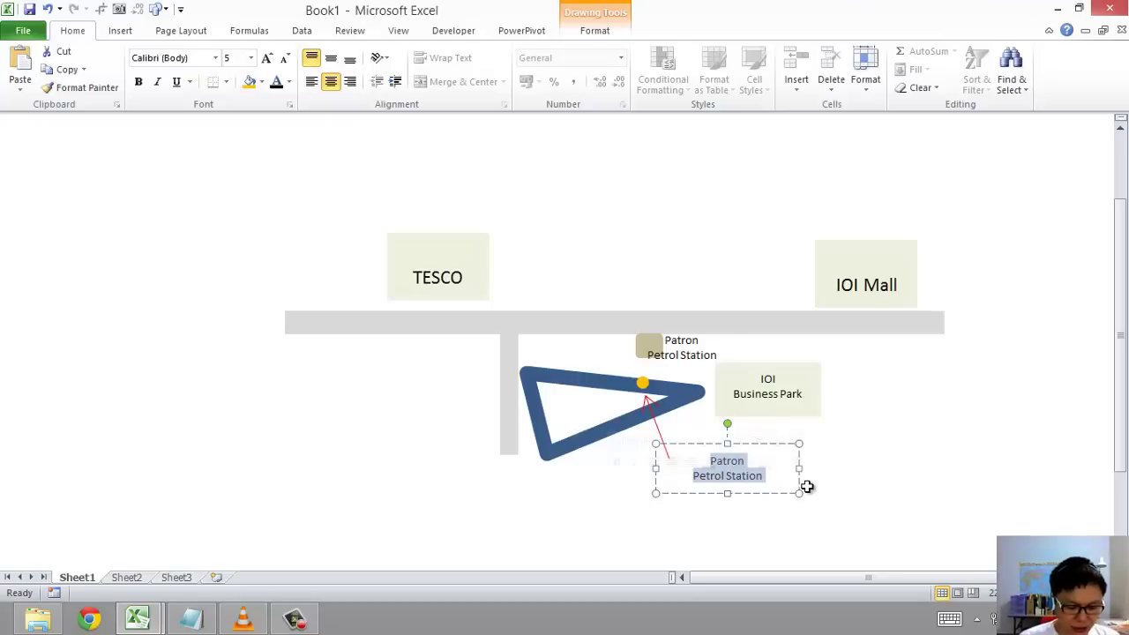
# Replace the copied label's text with the company's street address and widen the box to fit
pyautogui.write('26-2, Jala')
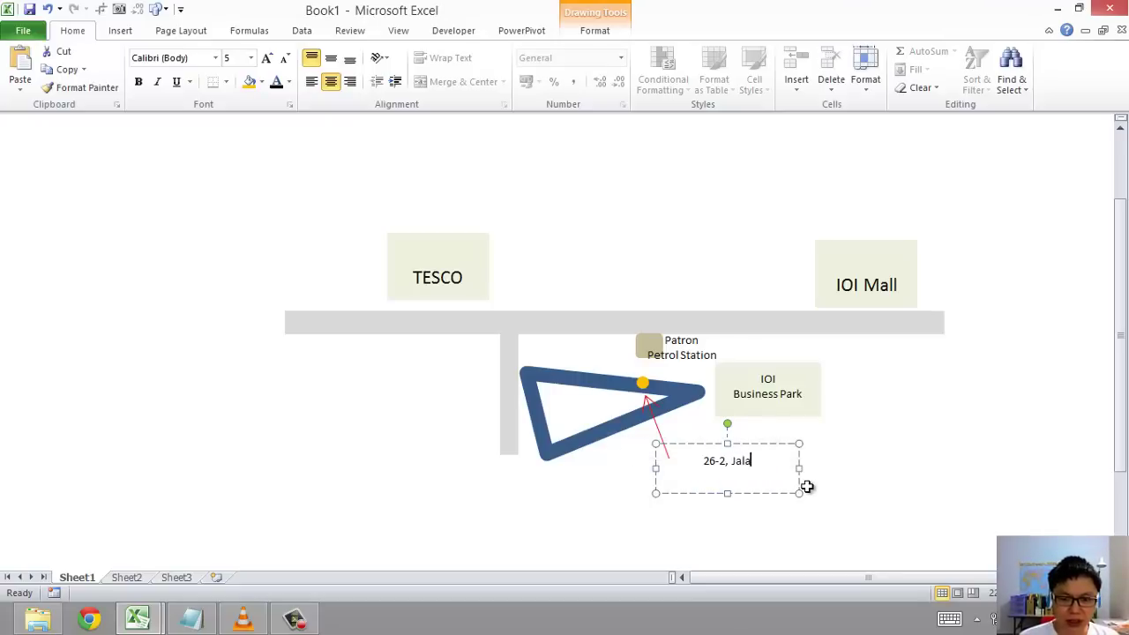
pyautogui.write('n OP 1/5')
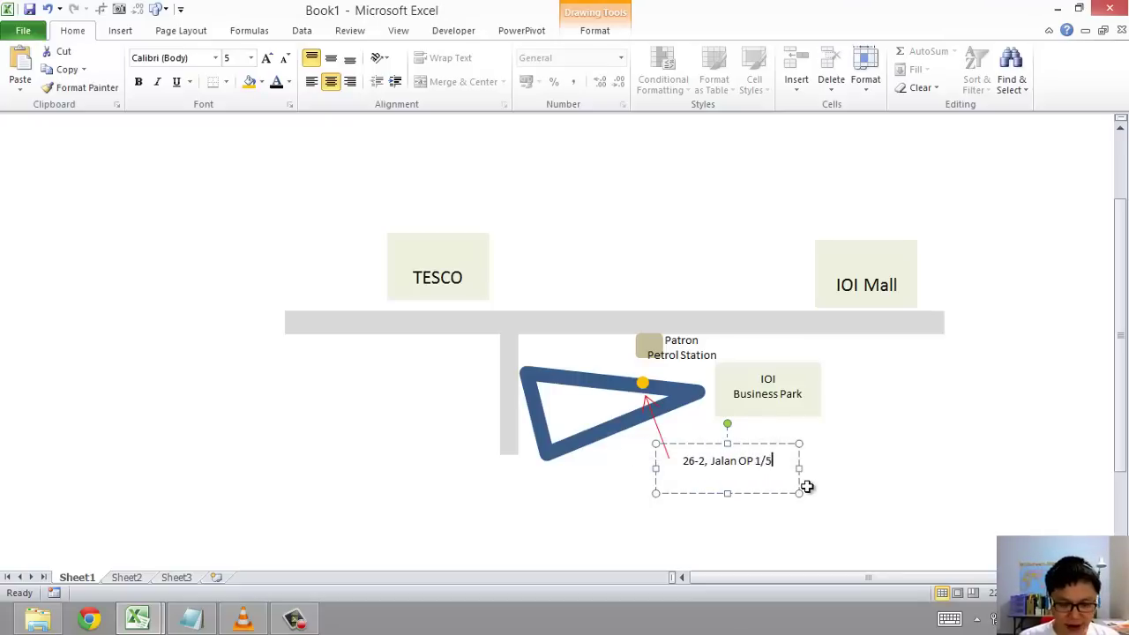
pyautogui.write(' Pusat')
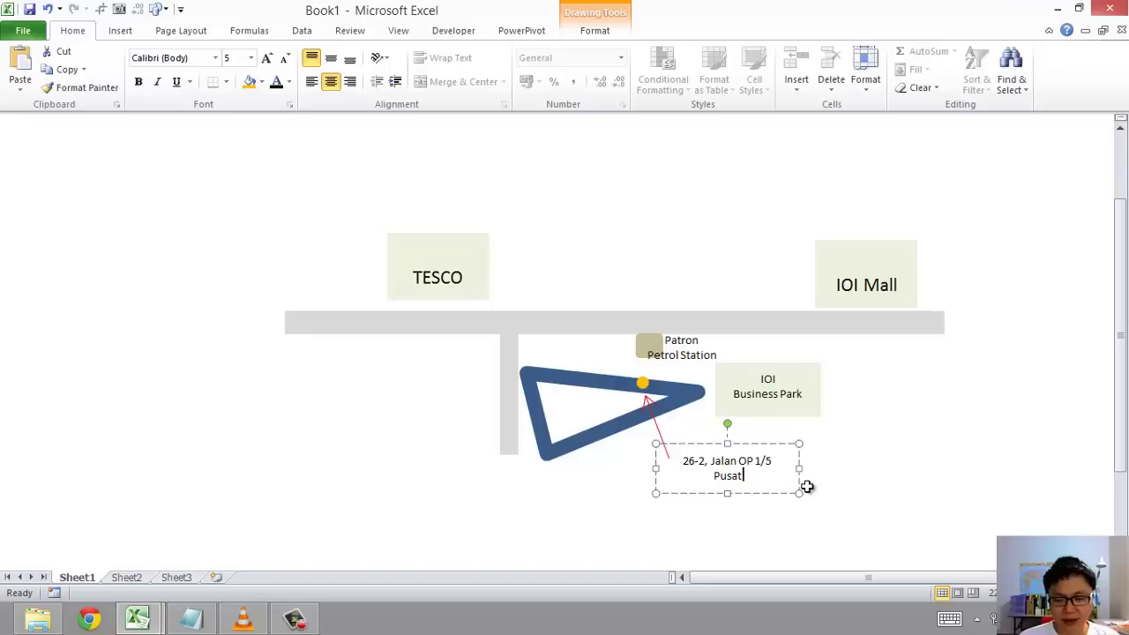
pyautogui.write(' Perdagn')
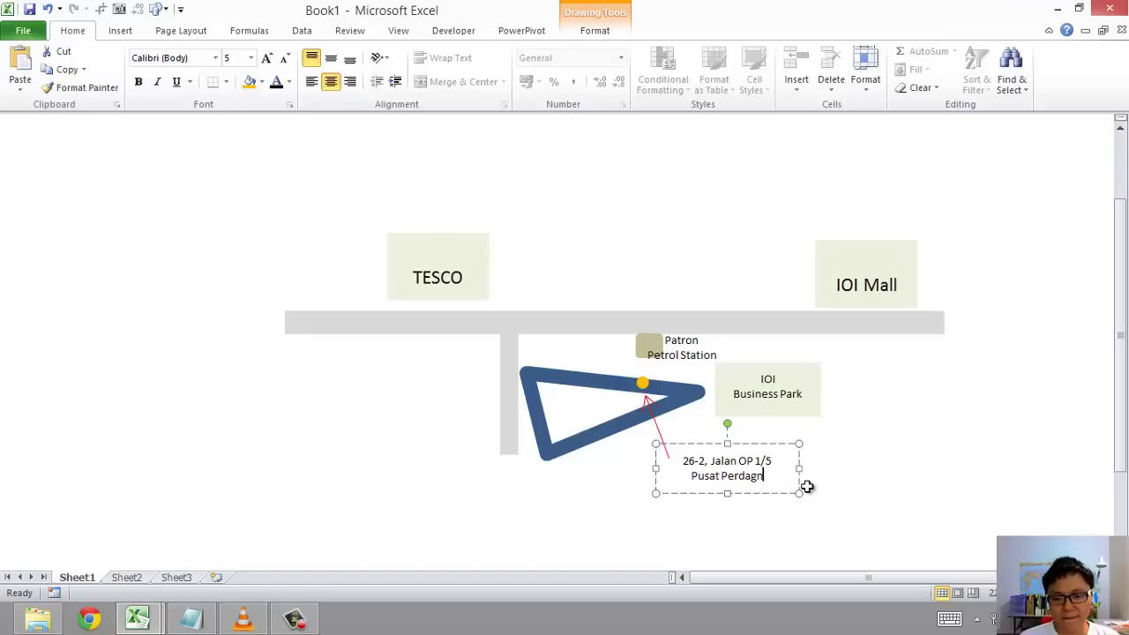
pyautogui.press('BackSpace')
pyautogui.write('angan:')
pyautogui.write('One Puchong')
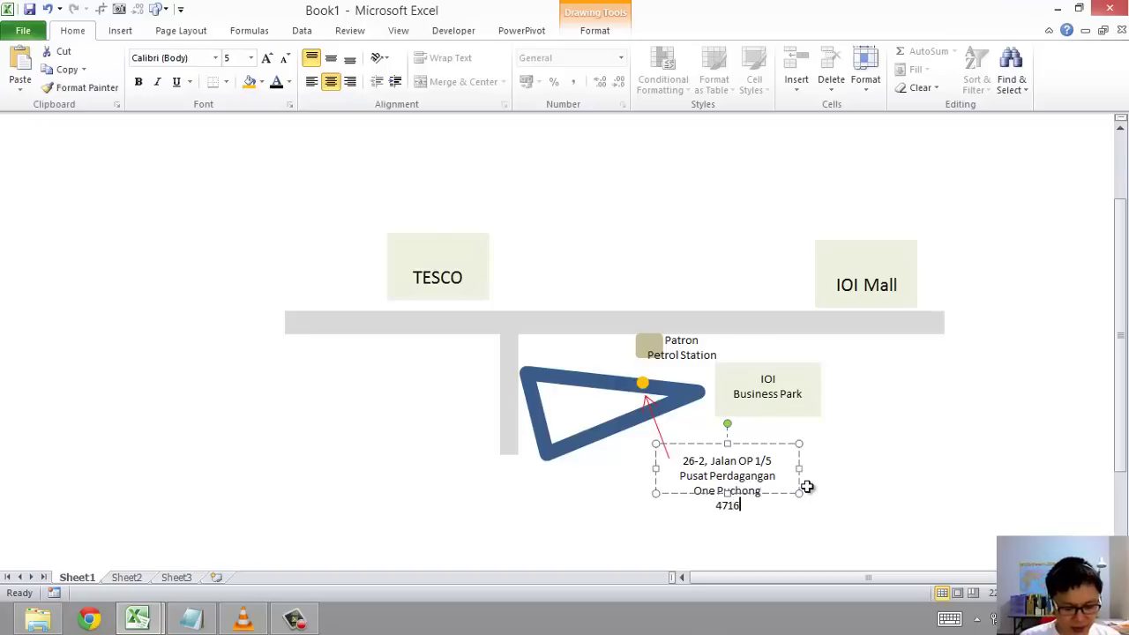
pyautogui.write('47160, Selangor,')
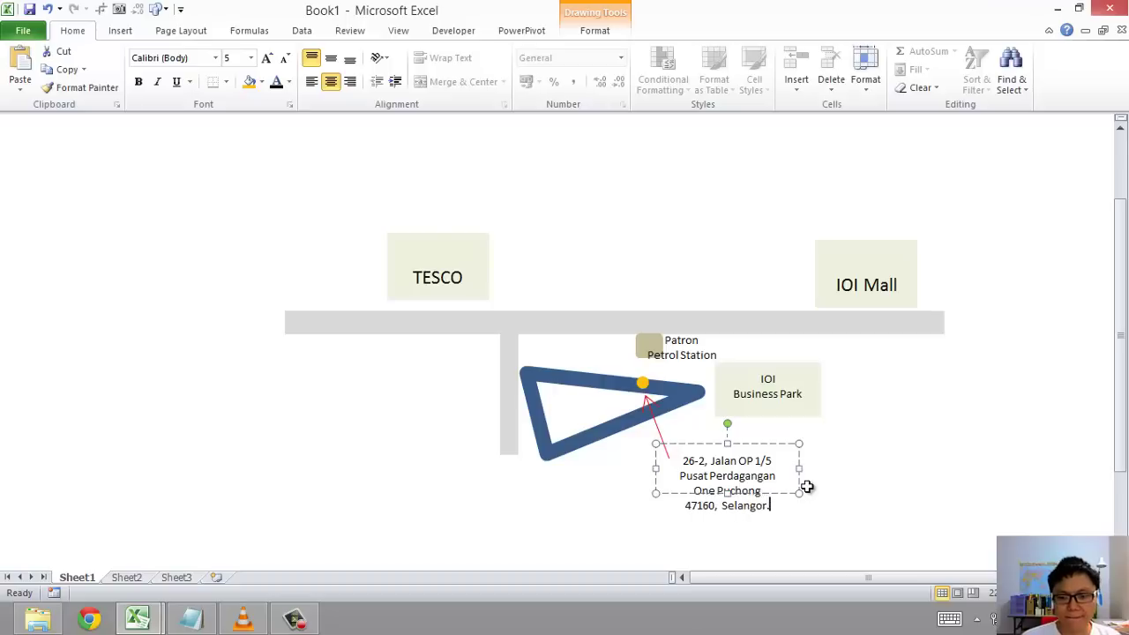
pyautogui.write('Malaysia')
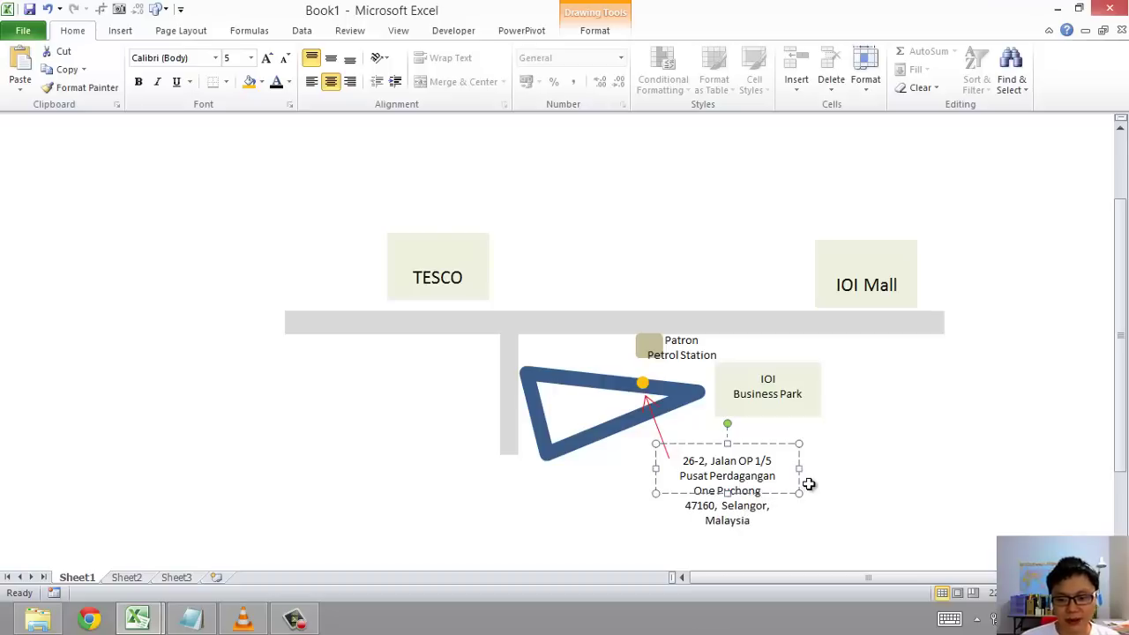
pyautogui.moveTo(798, 468); pyautogui.dragTo(924, 470)
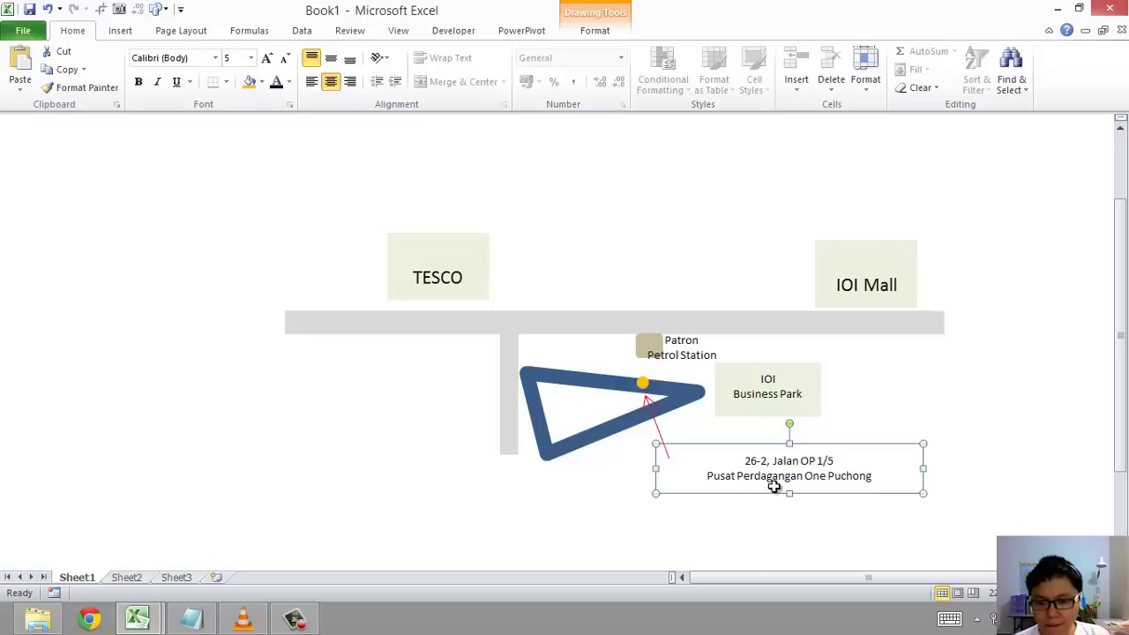
pyautogui.moveTo(789, 494); pyautogui.dragTo(789, 510)
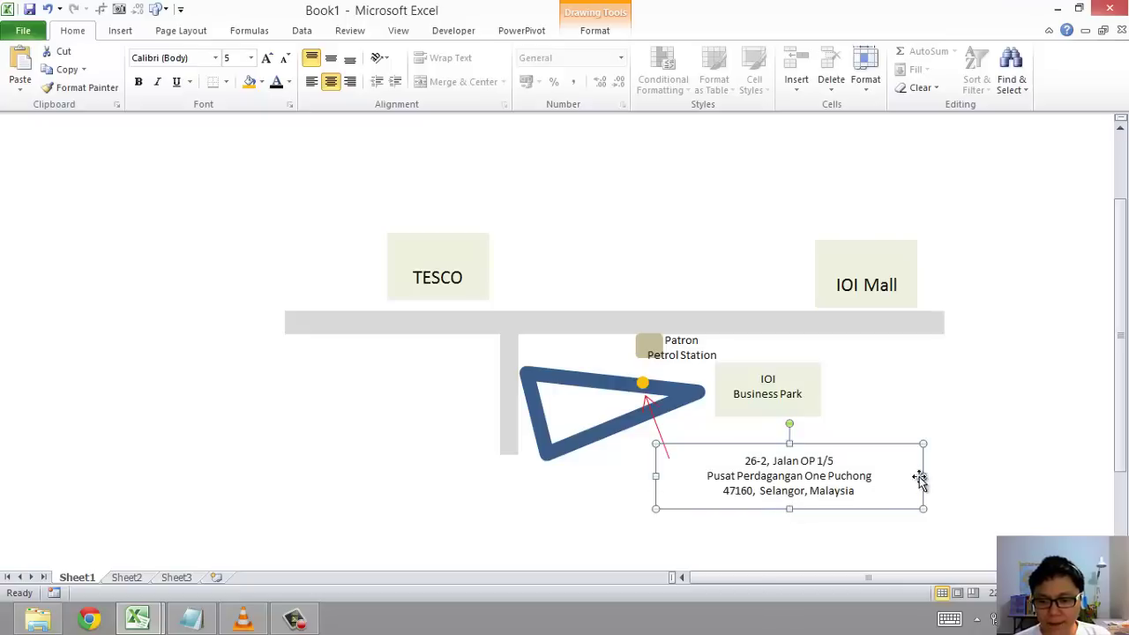
pyautogui.moveTo(923, 477); pyautogui.dragTo(884, 477)
# Add the two contact phone numbers and extend the box downward to show every line
pyautogui.click(880, 504)
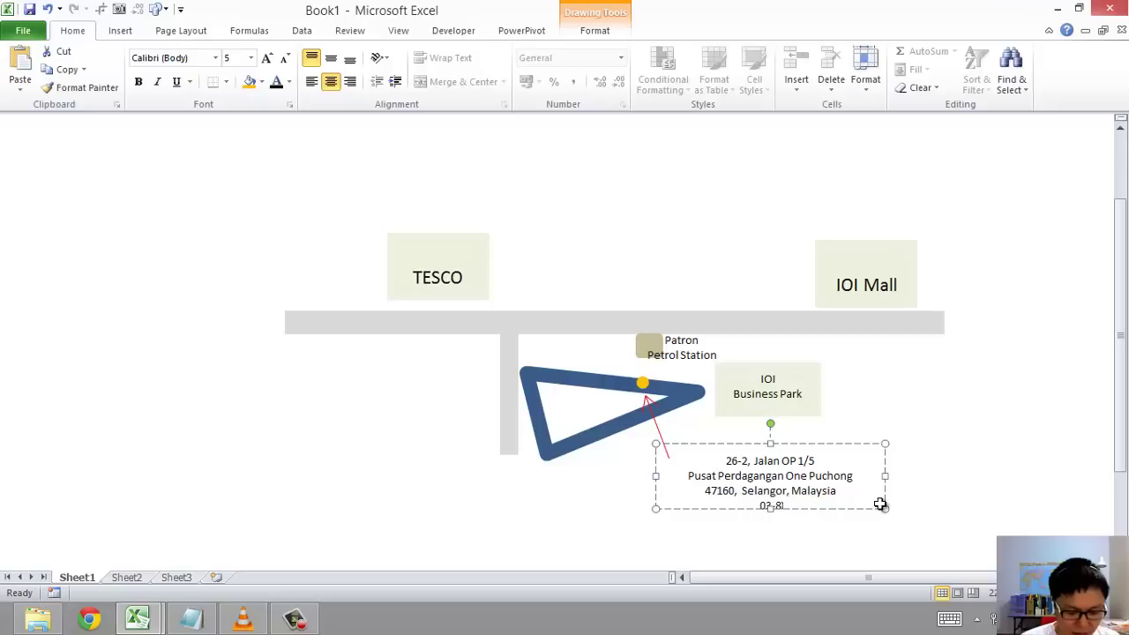
pyautogui.write('070 ')
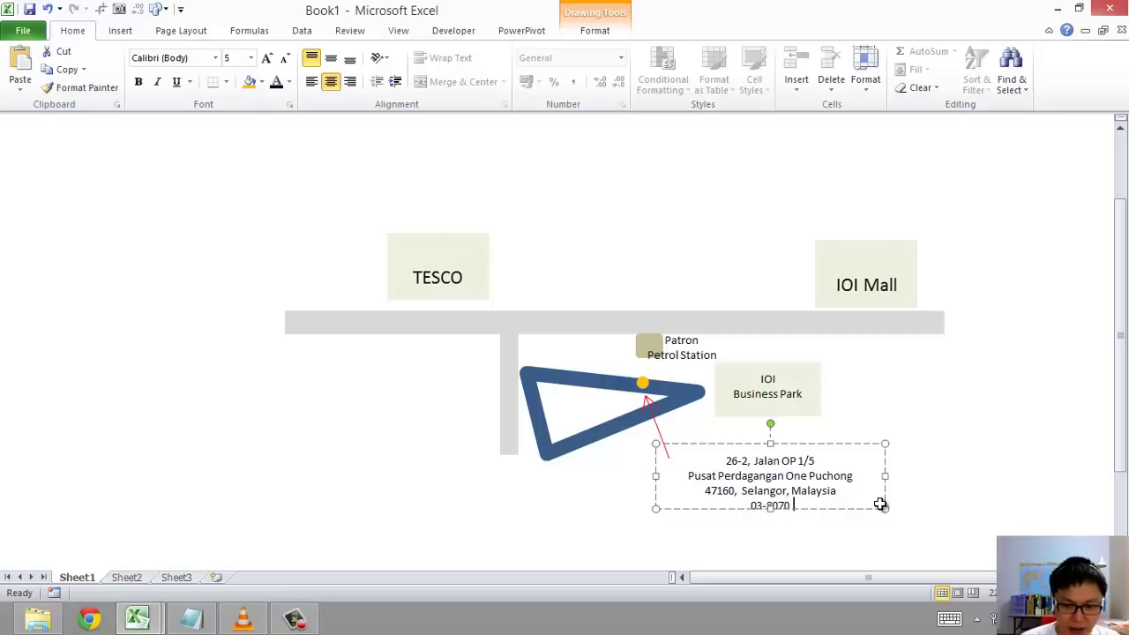
pyautogui.write('4733 /')
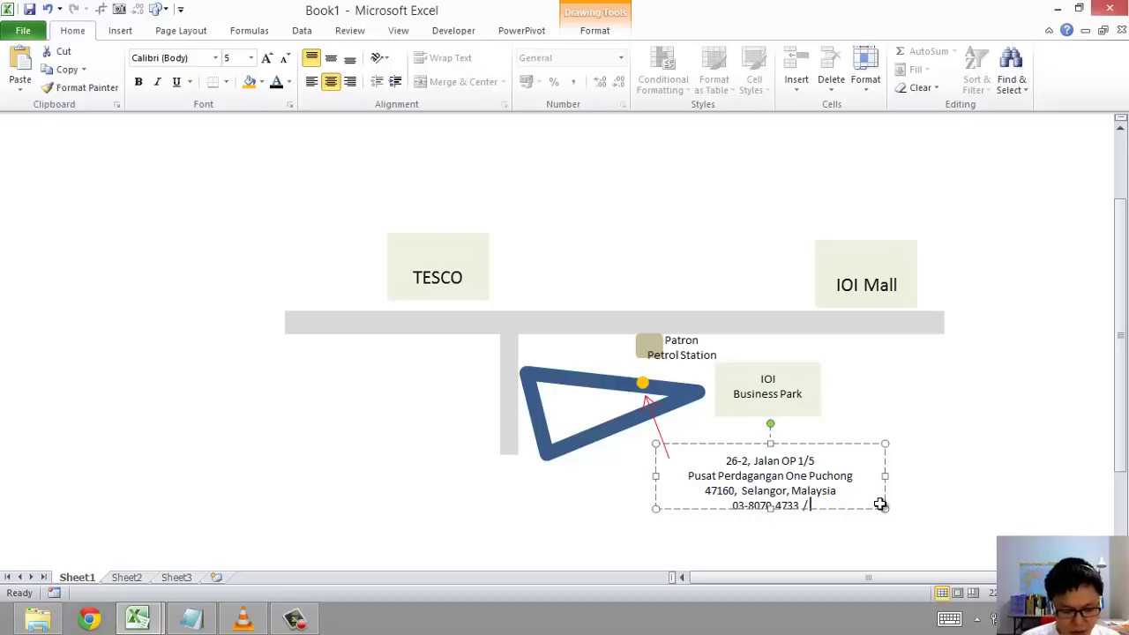
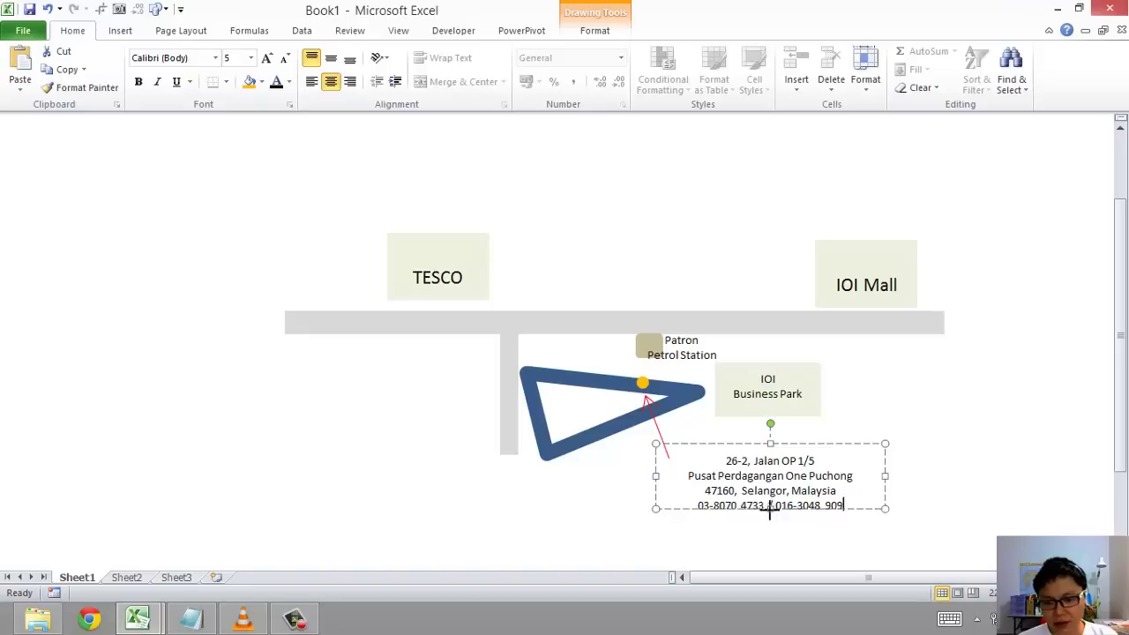
pyautogui.moveTo(771, 508); pyautogui.dragTo(776, 527)
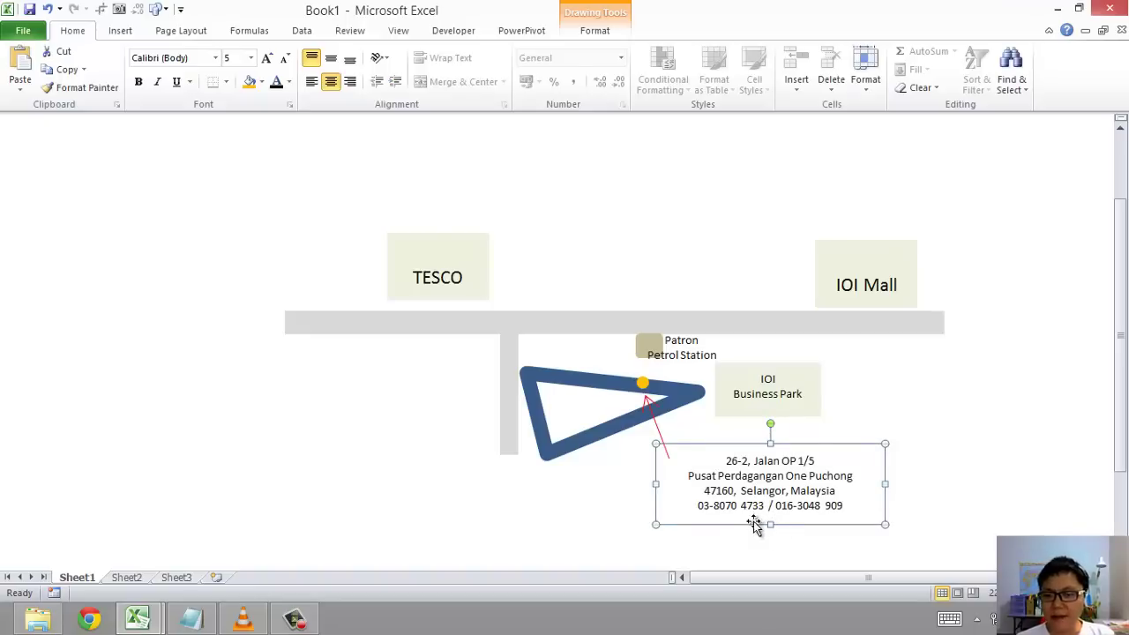
pyautogui.click(606, 484)
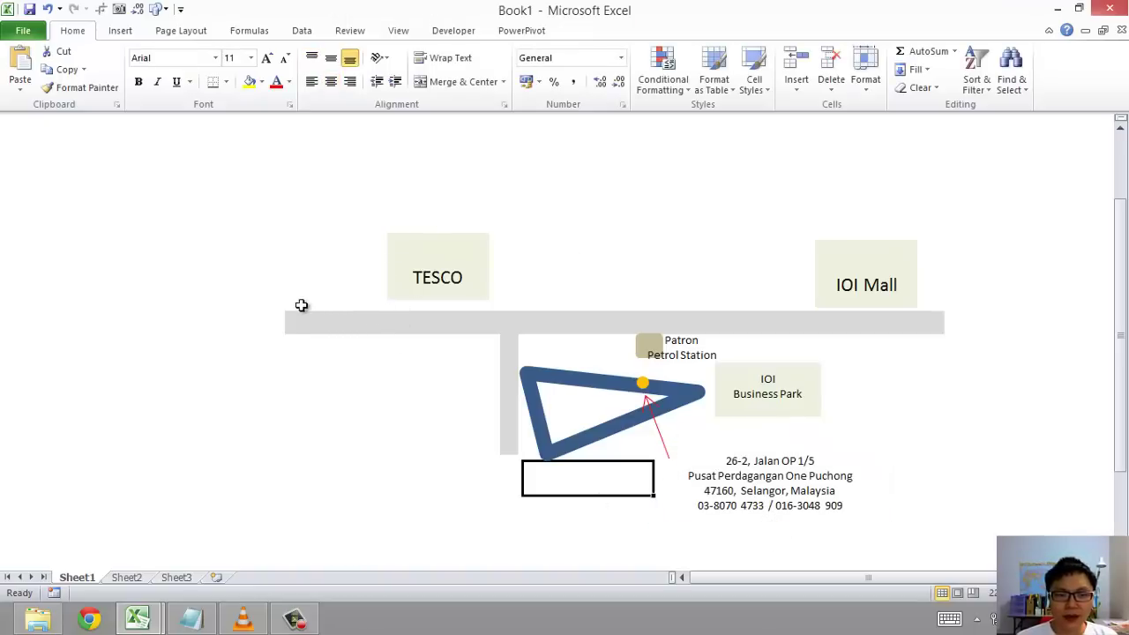
# Copy the red arrow and lay the copy along the left end of the horizontal road
pyautogui.click(660, 436)
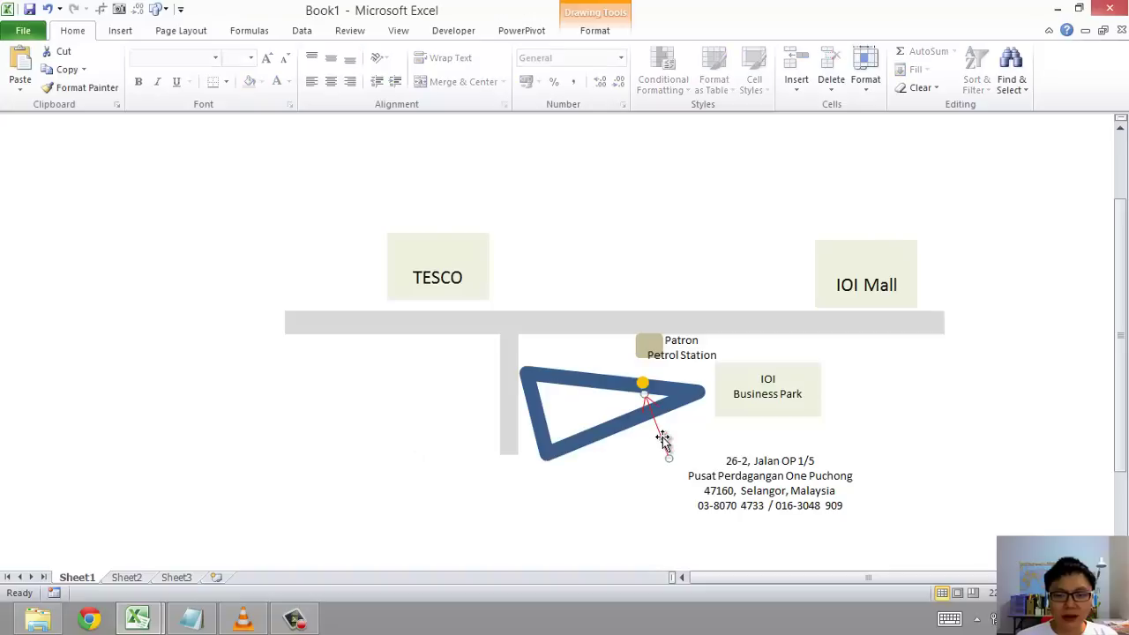
pyautogui.hotkey('ctrl', 'c')
pyautogui.click(347, 394)
pyautogui.hotkey('ctrl', 'v')
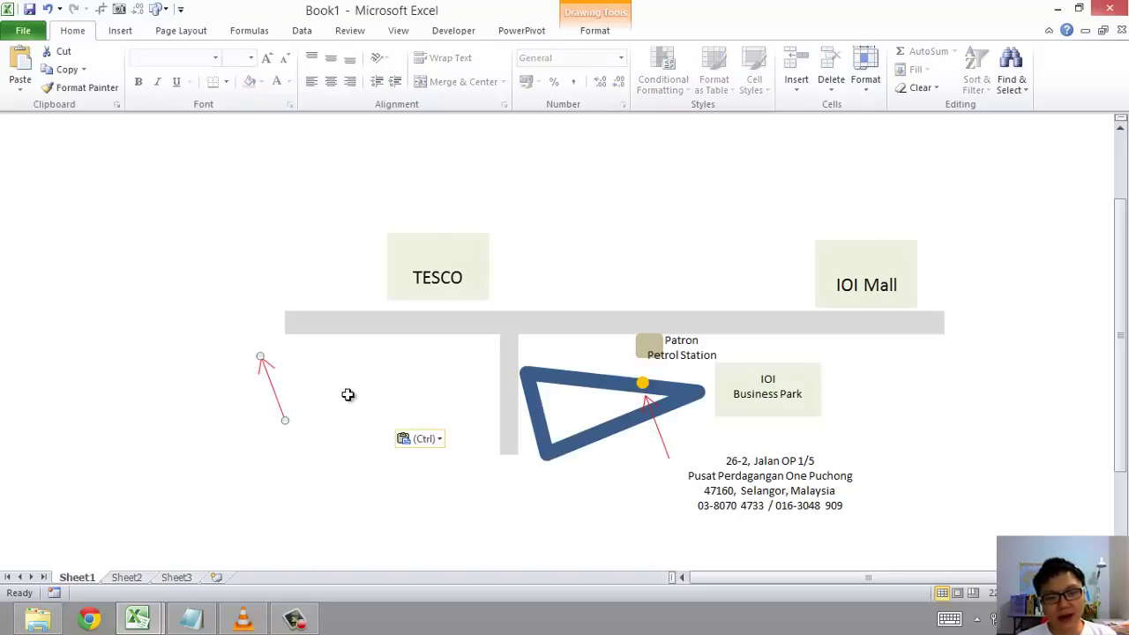
pyautogui.moveTo(261, 355); pyautogui.dragTo(328, 321)
pyautogui.moveTo(284, 420); pyautogui.dragTo(277, 320)
pyautogui.scroll(2, 335, 398)
pyautogui.scroll(-1, 335, 397)
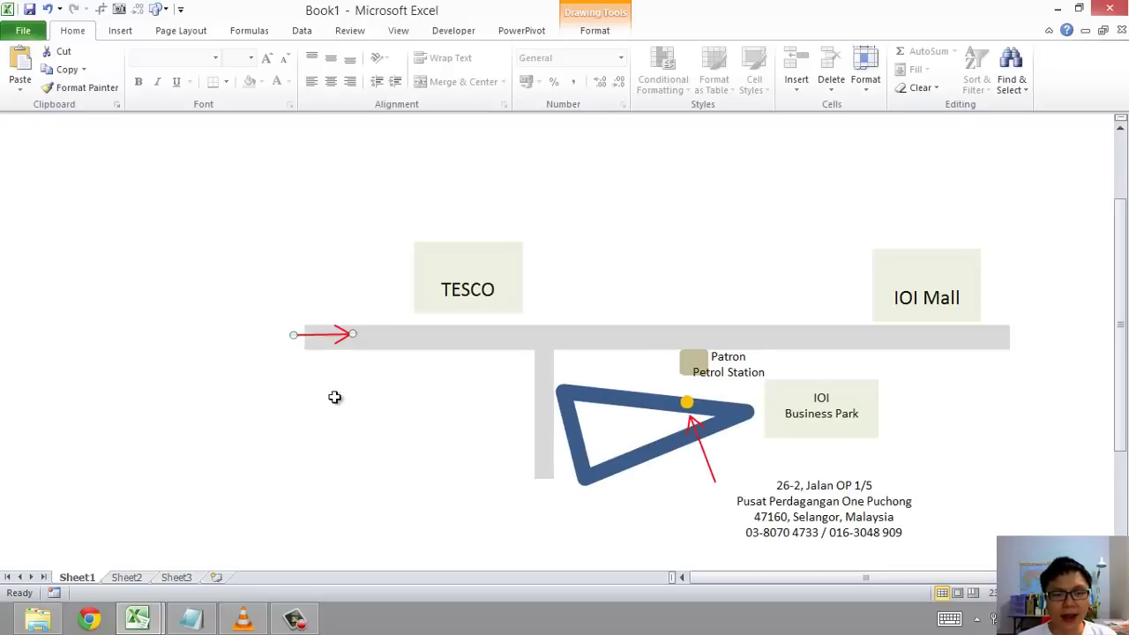
# Colour the new arrow's outline dark olive
pyautogui.click(591, 34)
pyautogui.click(589, 73)
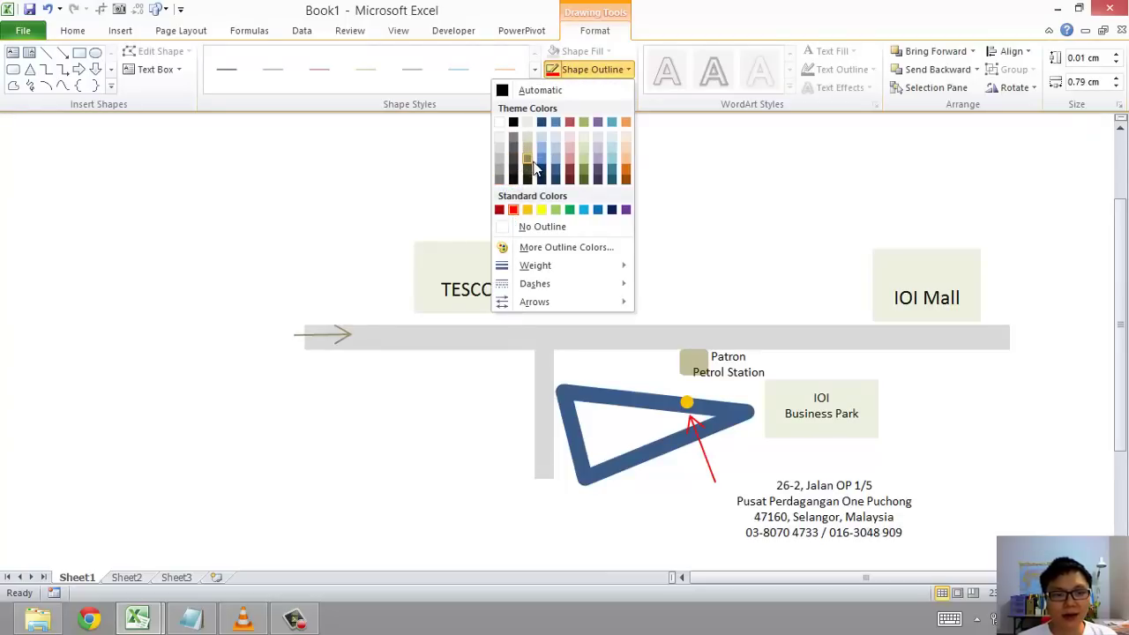
pyautogui.click(584, 180)
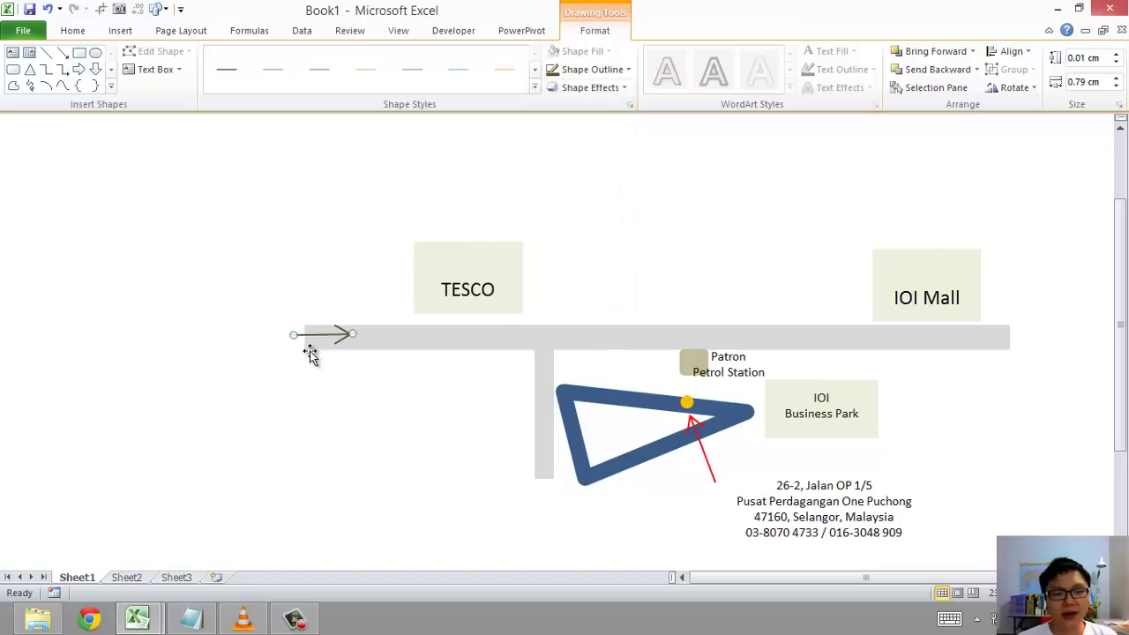
pyautogui.click(732, 373)
# Copy the petrol station label above the left arrow and retype it as 'From Cyberjaya/Putrajaya'
pyautogui.hotkey('ctrl', 'c')
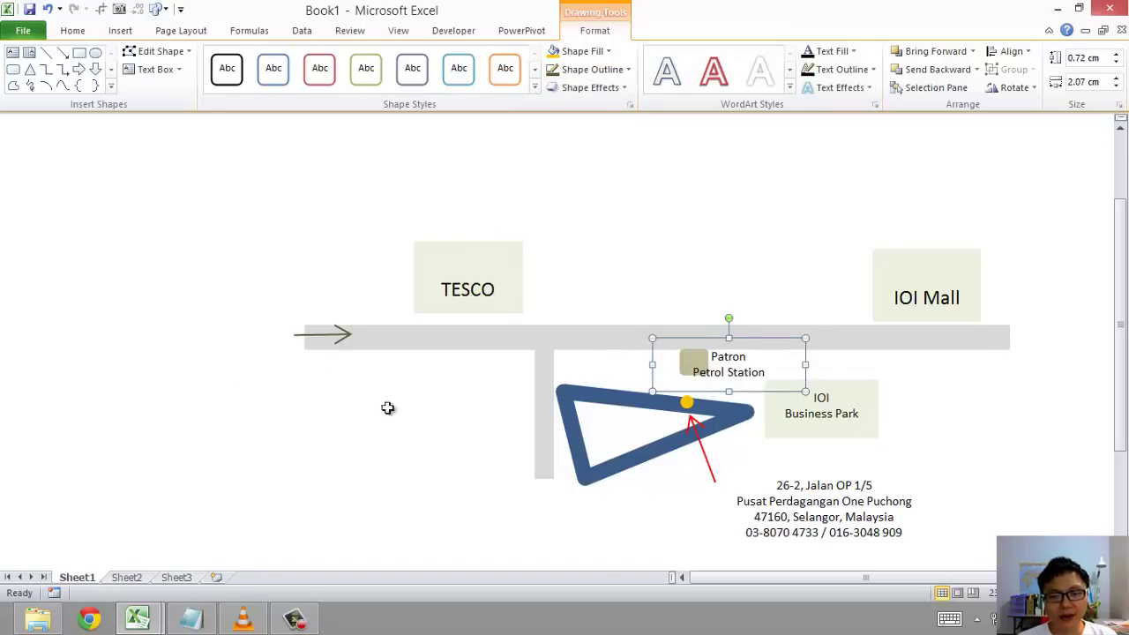
pyautogui.click(388, 405)
pyautogui.hotkey('ctrl', 'v')
pyautogui.moveTo(388, 411); pyautogui.dragTo(259, 305)
pyautogui.click(271, 306)
pyautogui.write('P')
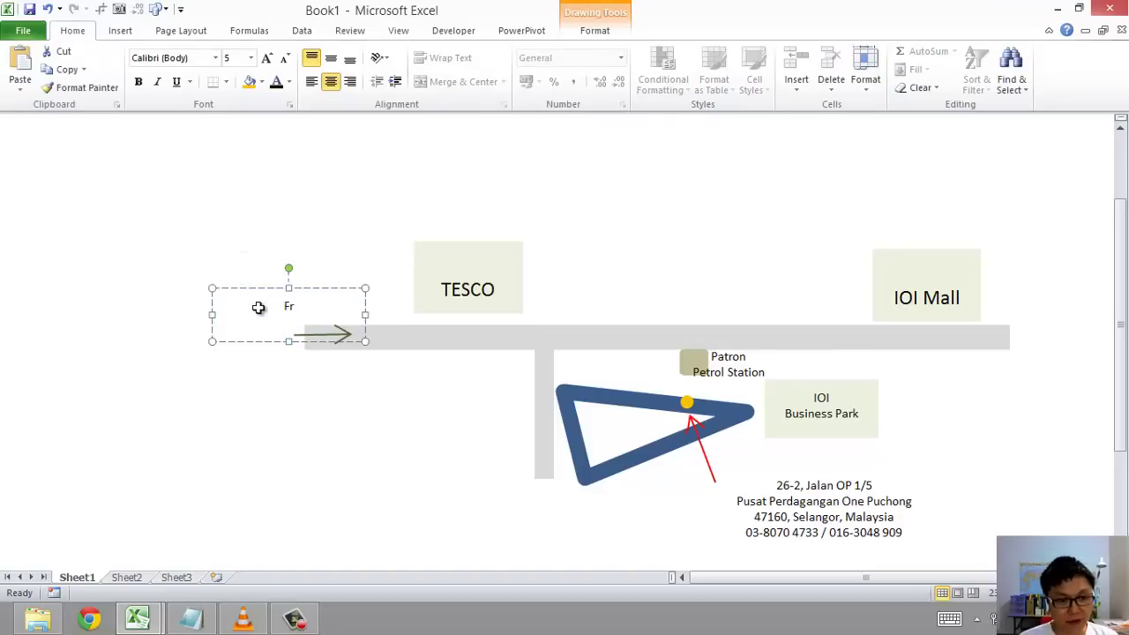
pyautogui.write('rom Cyberj')
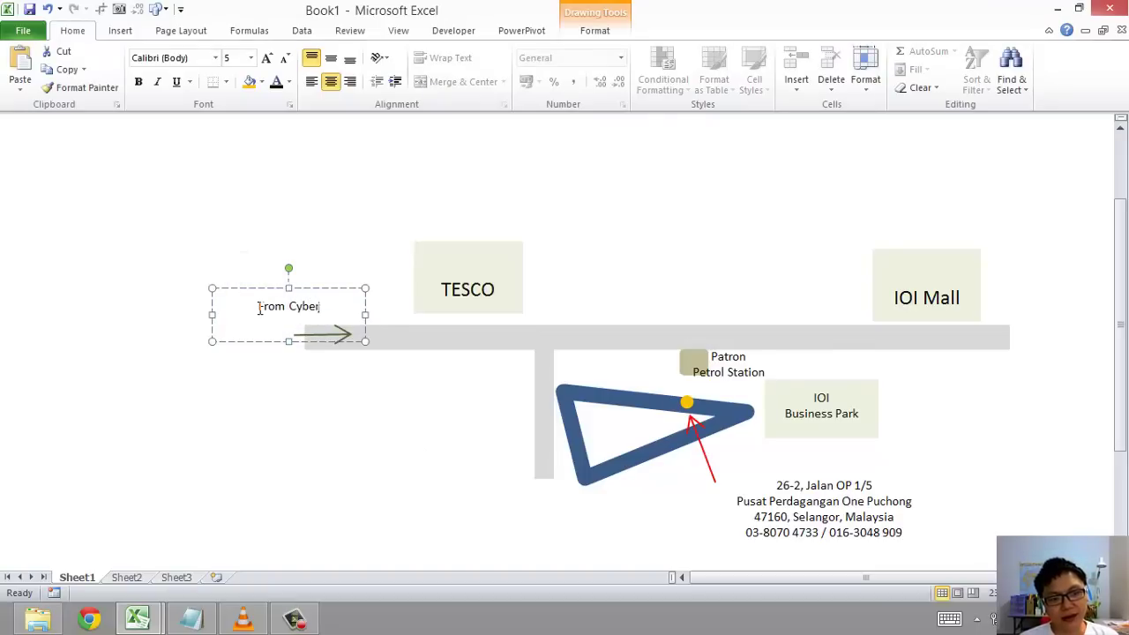
pyautogui.write('aya/Putrajaya')
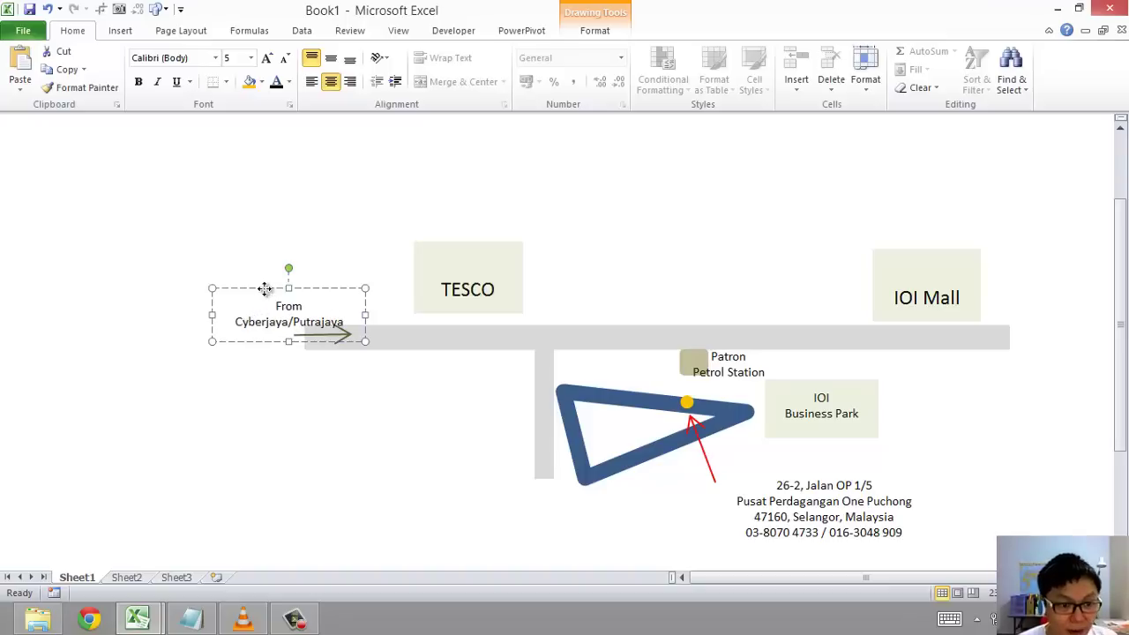
pyautogui.moveTo(265, 289); pyautogui.dragTo(262, 294)
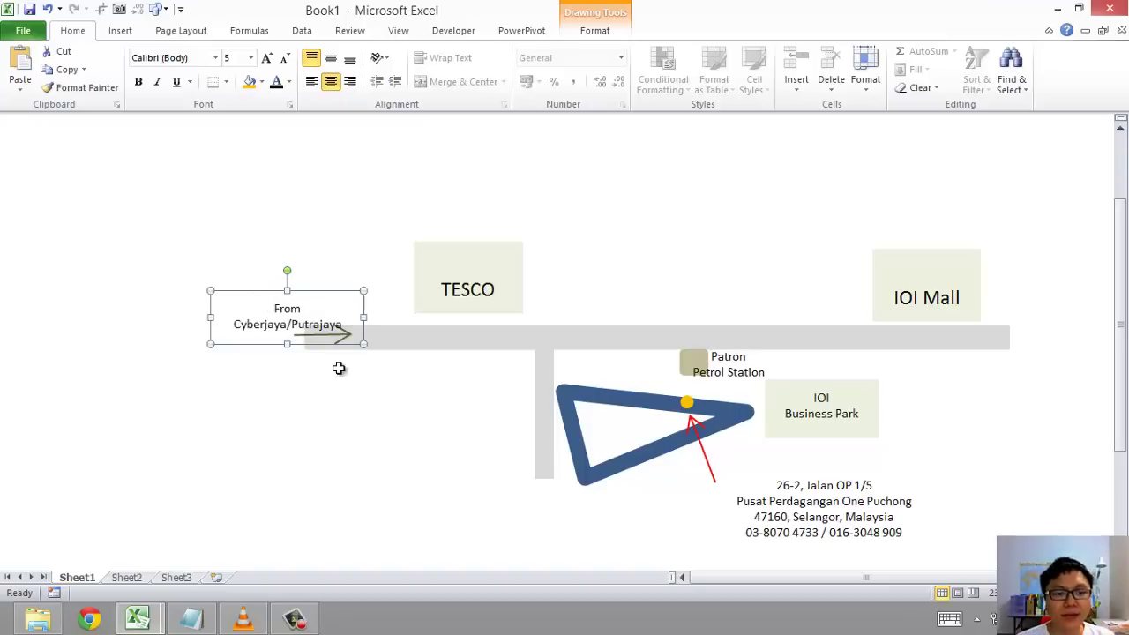
# Paste a copy of the left-end arrow at the right end of the road
pyautogui.click(341, 335)
pyautogui.hotkey('ctrl', 'c')
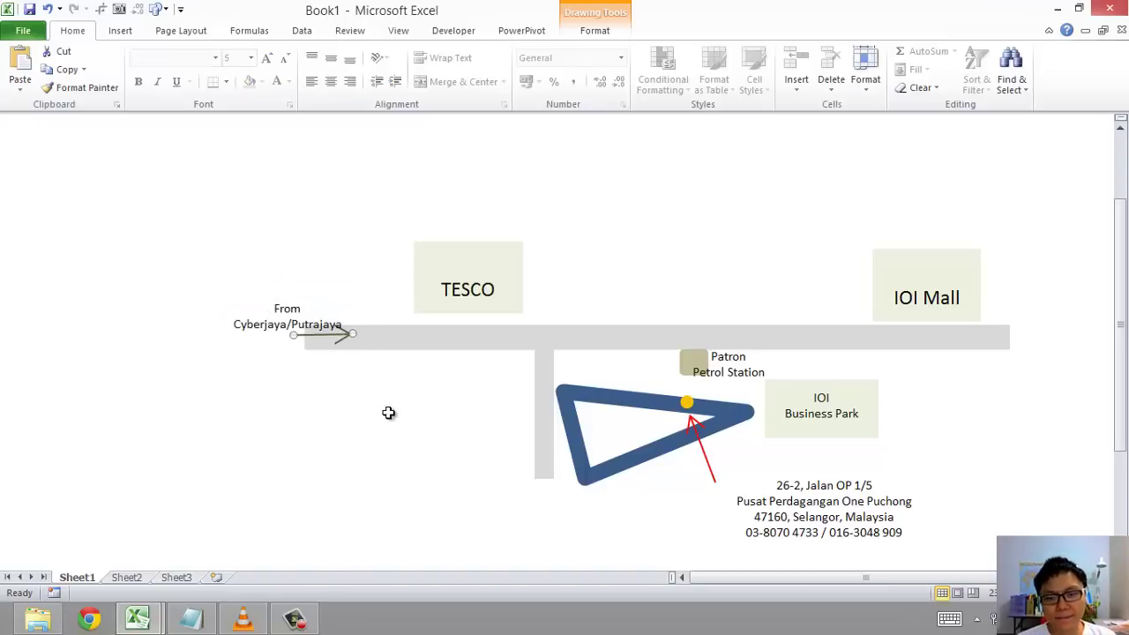
pyautogui.click(388, 412)
pyautogui.hotkey('ctrl', 'v')
pyautogui.moveTo(338, 413); pyautogui.dragTo(1015, 341)
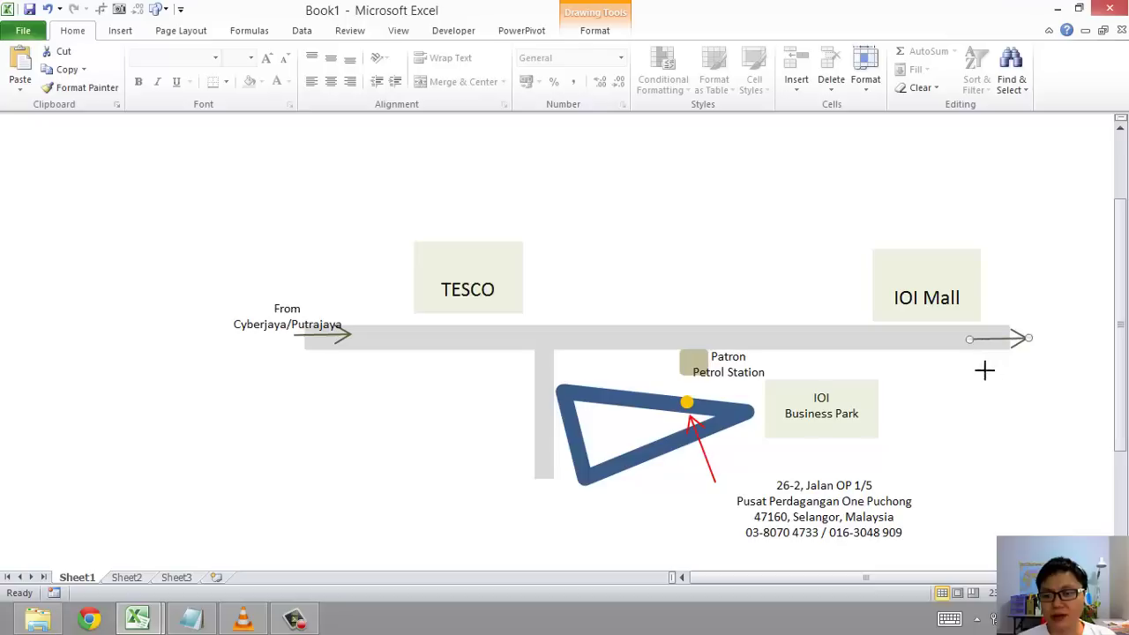
pyautogui.moveTo(1028, 338); pyautogui.dragTo(1078, 339)
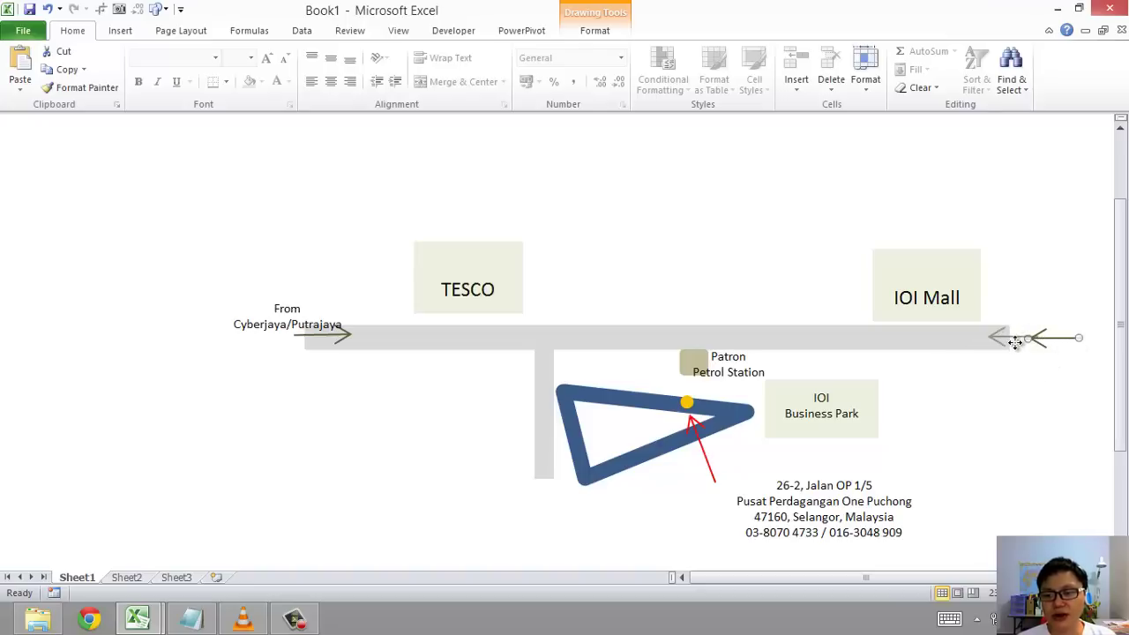
# Reverse the right-end arrow and place a From label copy beside IOI Mall, shifting the mall box left
pyautogui.moveTo(1015, 343); pyautogui.dragTo(995, 336)
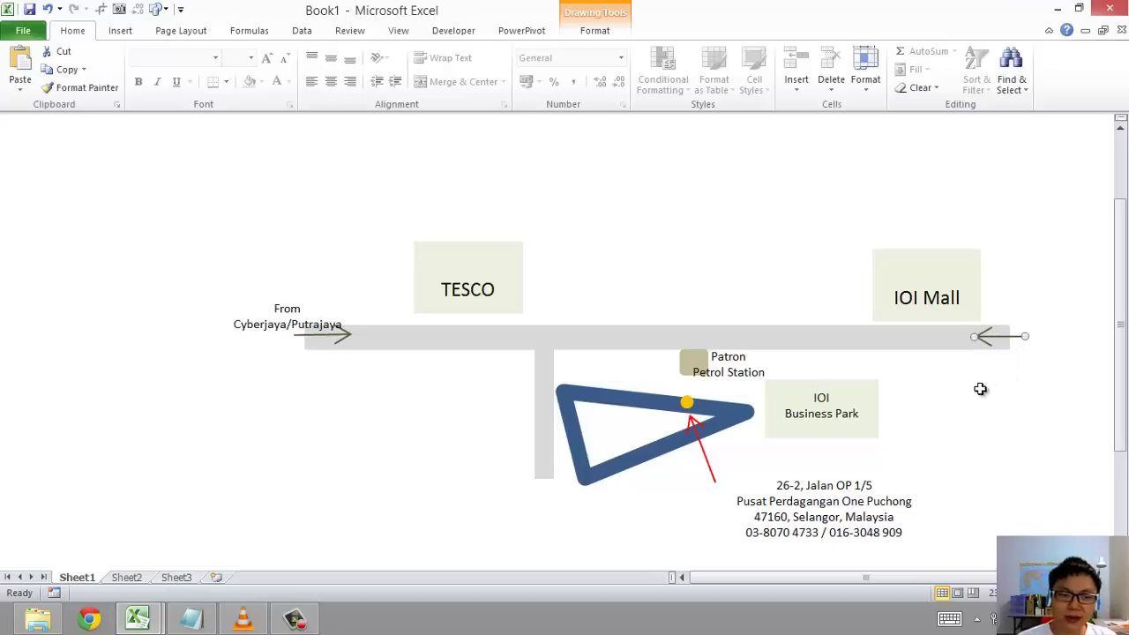
pyautogui.click(271, 322)
pyautogui.click(261, 346)
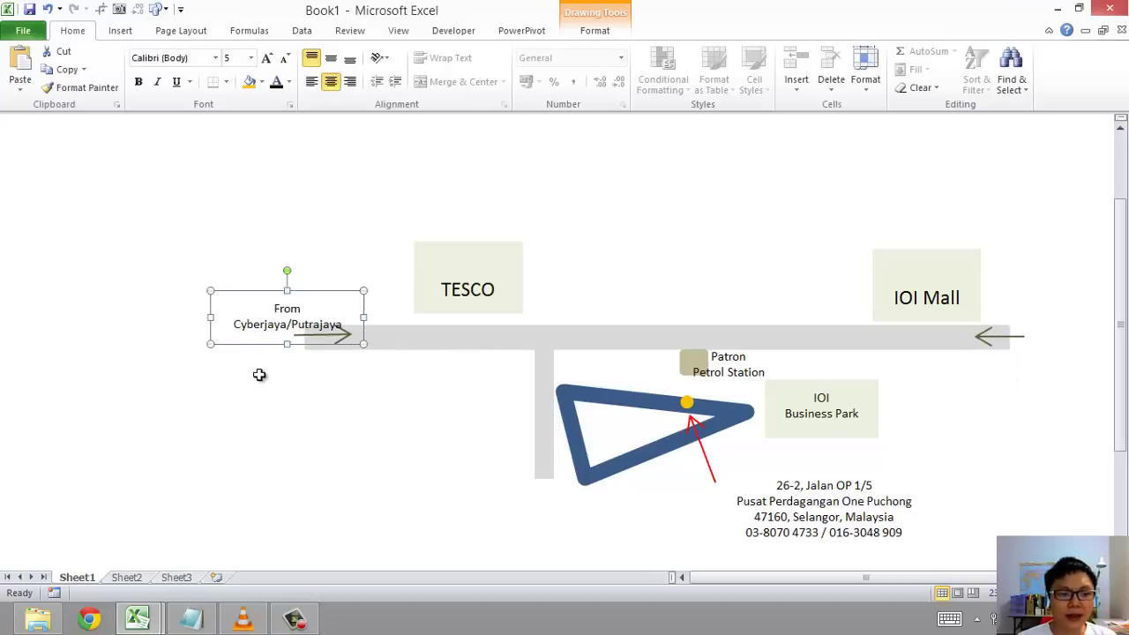
pyautogui.click(259, 383)
pyautogui.hotkey('ctrl', 'v')
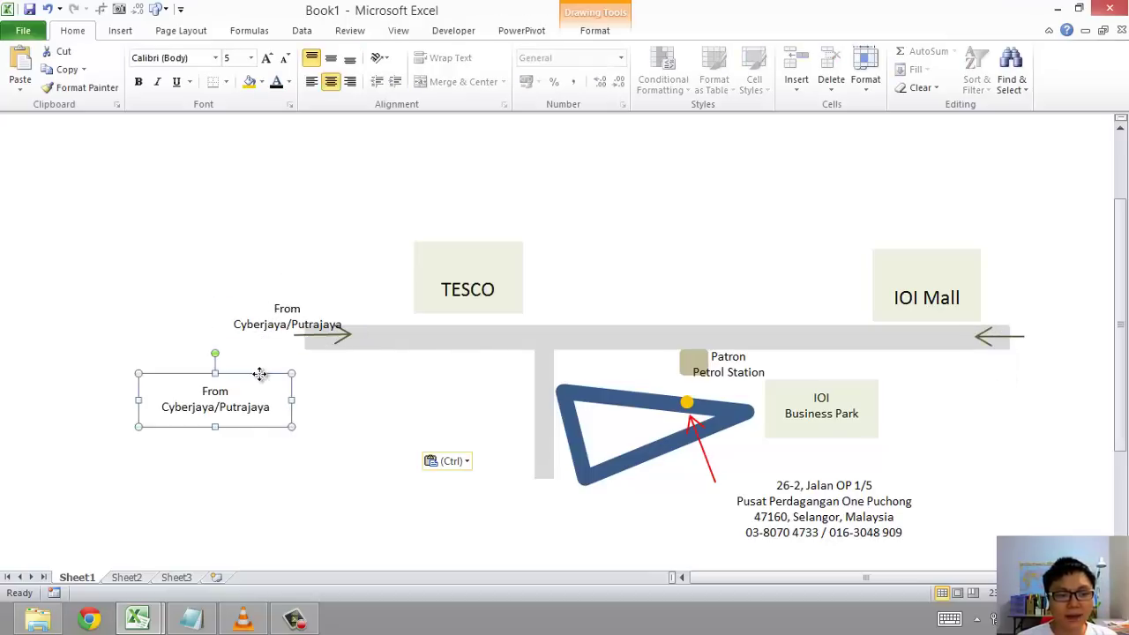
pyautogui.moveTo(262, 373); pyautogui.dragTo(1046, 292)
pyautogui.click(970, 309)
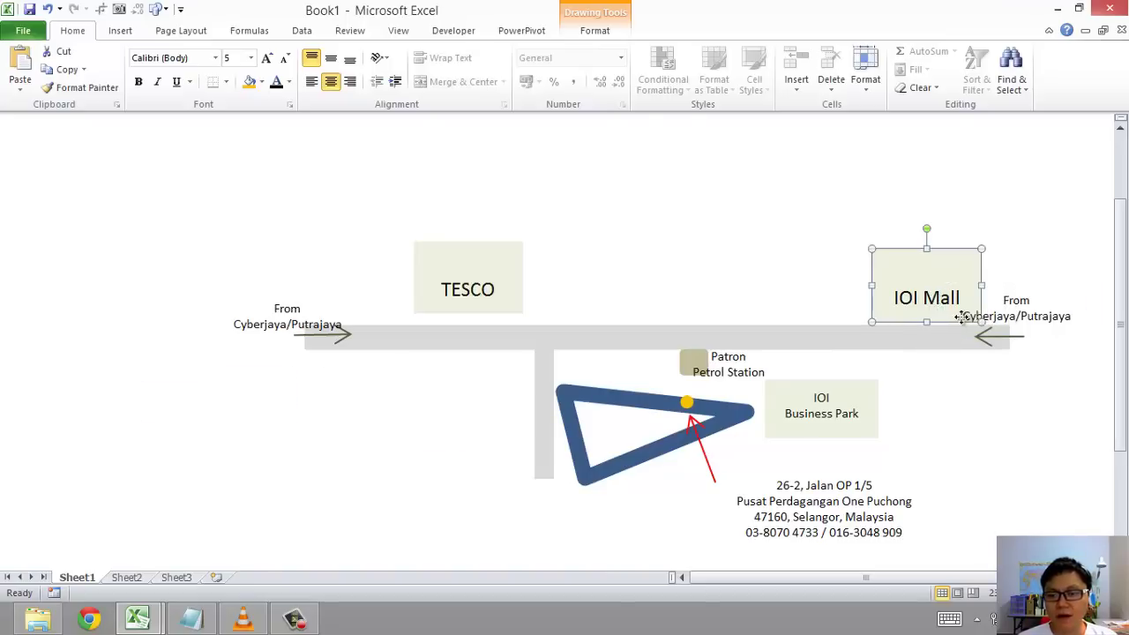
pyautogui.moveTo(970, 308); pyautogui.dragTo(976, 311)
pyautogui.click(967, 316)
pyautogui.click(893, 321)
pyautogui.moveTo(893, 321); pyautogui.dragTo(876, 321)
# Retype the copied label as 'From Sunway/PJ' and settle it above the arrow
pyautogui.click(1027, 316)
pyautogui.tripleClick(1028, 315)
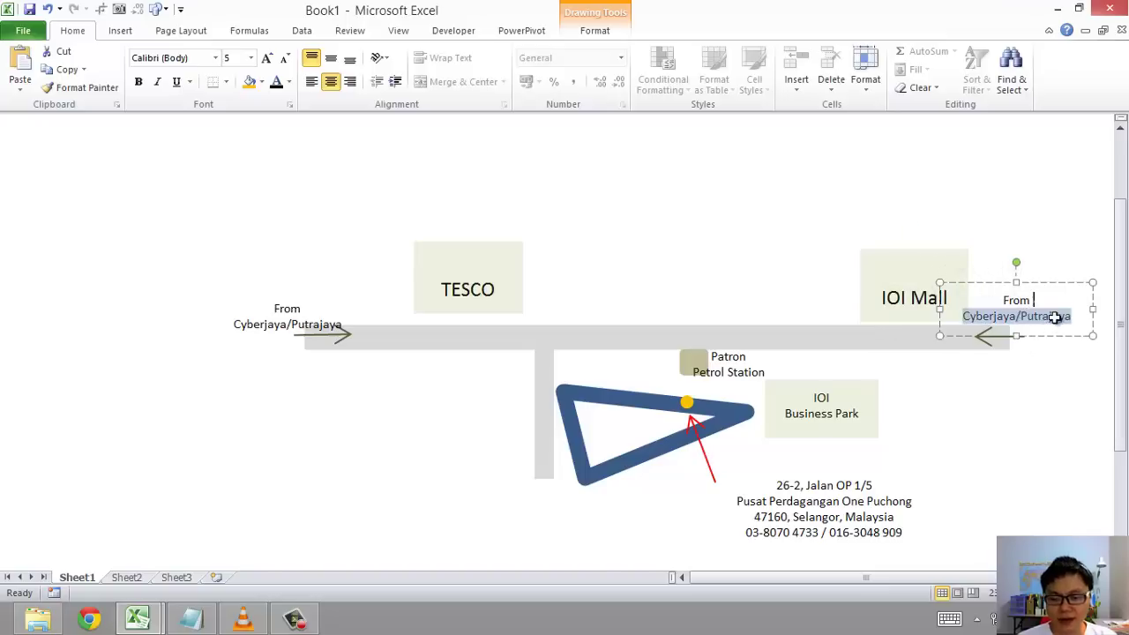
pyautogui.write('Sunway/')
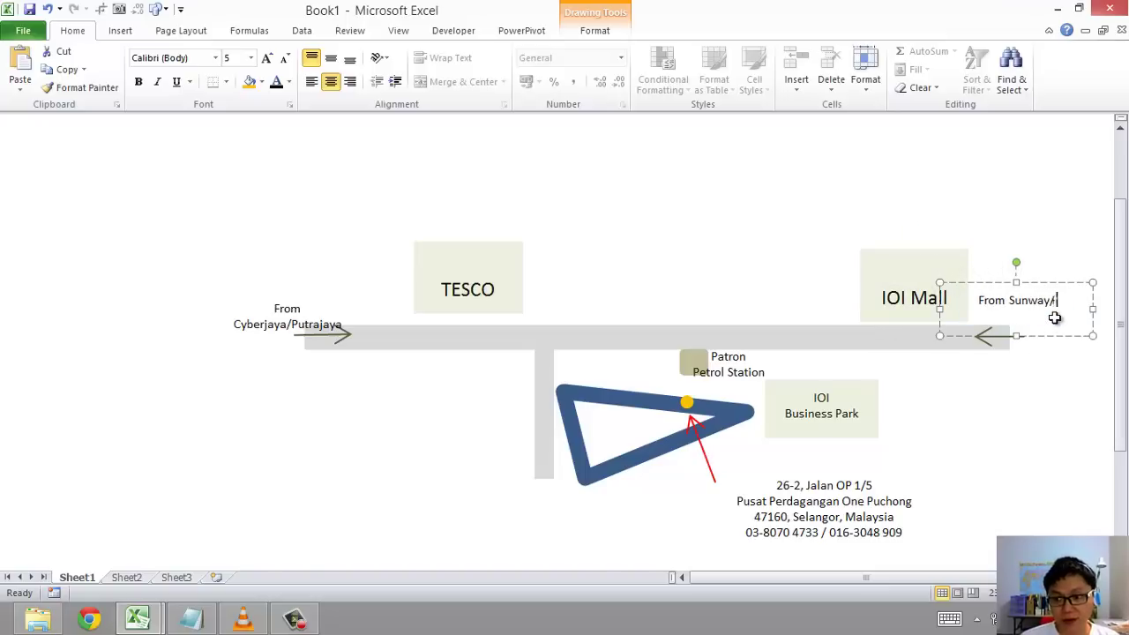
pyautogui.write('PJ')
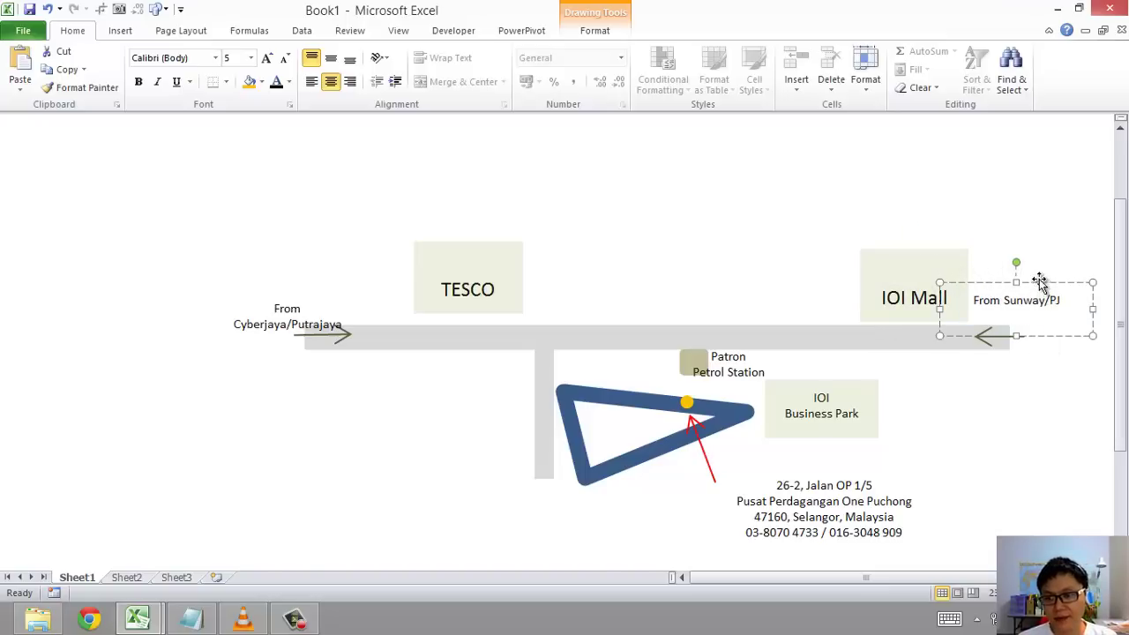
pyautogui.moveTo(1038, 282); pyautogui.dragTo(1036, 284)
pyautogui.click(885, 346)
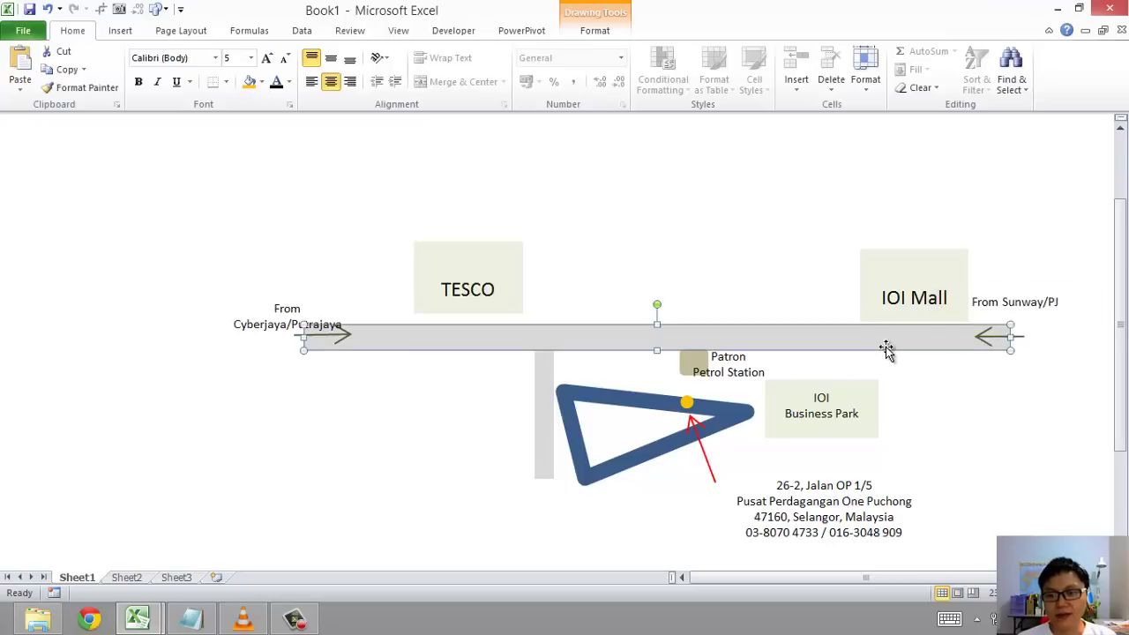
pyautogui.click(539, 395)
pyautogui.click(1076, 453)
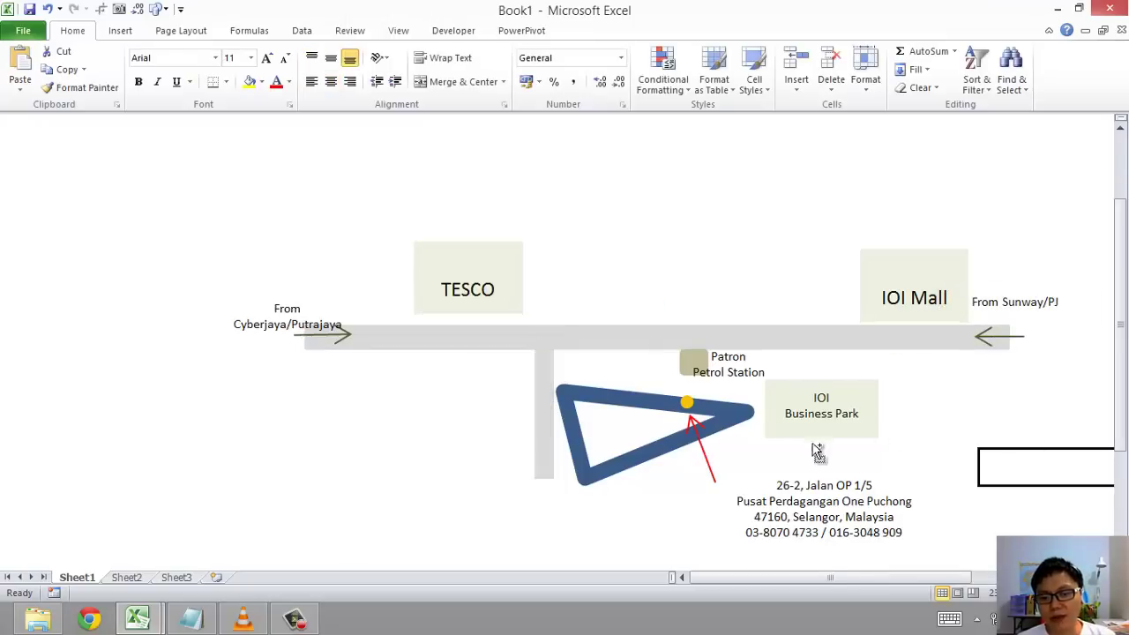
# Paste a copy of the vertical road and place it at the main road's right end
pyautogui.hotkey('ctrl', 'v')
pyautogui.moveTo(426, 474); pyautogui.dragTo(455, 231)
pyautogui.click(453, 383)
pyautogui.click(429, 320)
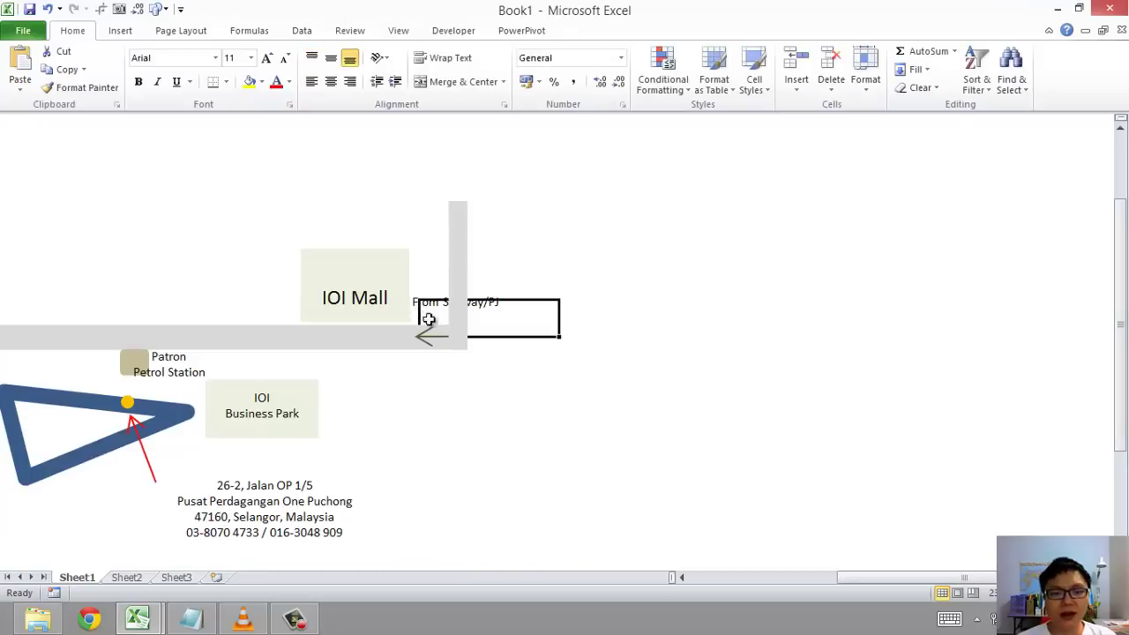
pyautogui.click(496, 397)
pyautogui.hscroll(-2, 427, 424)
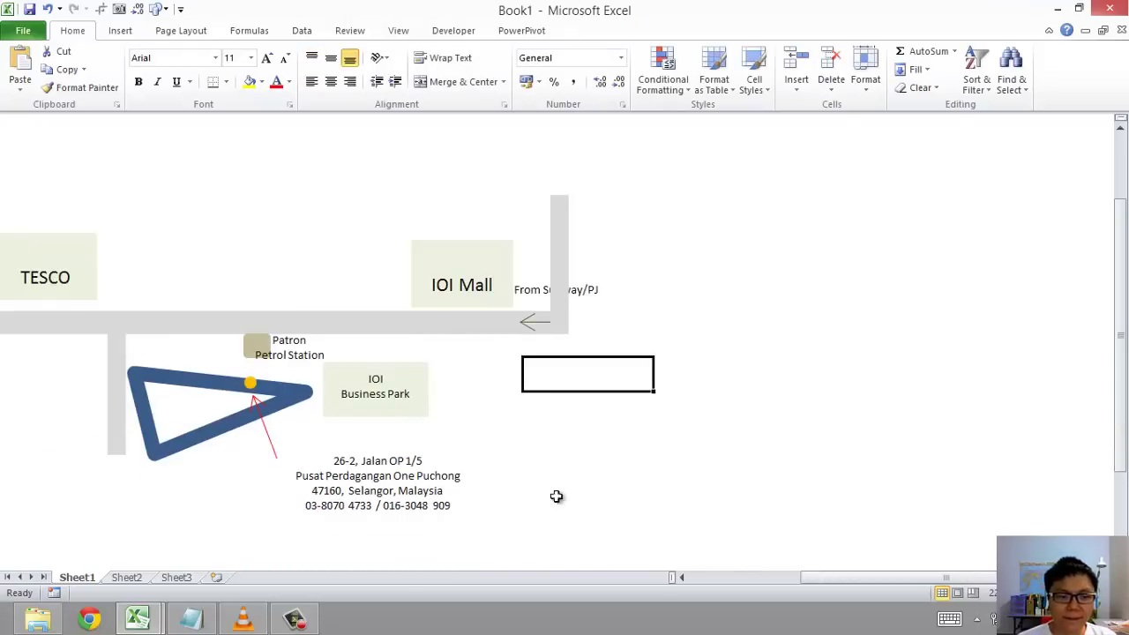
pyautogui.moveTo(791, 580); pyautogui.dragTo(748, 585)
pyautogui.click(788, 297)
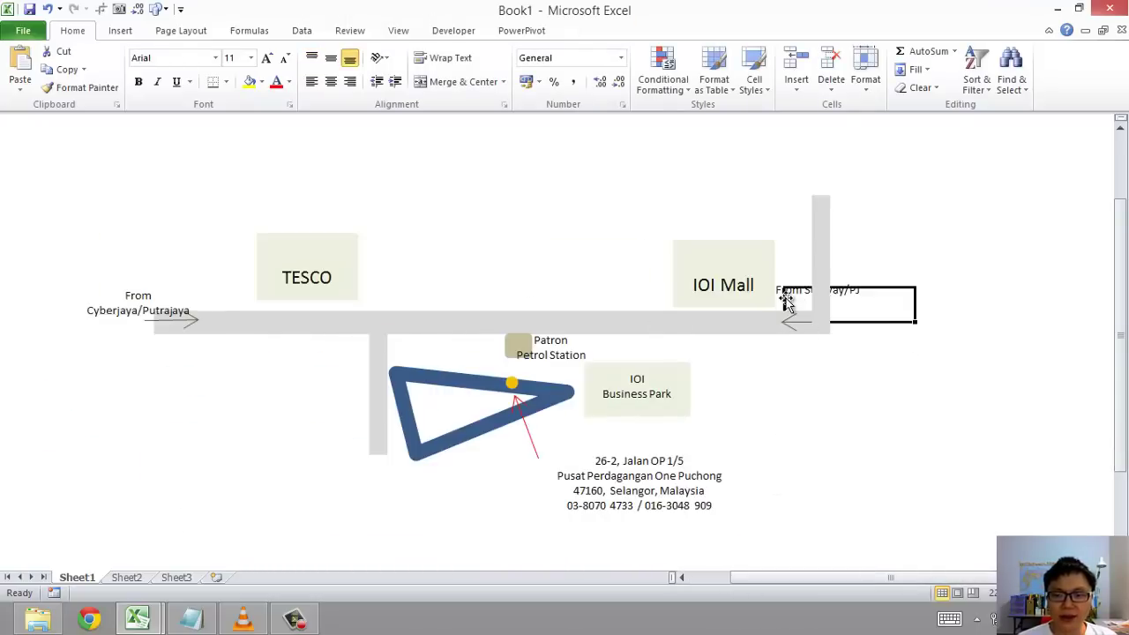
pyautogui.click(813, 262)
# Bring the From Sunway/PJ label to the front so its text is readable
pyautogui.click(792, 291)
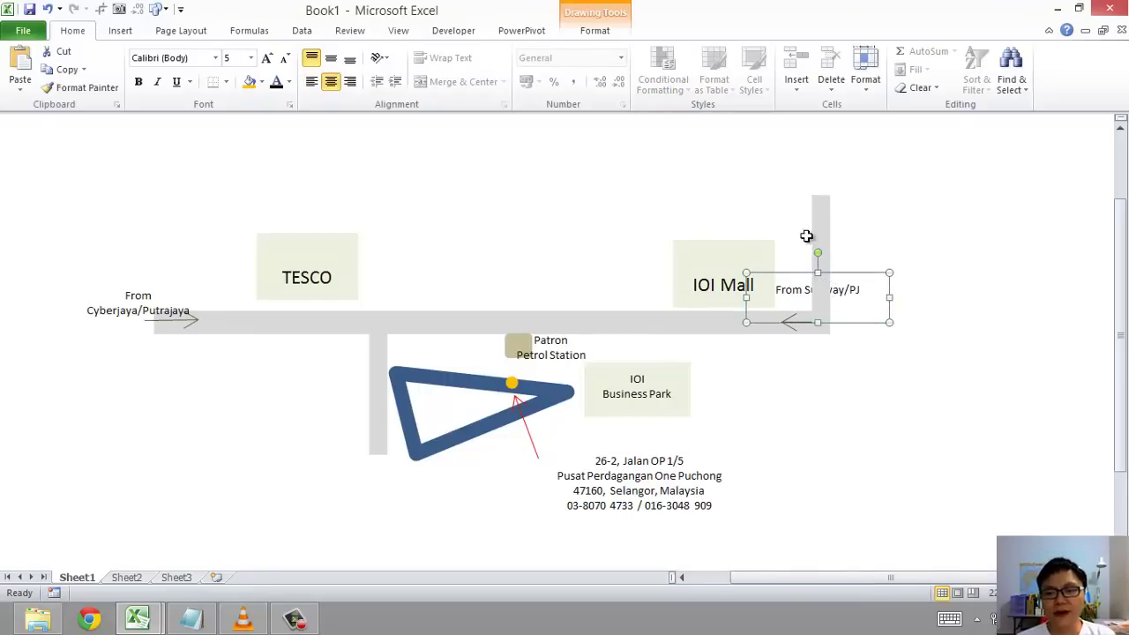
pyautogui.rightClick(796, 282)
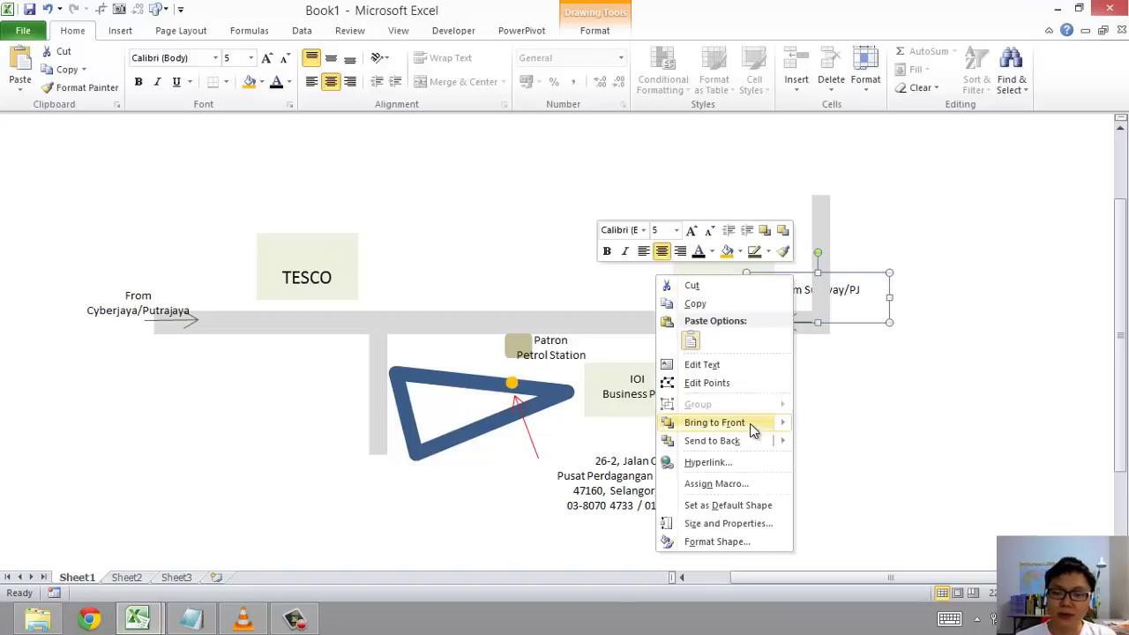
pyautogui.moveTo(749, 425)
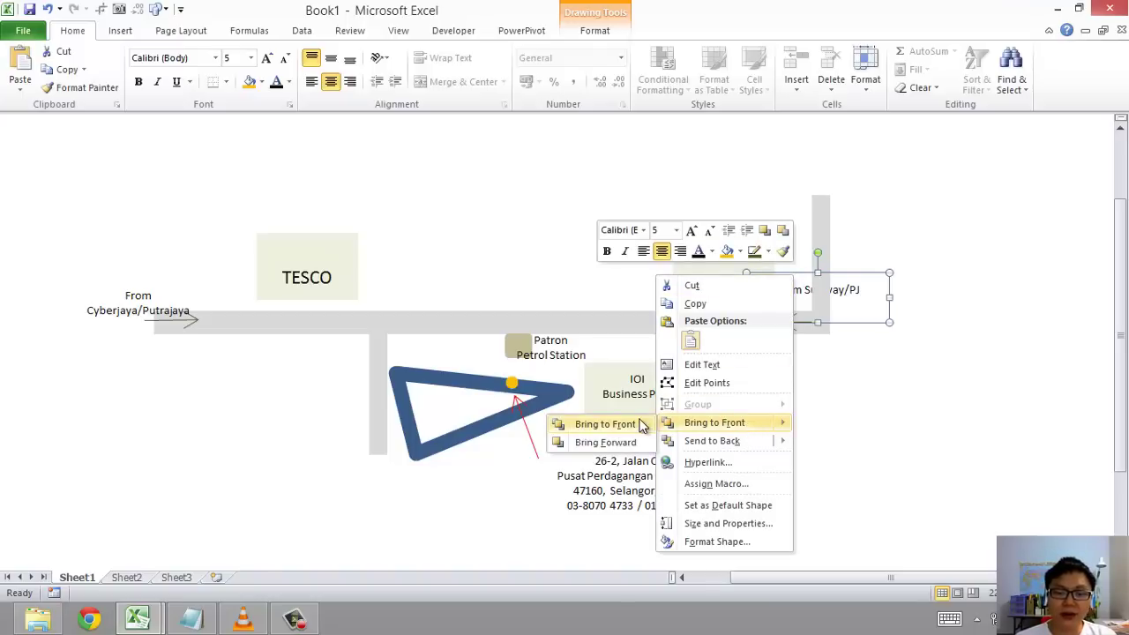
pyautogui.click(605, 424)
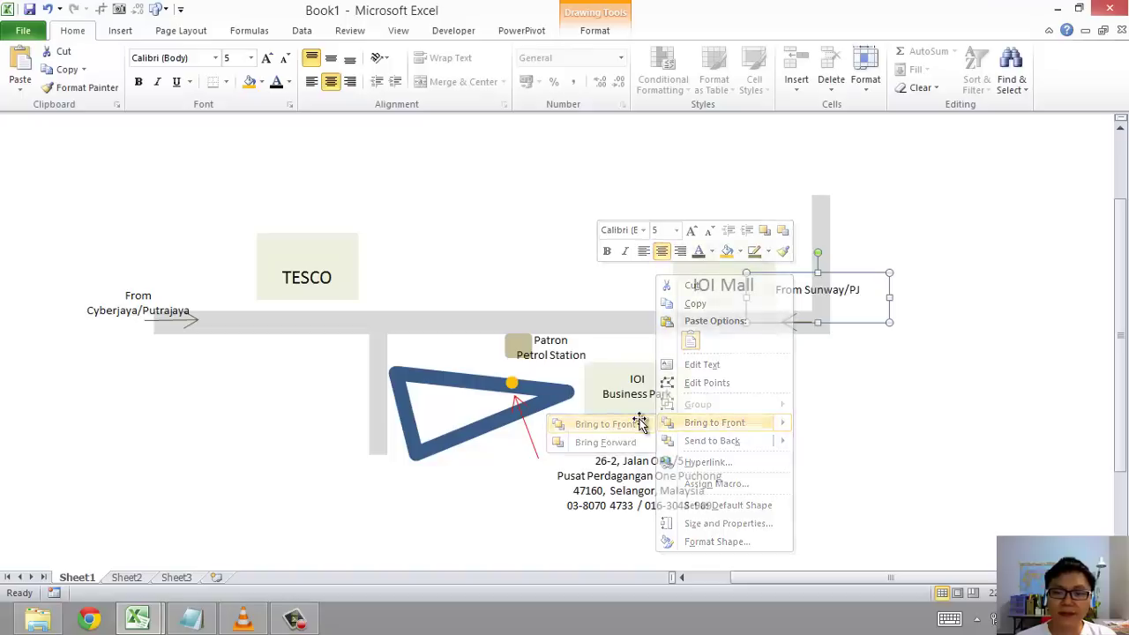
pyautogui.click(819, 212)
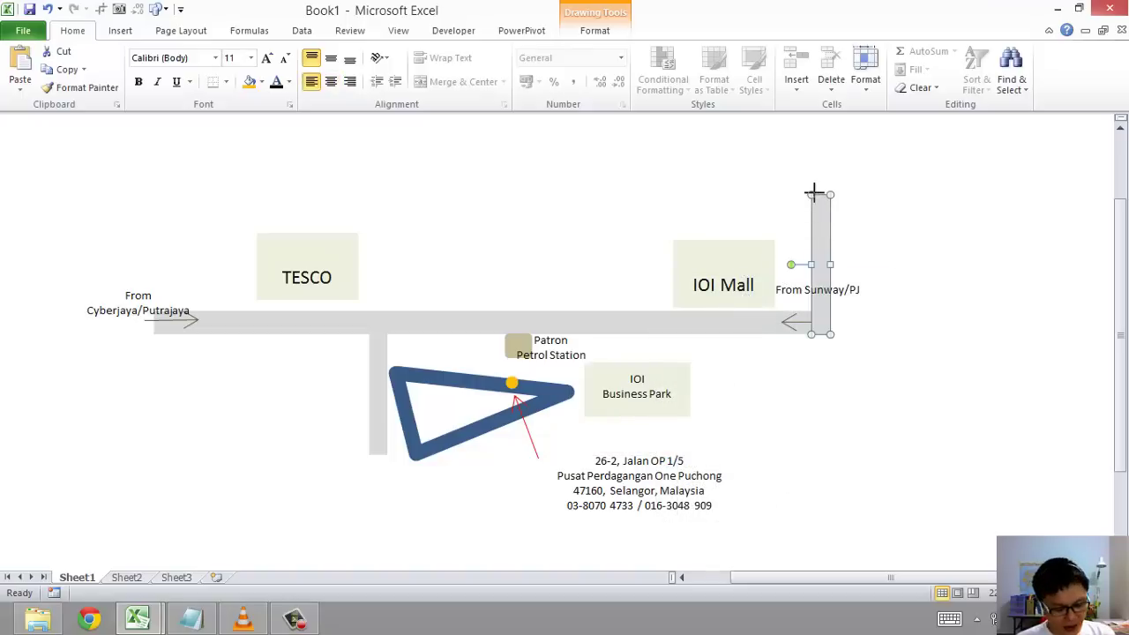
# Stretch the right-hand road upward and paste a copy of the petrol marker at its top
pyautogui.moveTo(813, 186); pyautogui.dragTo(812, 173)
pyautogui.click(844, 224)
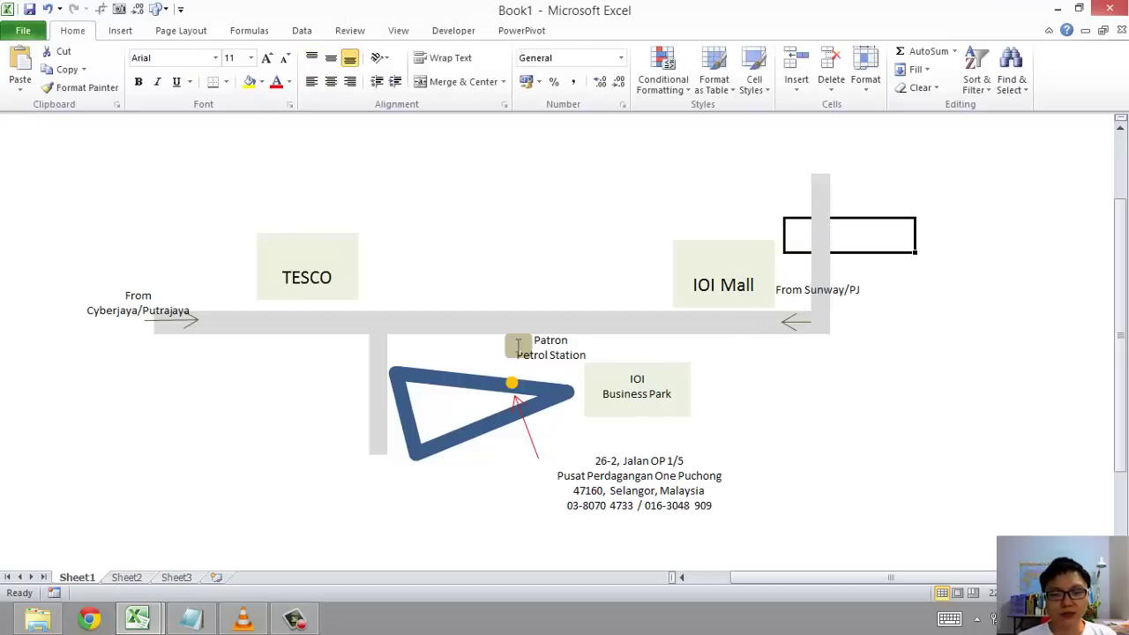
pyautogui.click(520, 346)
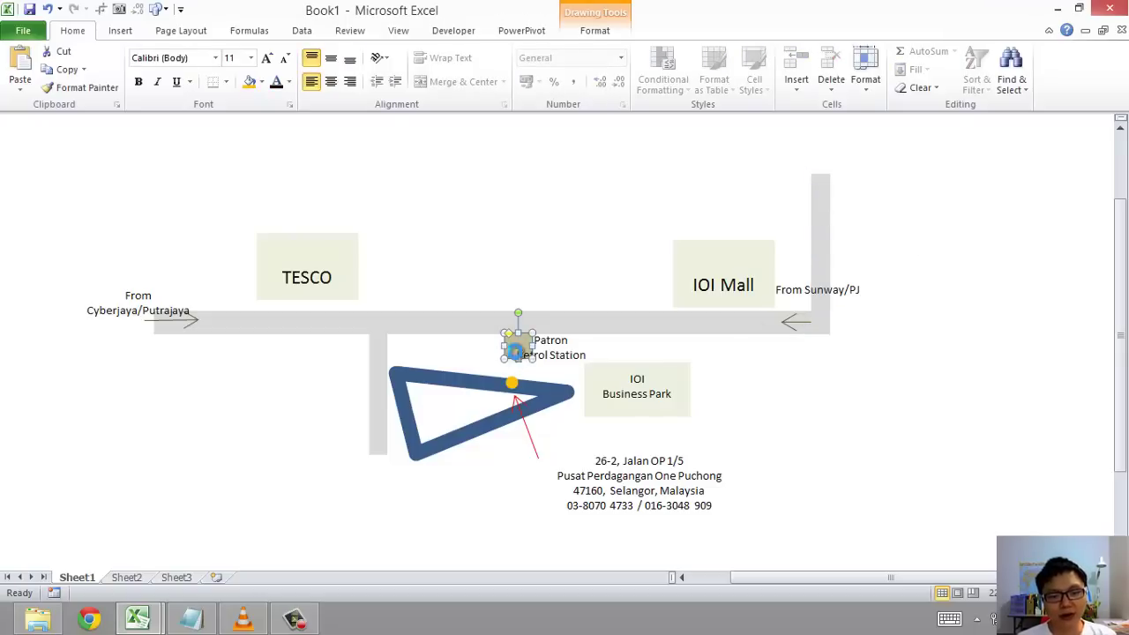
pyautogui.click(742, 375)
pyautogui.hotkey('ctrl', 'v')
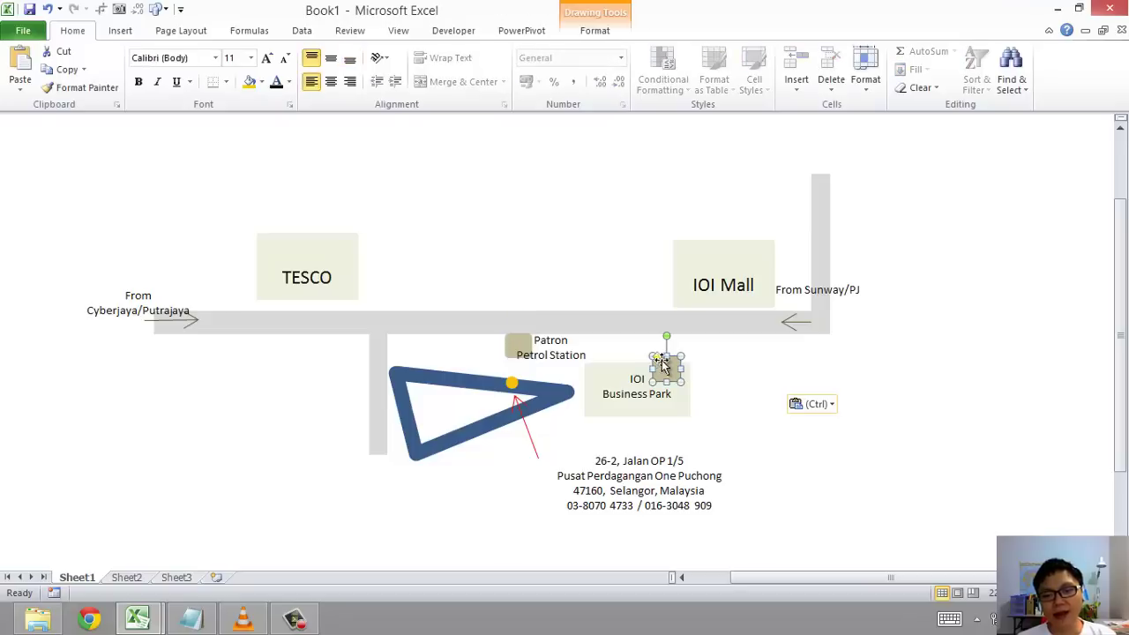
pyautogui.moveTo(674, 354); pyautogui.dragTo(843, 197)
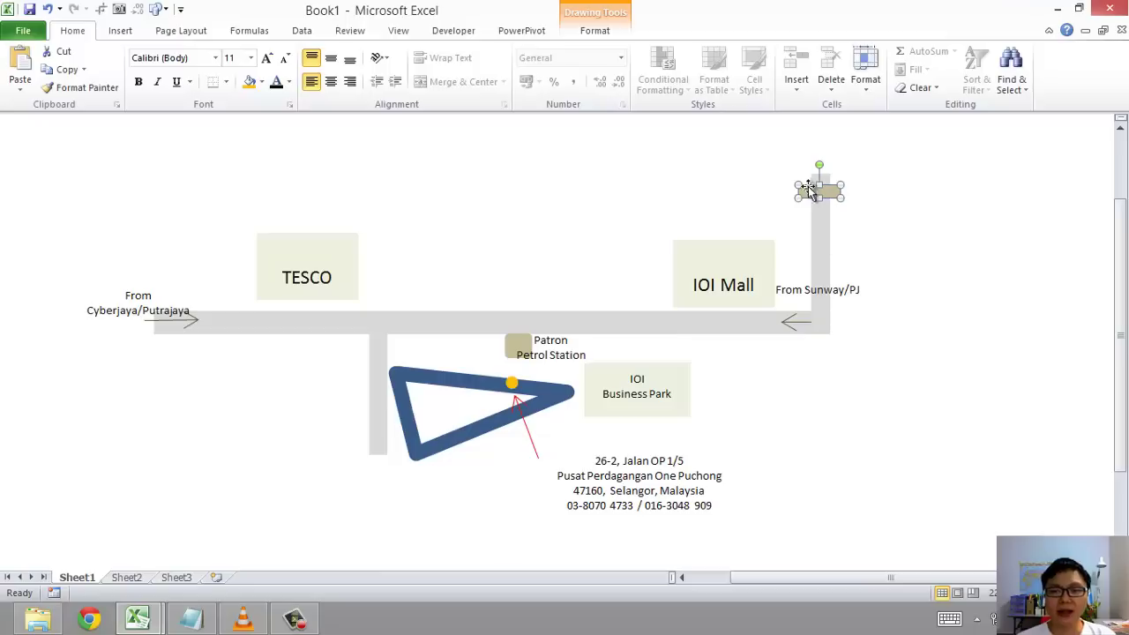
# Paste a copy of the Patron Petrol Station label beside the top marker
pyautogui.click(549, 345)
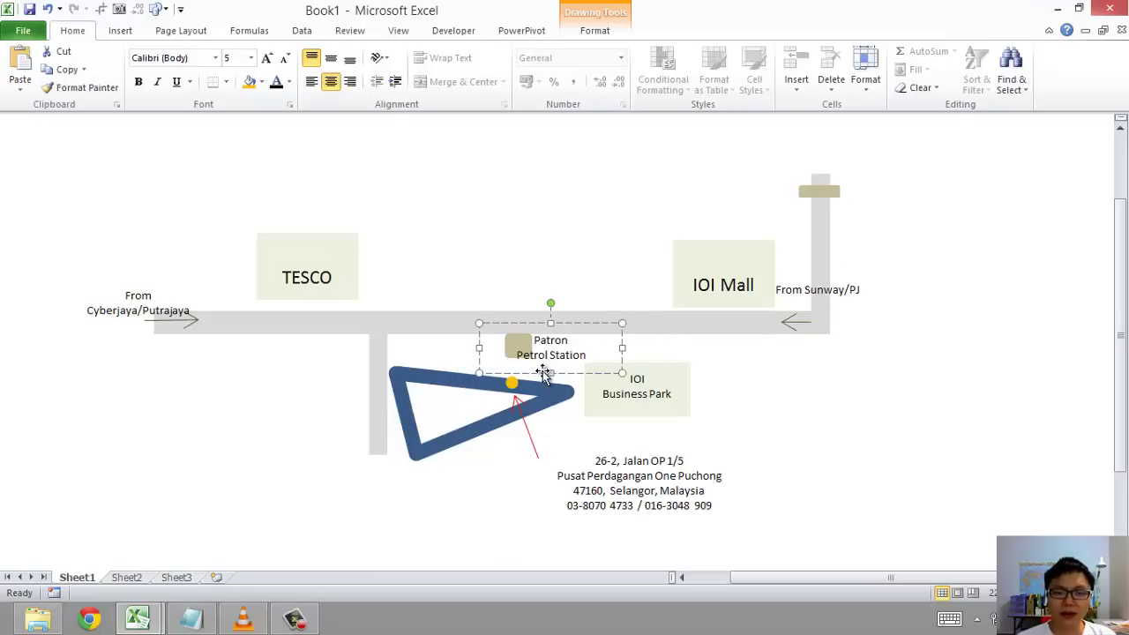
pyautogui.click(868, 374)
pyautogui.hotkey('ctrl', 'v')
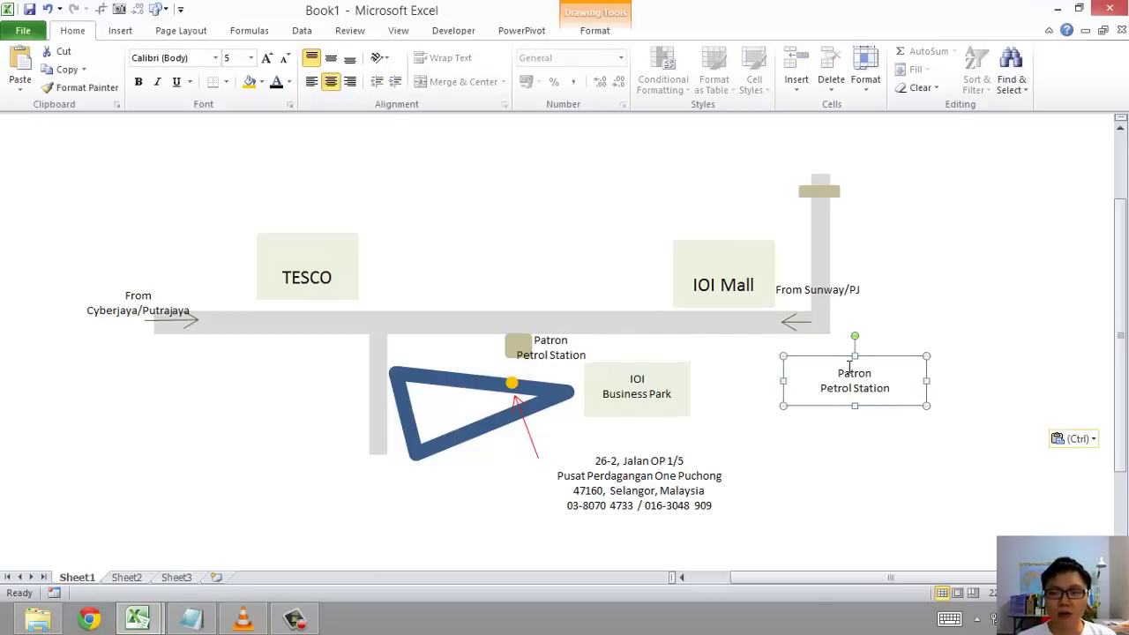
pyautogui.moveTo(840, 357); pyautogui.dragTo(854, 172)
pyautogui.doubleClick(858, 190)
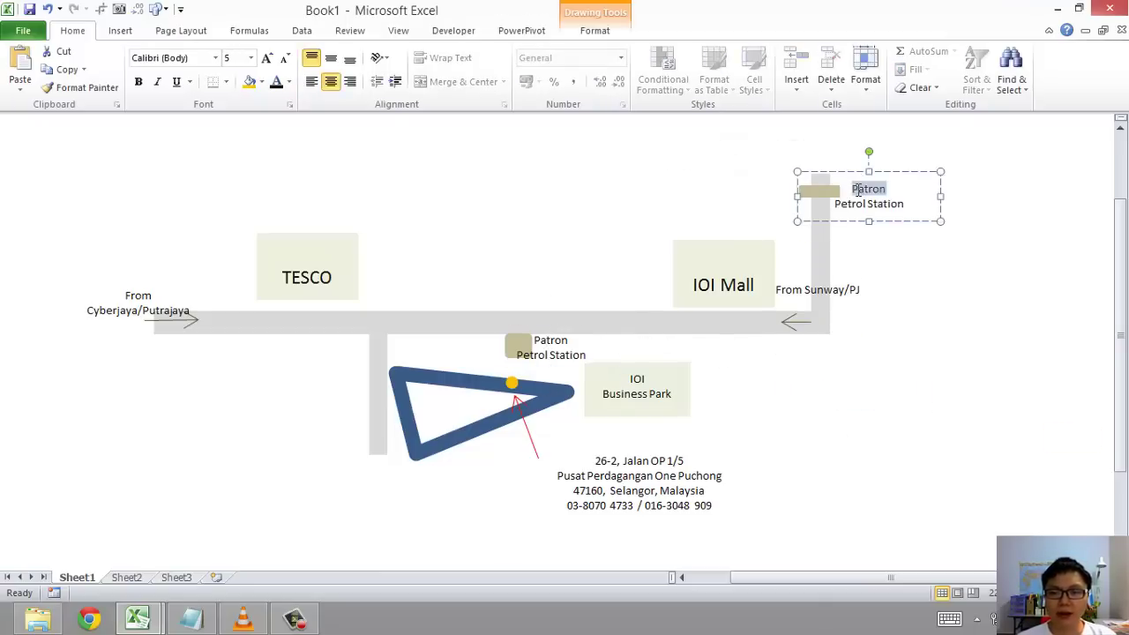
pyautogui.click(890, 188)
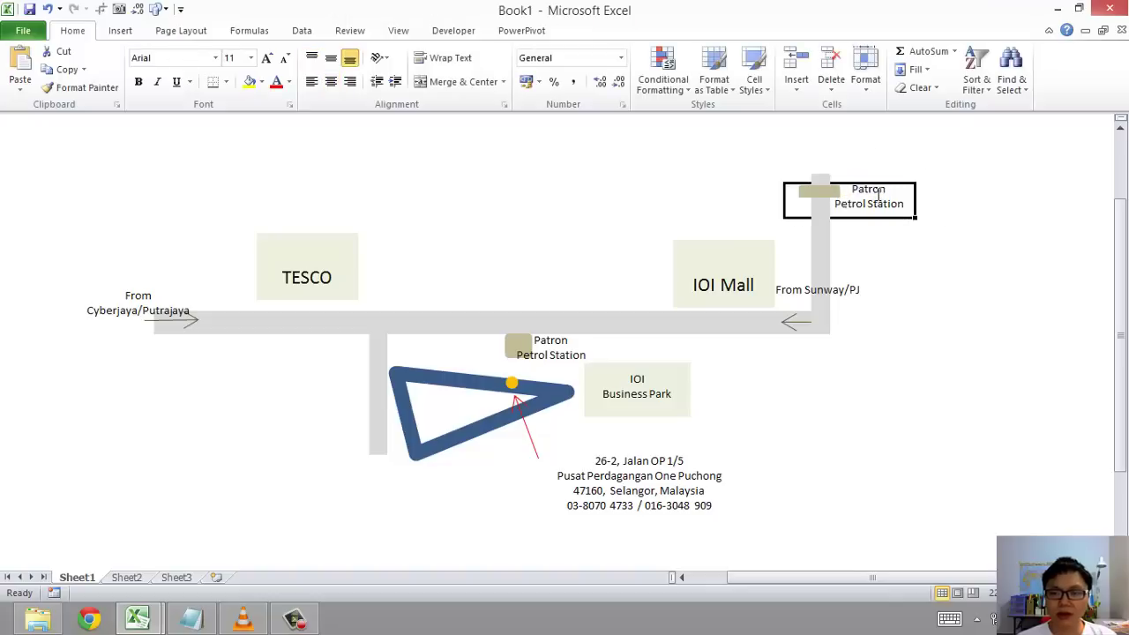
# Retype the label copy as 'Toll', widen its box, and shrink the beige toll marker slightly
pyautogui.click(878, 194)
pyautogui.doubleClick(871, 188)
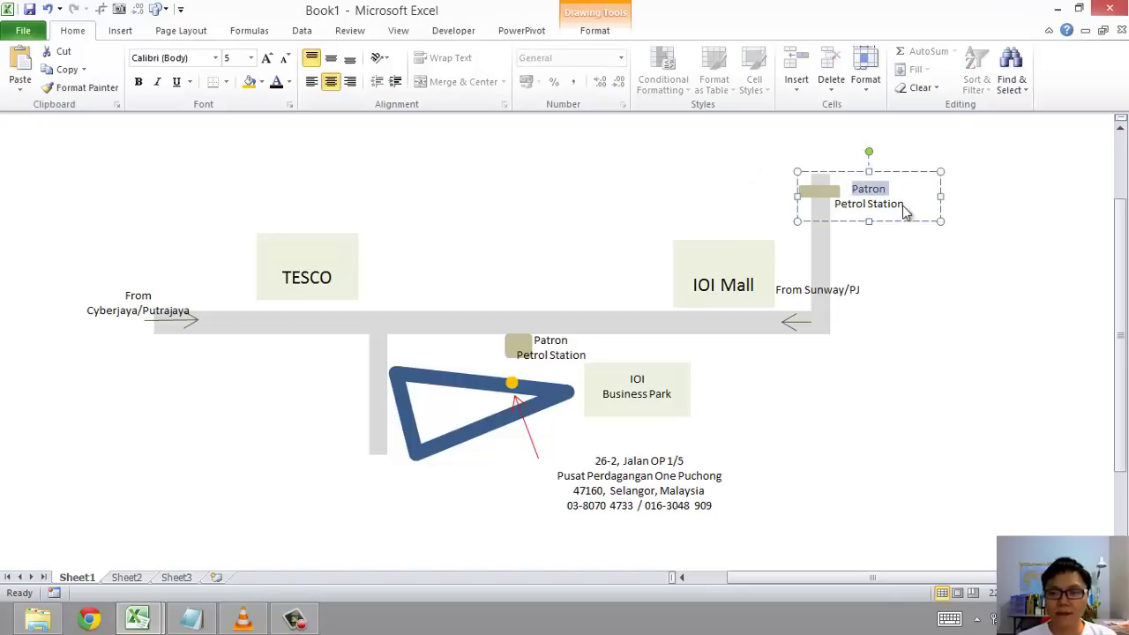
pyautogui.moveTo(903, 212); pyautogui.dragTo(938, 220)
pyautogui.write('Toll')
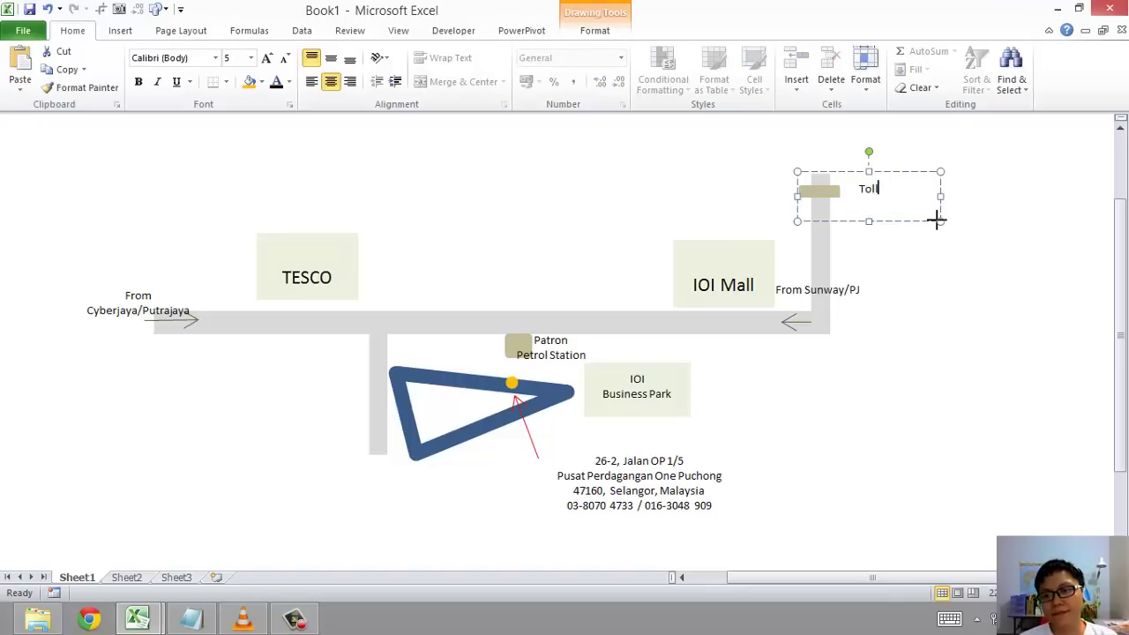
pyautogui.moveTo(797, 172); pyautogui.dragTo(895, 185)
pyautogui.click(869, 232)
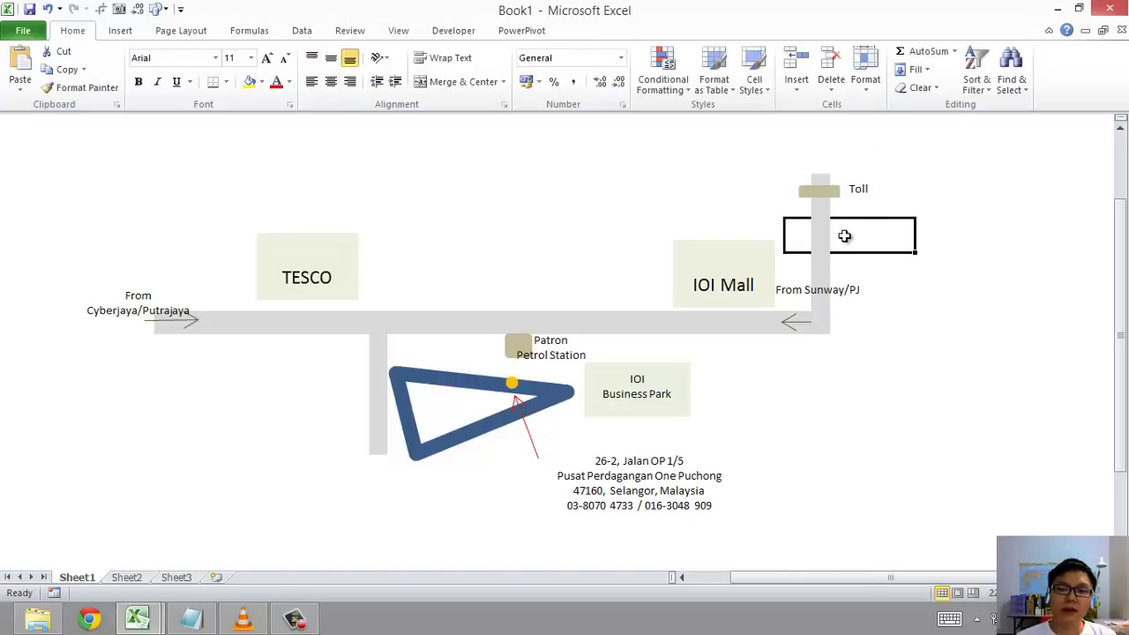
pyautogui.click(829, 193)
pyautogui.moveTo(844, 197); pyautogui.dragTo(840, 199)
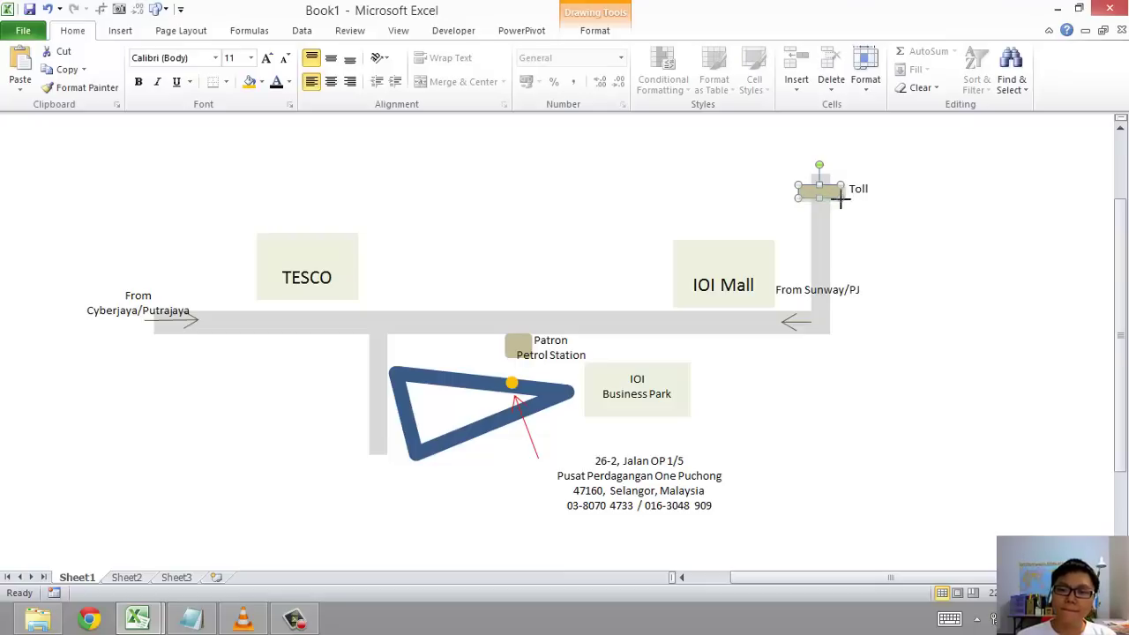
pyautogui.click(890, 259)
# Enter 'Location Map to Creativewise Sdn Bhd' in the cell above TESCO
pyautogui.click(302, 181)
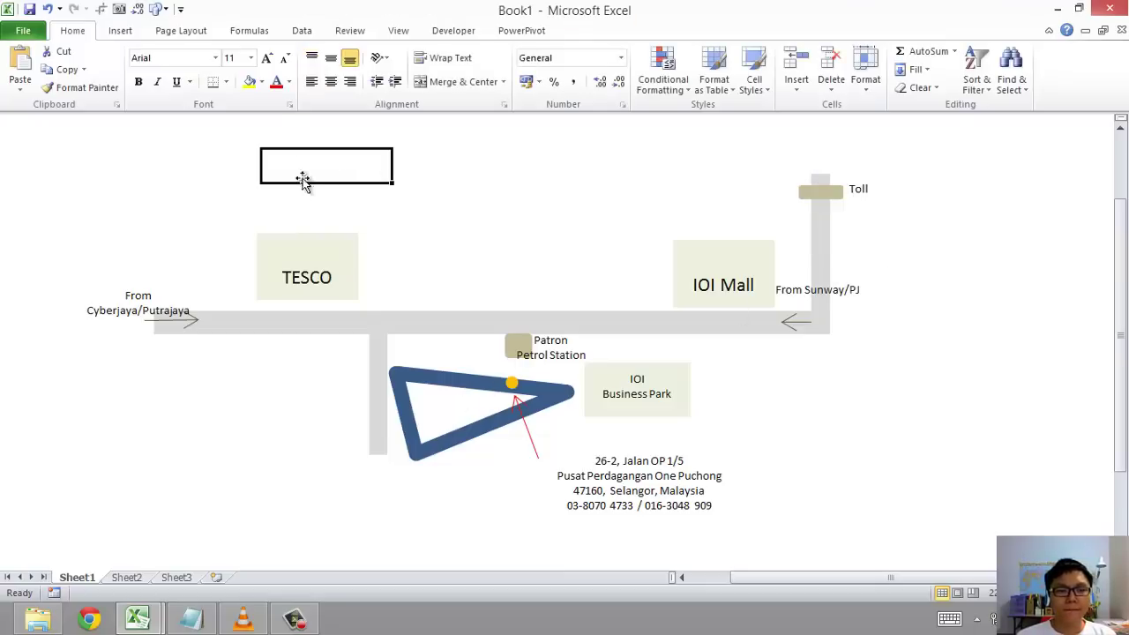
pyautogui.click(297, 131)
pyautogui.click(453, 174)
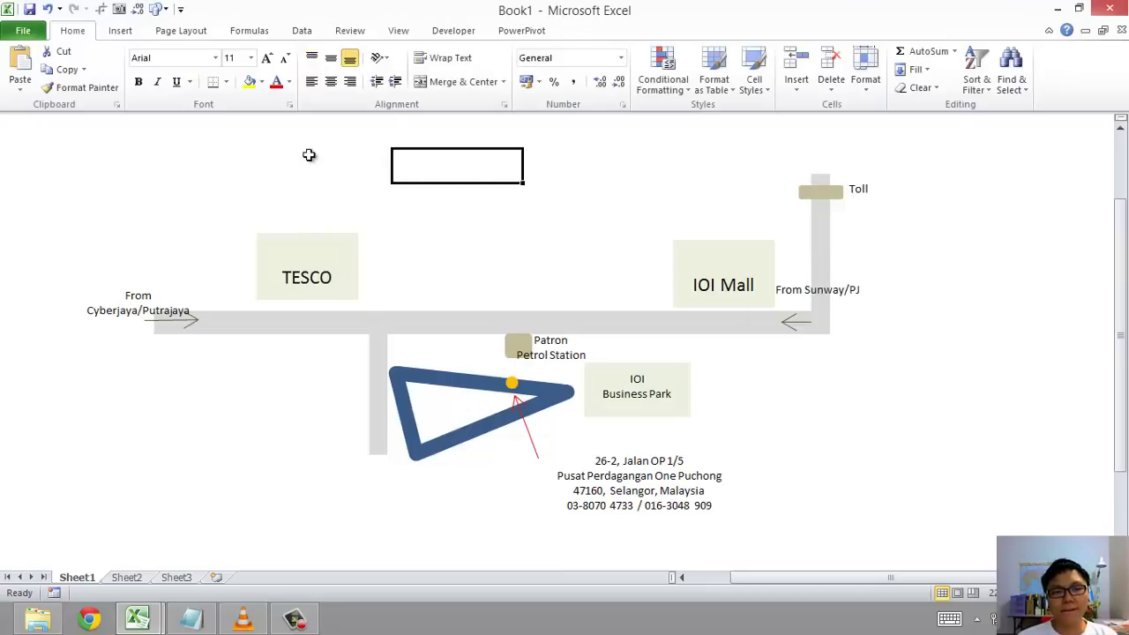
pyautogui.click(334, 180)
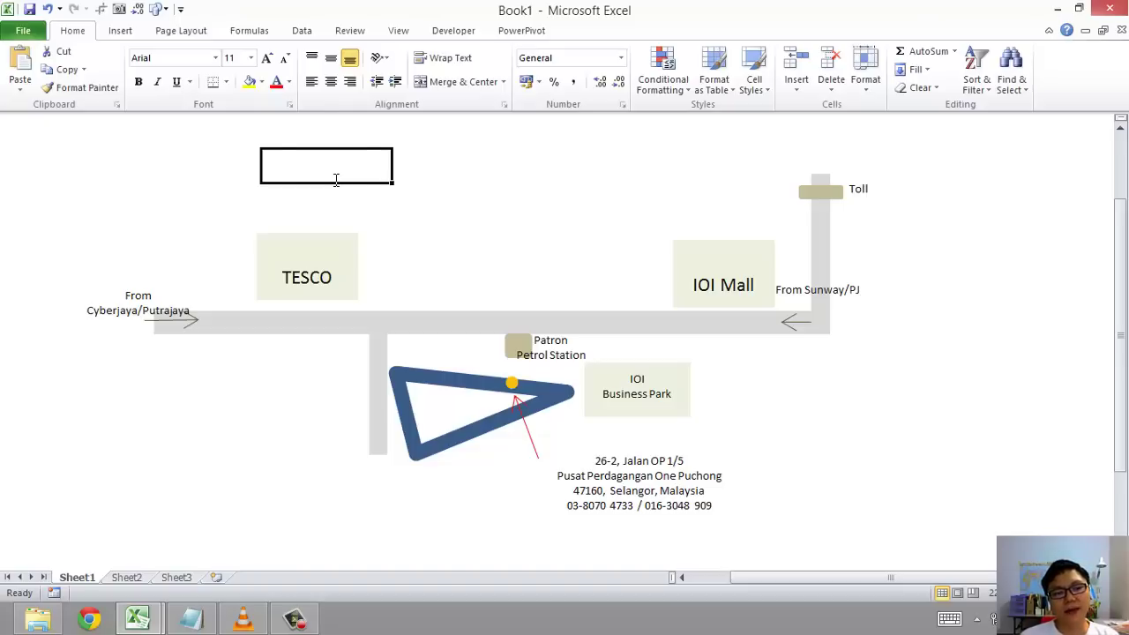
pyautogui.write('Location Ma')
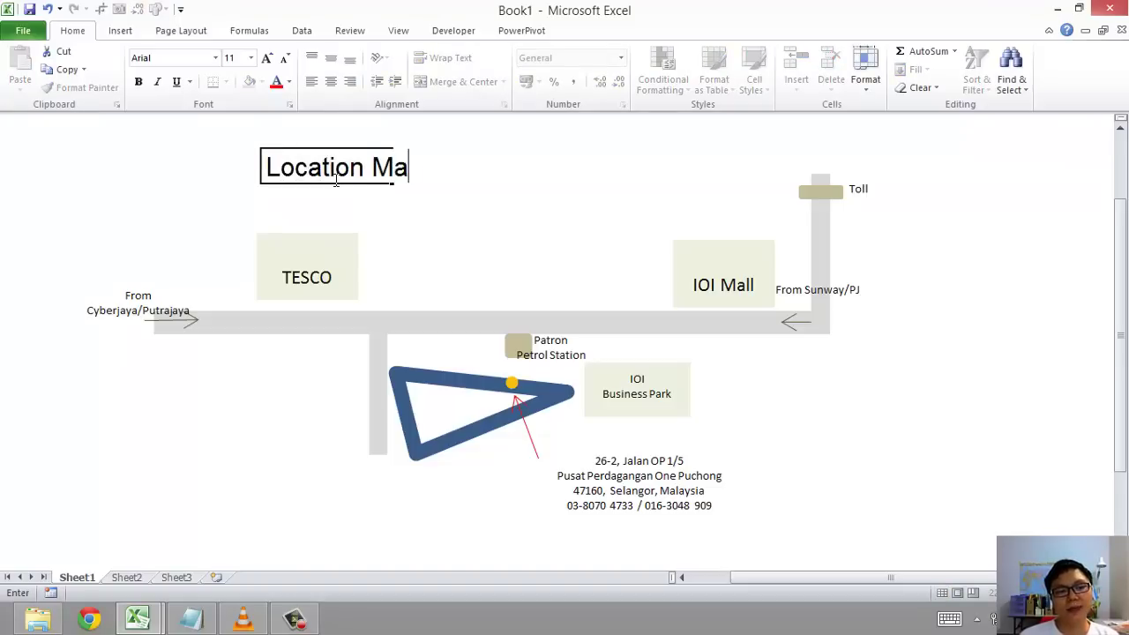
pyautogui.write('p to Cr')
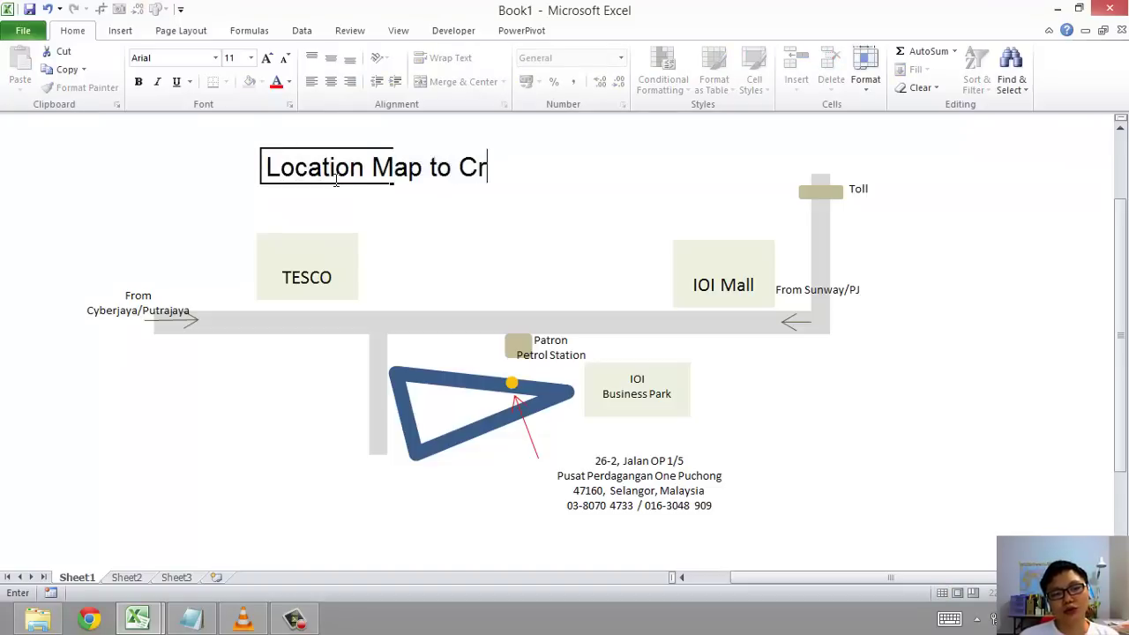
pyautogui.write('eativewise Sdn Bhd')
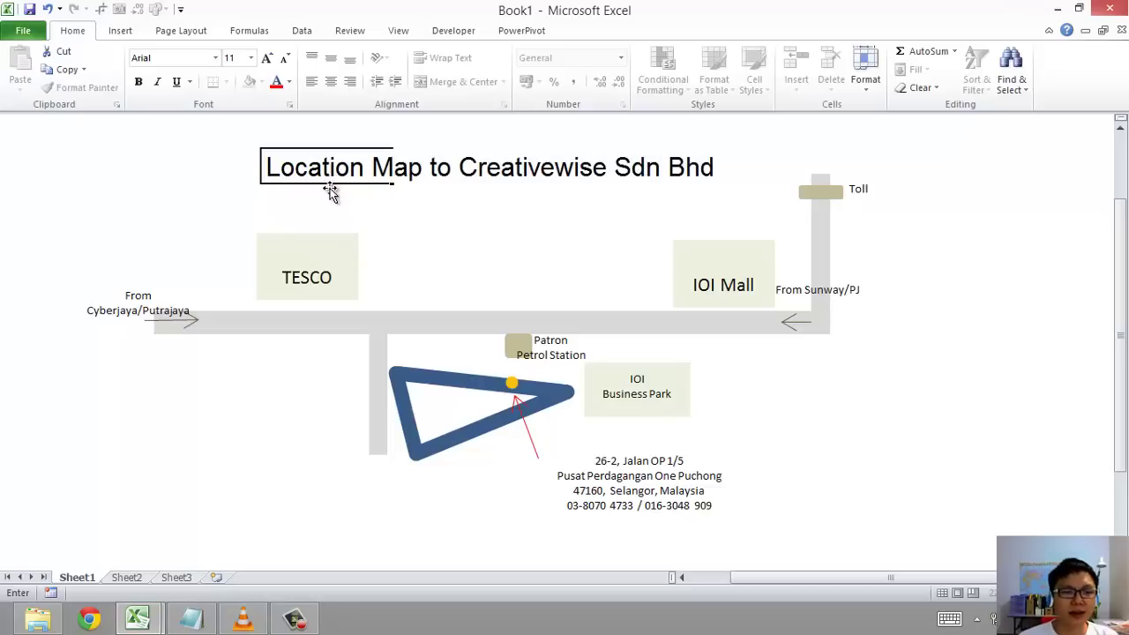
pyautogui.press('Return')
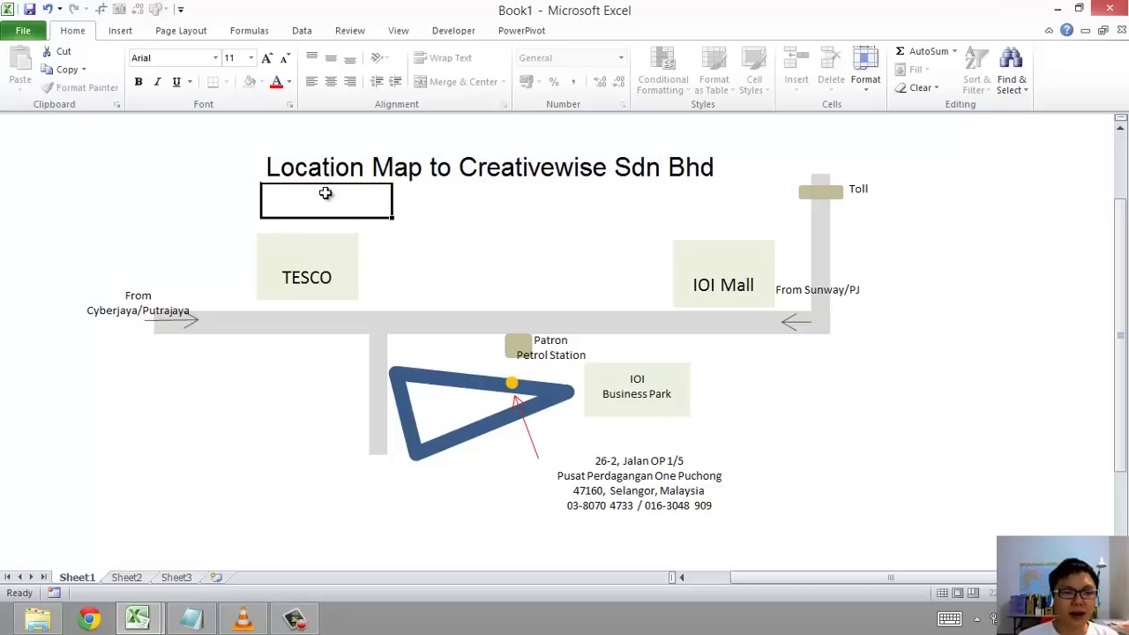
# Reduce the title's font size to 8 and colour it Black, Text 1, Lighter 50% grey
pyautogui.click(322, 168)
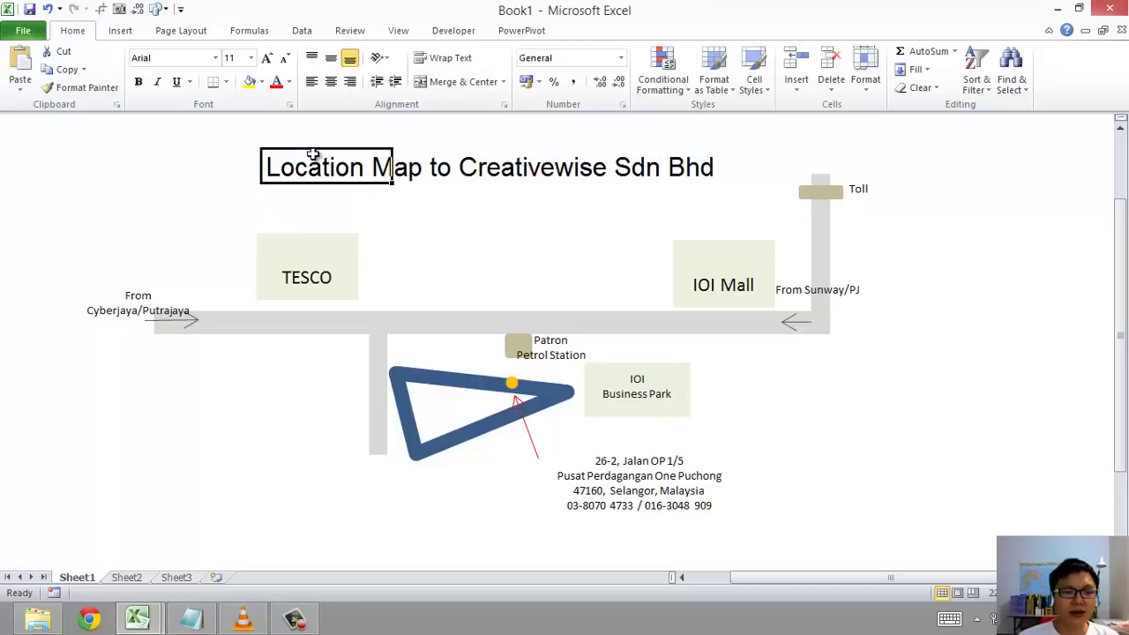
pyautogui.click(285, 59)
pyautogui.click(285, 59)
pyautogui.click(284, 60)
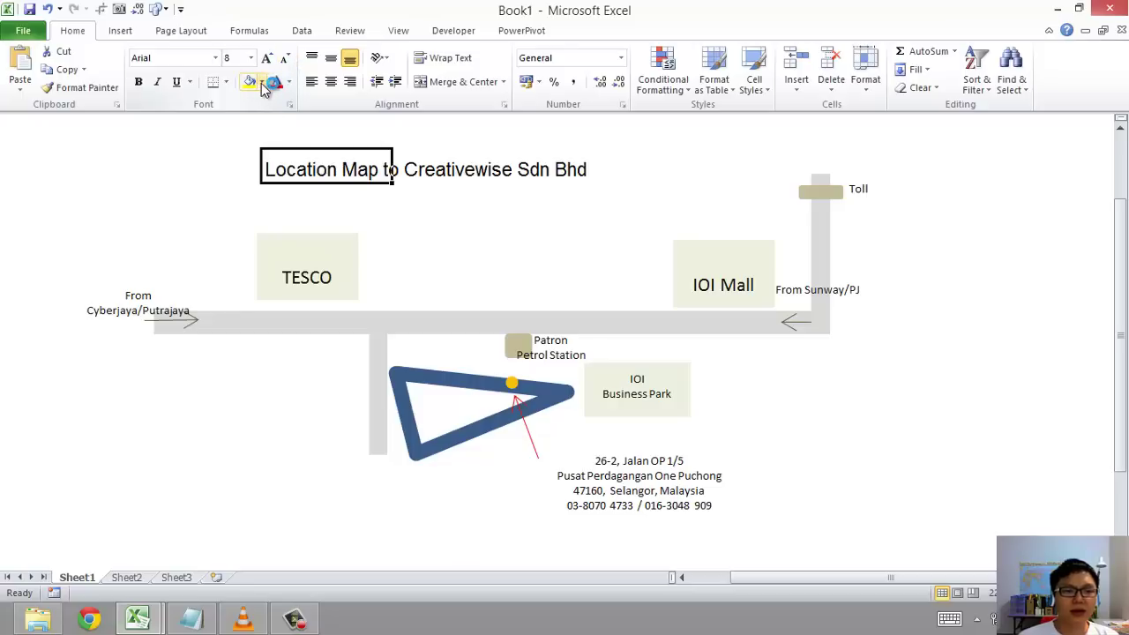
pyautogui.click(289, 82)
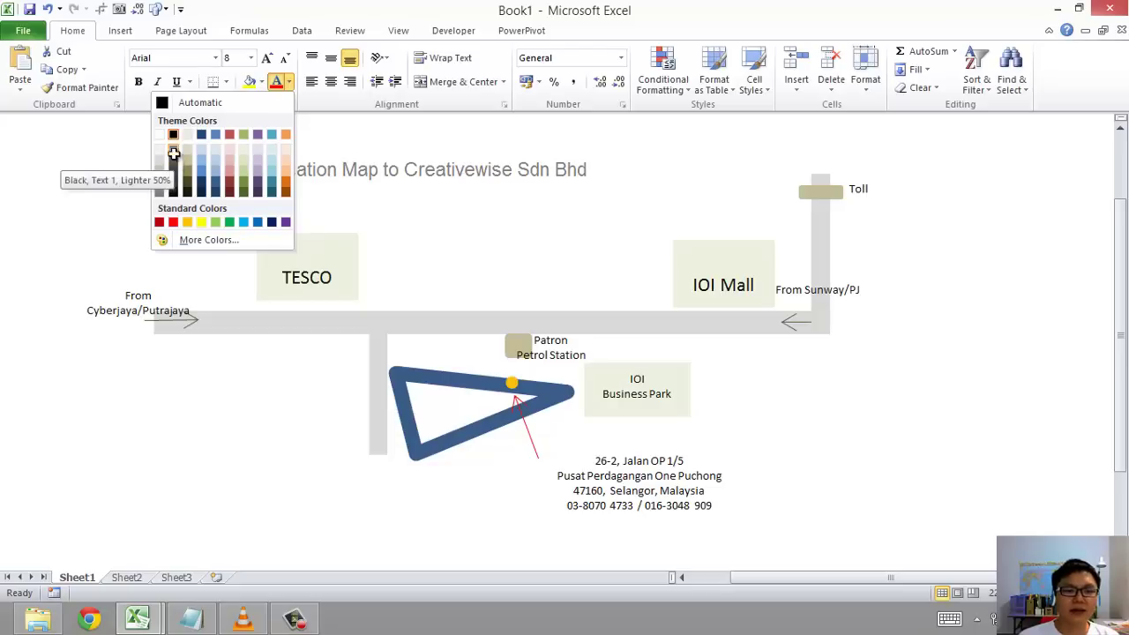
pyautogui.click(174, 153)
pyautogui.click(277, 126)
pyautogui.click(272, 174)
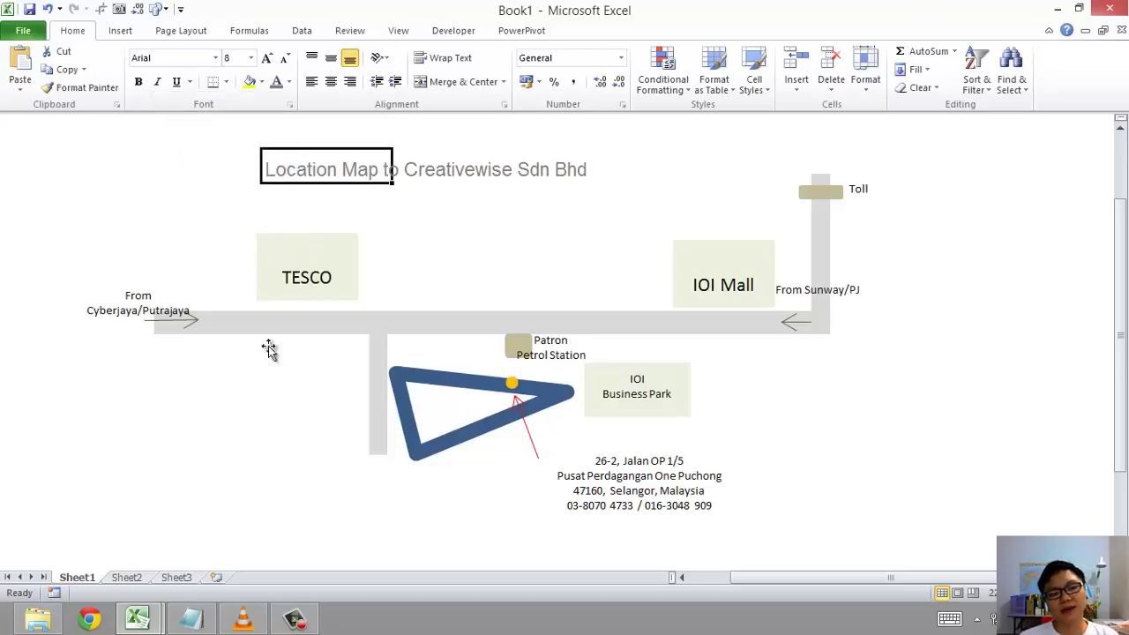
pyautogui.click(260, 411)
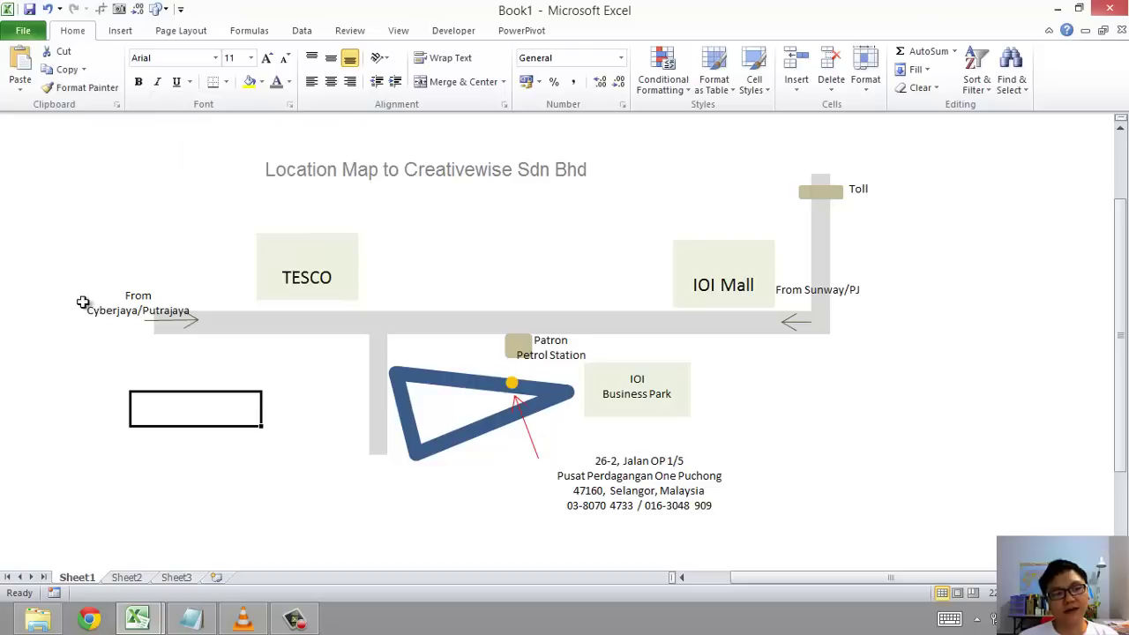
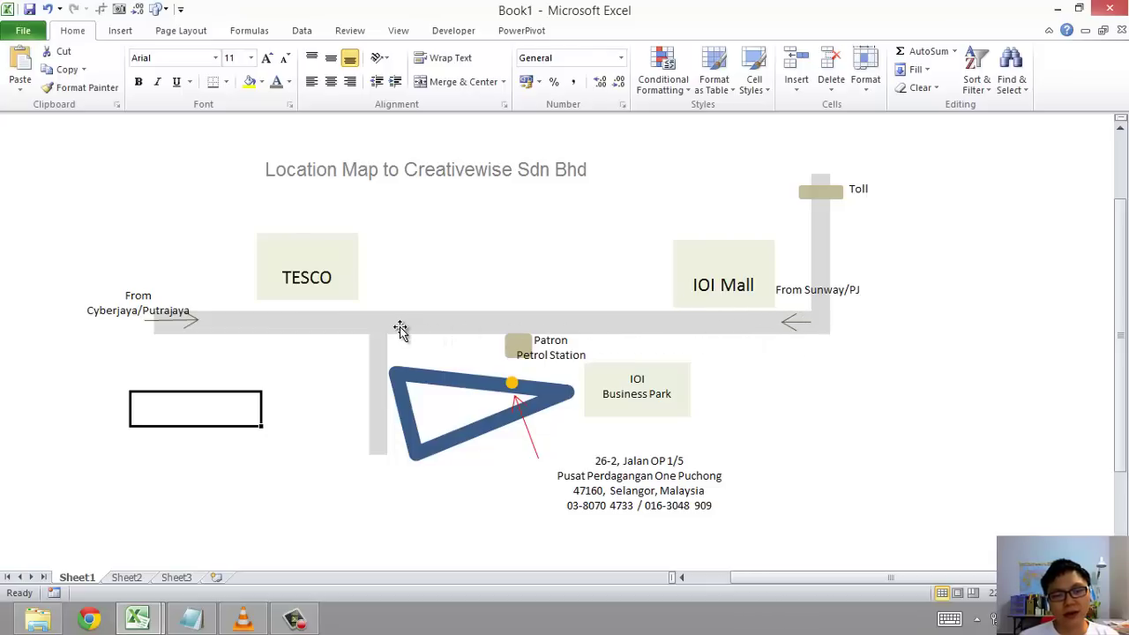
# Nudge the blue triangle road up against the vertical grey road, then copy that road
pyautogui.click(522, 342)
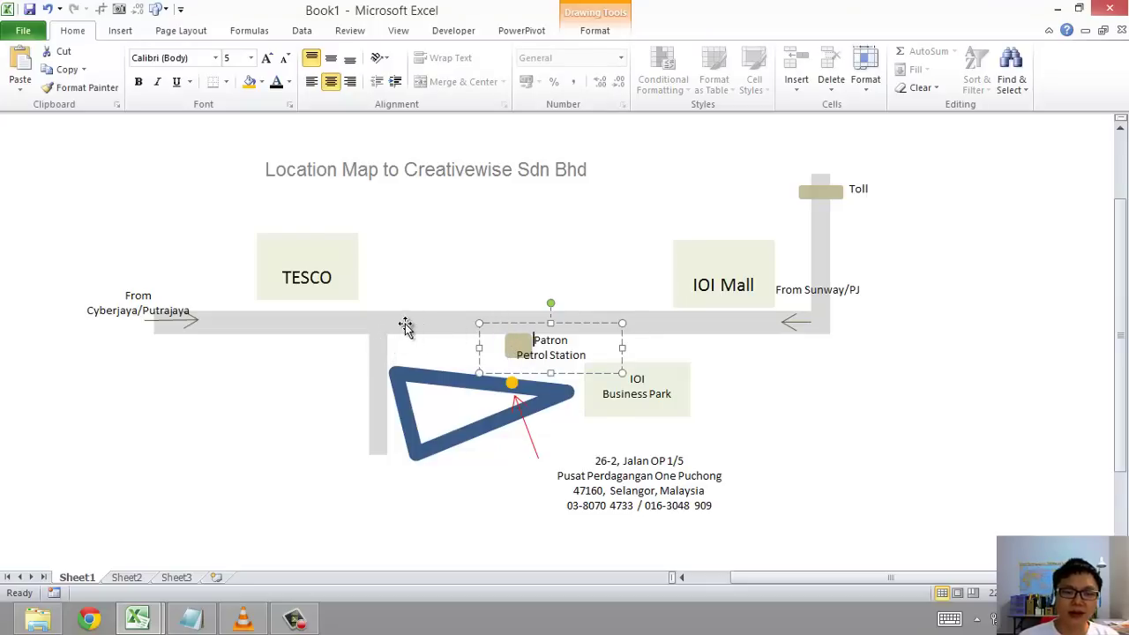
pyautogui.click(385, 368)
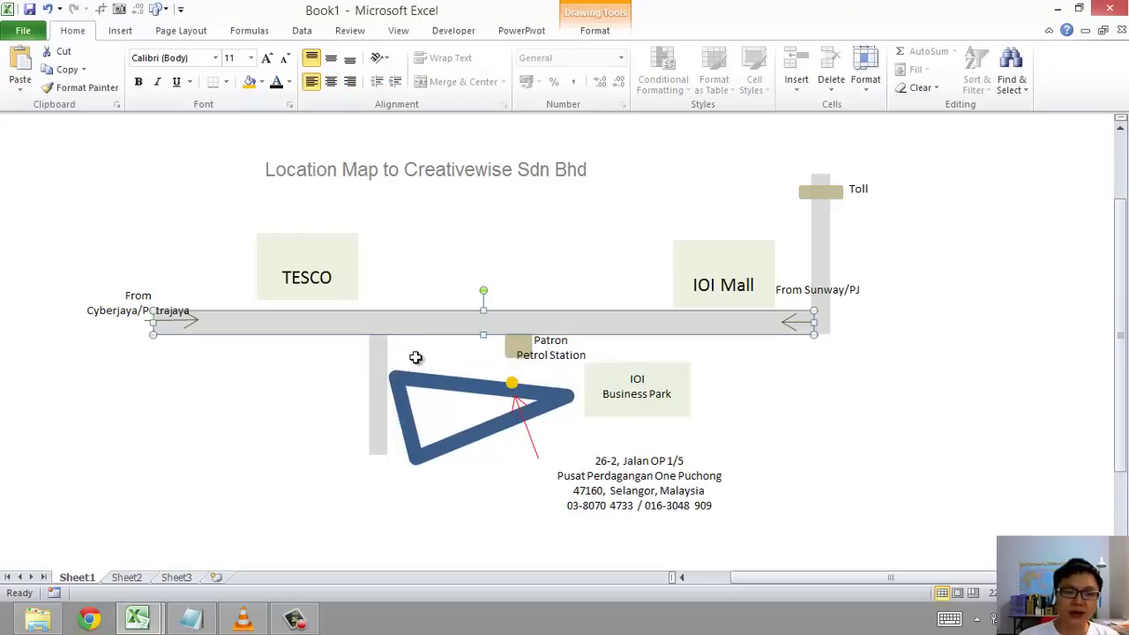
pyautogui.click(412, 358)
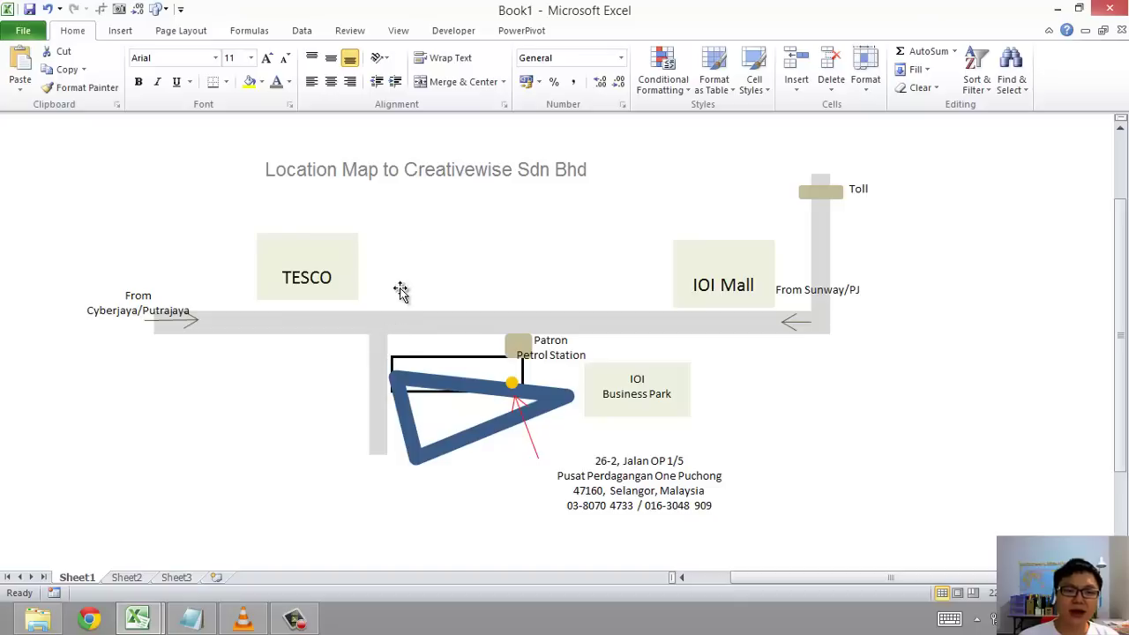
pyautogui.click(521, 31)
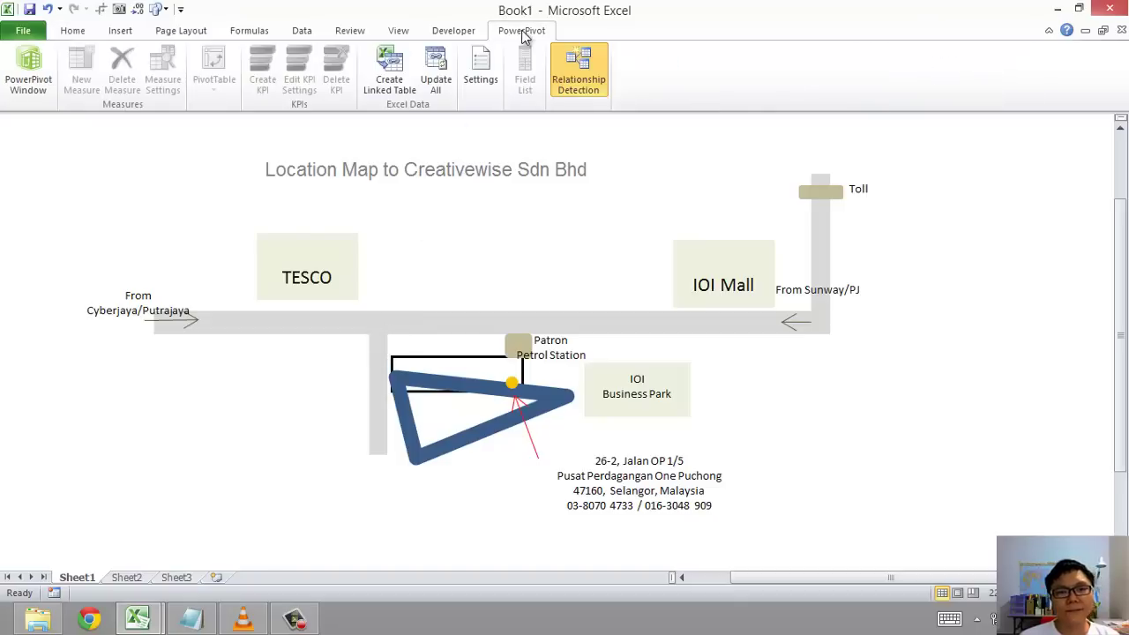
pyautogui.click(415, 377)
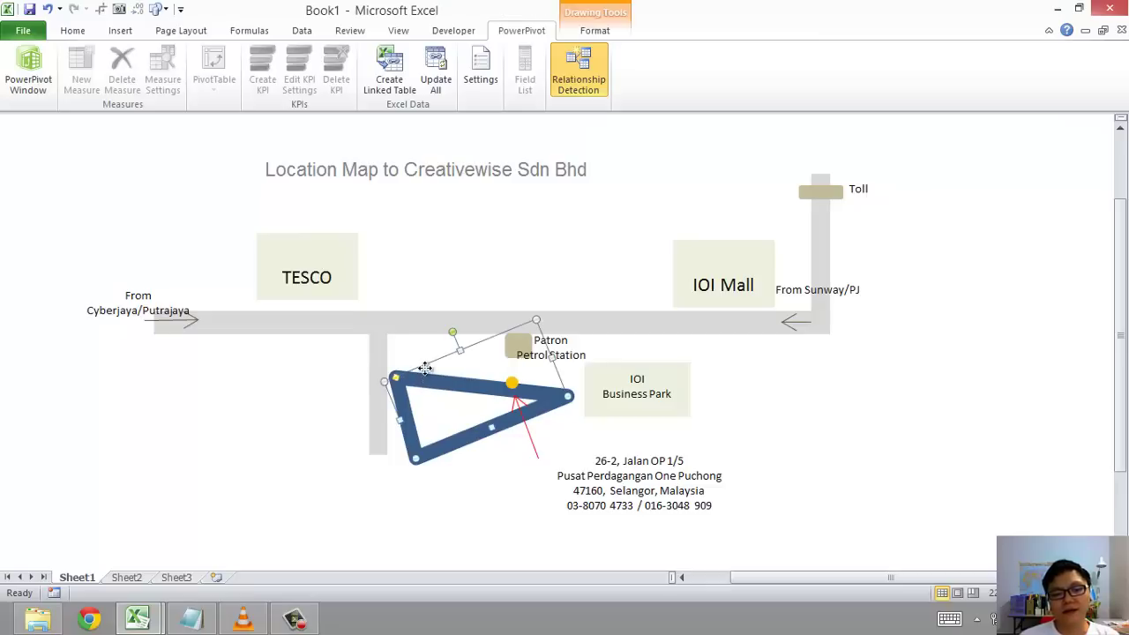
pyautogui.moveTo(425, 367); pyautogui.dragTo(423, 363)
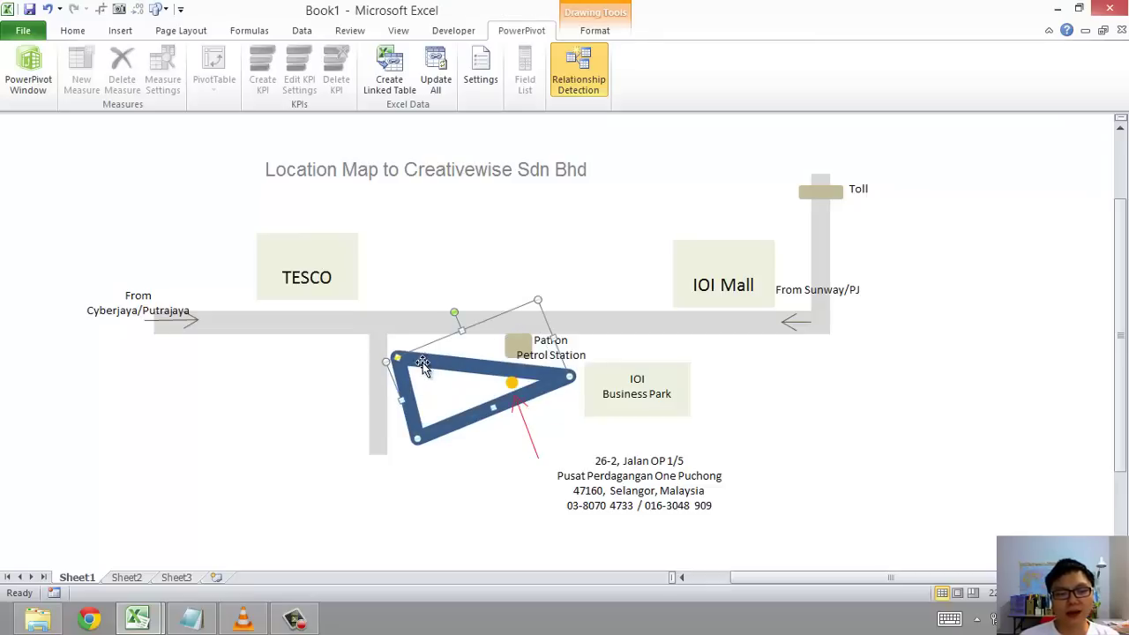
pyautogui.click(376, 384)
pyautogui.hotkey('ctrl', 'c')
# Paste the road copy, shrink it to a short grey stub, and set it at the triangle's top-left corner
pyautogui.hotkey('ctrl', 'v')
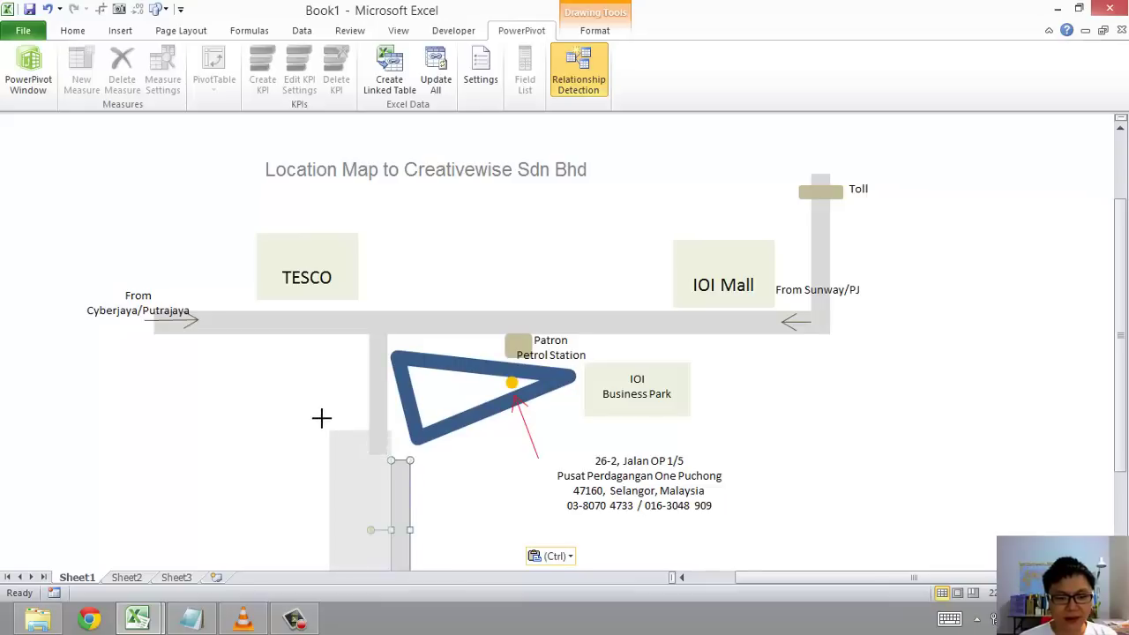
pyautogui.moveTo(401, 459)
pyautogui.mouseDown()
pyautogui.moveTo(397, 420)
pyautogui.moveTo(353, 418)
pyautogui.moveTo(418, 461)
pyautogui.moveTo(393, 457)
pyautogui.mouseUp()
pyautogui.scroll(-2, 405, 504)
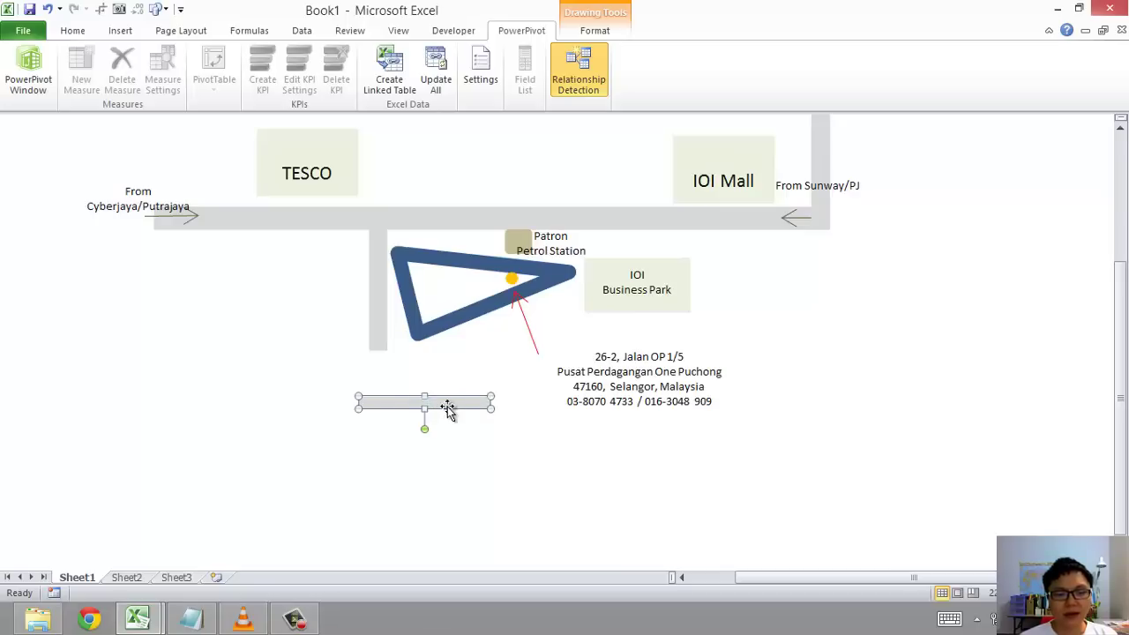
pyautogui.moveTo(490, 401); pyautogui.dragTo(436, 402)
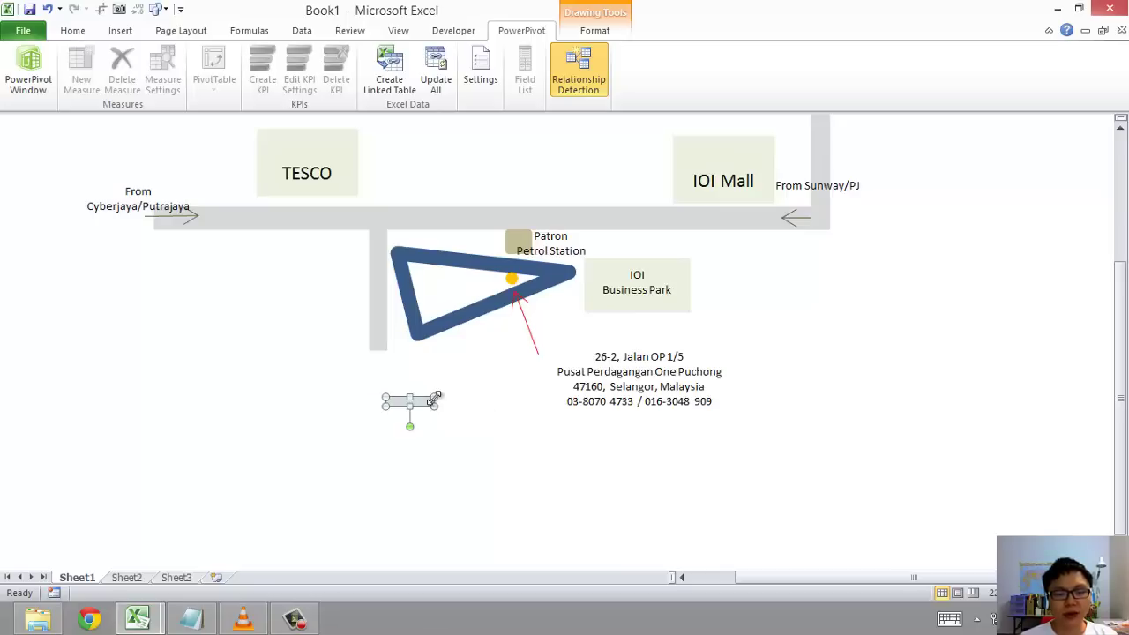
pyautogui.moveTo(385, 245); pyautogui.dragTo(376, 253)
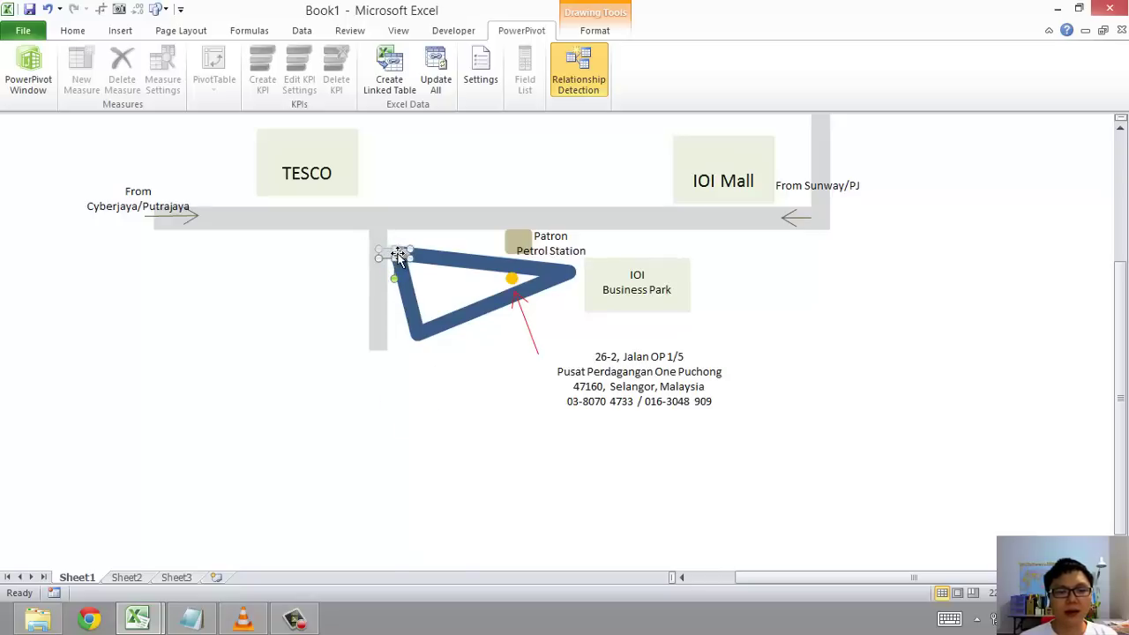
# Move the yellow location dot onto the triangle's top edge below Patron Petrol Station
pyautogui.click(395, 284)
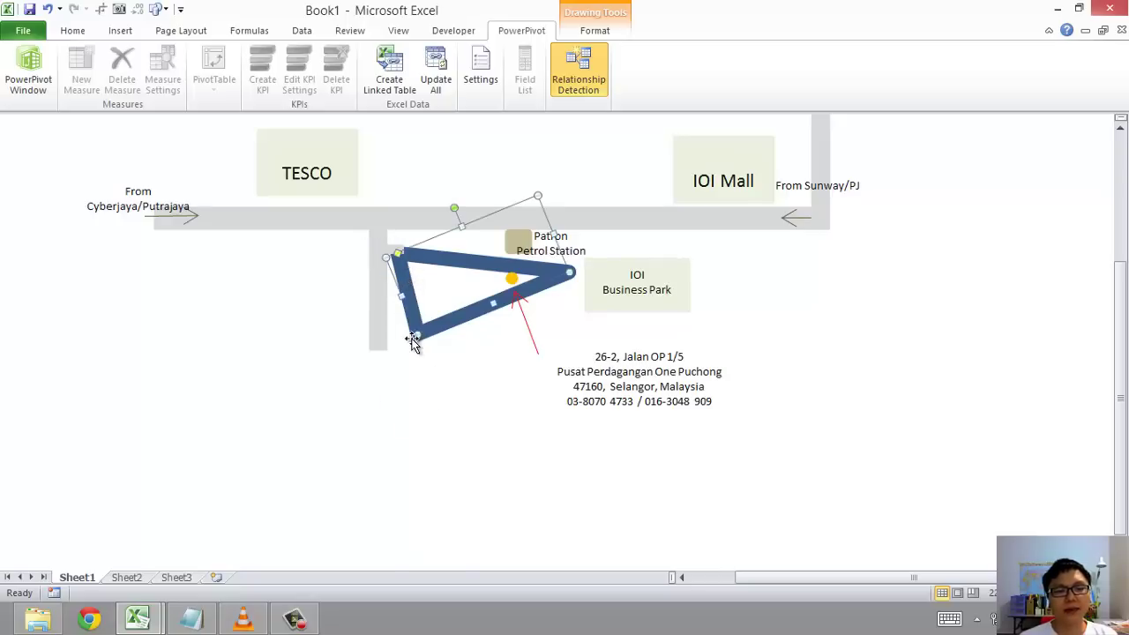
pyautogui.click(397, 248)
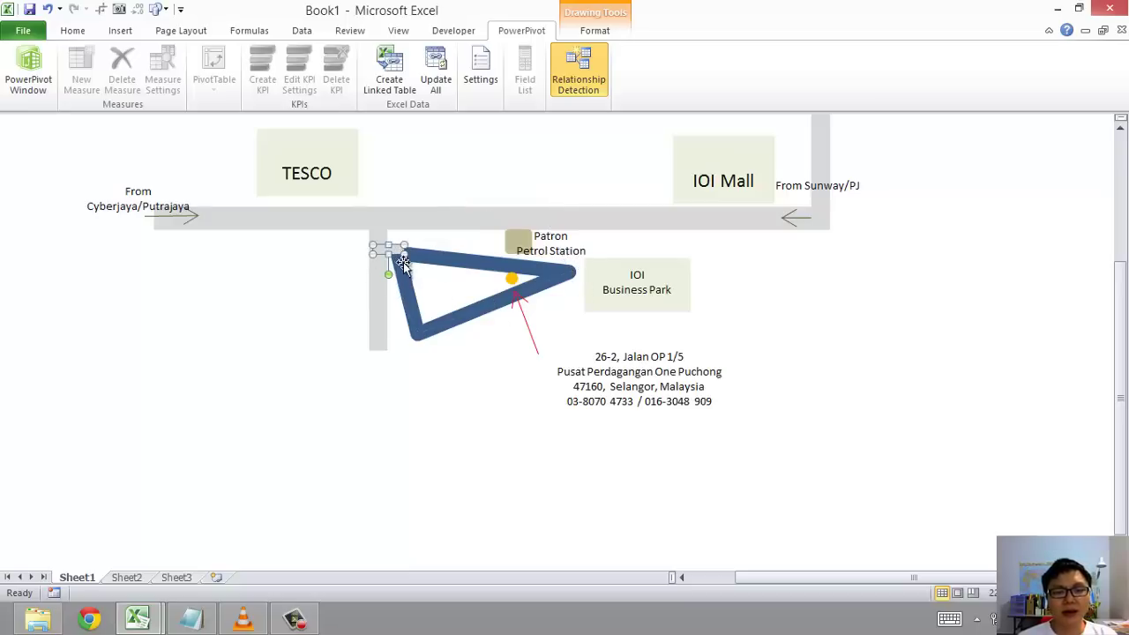
pyautogui.click(415, 289)
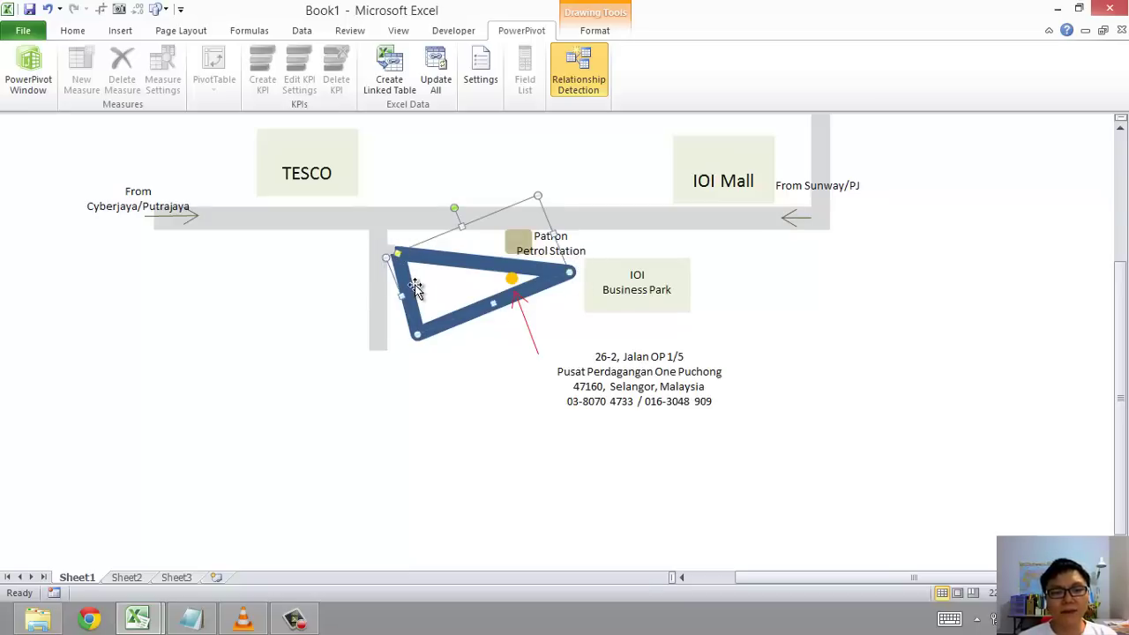
pyautogui.click(440, 368)
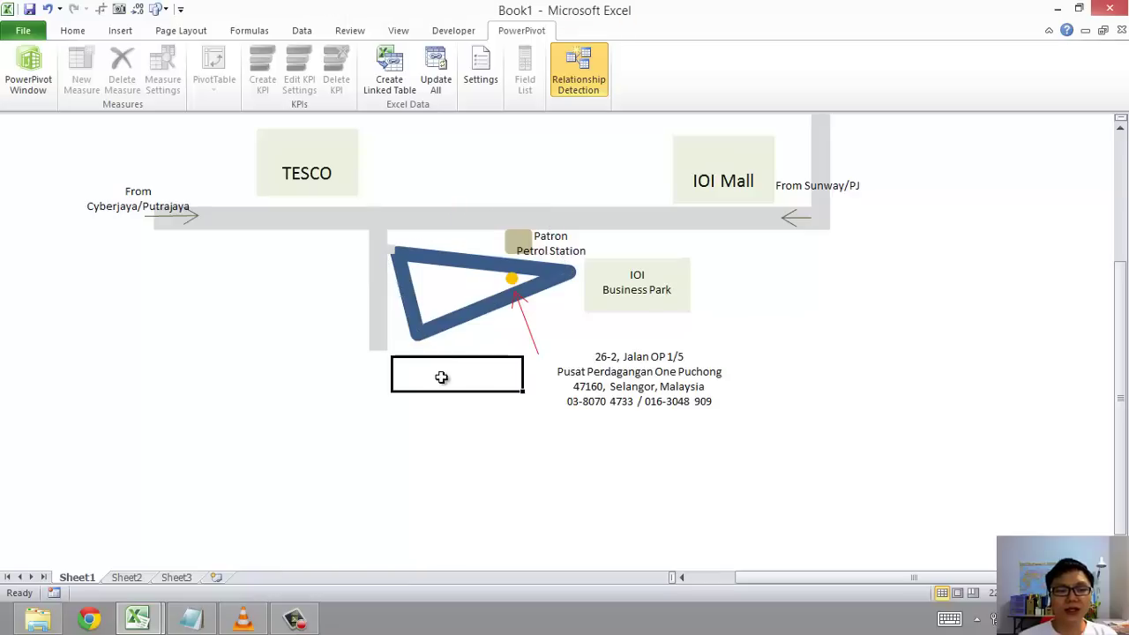
pyautogui.click(389, 251)
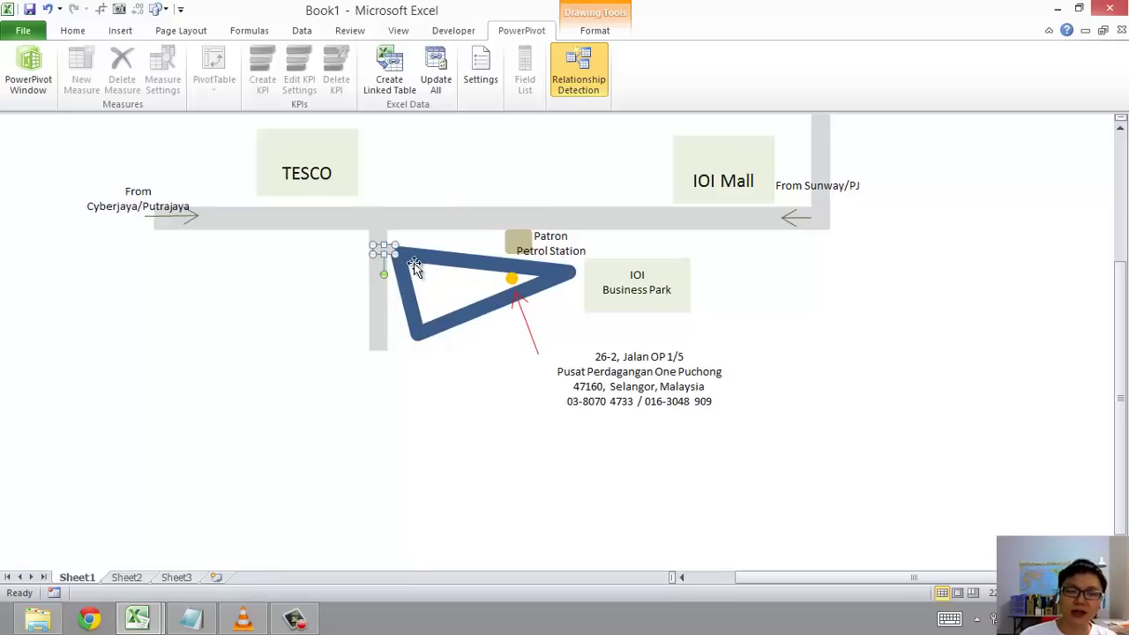
pyautogui.moveTo(393, 255); pyautogui.dragTo(511, 278)
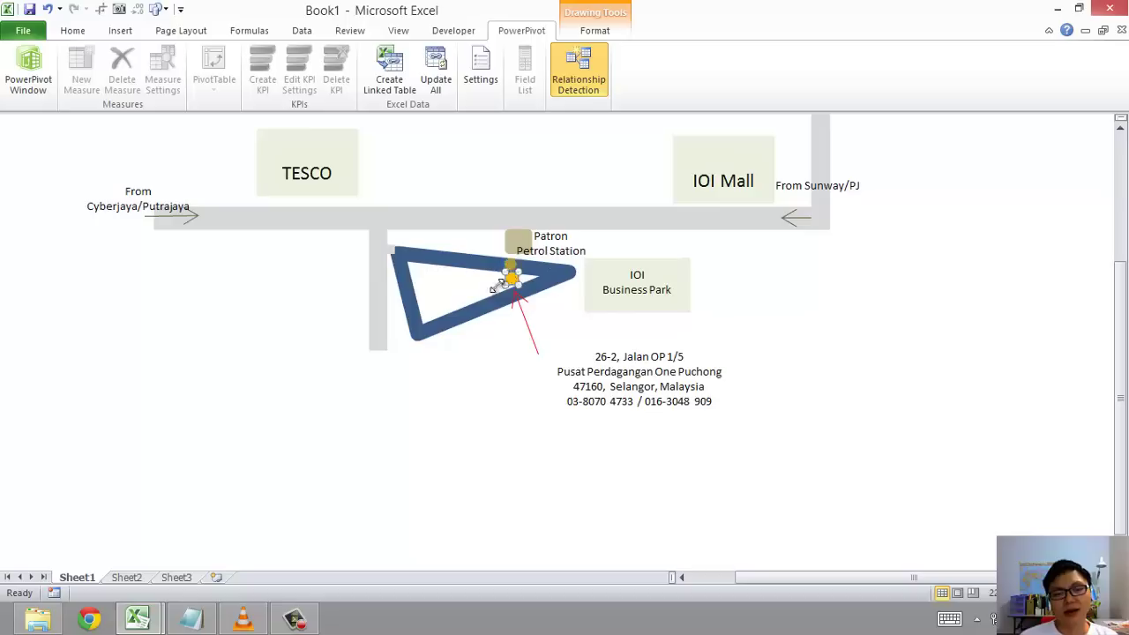
# Drag the triangle road's vertex handle to slightly reshape it
pyautogui.click(463, 317)
pyautogui.moveTo(414, 335); pyautogui.dragTo(425, 362)
pyautogui.click(424, 362)
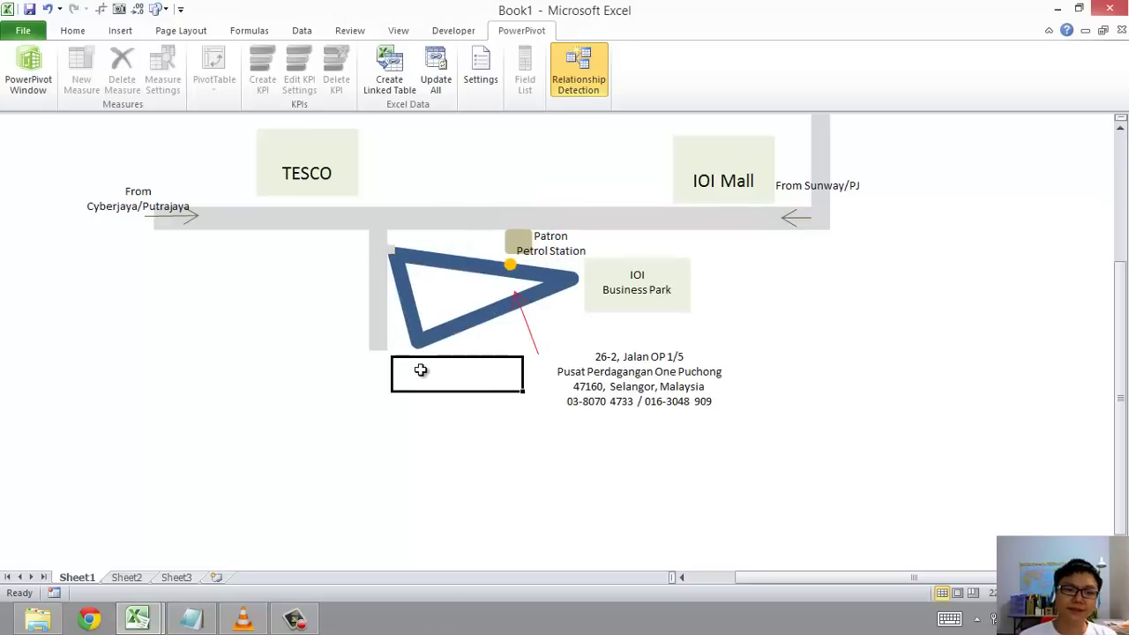
pyautogui.click(529, 273)
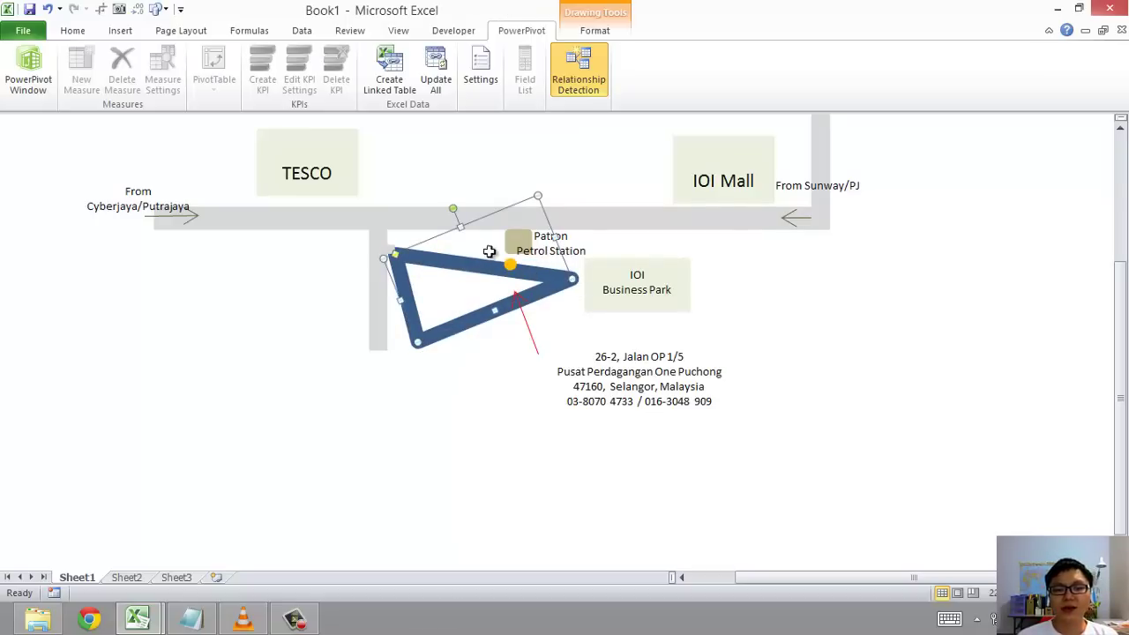
pyautogui.click(491, 415)
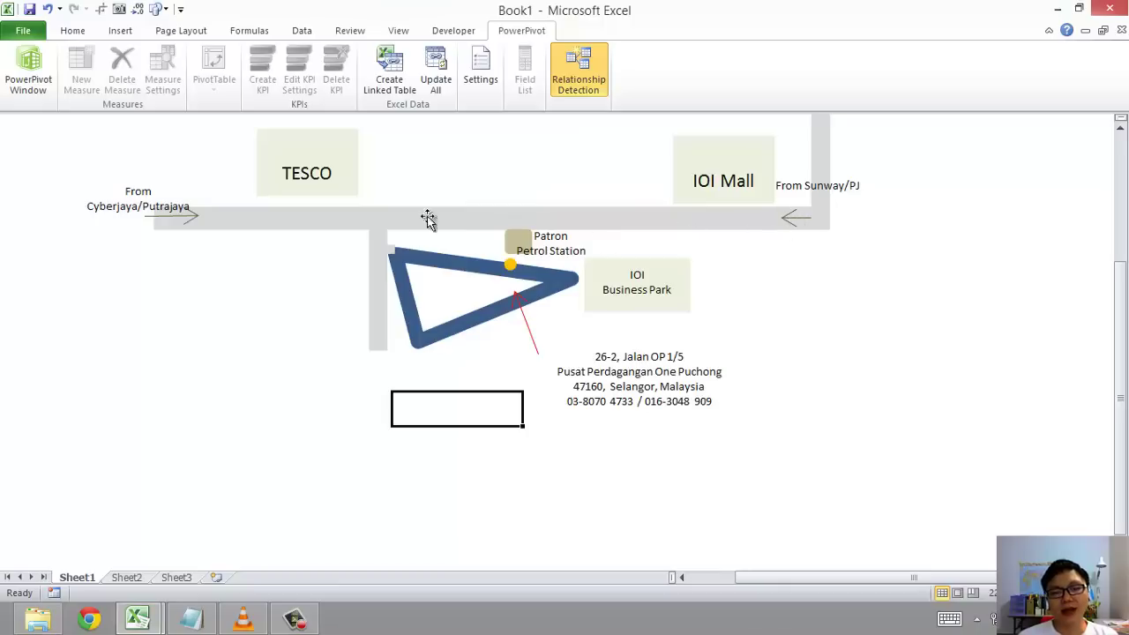
# Check the TESCO and IOI Mall shapes, then select the address text box
pyautogui.scroll(4, 391, 335)
pyautogui.scroll(-4, 365, 320)
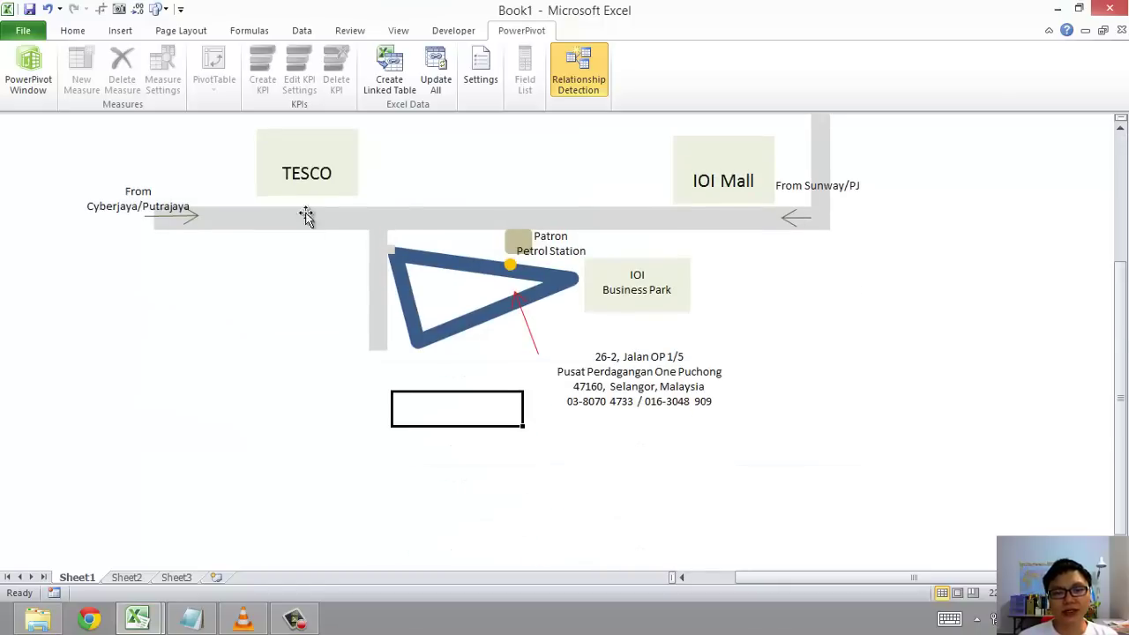
pyautogui.click(303, 190)
pyautogui.click(696, 173)
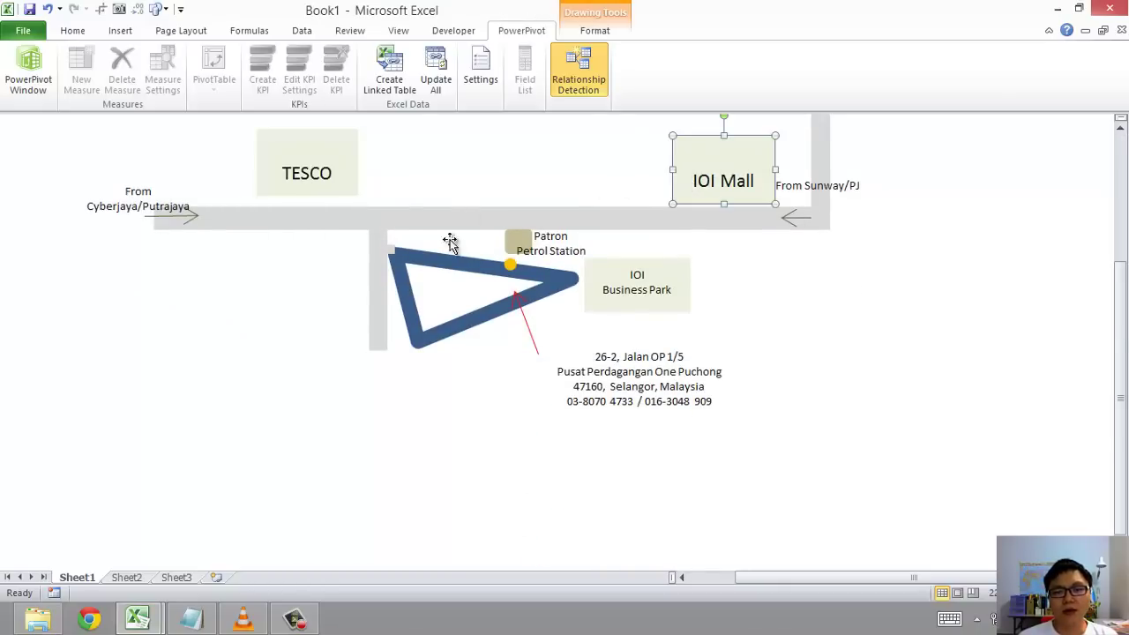
pyautogui.click(726, 296)
pyautogui.scroll(2, 559, 302)
pyautogui.scroll(-2, 559, 302)
pyautogui.click(331, 392)
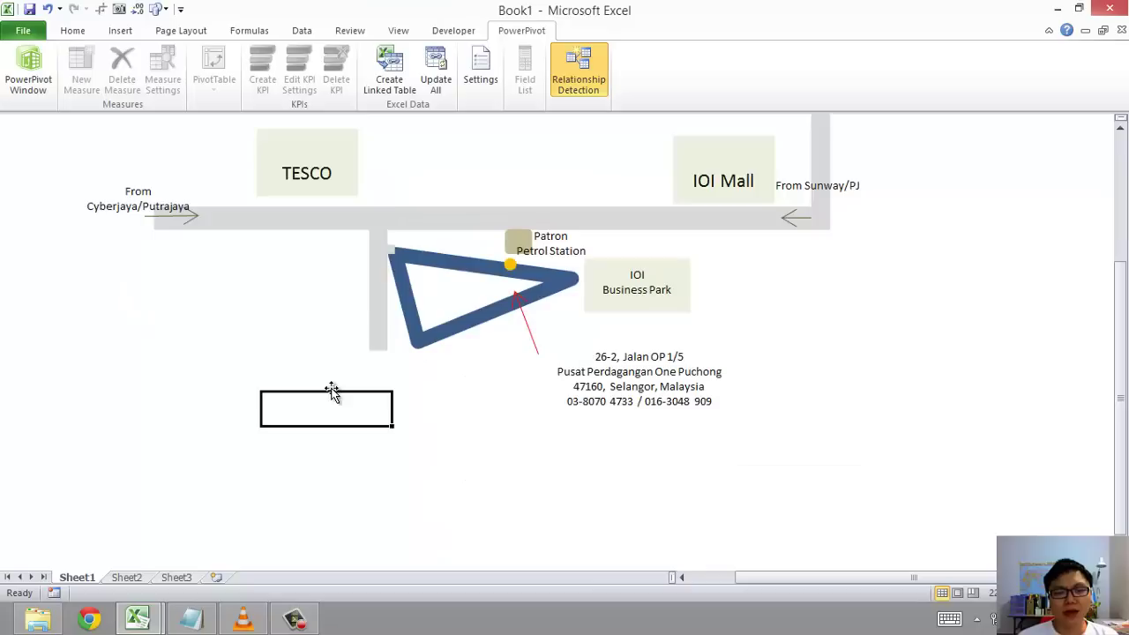
pyautogui.scroll(2, 267, 305)
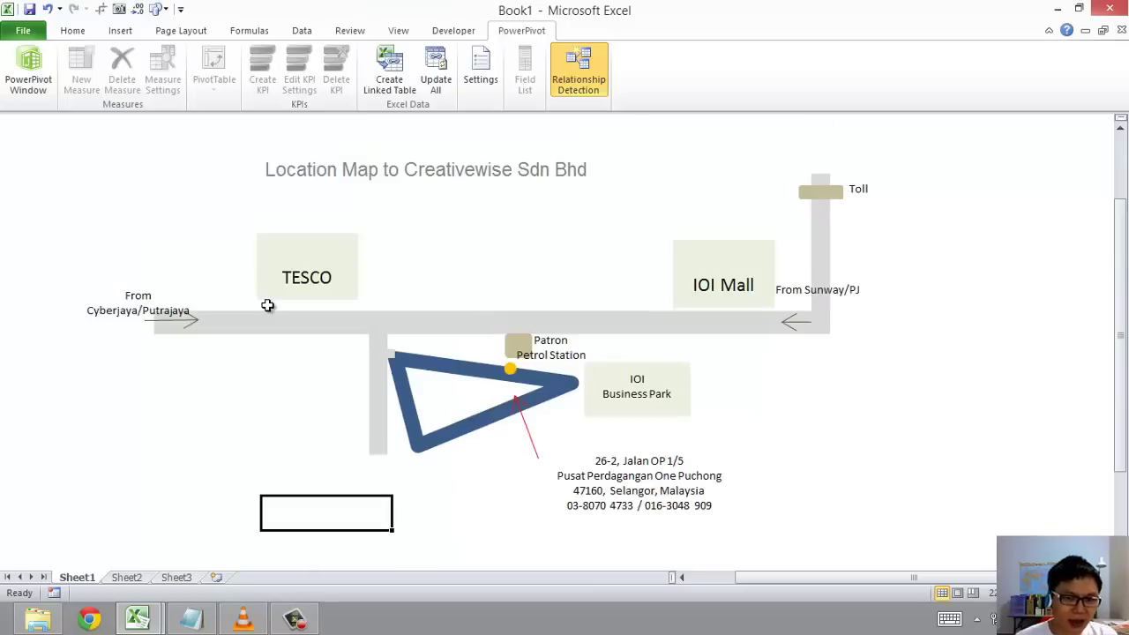
pyautogui.scroll(-2, 264, 313)
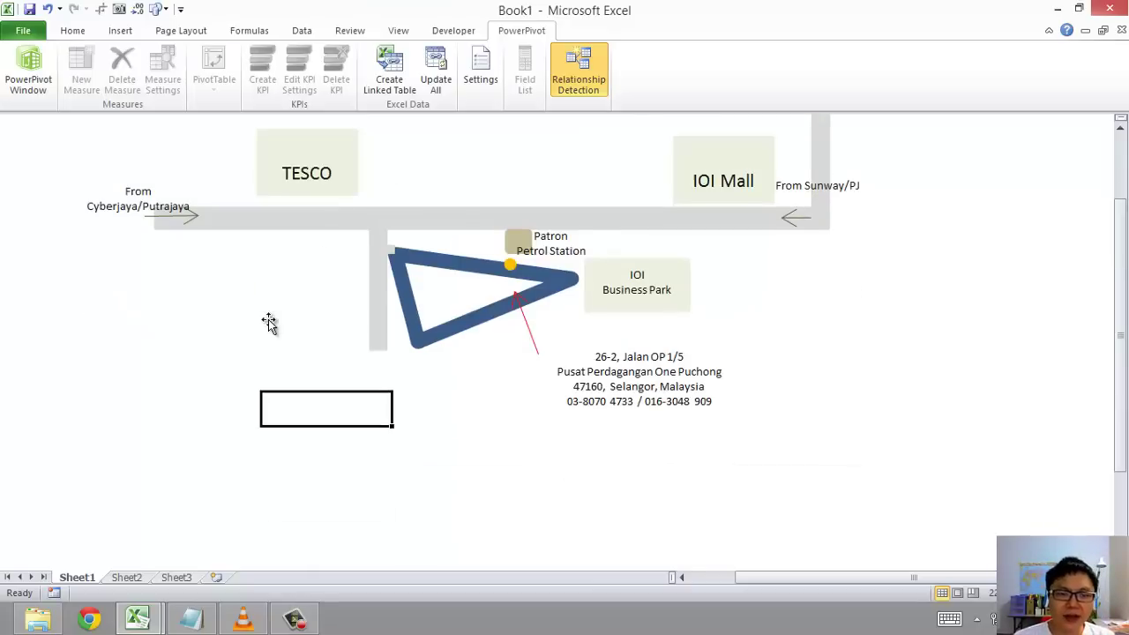
pyautogui.scroll(2, 270, 323)
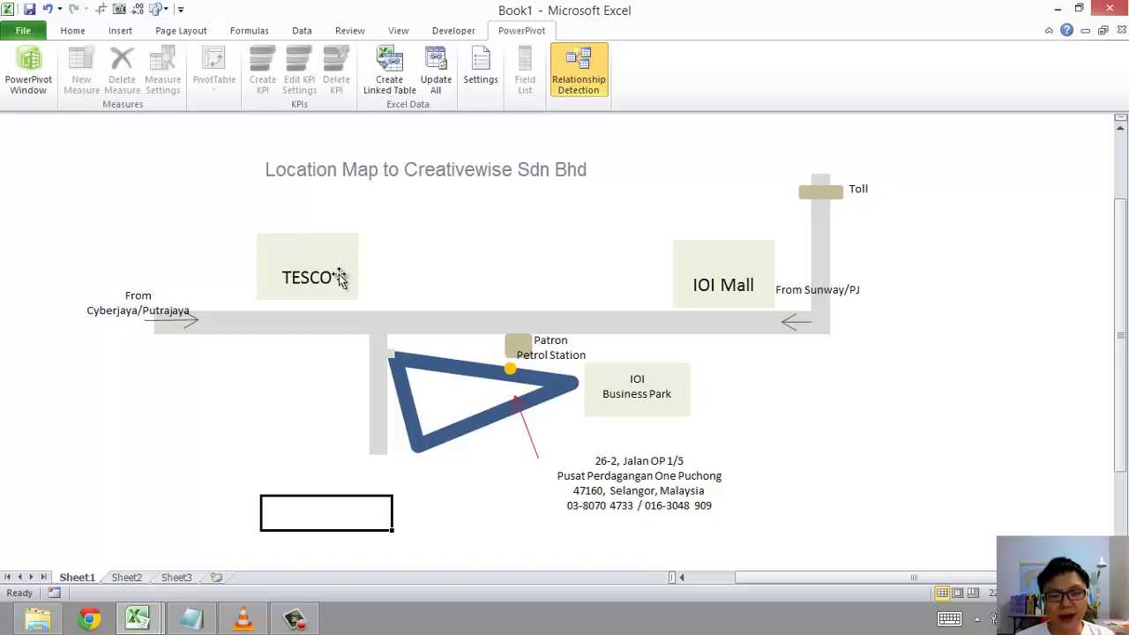
pyautogui.click(580, 448)
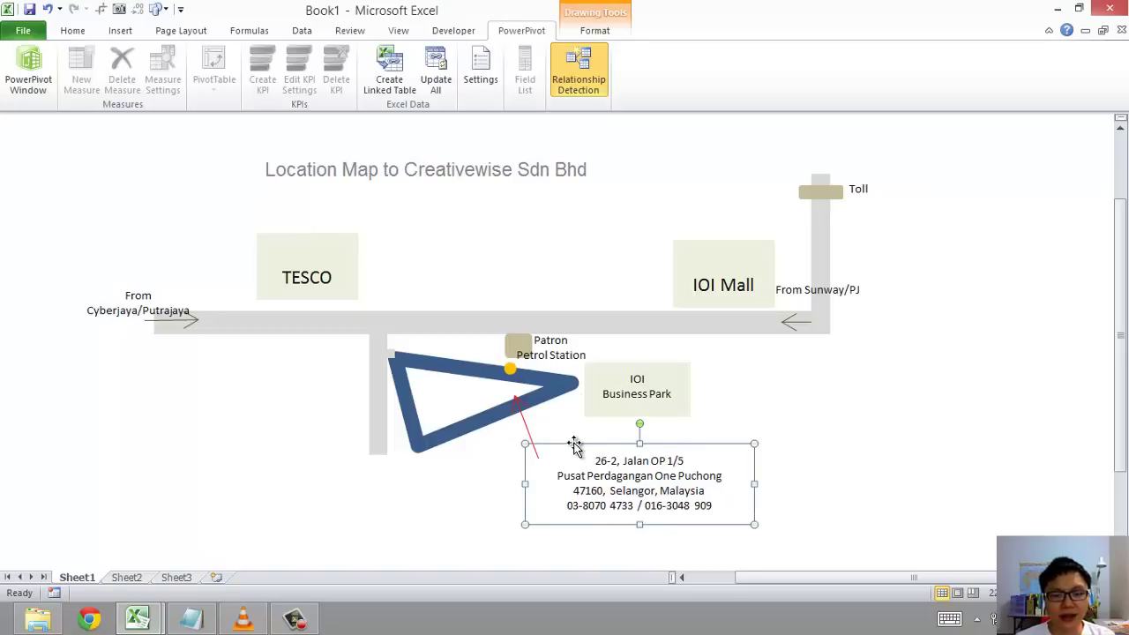
# Change the address text box's fill so only the address text shows on the map
pyautogui.rightClick(572, 447)
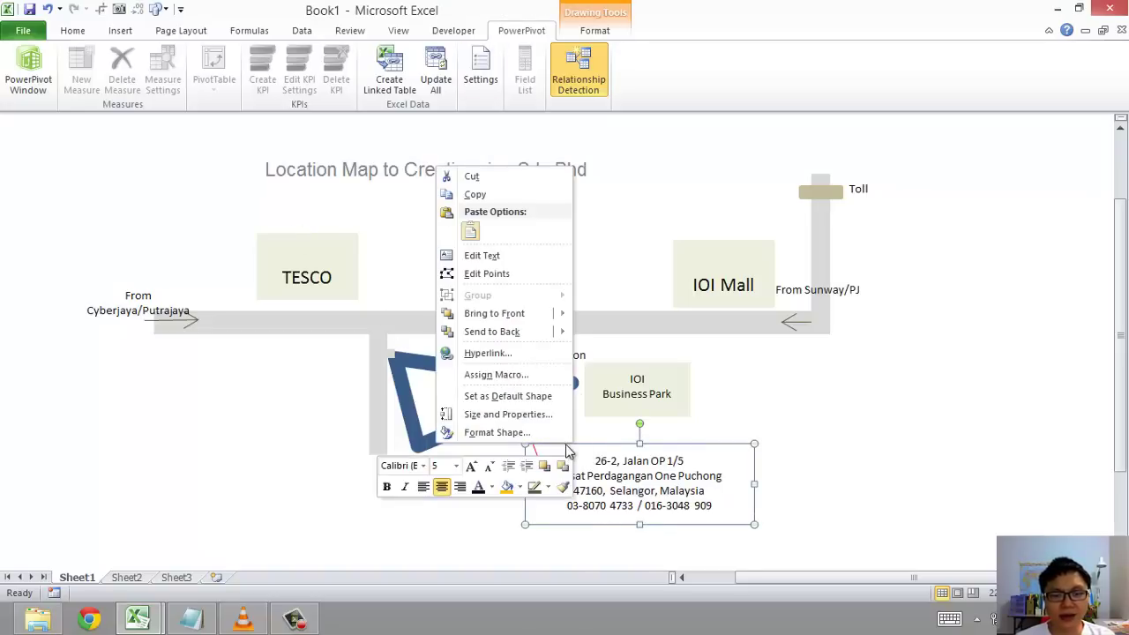
pyautogui.click(521, 488)
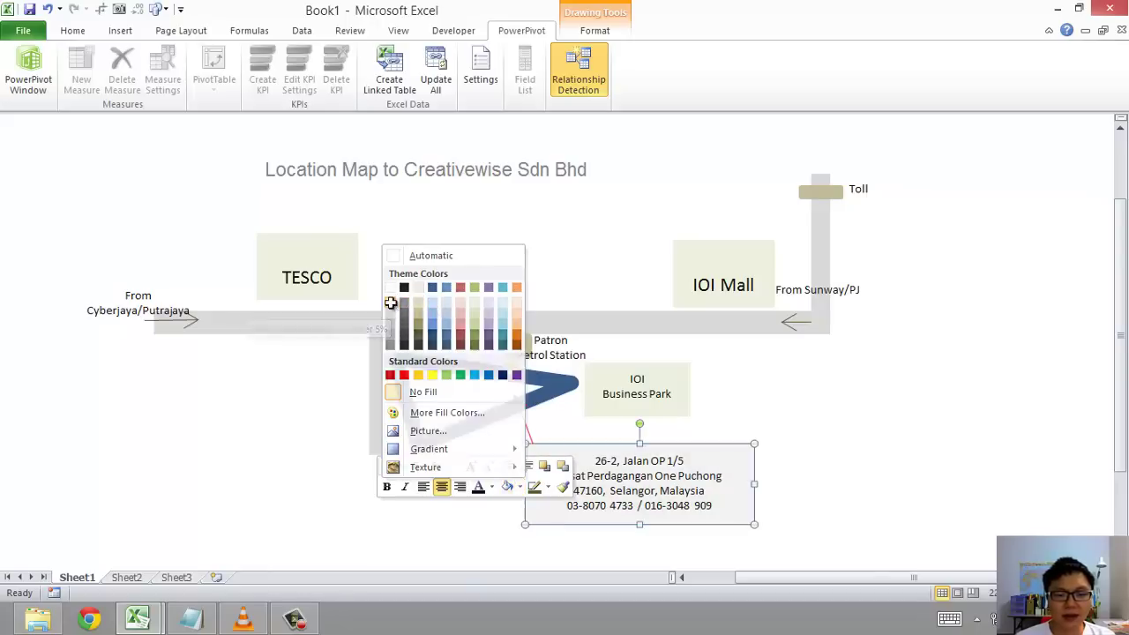
pyautogui.click(391, 302)
pyautogui.click(534, 535)
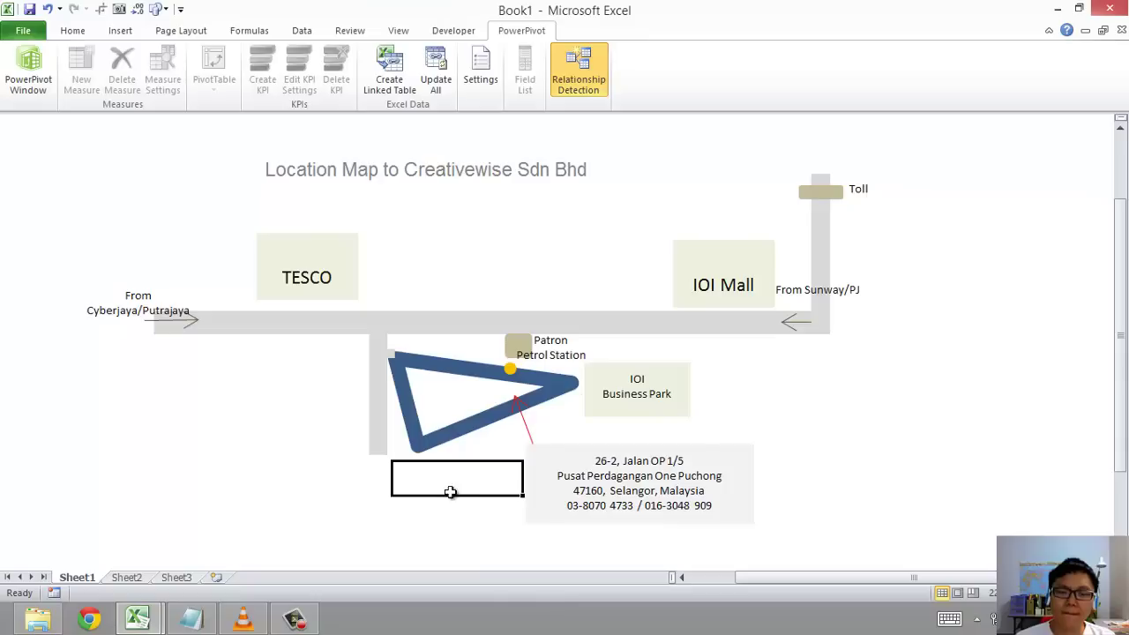
pyautogui.click(548, 479)
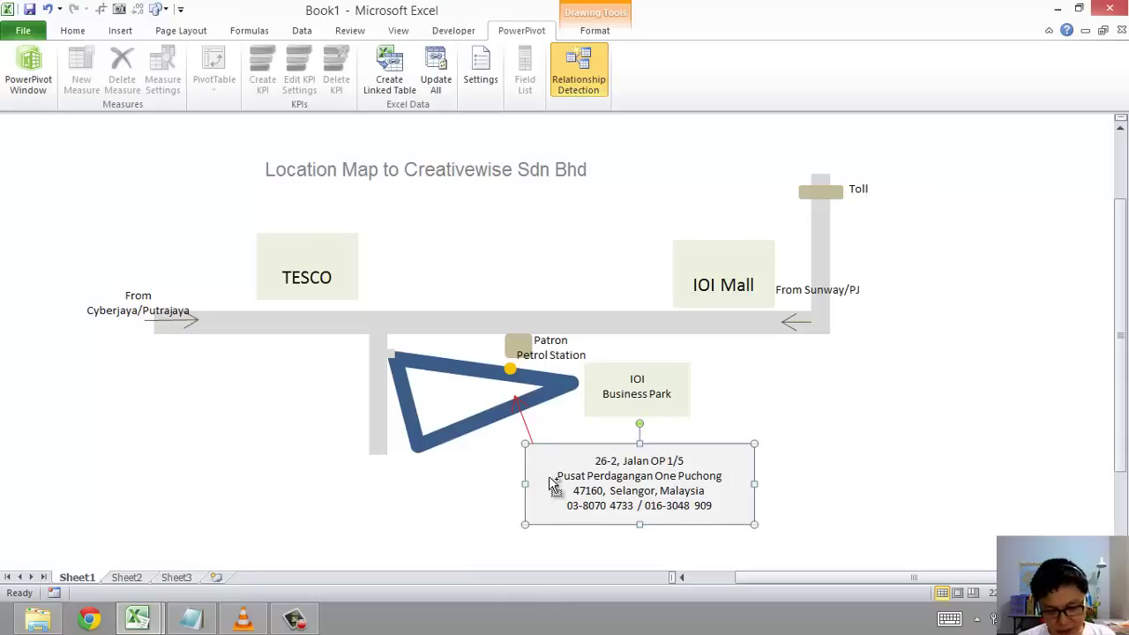
pyautogui.click(463, 512)
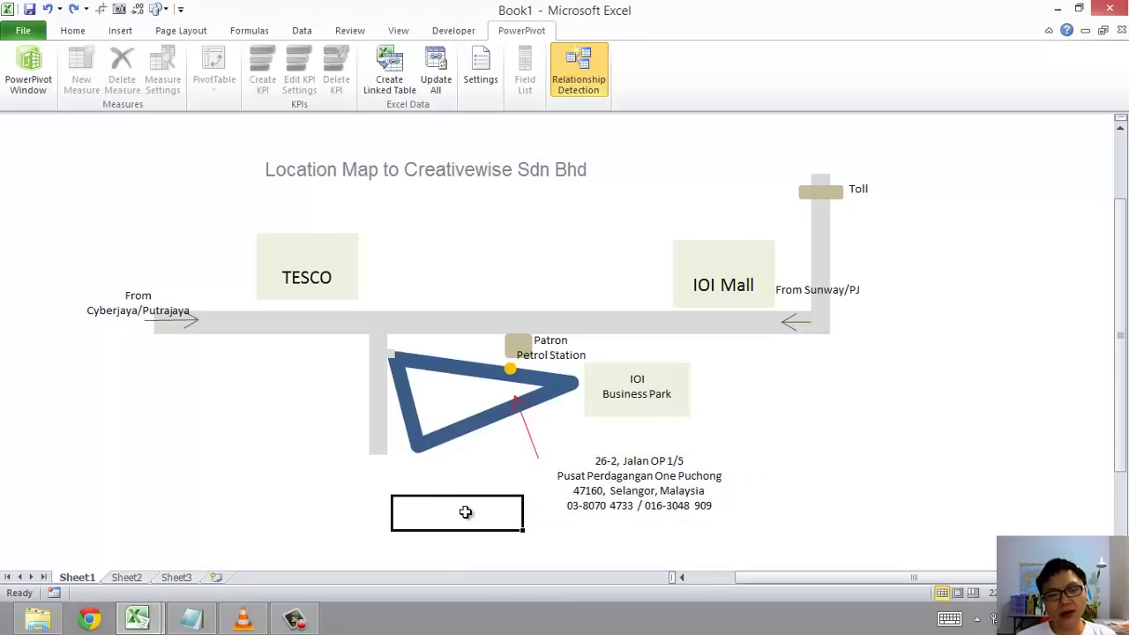
# Drag the red pointer line's top end onto the yellow dot, linking it to the address text
pyautogui.click(574, 474)
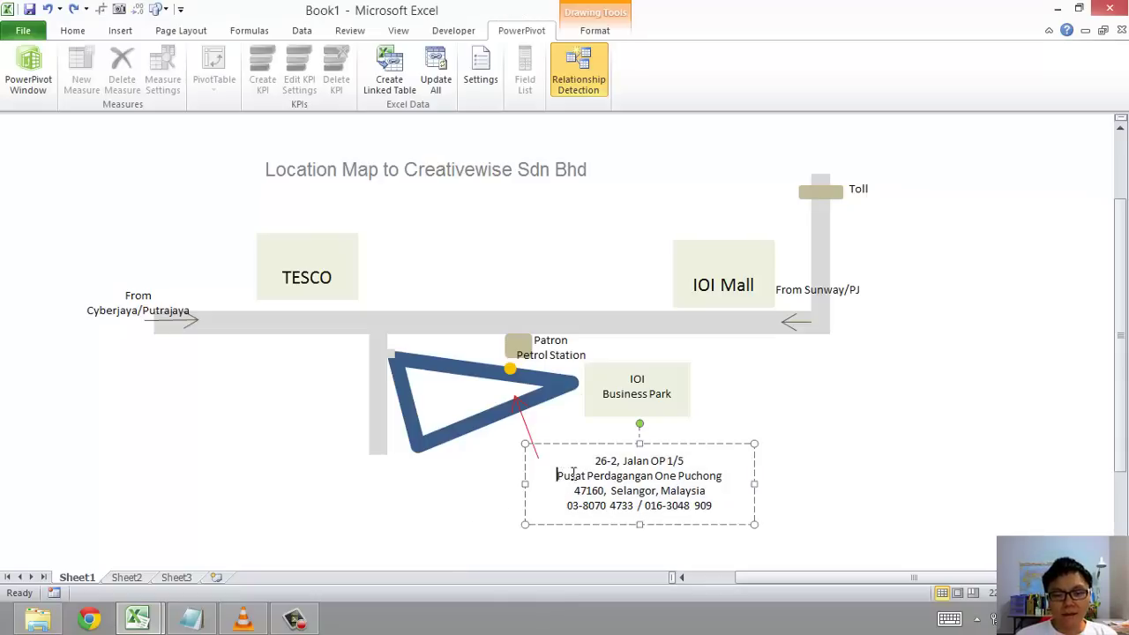
pyautogui.click(518, 408)
pyautogui.click(526, 441)
pyautogui.click(524, 427)
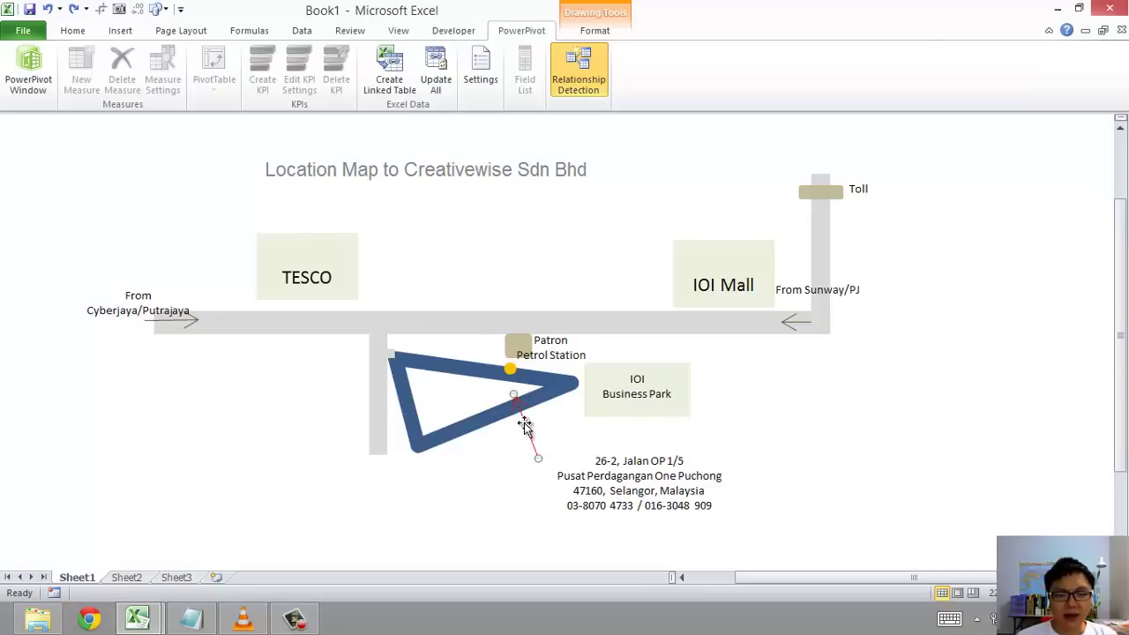
pyautogui.moveTo(512, 392); pyautogui.dragTo(510, 370)
pyautogui.click(496, 488)
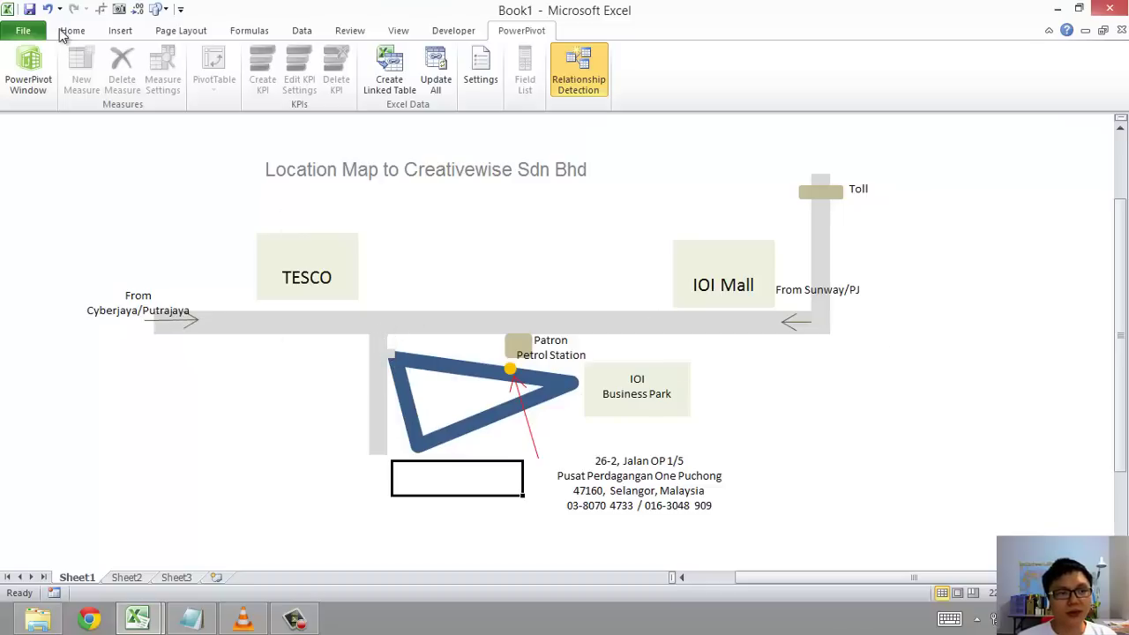
# Paste a copy of the From Cyberjaya/Putrajaya arrow and shorten it onto the road junction
pyautogui.click(192, 323)
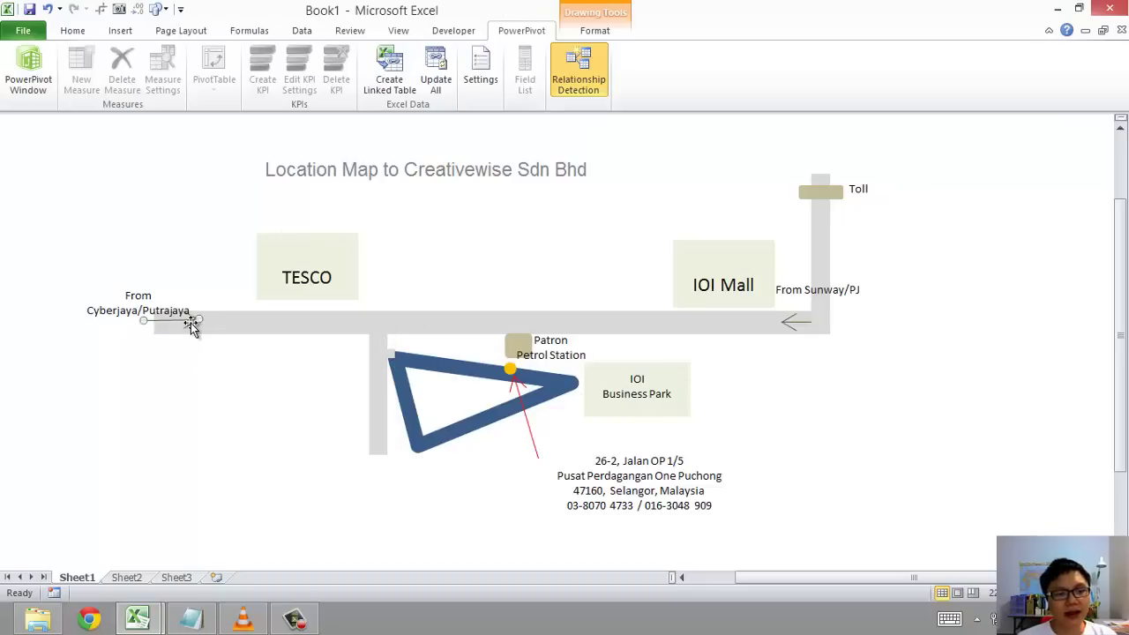
pyautogui.click(228, 375)
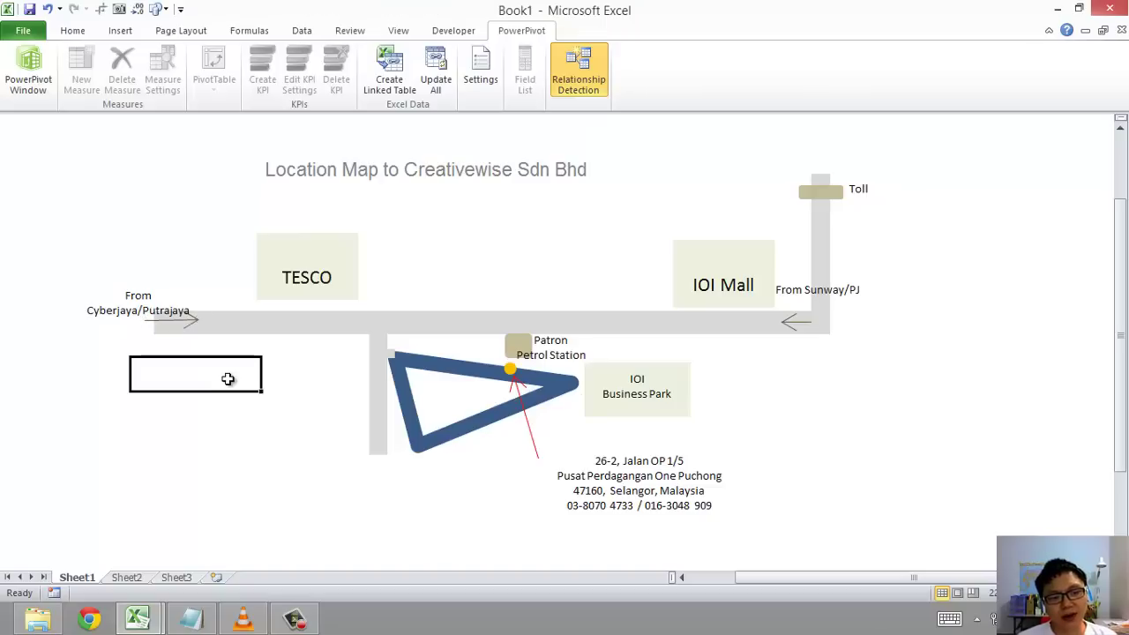
pyautogui.hotkey('ctrl', 'v')
pyautogui.moveTo(129, 357); pyautogui.dragTo(397, 324)
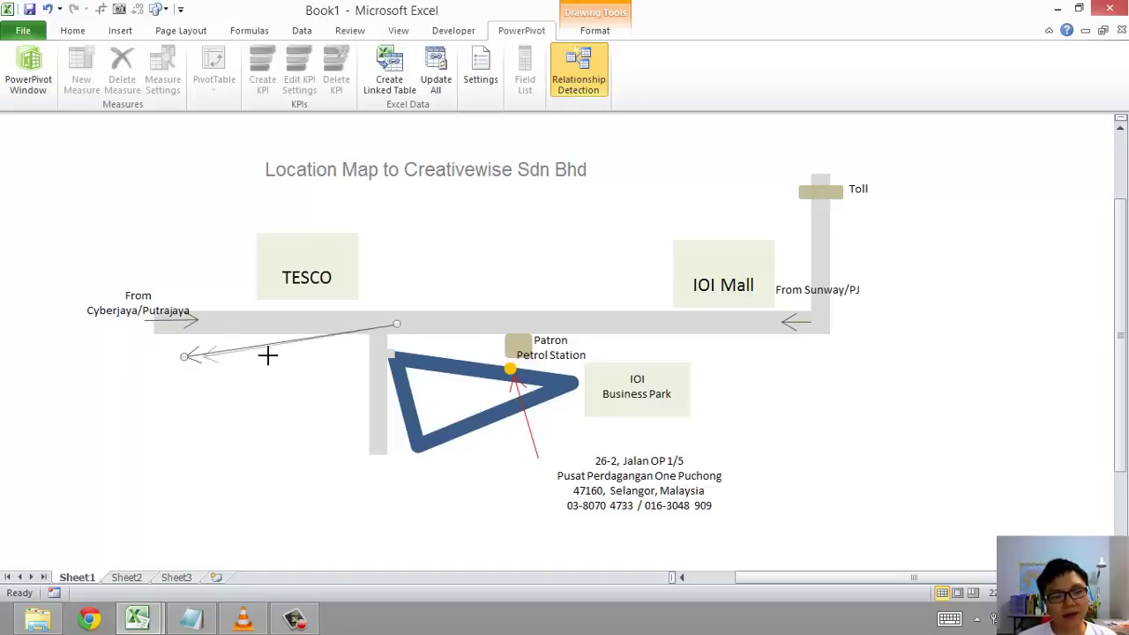
pyautogui.click(382, 332)
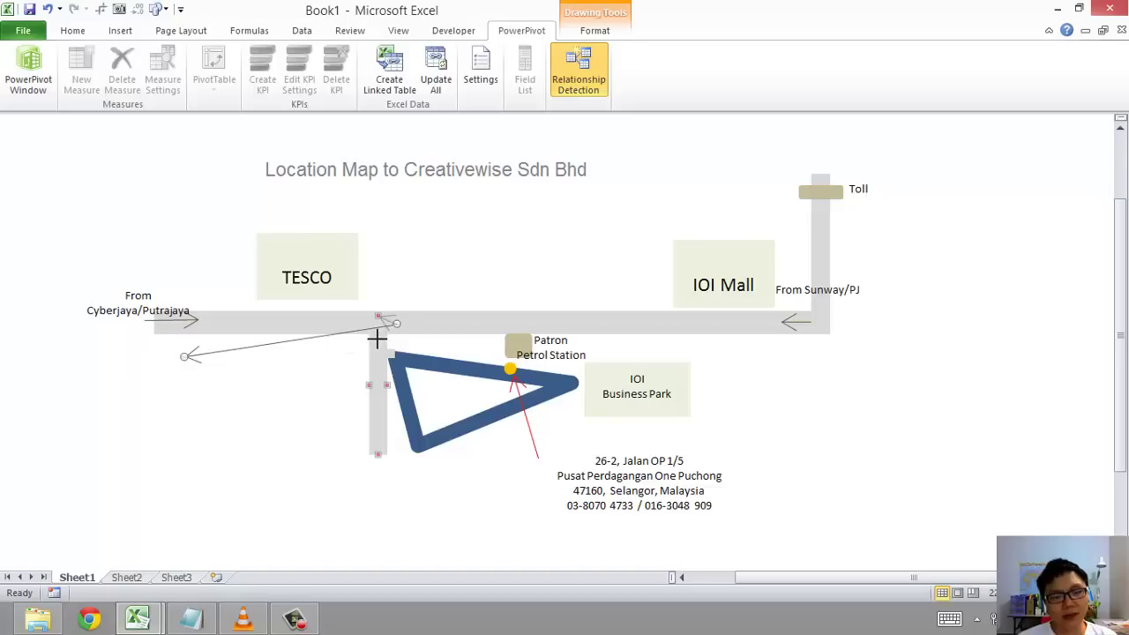
pyautogui.moveTo(377, 340); pyautogui.dragTo(454, 285)
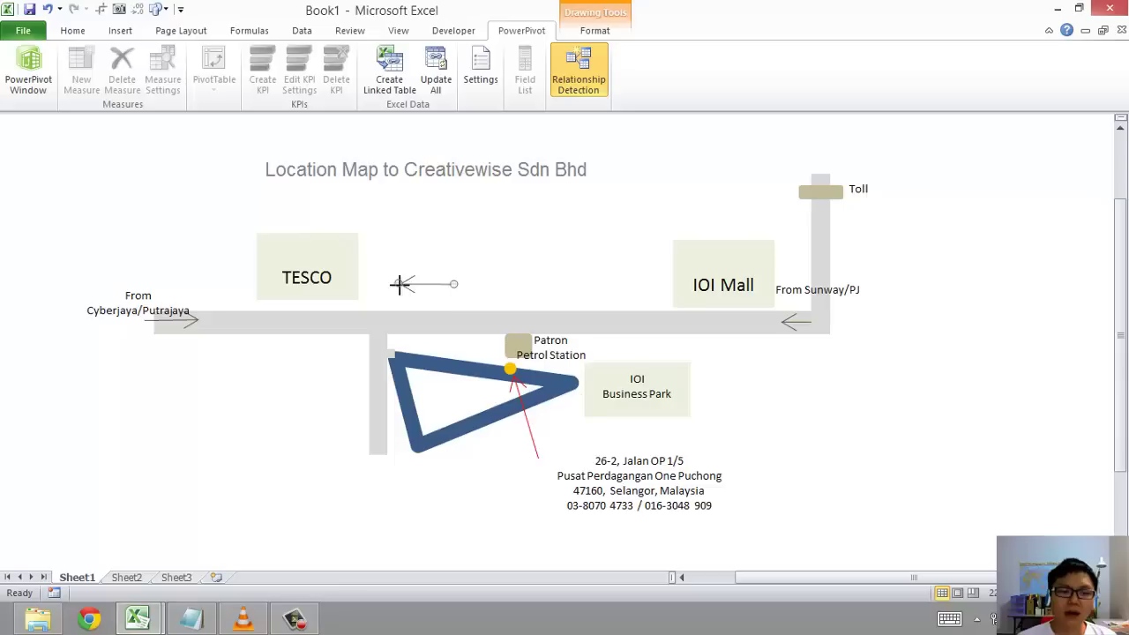
pyautogui.moveTo(401, 283); pyautogui.dragTo(431, 284)
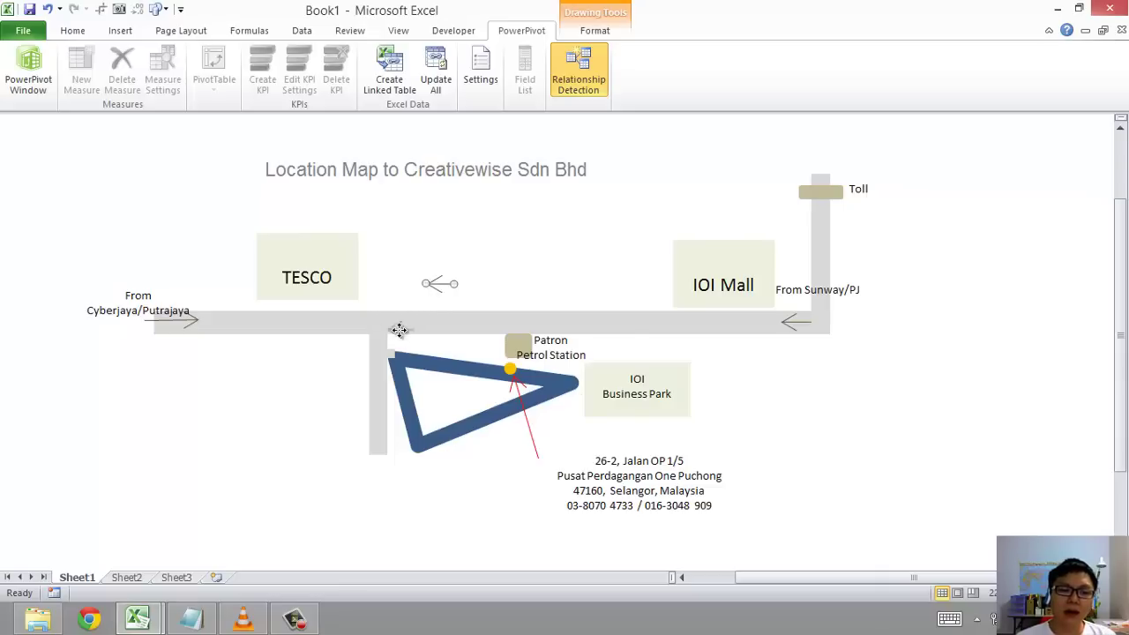
pyautogui.moveTo(398, 328); pyautogui.dragTo(400, 328)
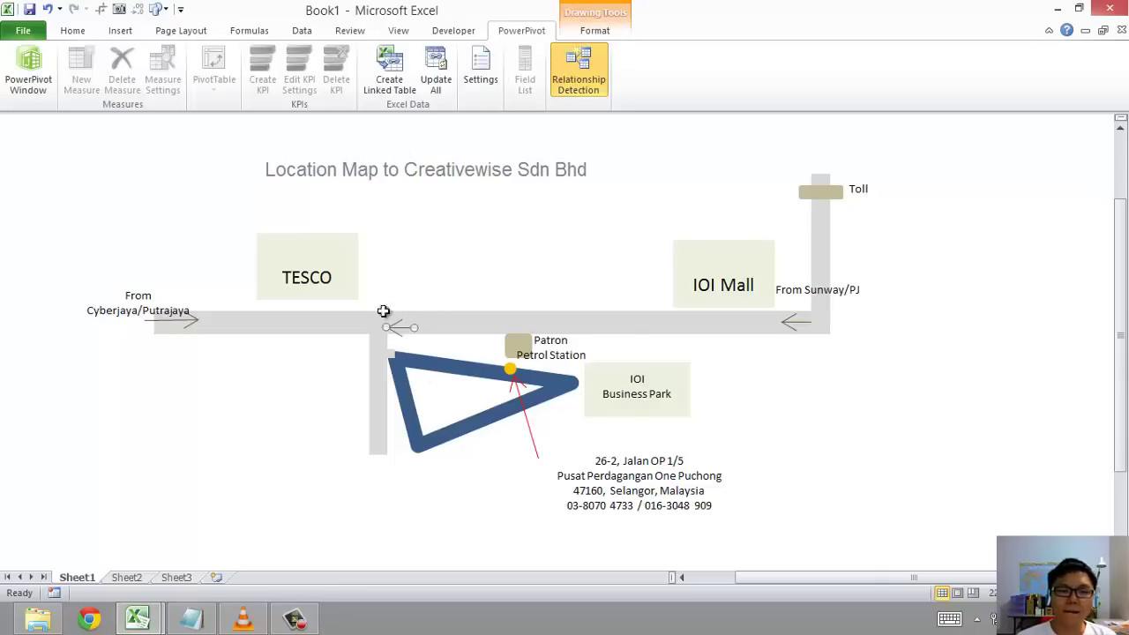
# Colour the short junction arrow's outline red
pyautogui.click(593, 31)
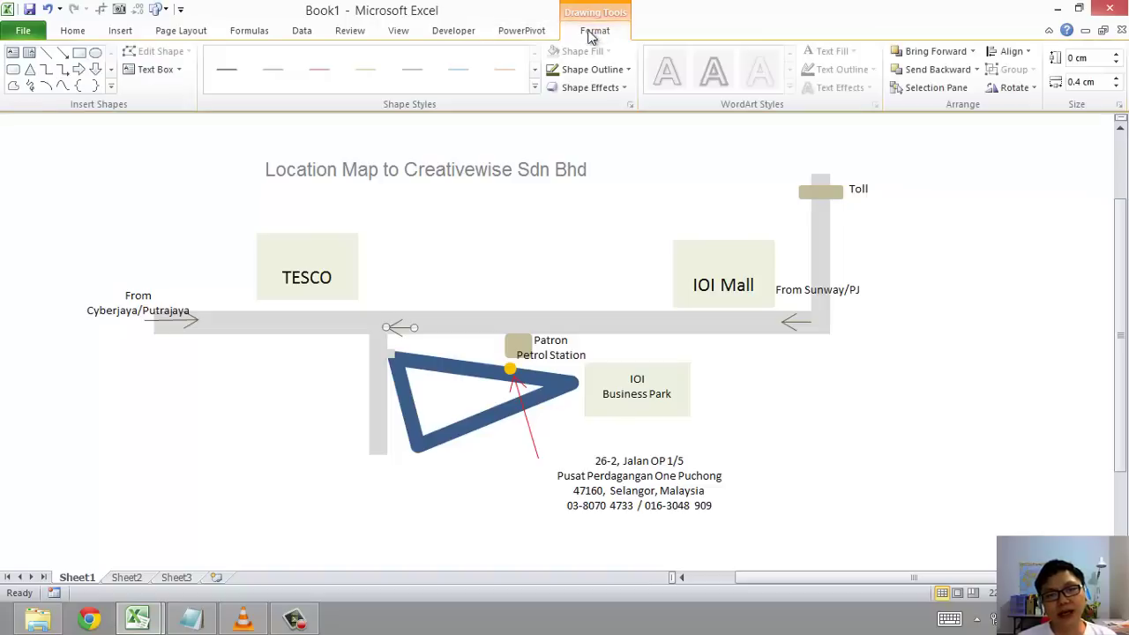
pyautogui.click(569, 71)
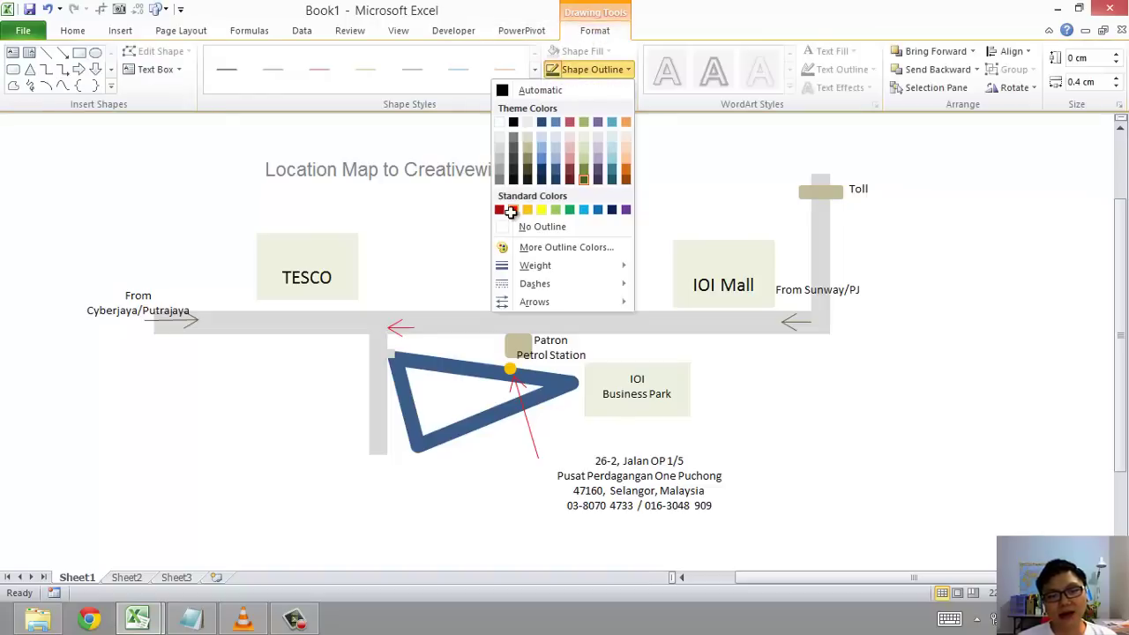
pyautogui.click(510, 210)
# Paste another red arrow copy and bend it to point down the side road
pyautogui.click(285, 394)
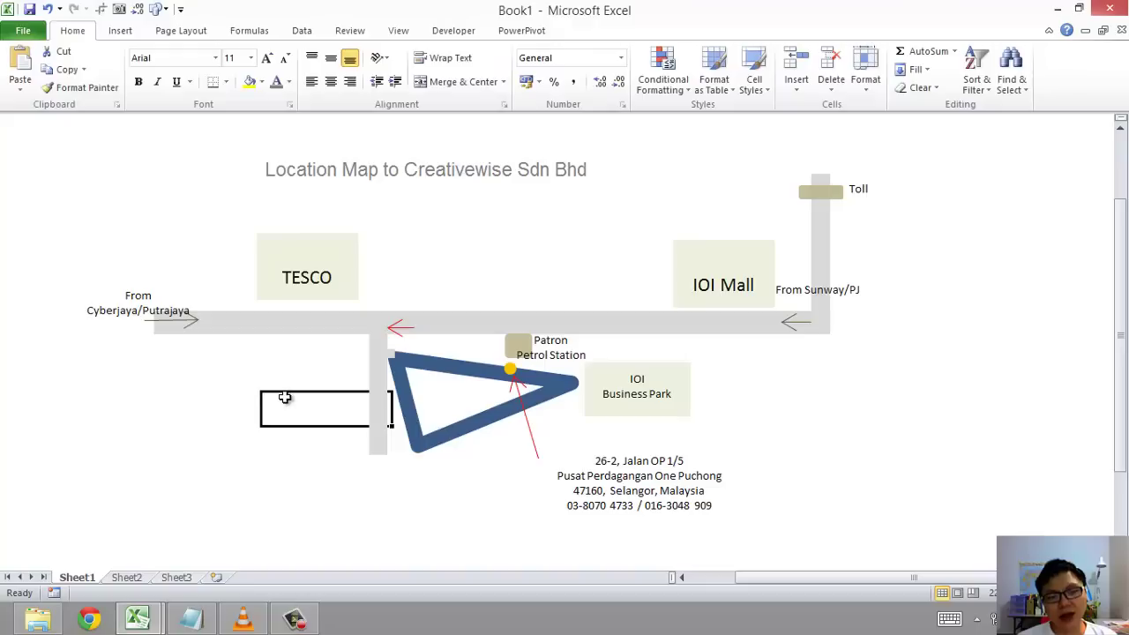
pyautogui.hotkey('ctrl', 'v')
pyautogui.moveTo(289, 391); pyautogui.dragTo(385, 356)
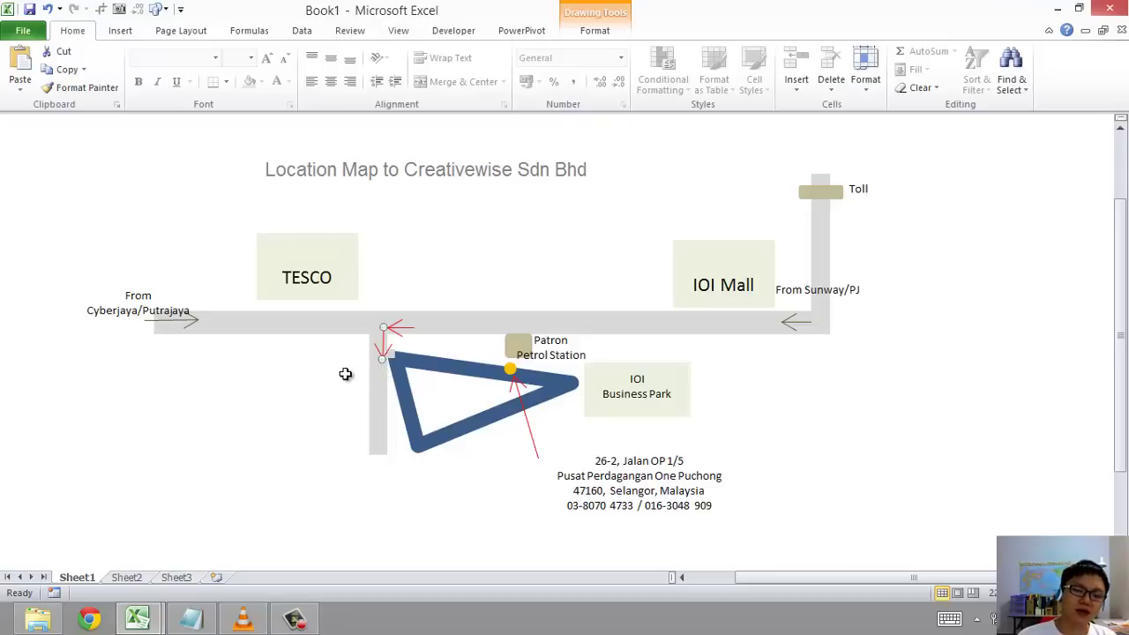
pyautogui.scroll(2, 334, 381)
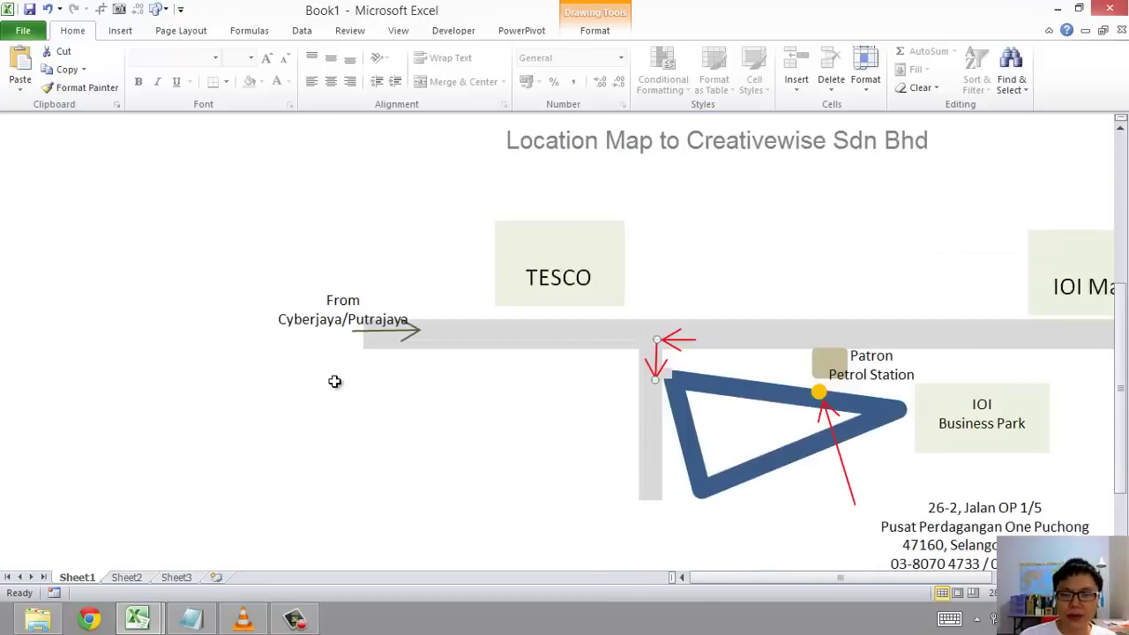
pyautogui.scroll(-2, 334, 381)
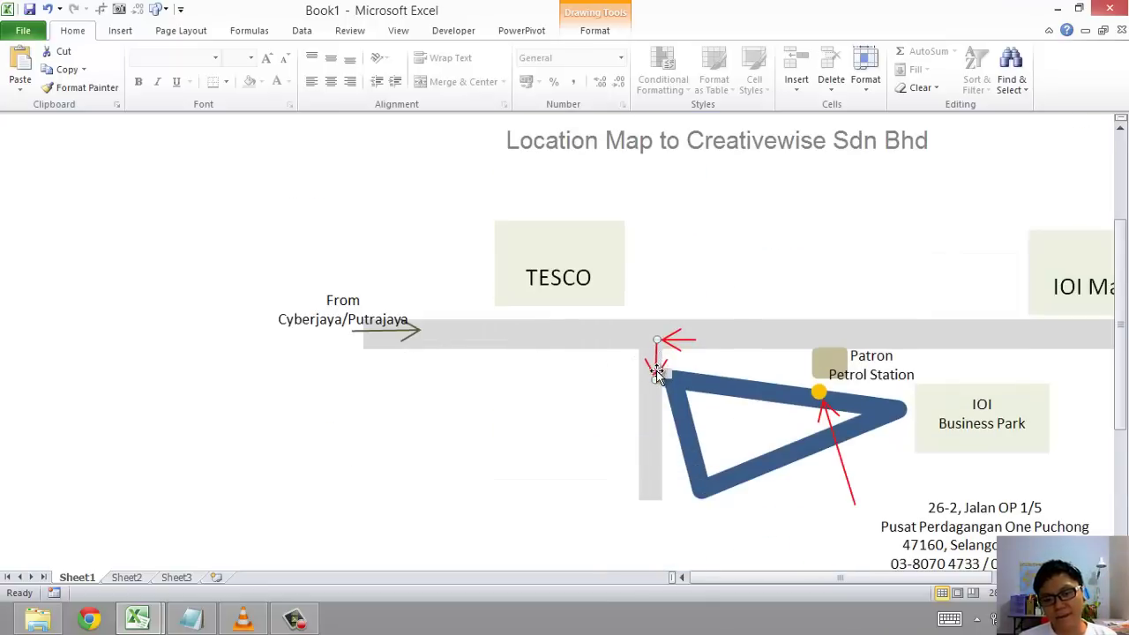
# Give the red arrow a thinner outline weight
pyautogui.click(594, 30)
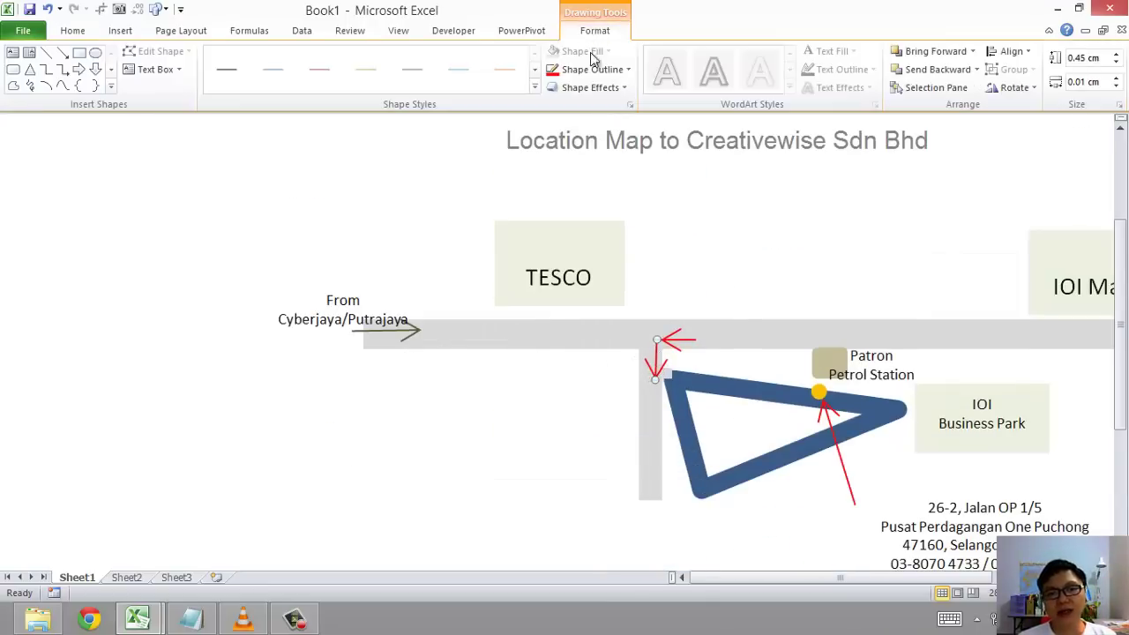
pyautogui.click(591, 70)
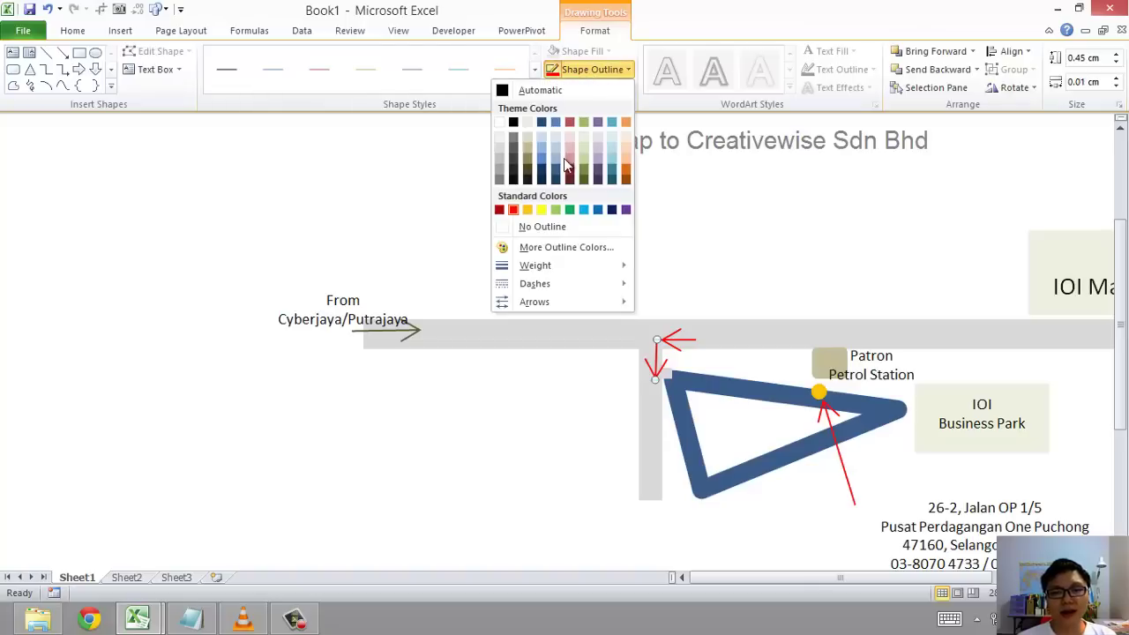
pyautogui.moveTo(536, 267)
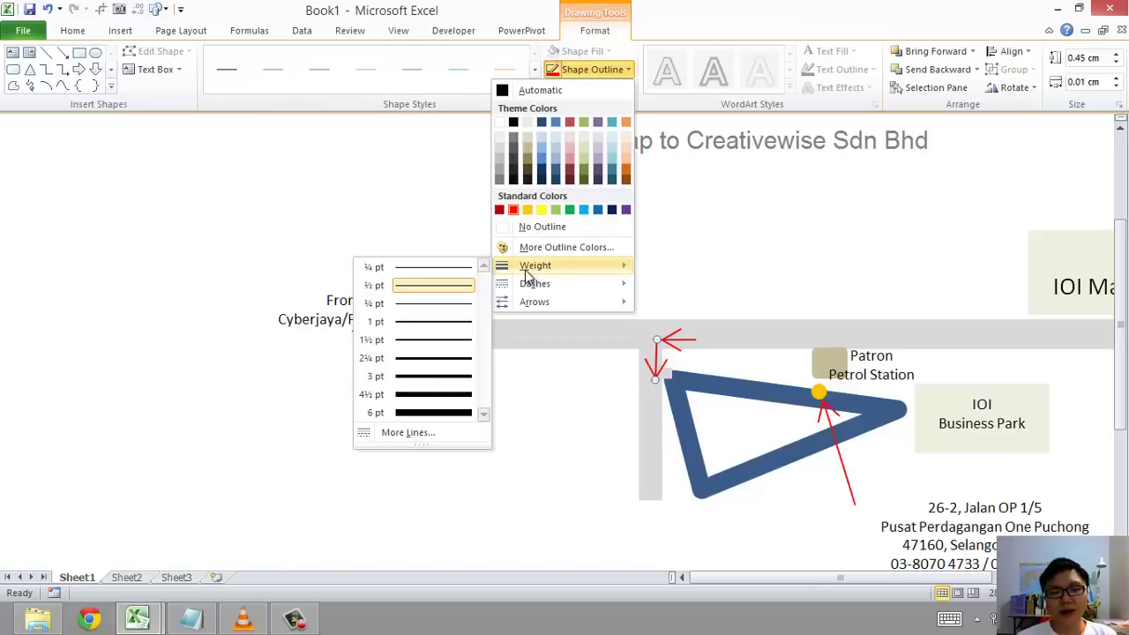
pyautogui.click(434, 266)
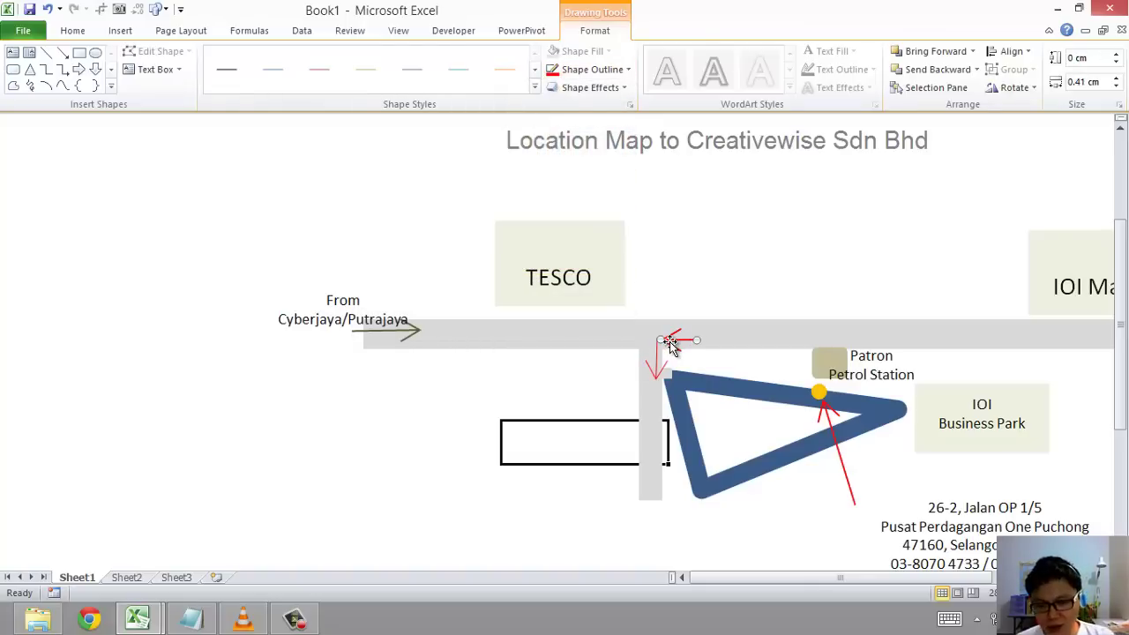
# Delete the red junction arrows and bring up the Shapes gallery
pyautogui.press('Delete')
pyautogui.moveTo(631, 396); pyautogui.dragTo(552, 410)
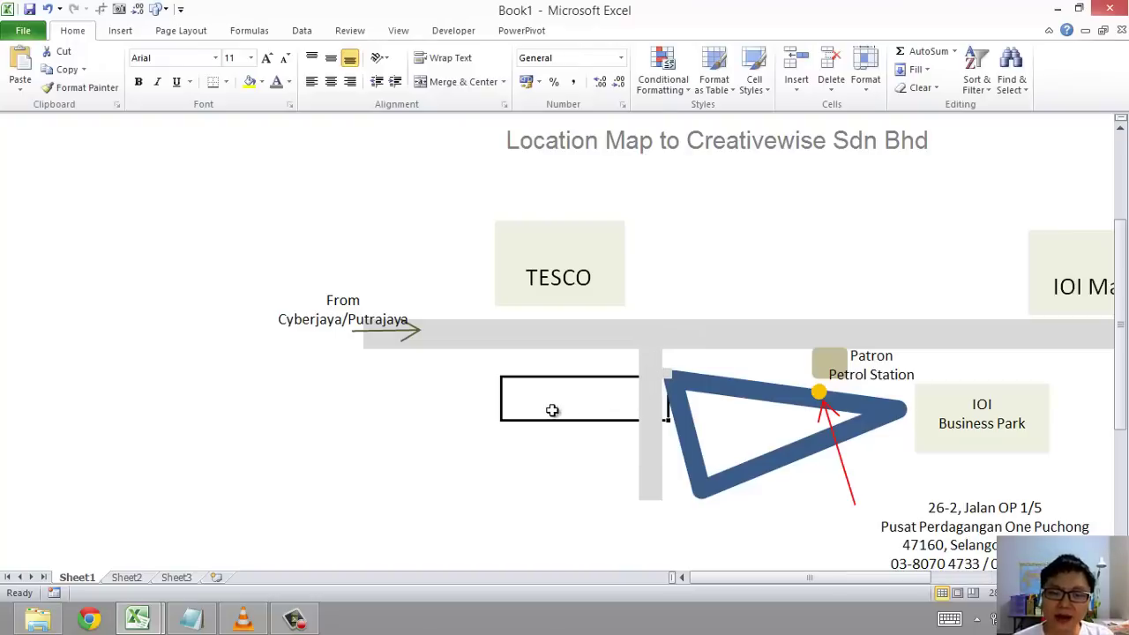
pyautogui.click(158, 9)
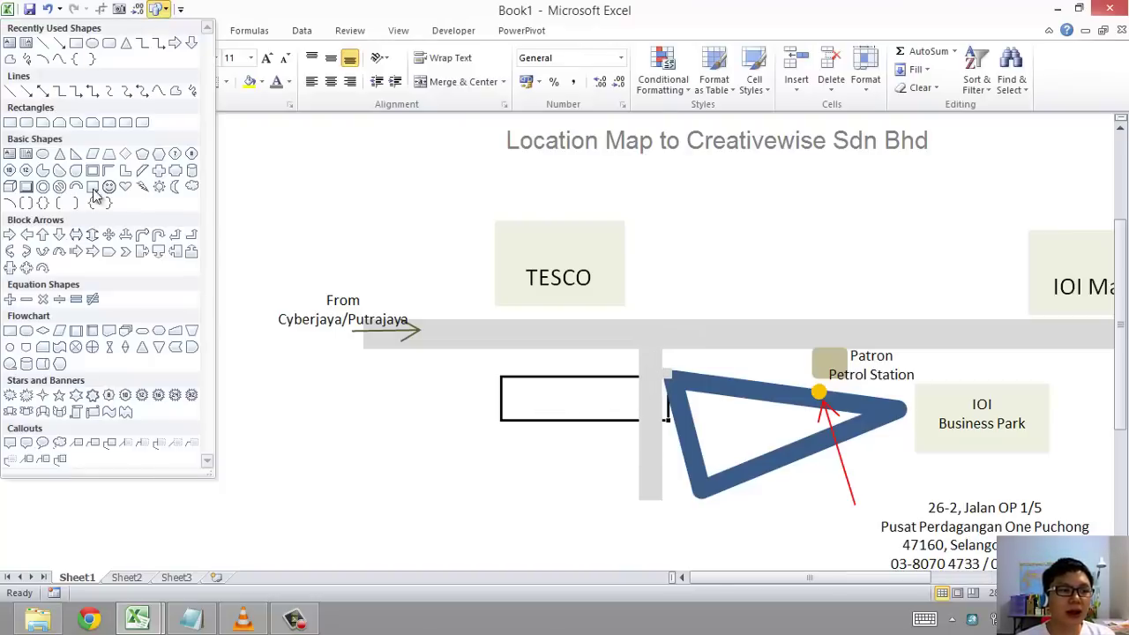
# Draw a small left-pointing block arrow with yellow fill and no outline
pyautogui.click(175, 44)
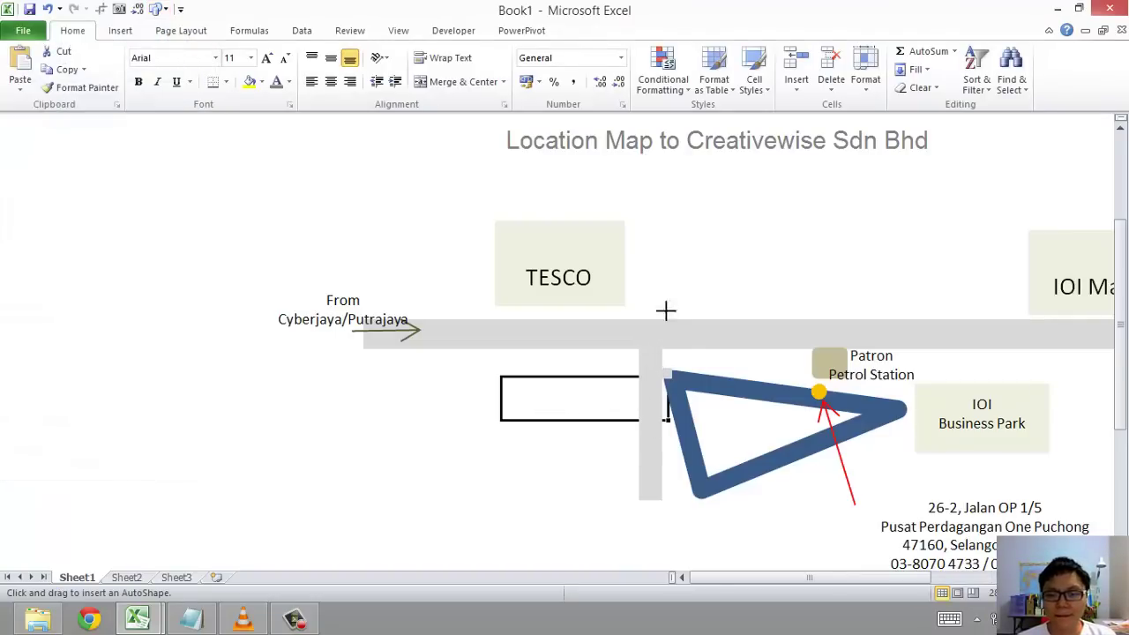
pyautogui.moveTo(665, 310); pyautogui.dragTo(904, 429)
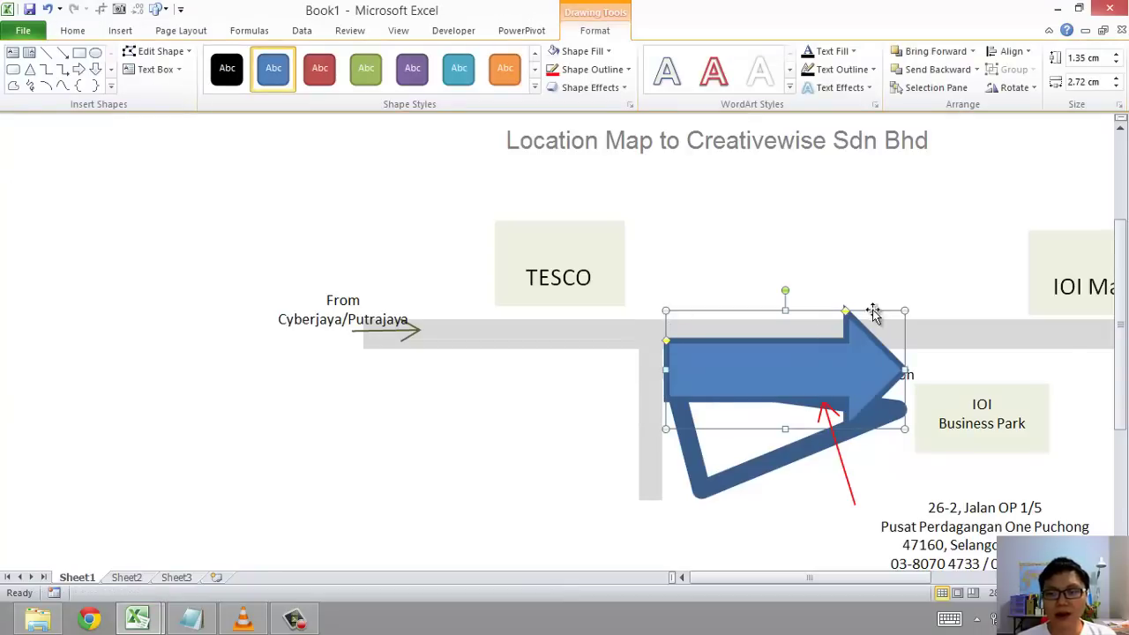
pyautogui.moveTo(900, 309); pyautogui.dragTo(654, 424)
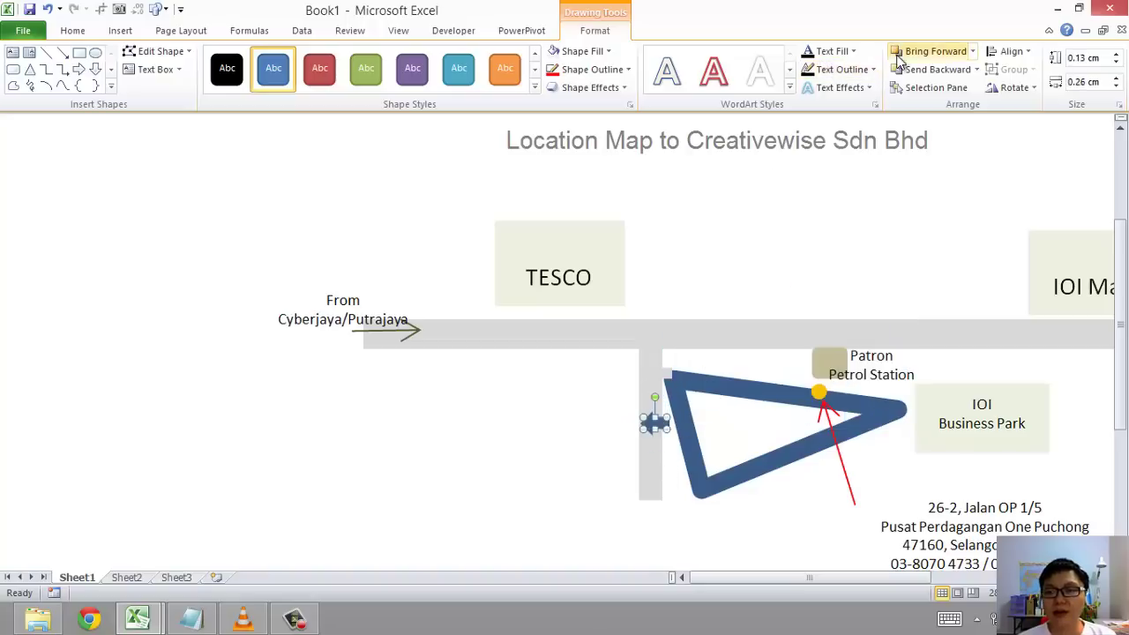
pyautogui.click(593, 53)
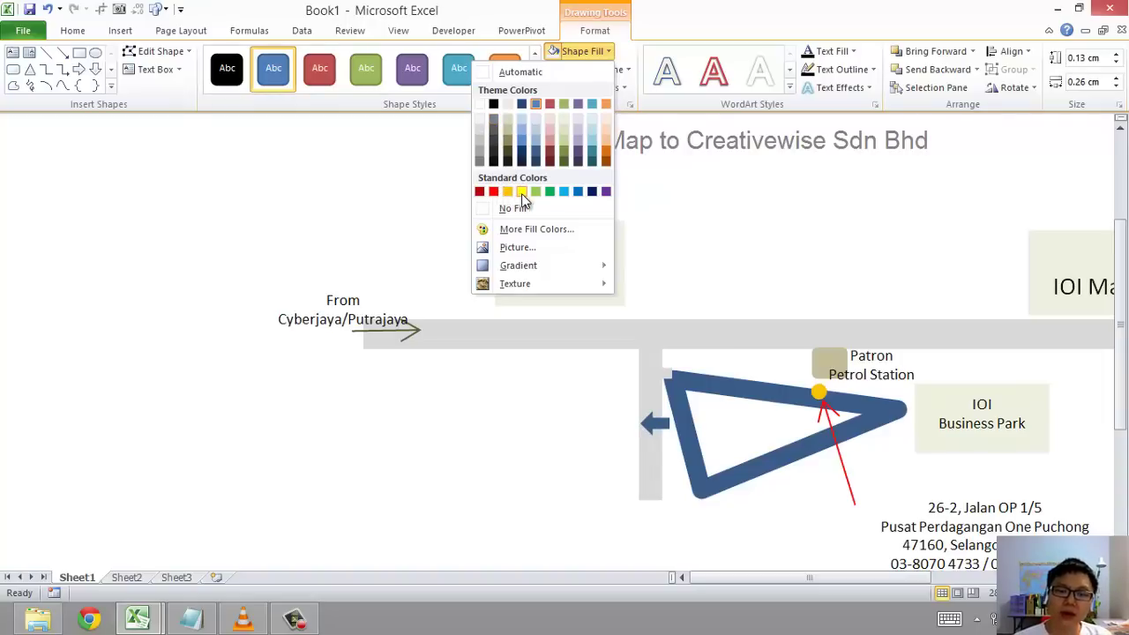
pyautogui.press('Escape')
pyautogui.click(574, 71)
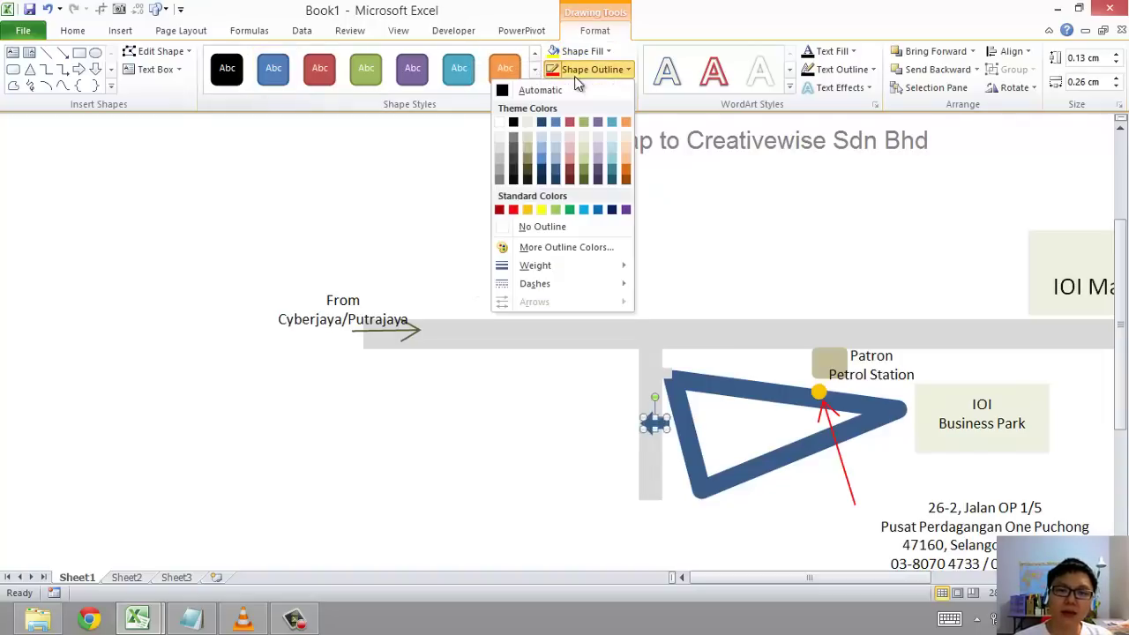
pyautogui.click(529, 226)
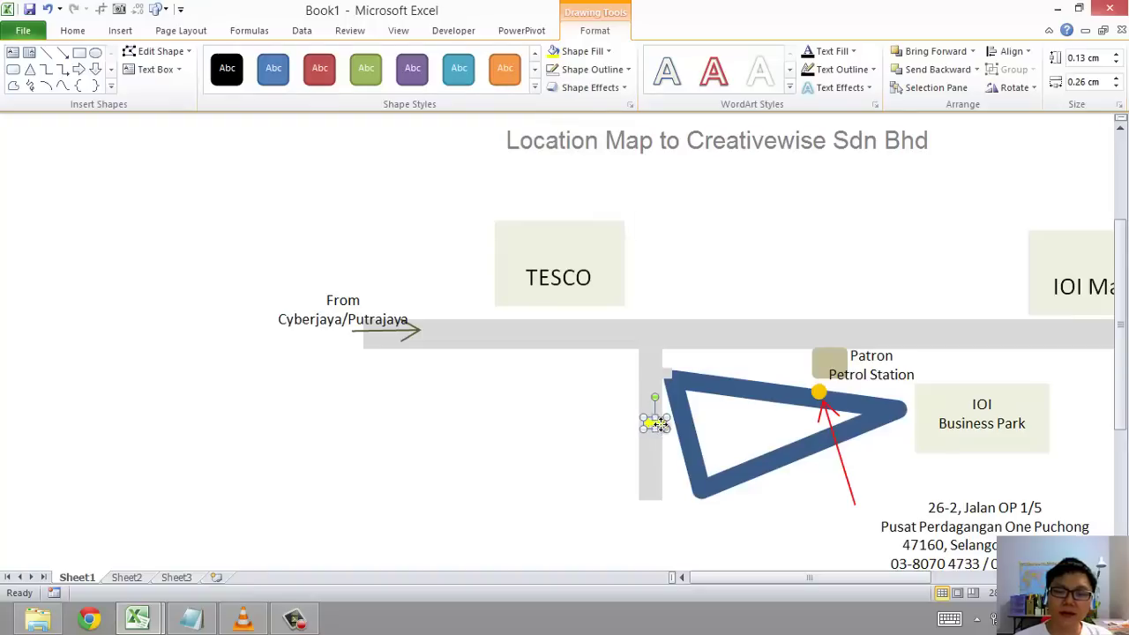
# Move the yellow arrow onto the junction at the top of the vertical side road
pyautogui.moveTo(660, 423); pyautogui.dragTo(677, 341)
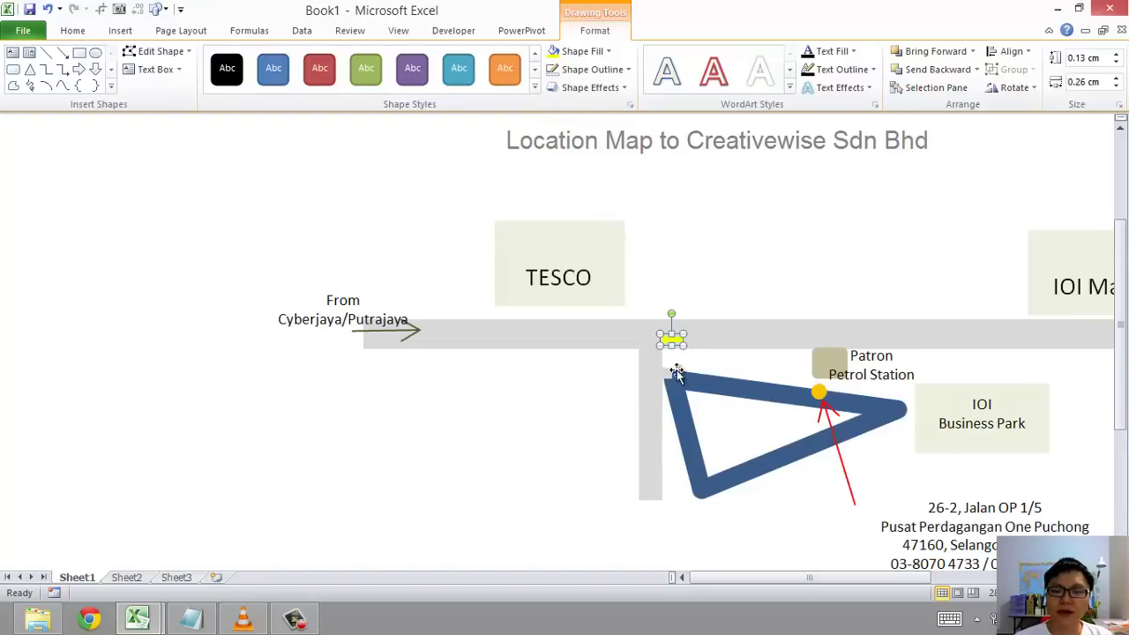
pyautogui.click(712, 285)
pyautogui.click(674, 339)
# Paste a copy of the yellow marker, move it toward the side road and rotate it about 45 degrees
pyautogui.click(725, 247)
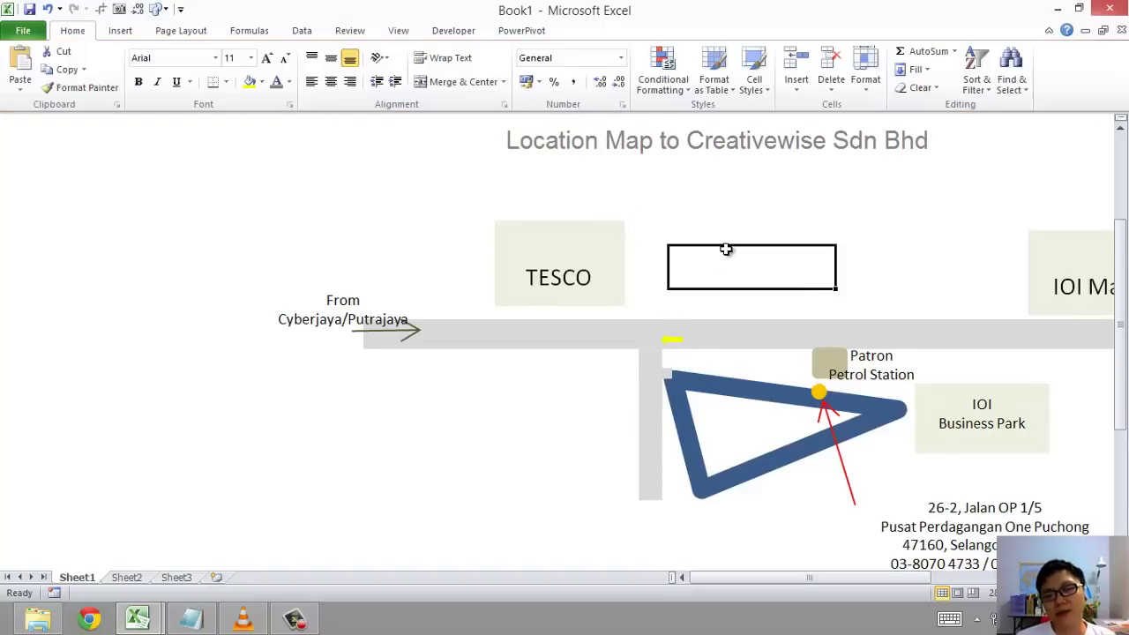
pyautogui.hotkey('ctrl', 'v')
pyautogui.moveTo(677, 250); pyautogui.dragTo(643, 356)
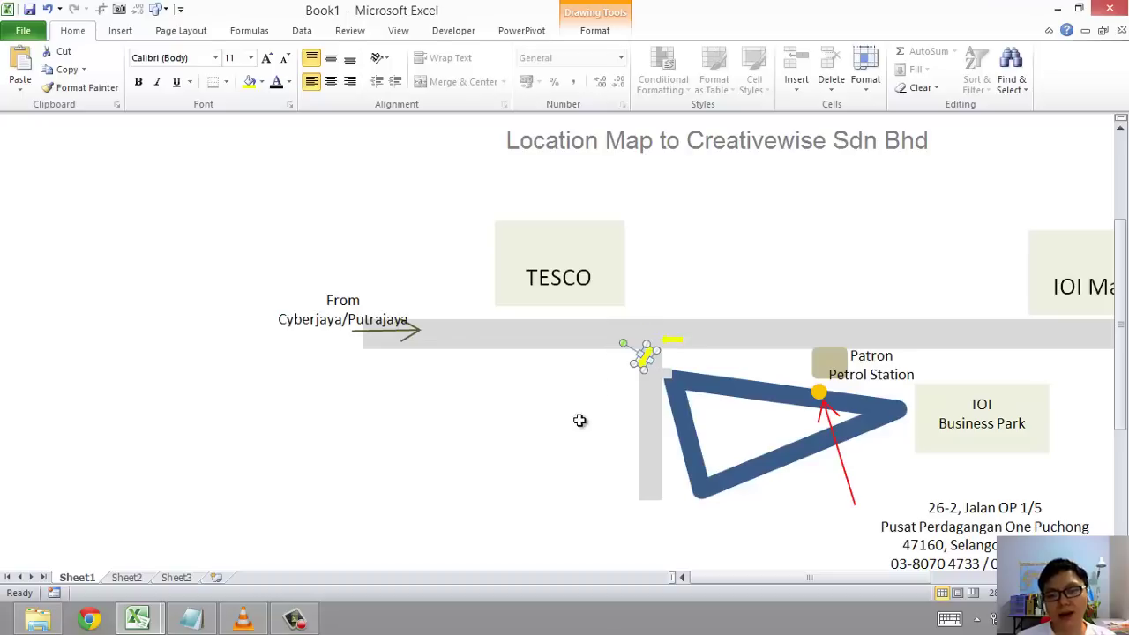
pyautogui.moveTo(644, 331)
pyautogui.mouseDown()
pyautogui.moveTo(623, 342)
pyautogui.moveTo(612, 370)
pyautogui.moveTo(620, 352)
pyautogui.moveTo(620, 364)
pyautogui.moveTo(659, 370)
pyautogui.mouseUp()
pyautogui.click(667, 353)
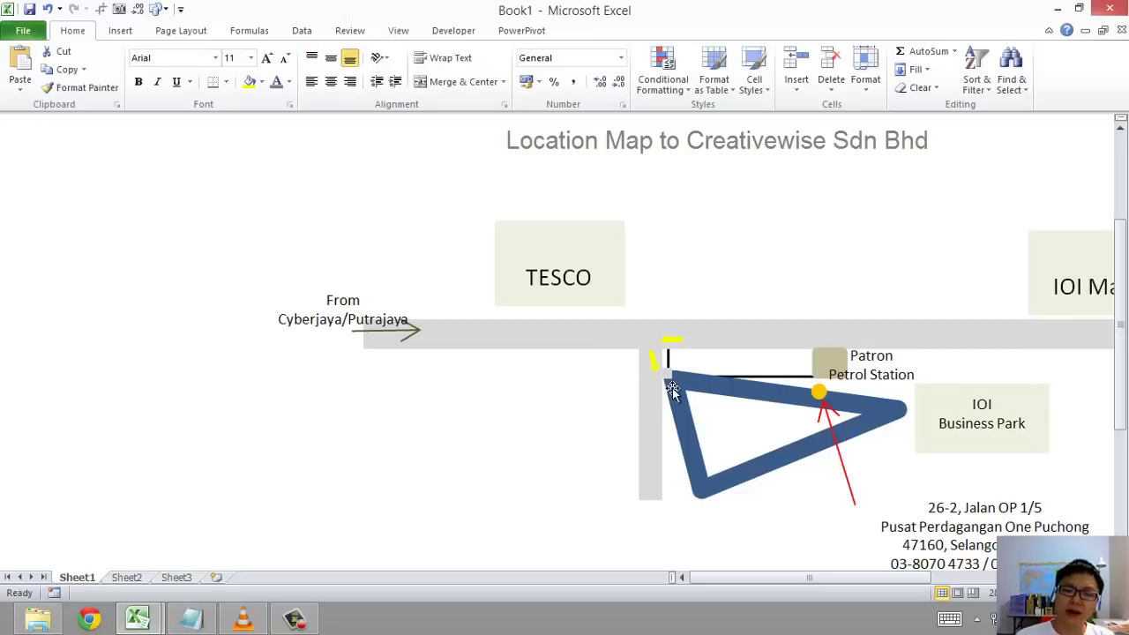
pyautogui.click(659, 356)
pyautogui.click(654, 365)
pyautogui.click(540, 417)
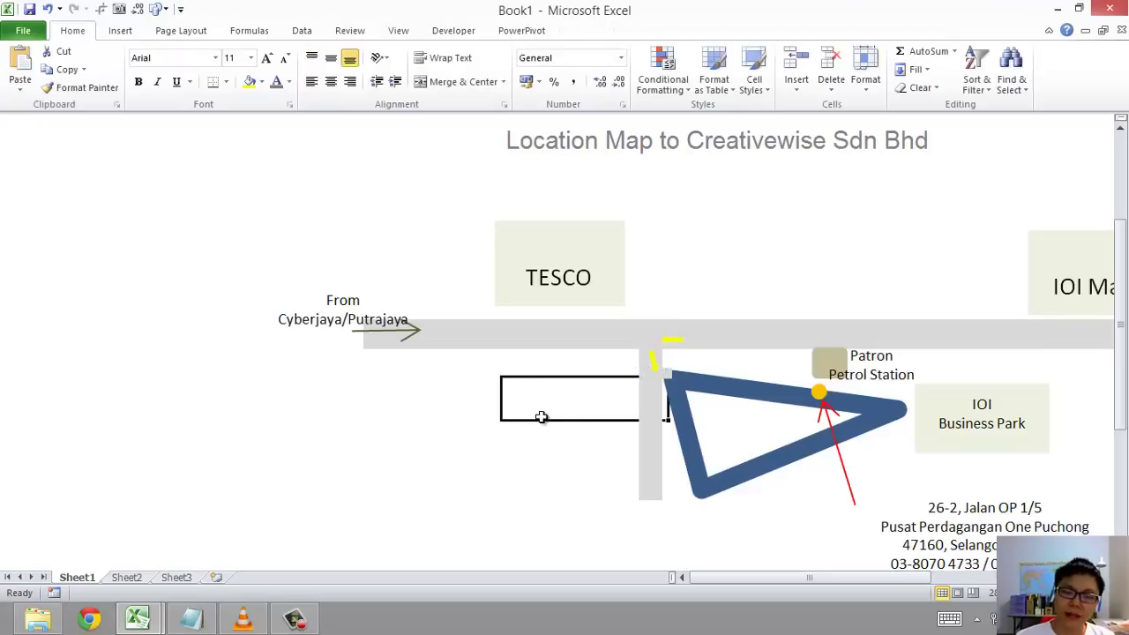
# Paste another yellow marker beside the triangle's corner and rotate it to follow the side road
pyautogui.hotkey('ctrl', 'v')
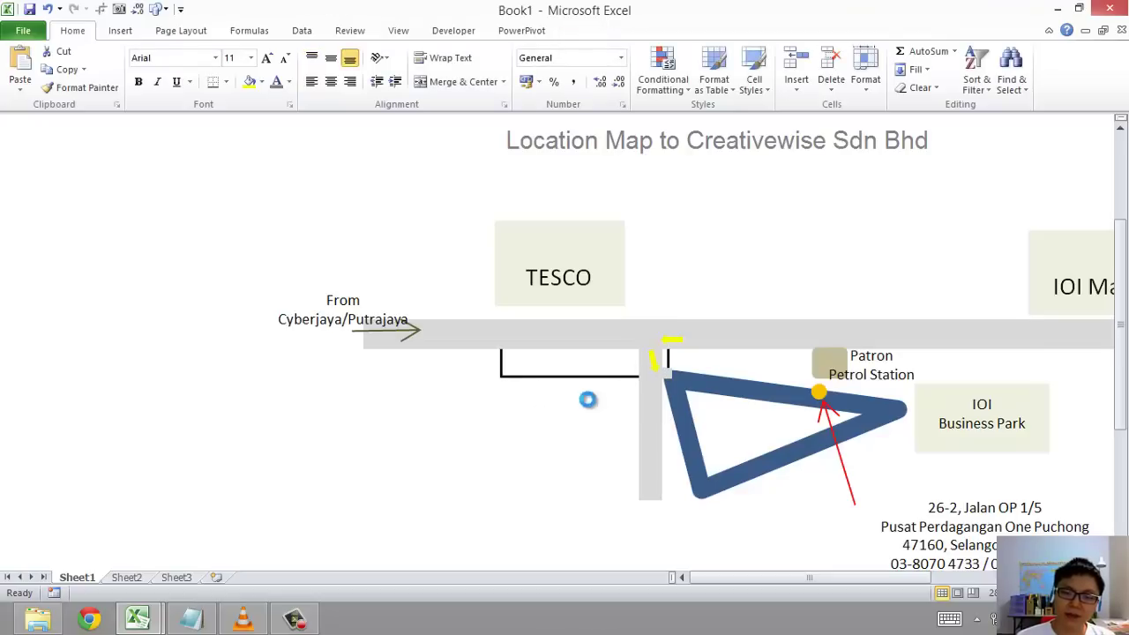
pyautogui.hotkey('ctrl', 'v')
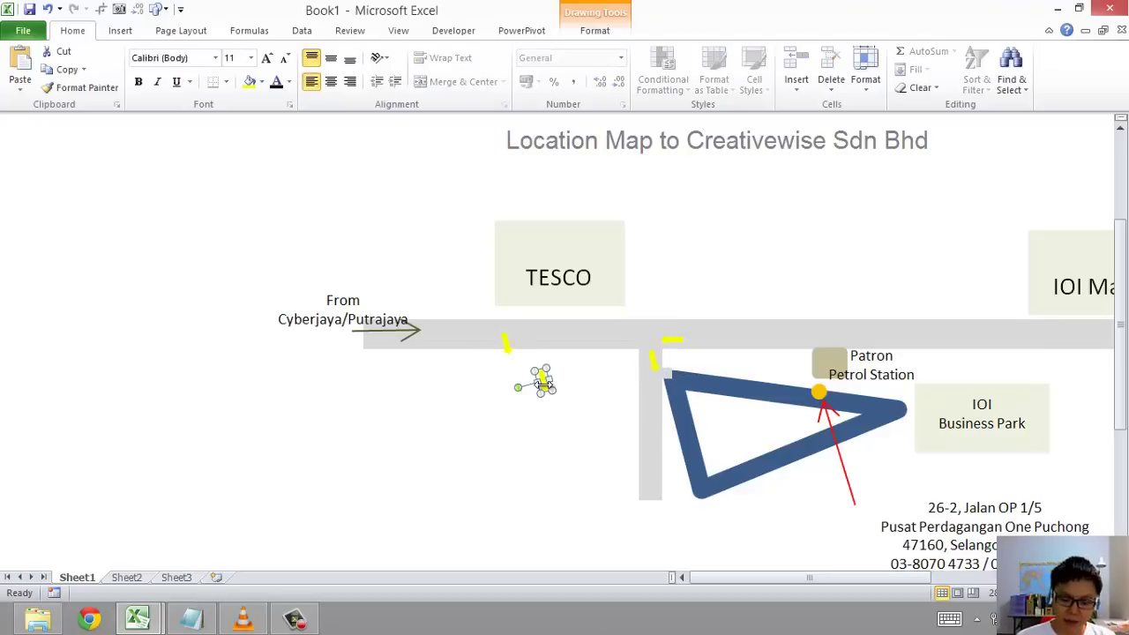
pyautogui.press('Delete')
pyautogui.click(505, 344)
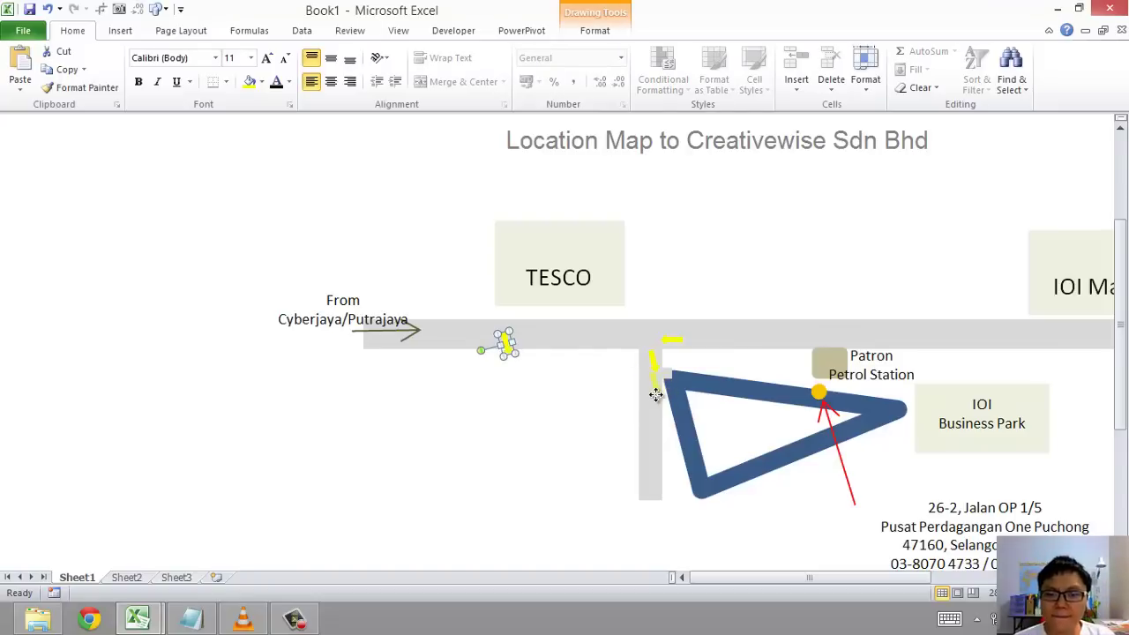
pyautogui.moveTo(655, 394); pyautogui.dragTo(656, 393)
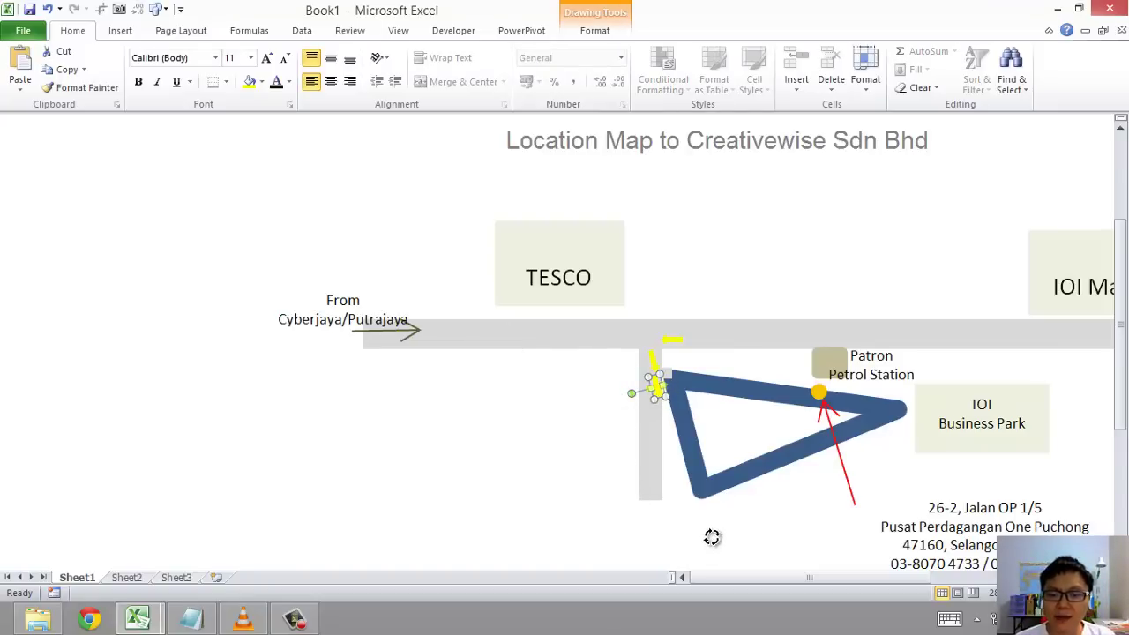
pyautogui.moveTo(712, 537); pyautogui.dragTo(709, 528)
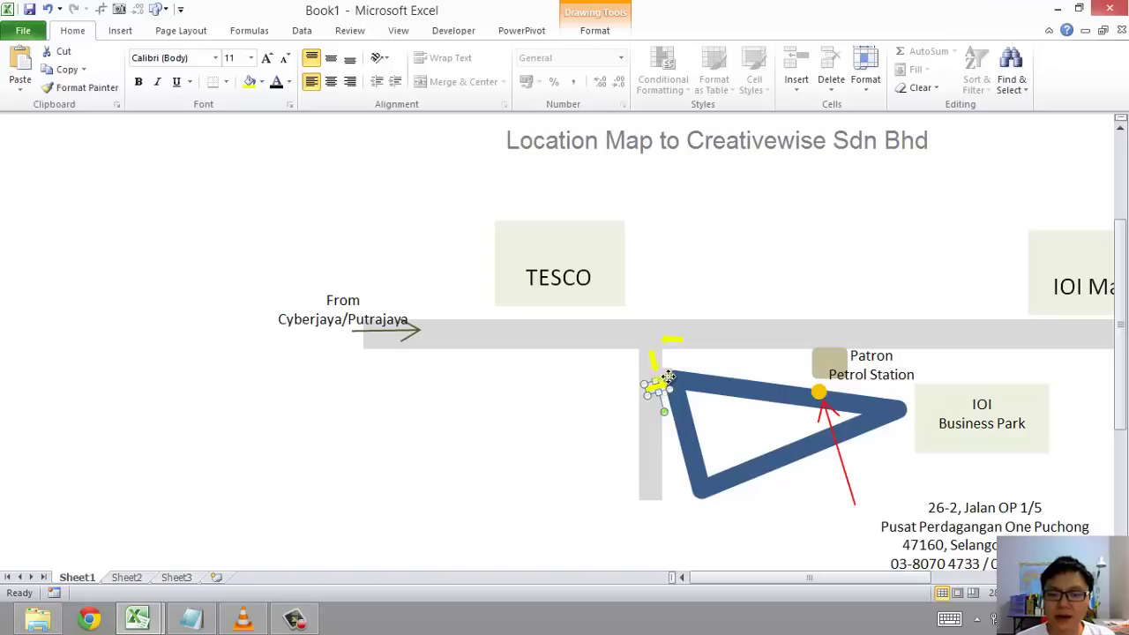
pyautogui.click(565, 415)
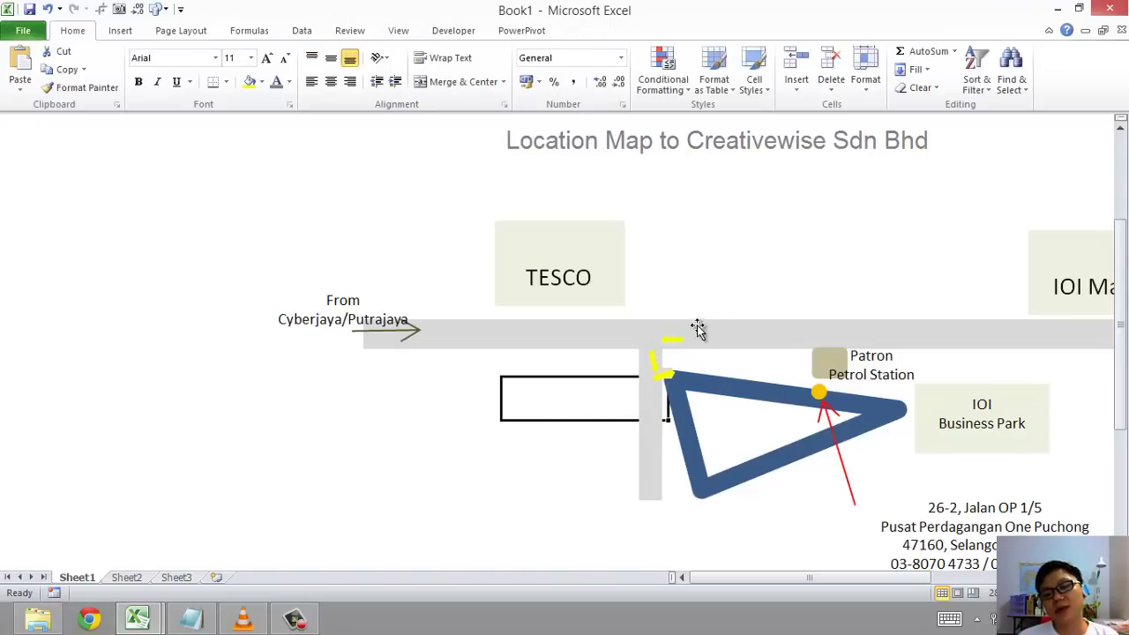
pyautogui.press('Down')
pyautogui.press('Down')
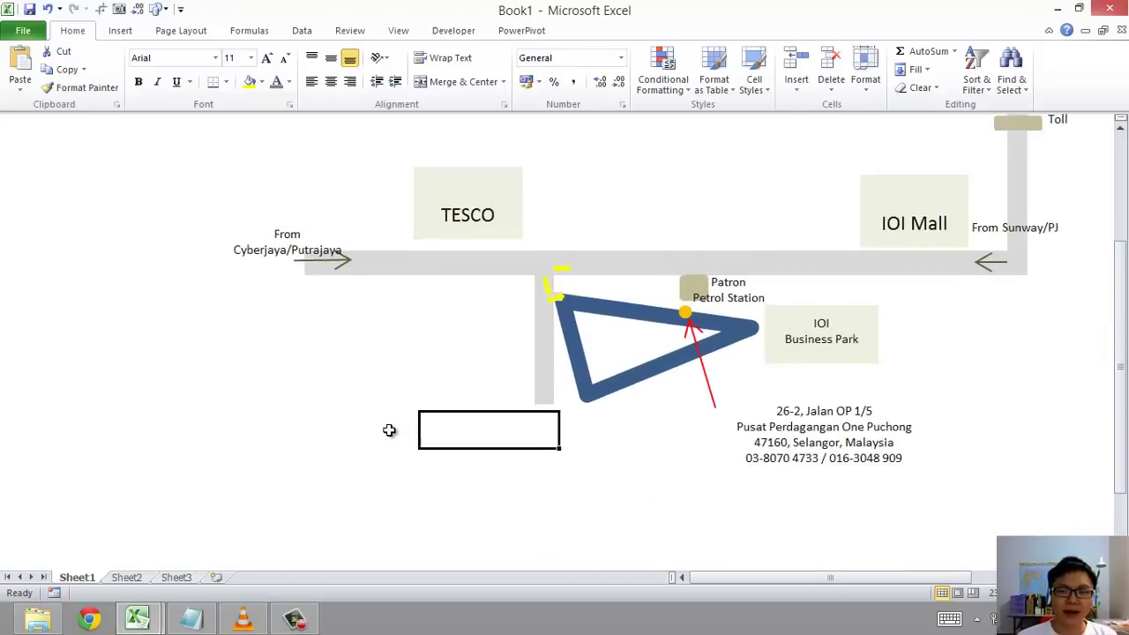
# Turn on the worksheet's row and column headings
pyautogui.scroll(2, 389, 430)
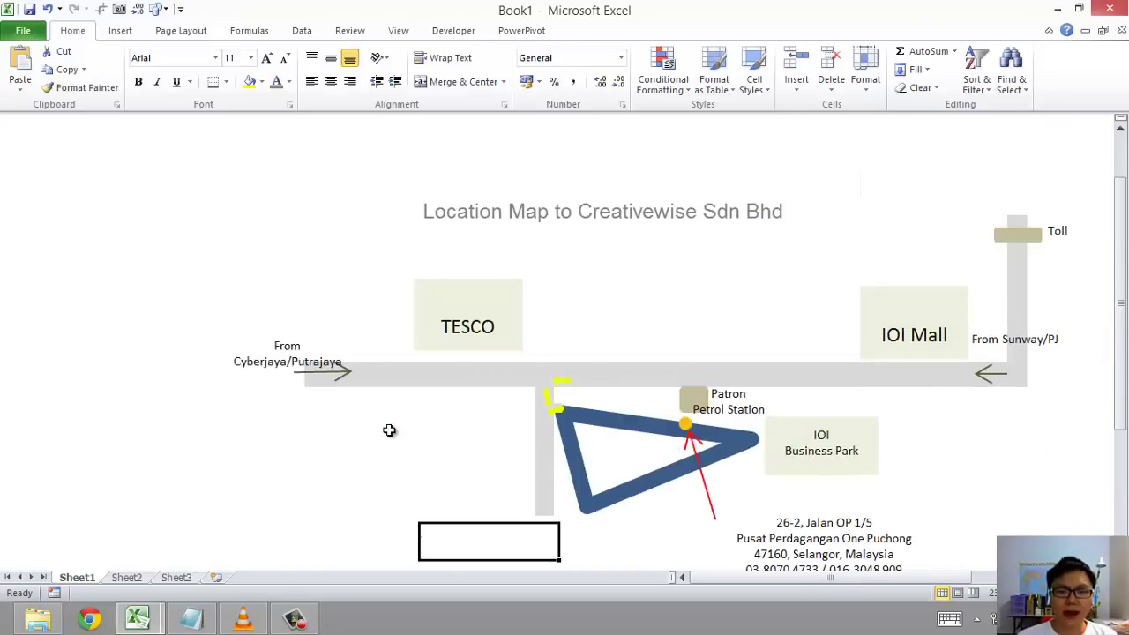
pyautogui.scroll(-3, 389, 429)
pyautogui.scroll(2, 192, 204)
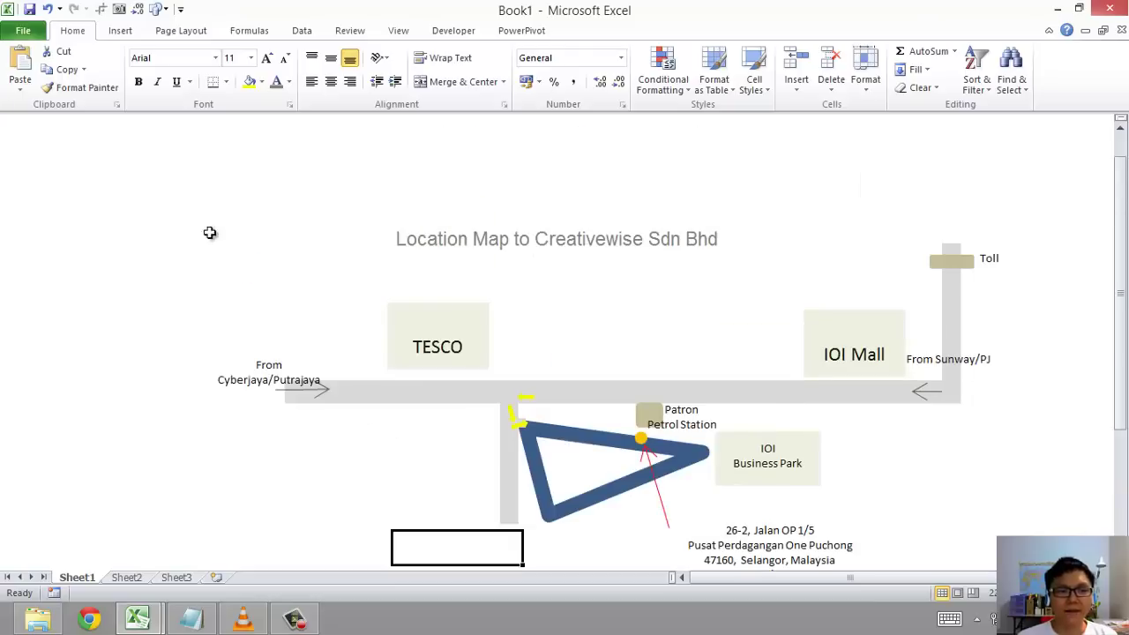
pyautogui.click(407, 32)
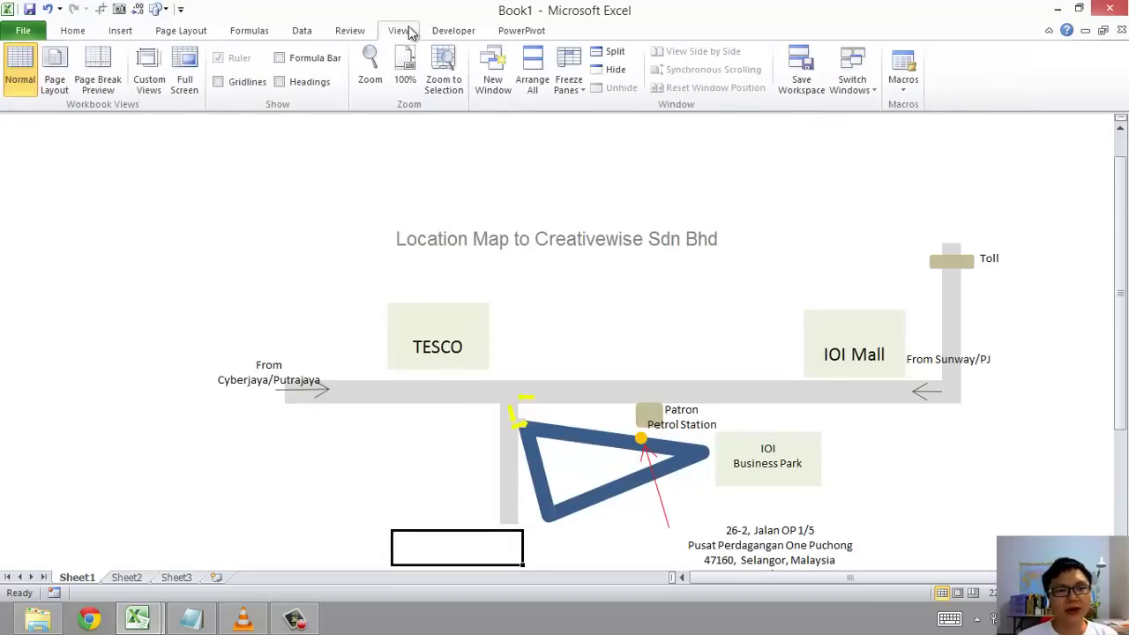
pyautogui.click(295, 82)
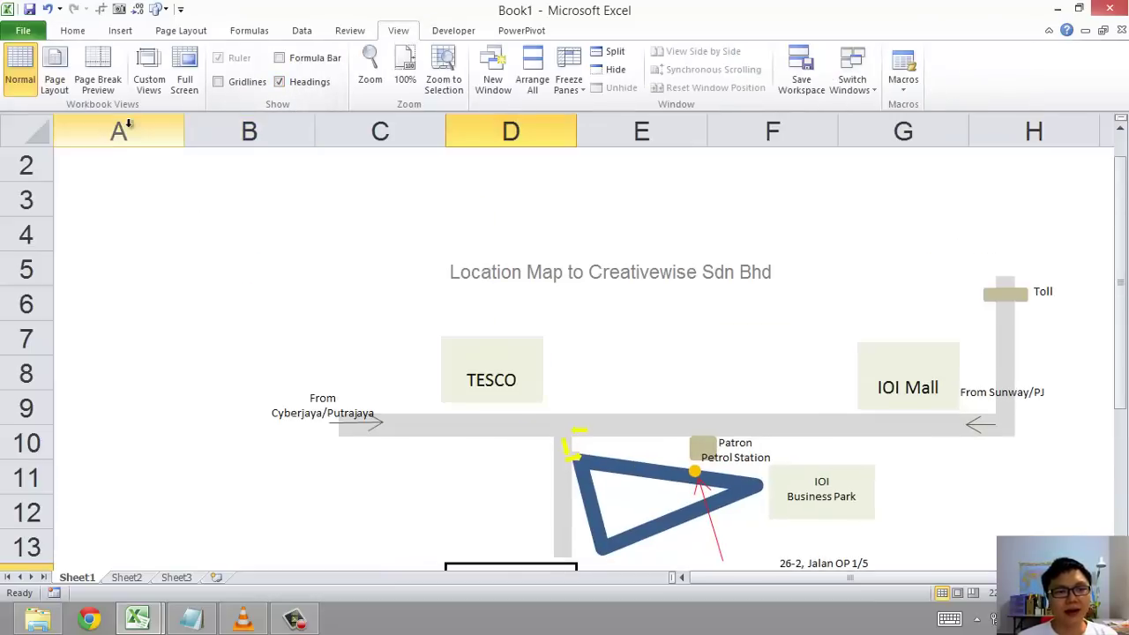
# Select cells B4 through H16 behind the map and apply Outside Borders
pyautogui.moveTo(118, 131); pyautogui.dragTo(532, 173)
pyautogui.click(247, 199)
pyautogui.scroll(-1, 247, 296)
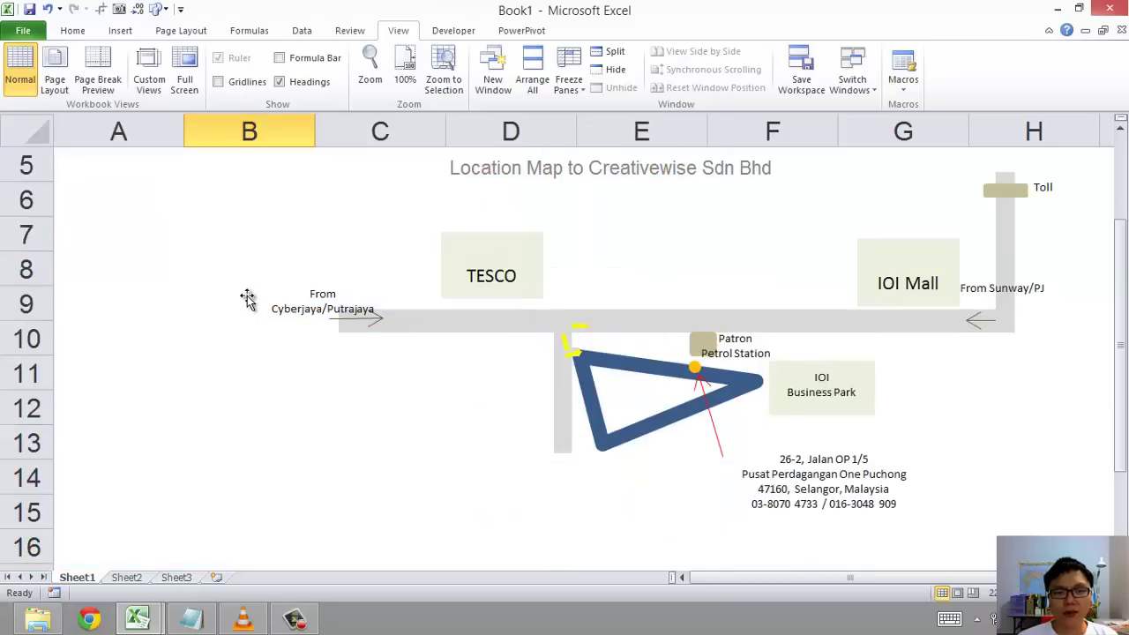
pyautogui.scroll(1, 247, 298)
pyautogui.moveTo(264, 261); pyautogui.dragTo(902, 451)
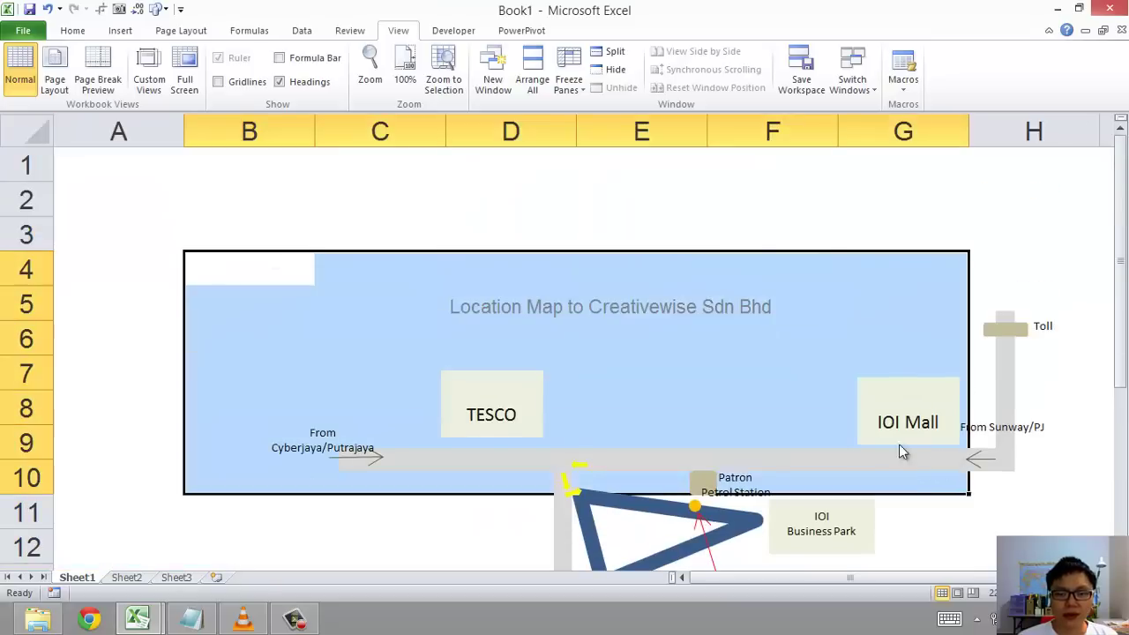
pyautogui.scroll(-4, 745, 378)
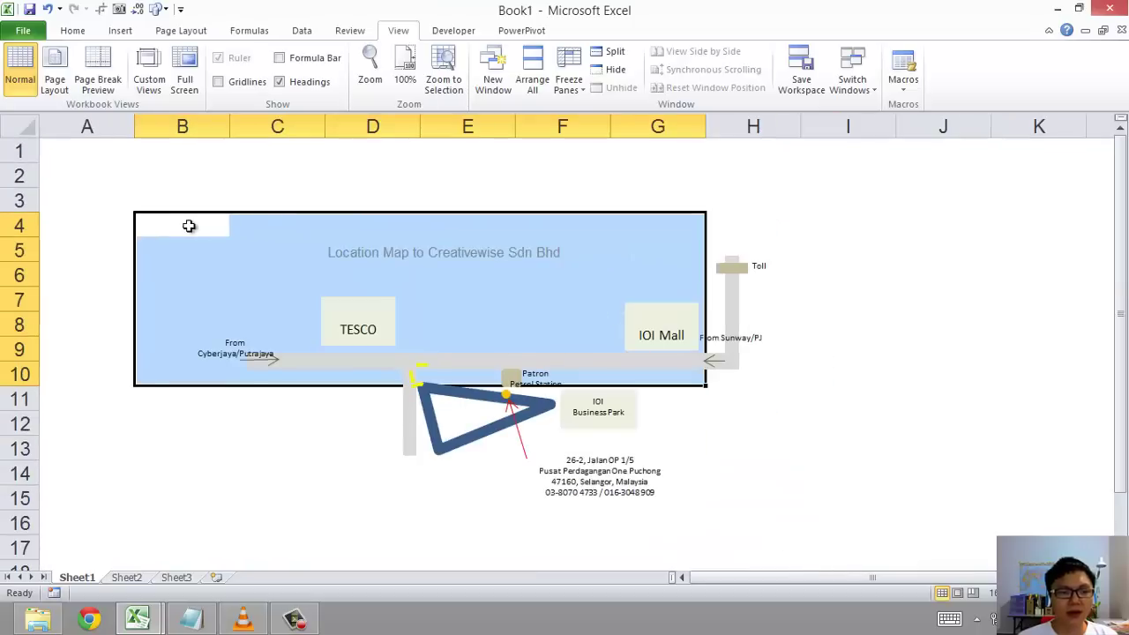
pyautogui.click(189, 226)
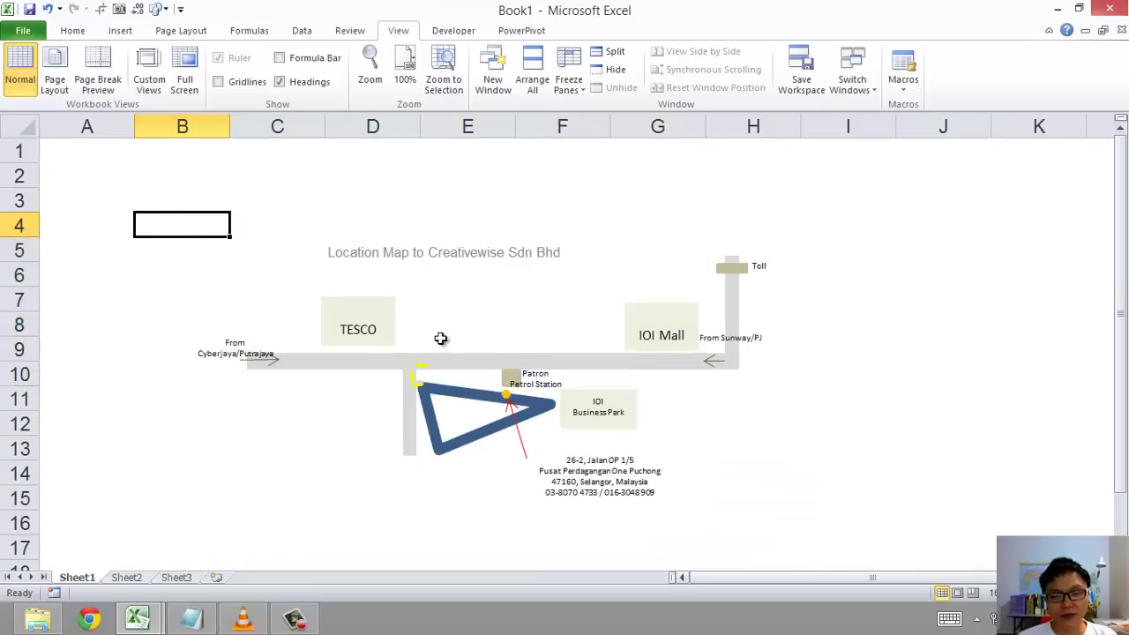
pyautogui.moveTo(466, 284); pyautogui.dragTo(794, 513)
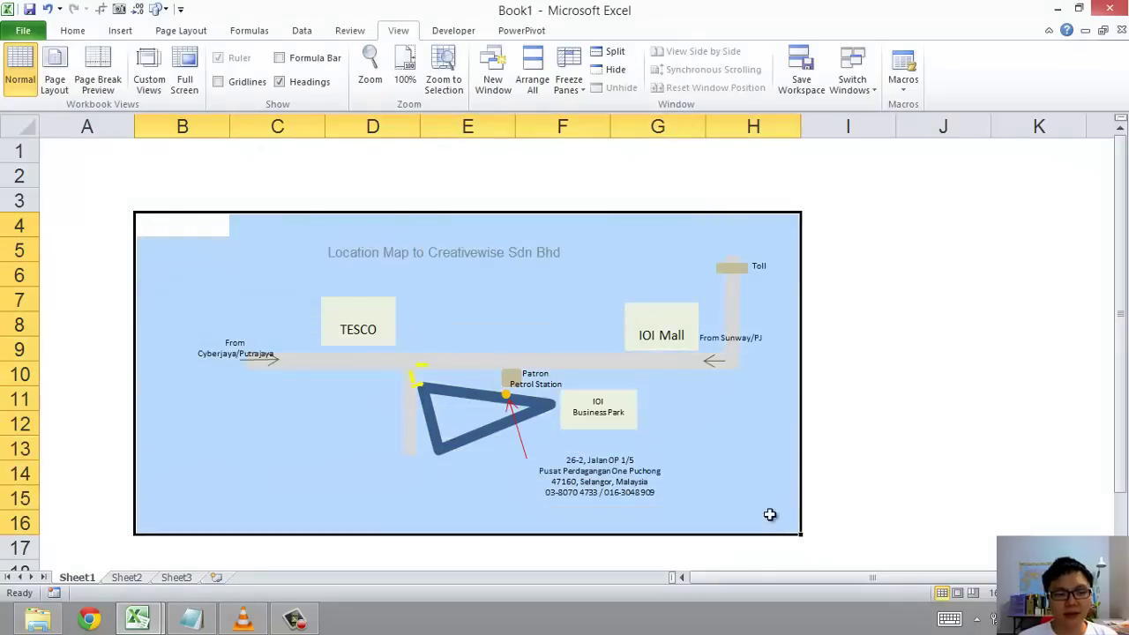
pyautogui.click(90, 30)
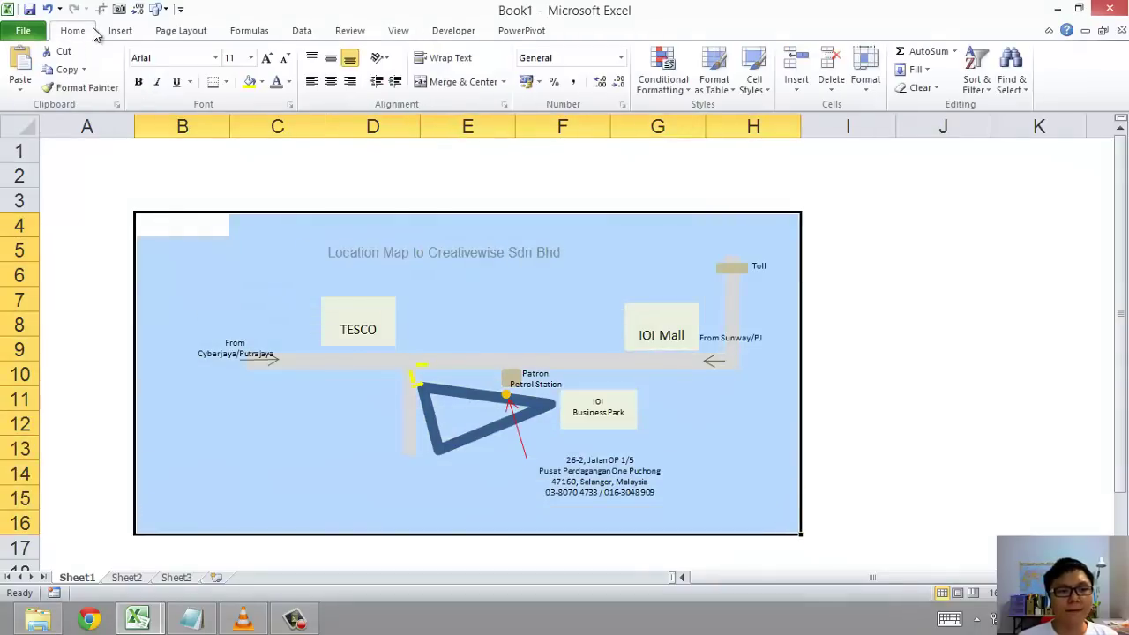
pyautogui.click(227, 82)
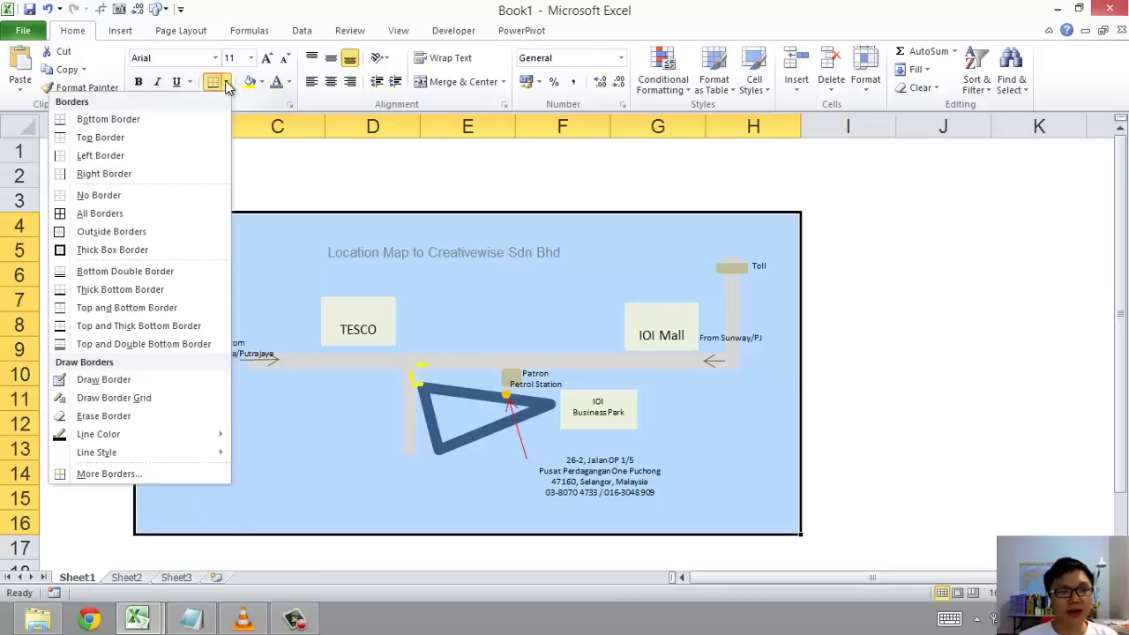
pyautogui.click(150, 231)
pyautogui.click(950, 371)
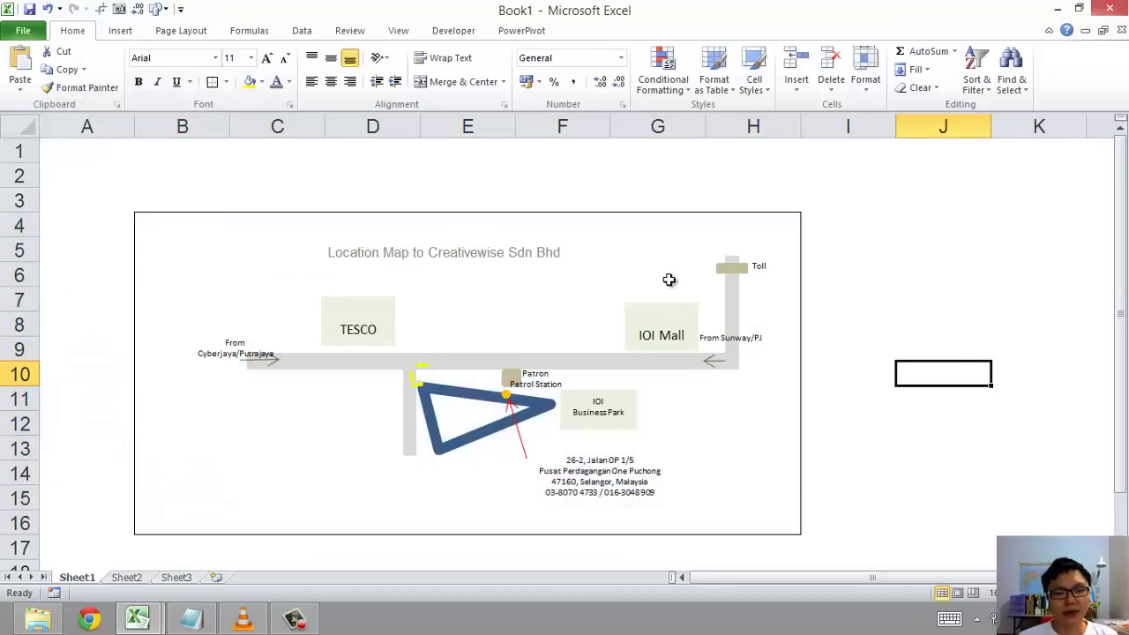
# Drag the 'Location Map to Creativewise Sdn Bhd' title from D5 to B5, then review the finished map
pyautogui.click(336, 253)
pyautogui.moveTo(340, 262); pyautogui.dragTo(211, 243)
pyautogui.click(206, 277)
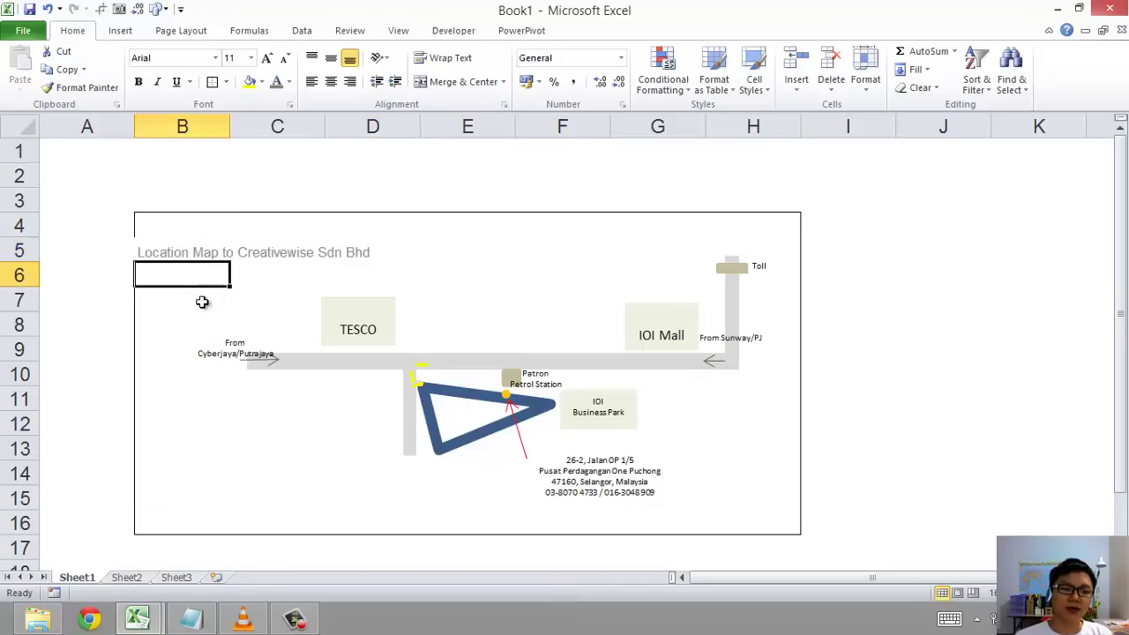
pyautogui.click(316, 476)
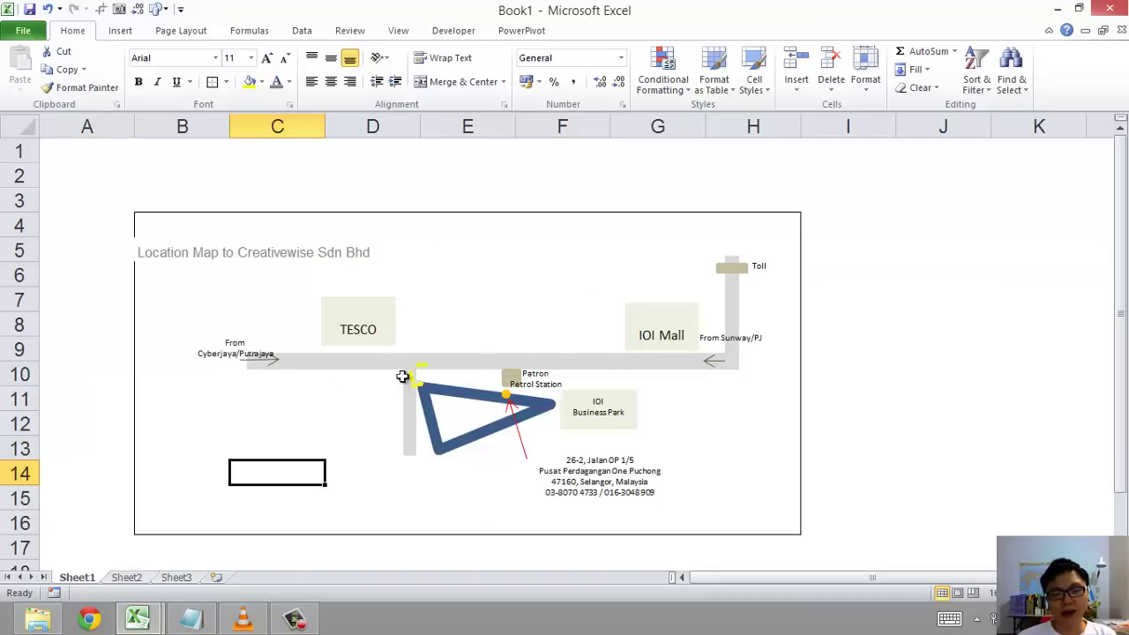
pyautogui.click(511, 377)
pyautogui.click(419, 300)
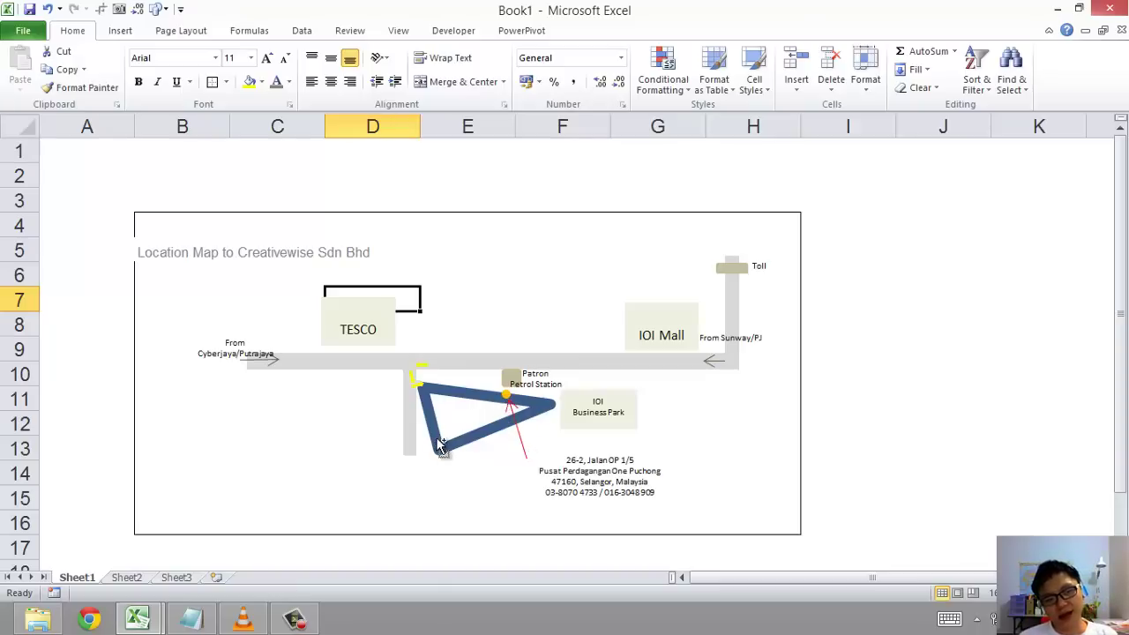
pyautogui.keyDown('ctrl'); pyautogui.scroll(1, 397, 408); pyautogui.keyUp('ctrl')
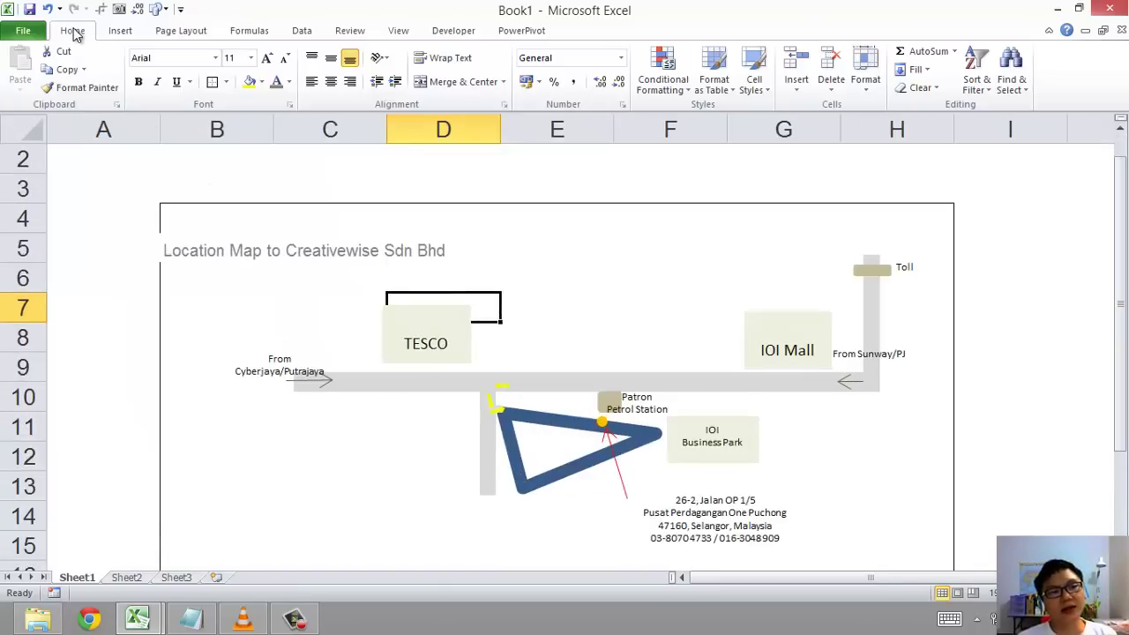